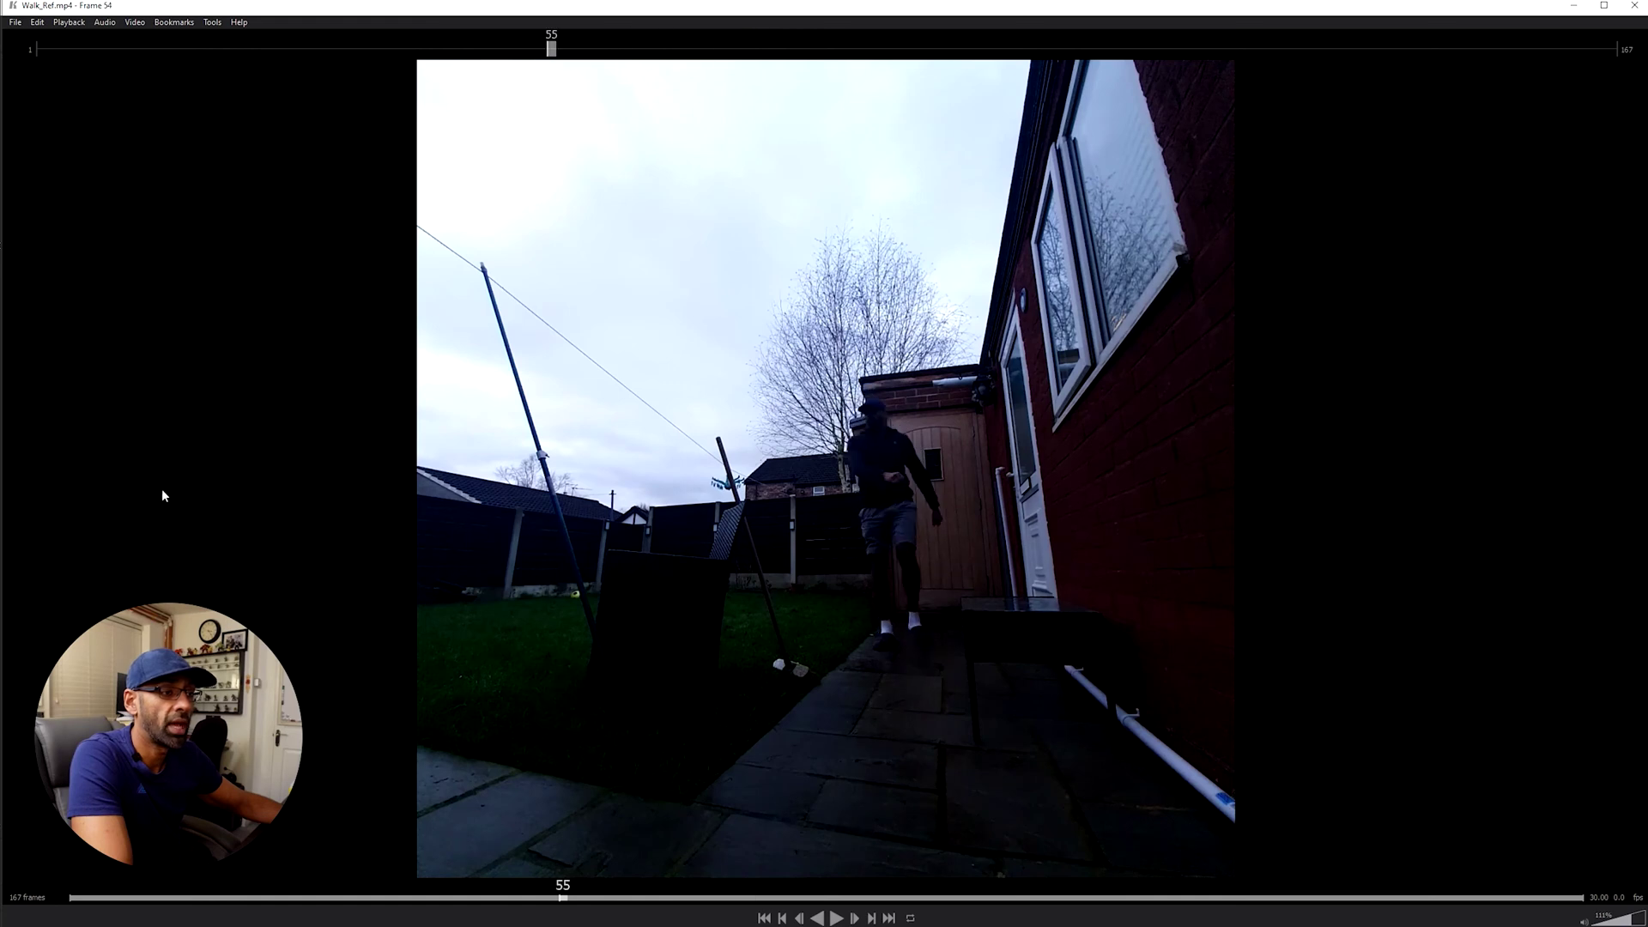
# Scrub through the Walk_Ref.mp4 reference, examining the body's line of action at frames 18, 43, 55 and 94
pyautogui.moveTo(1107, 554); pyautogui.dragTo(843, 555)
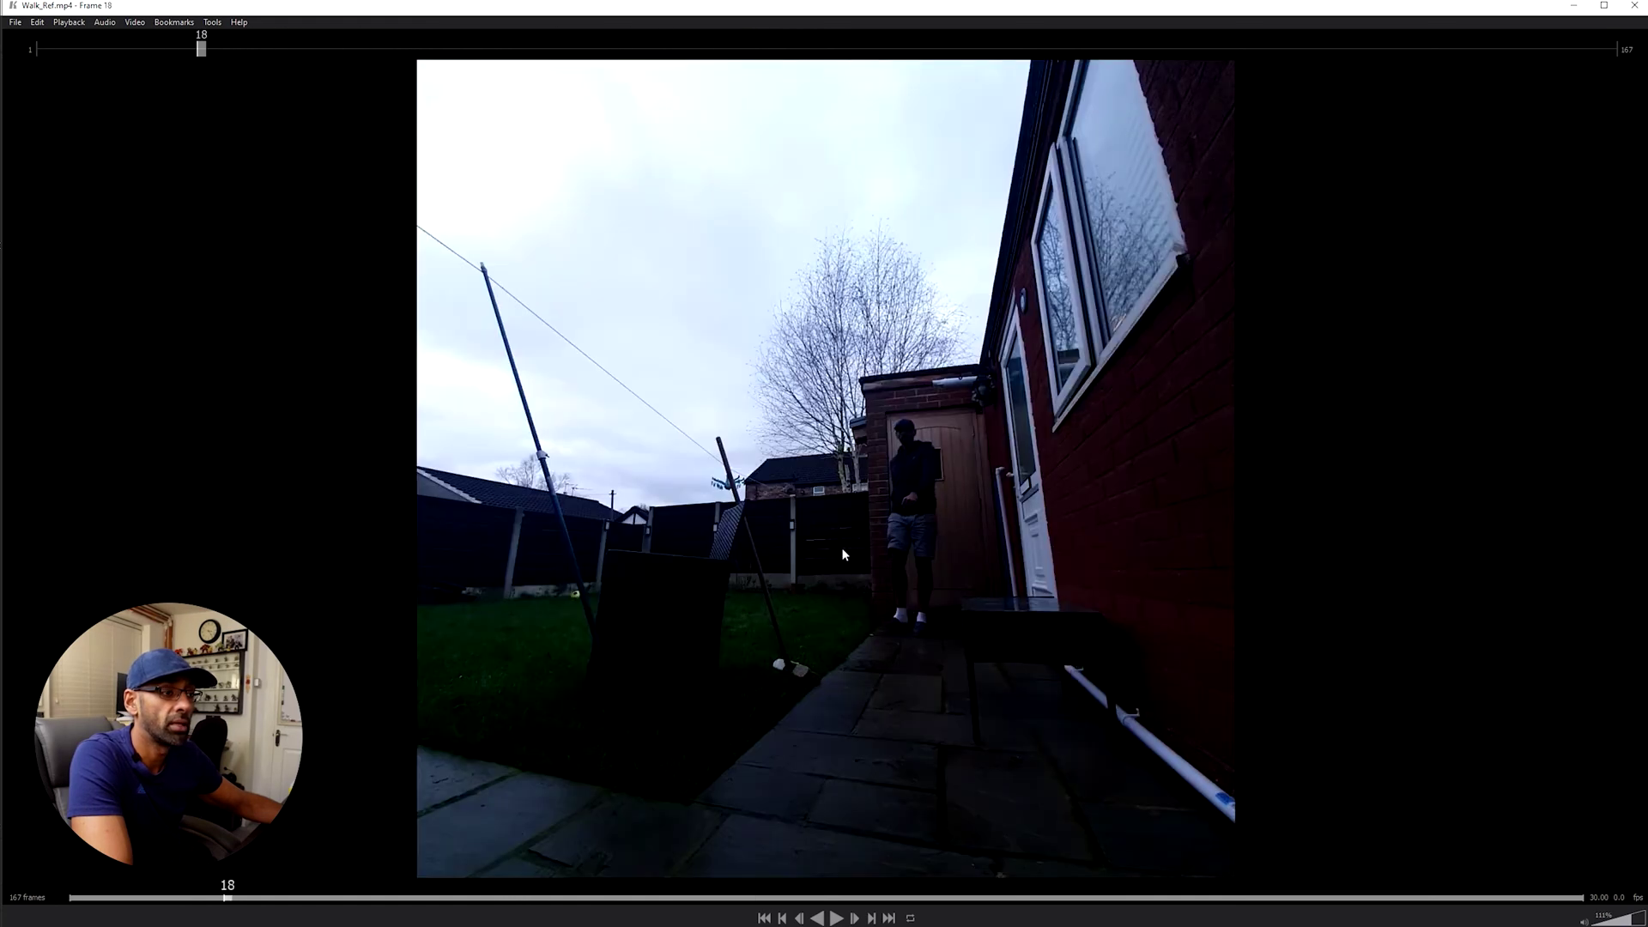
pyautogui.moveTo(1103, 553); pyautogui.dragTo(627, 443)
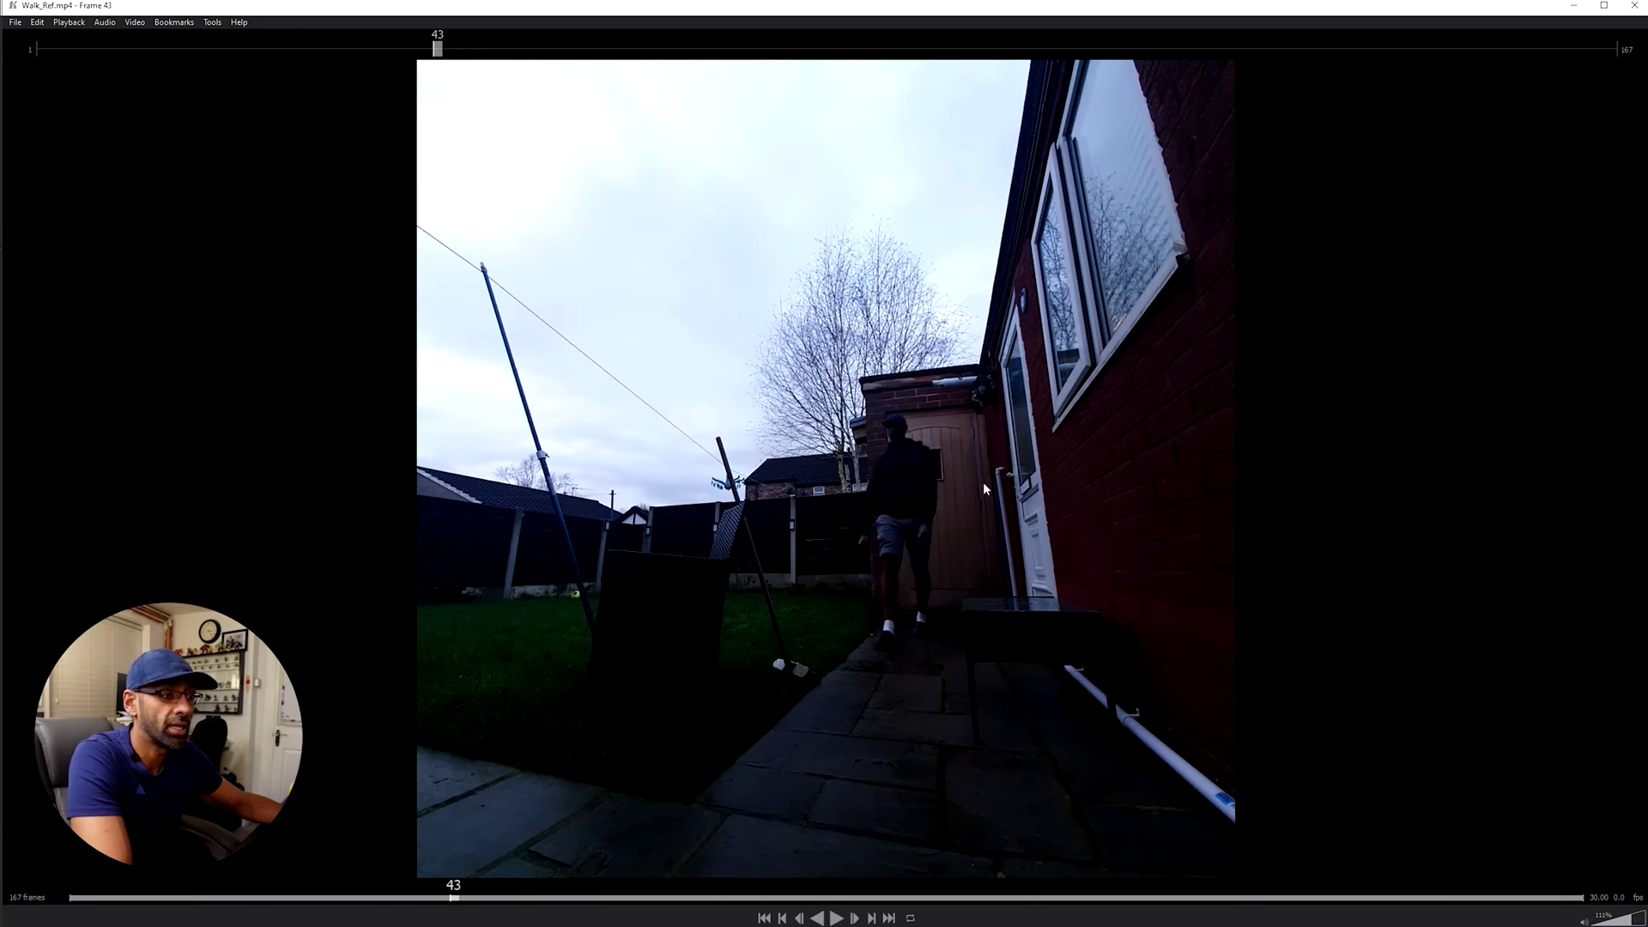
pyautogui.moveTo(984, 489); pyautogui.dragTo(1165, 496)
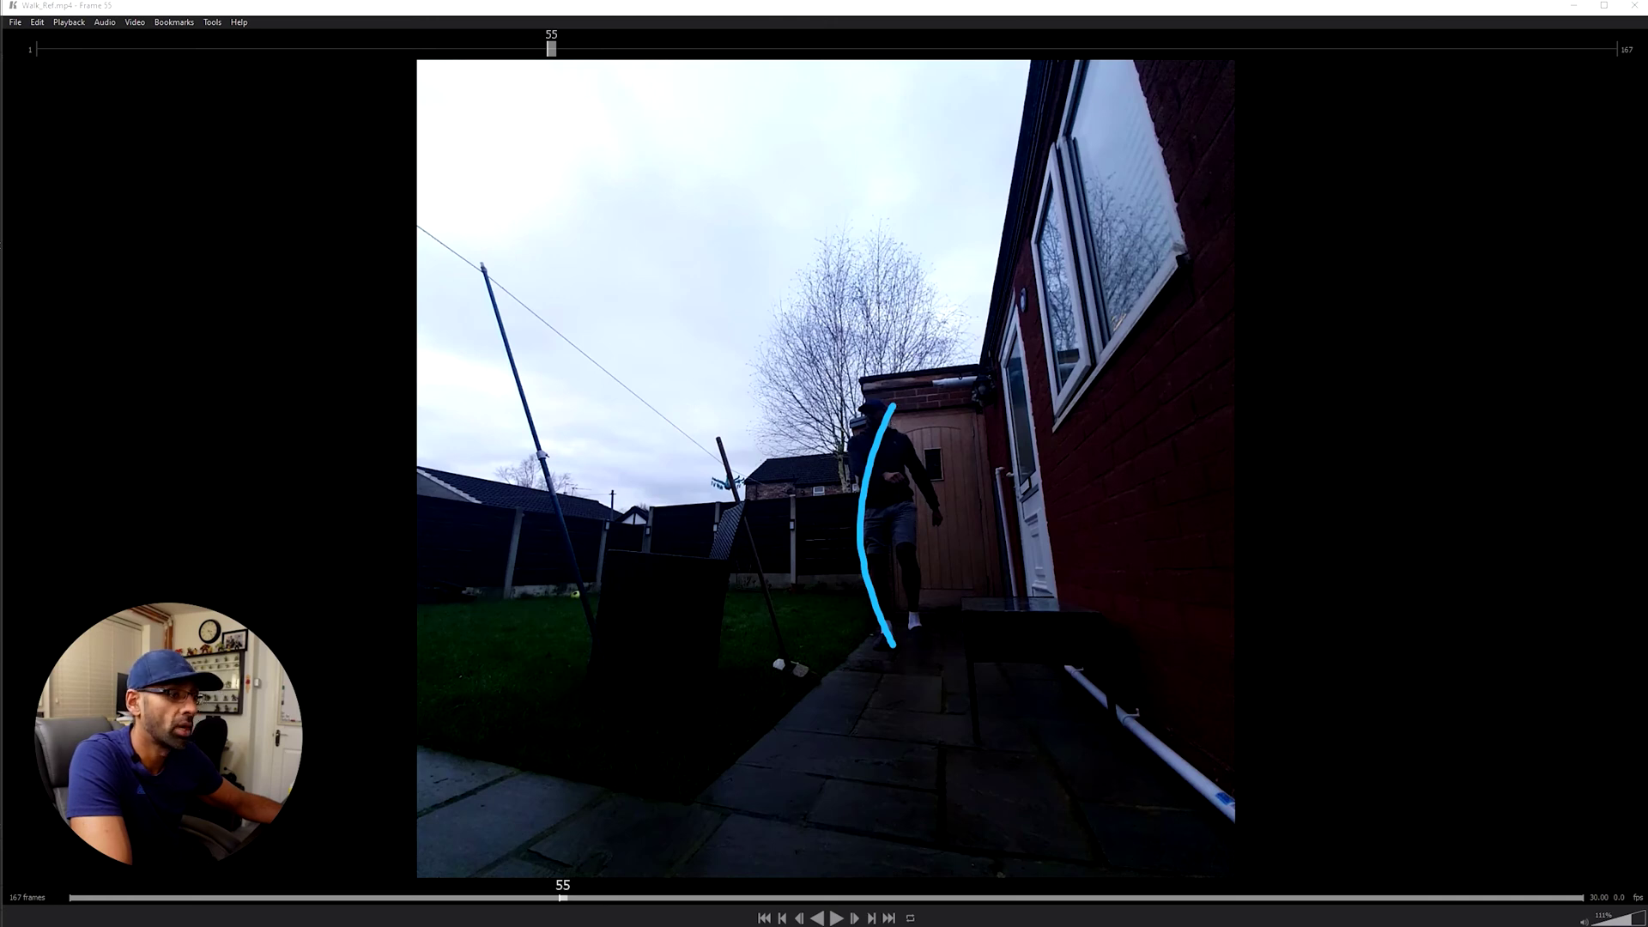
pyautogui.moveTo(759, 549); pyautogui.dragTo(1383, 602)
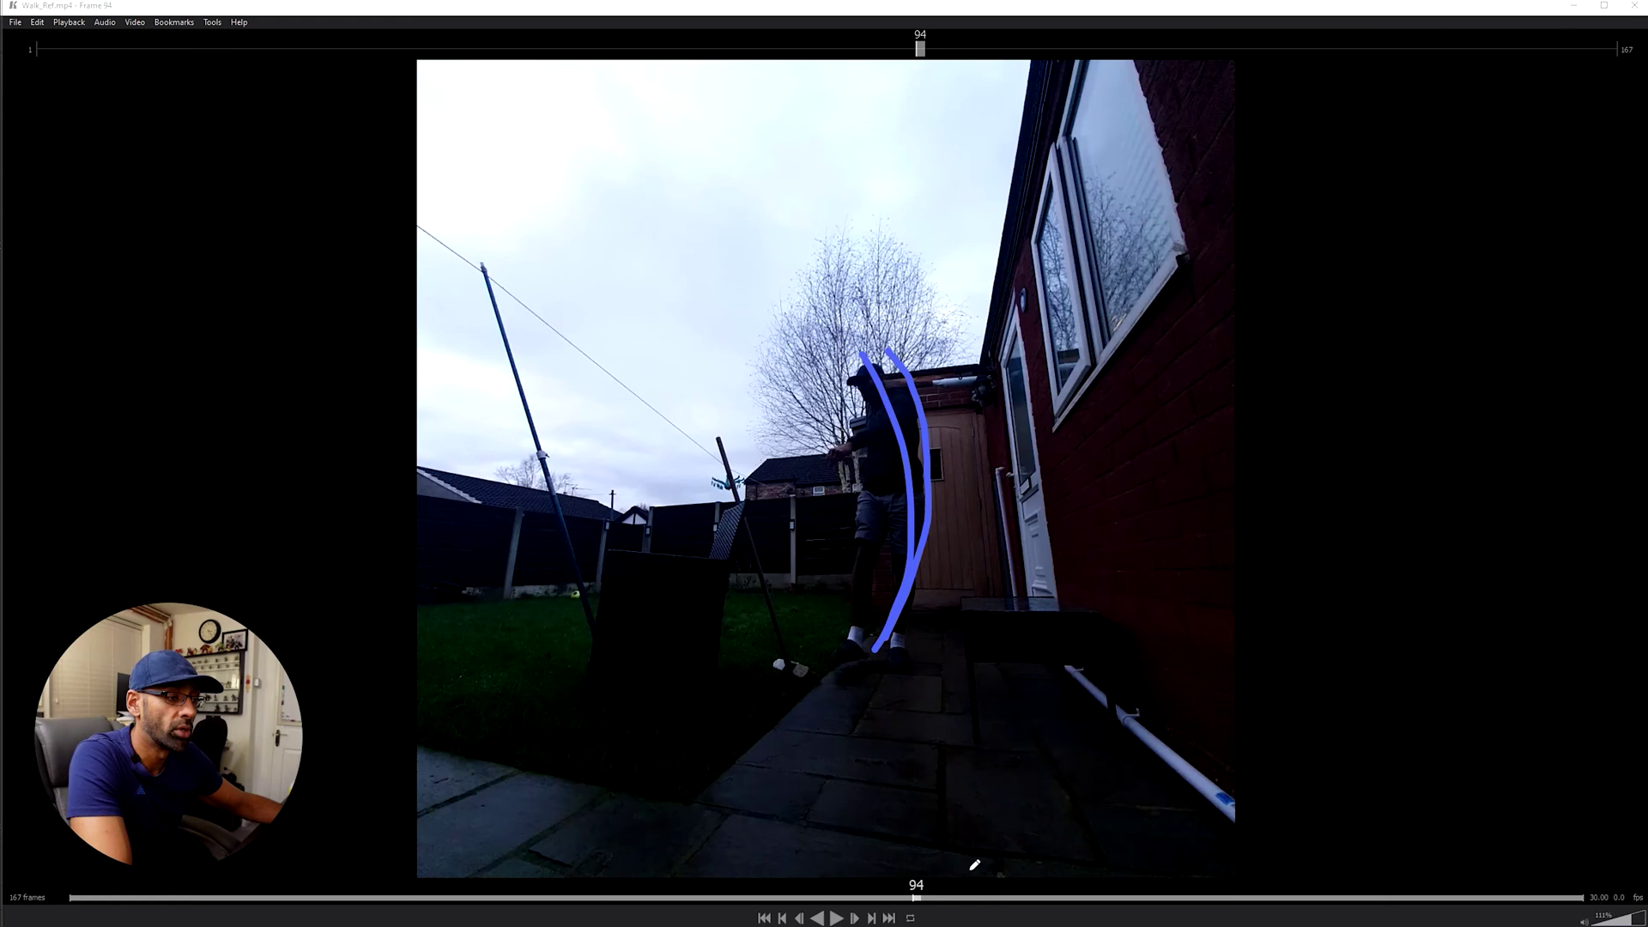
pyautogui.press('Escape')
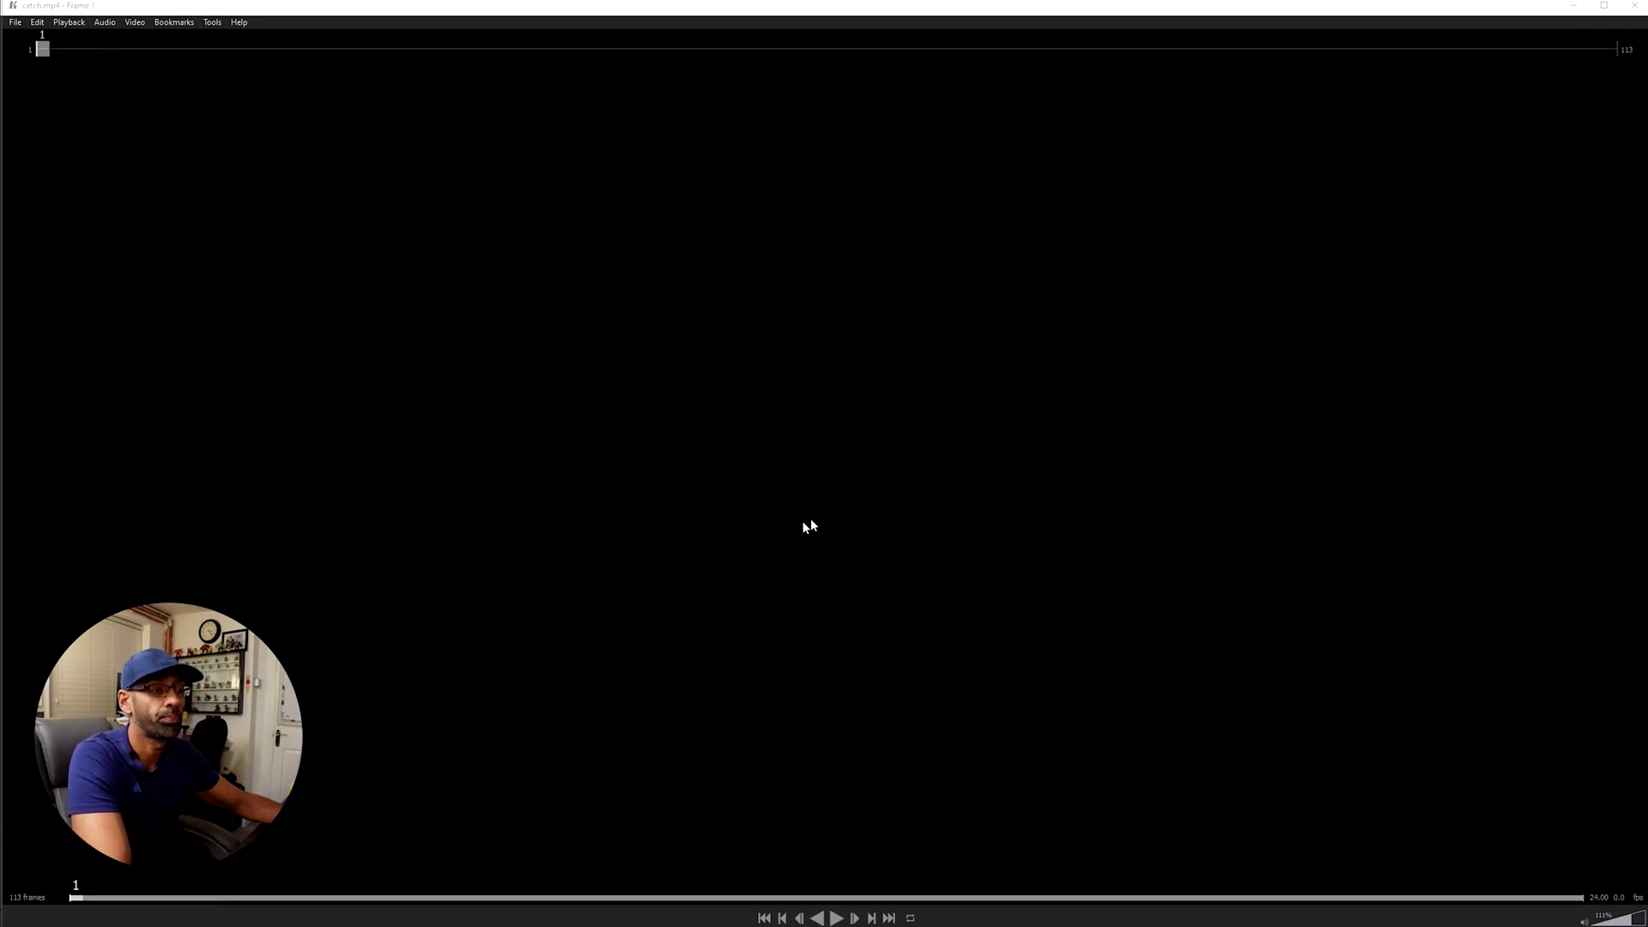
# Play the catch.mp4 reference clip and pause at frame 48 to examine the raised-arms catch pose
pyautogui.press('space')
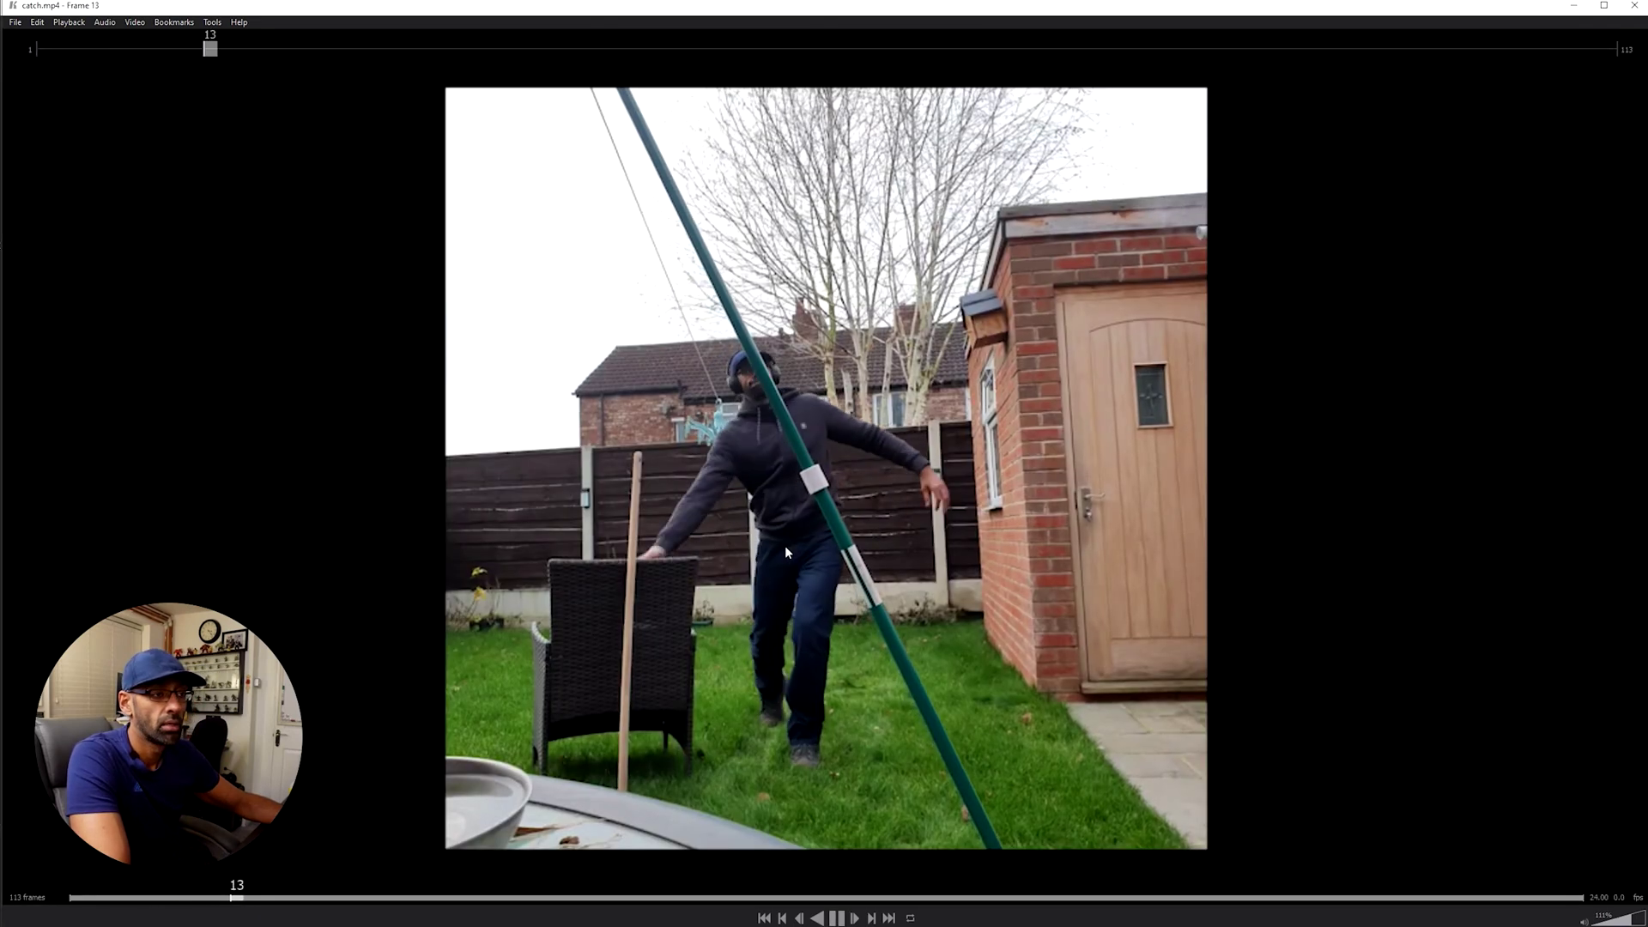
pyautogui.press('space')
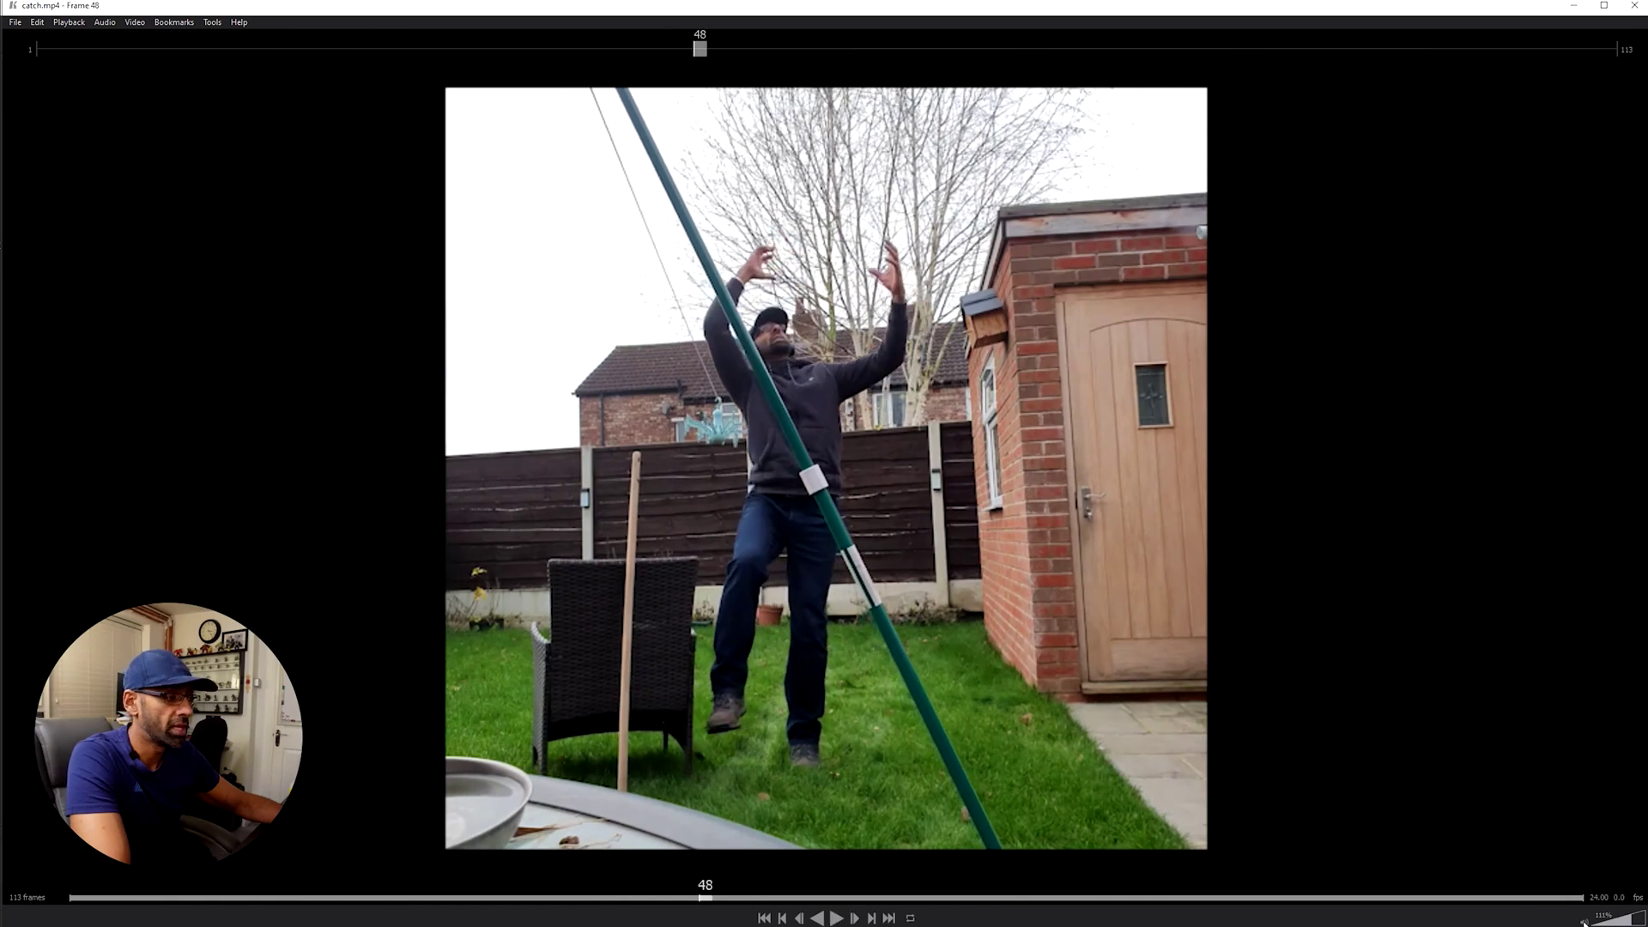
pyautogui.press('space')
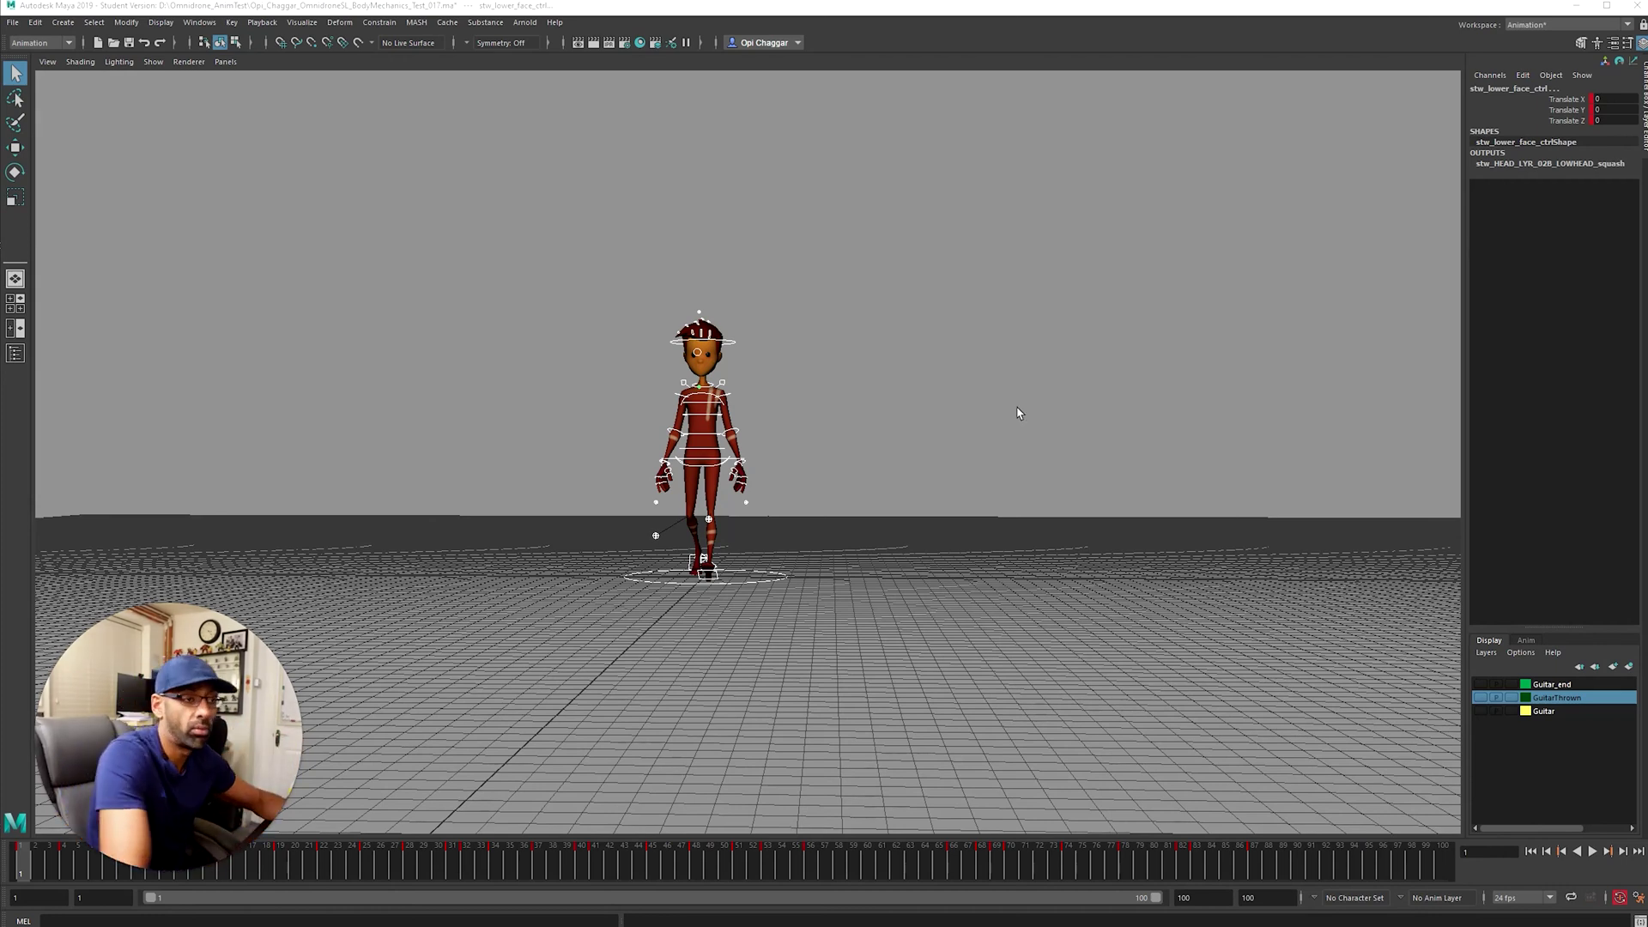
# In Maya, deselect the face control, play the blocked animation and scrub to frame 28 to examine the walk pose's line of action
pyautogui.click(226, 62)
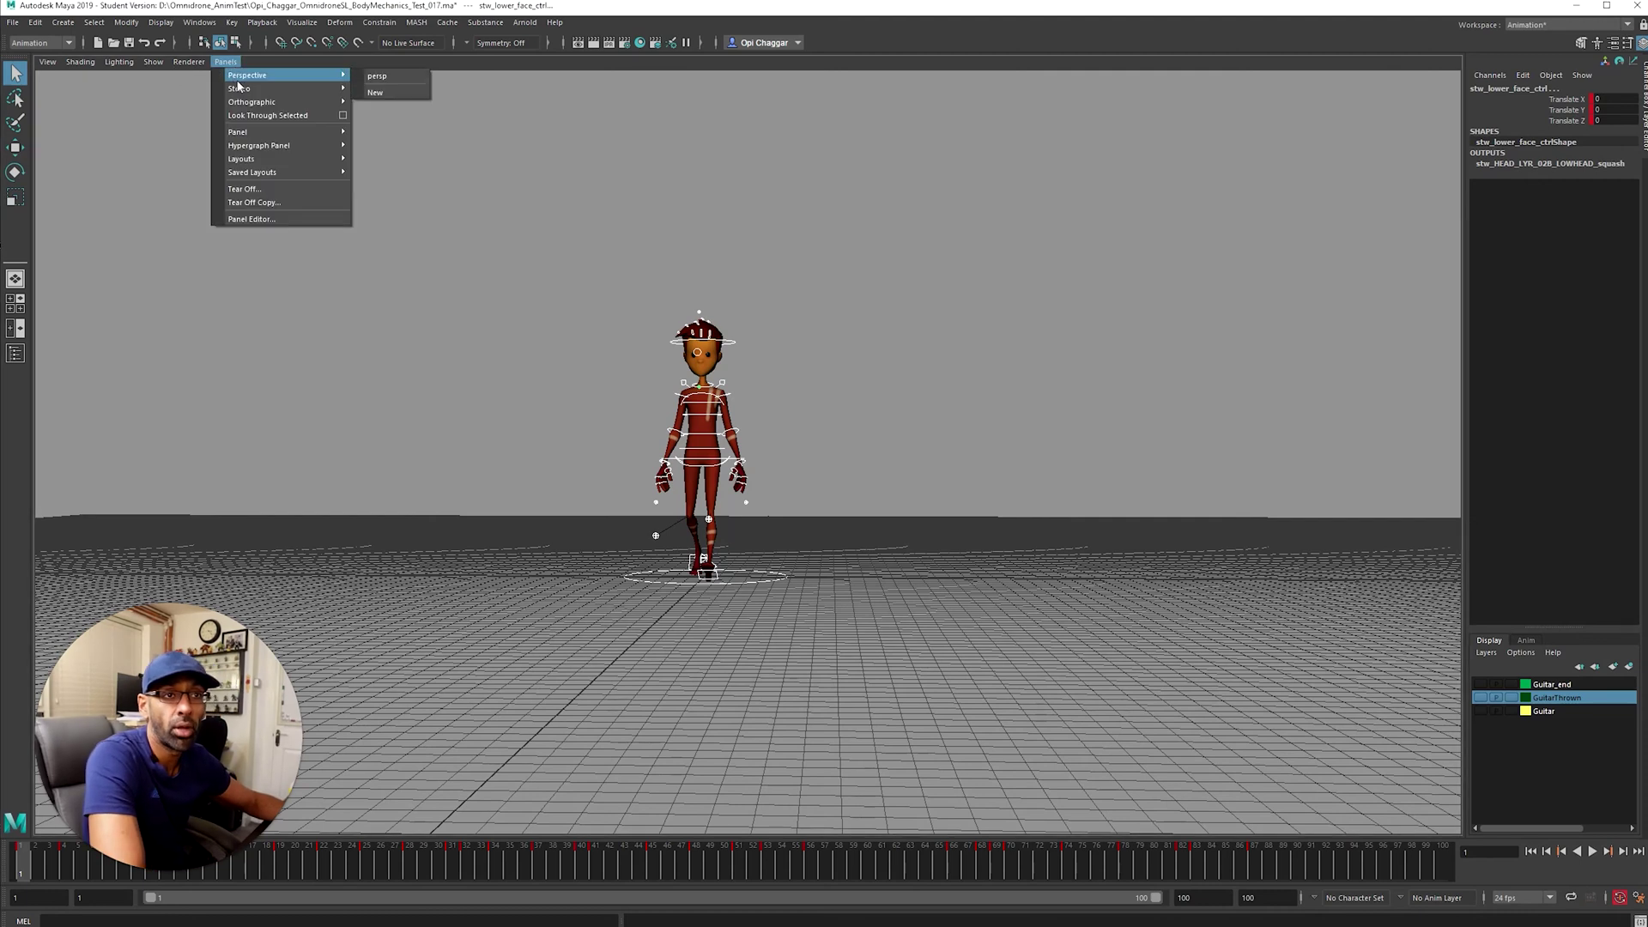
pyautogui.click(529, 427)
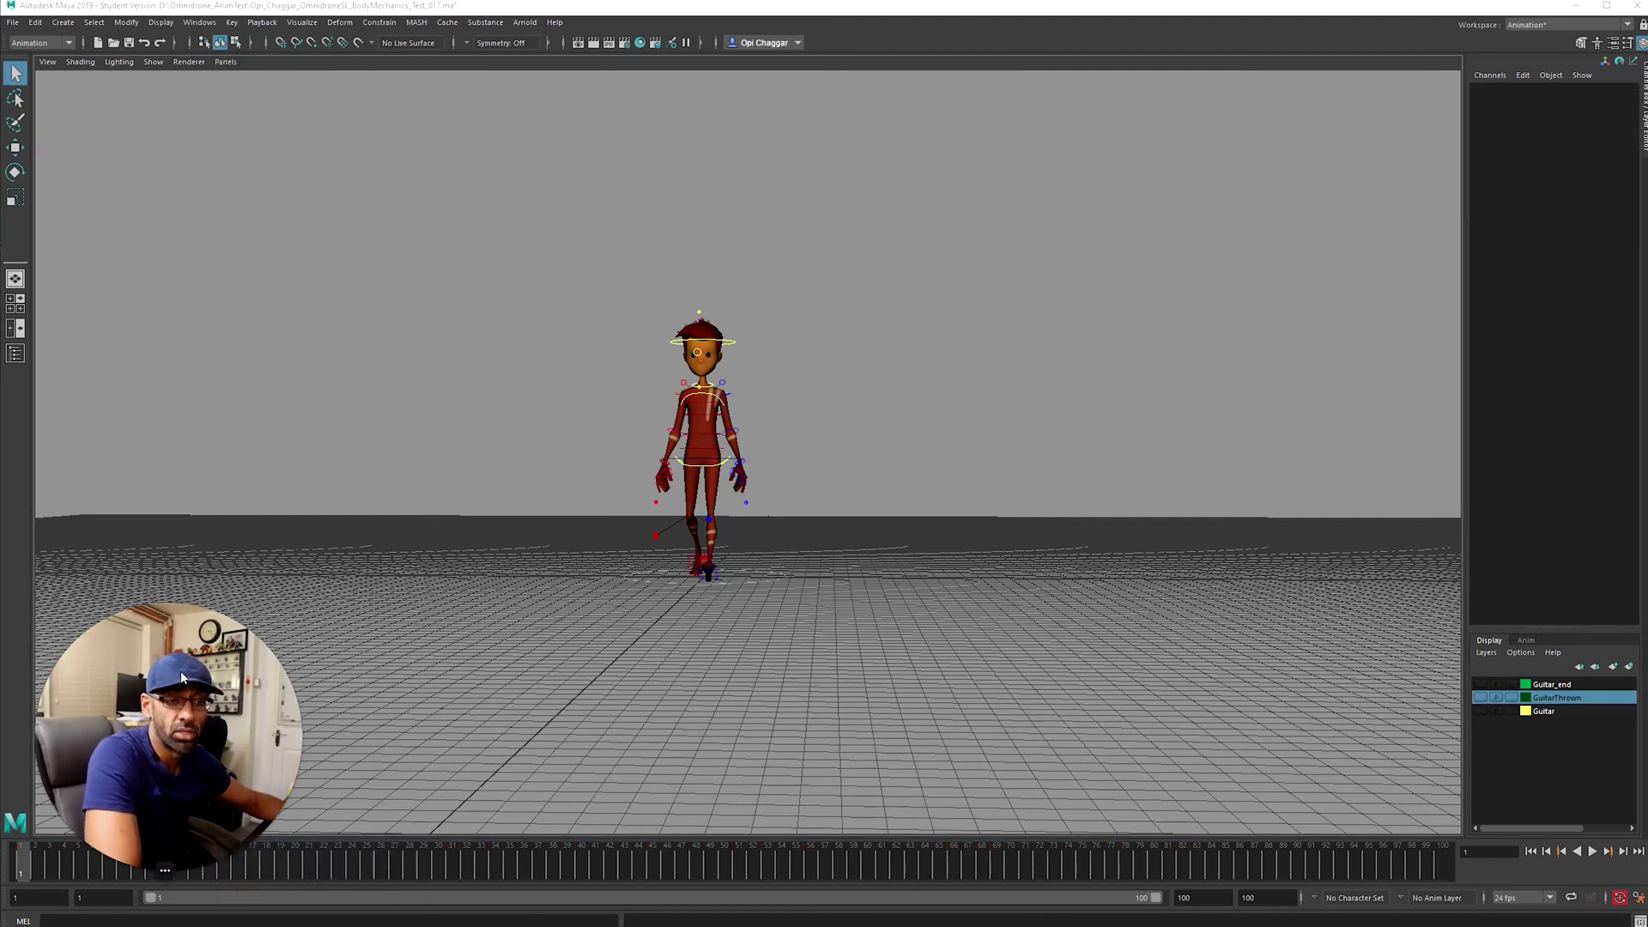
pyautogui.moveTo(179, 674); pyautogui.dragTo(196, 614)
pyautogui.hotkey('alt', 'v')
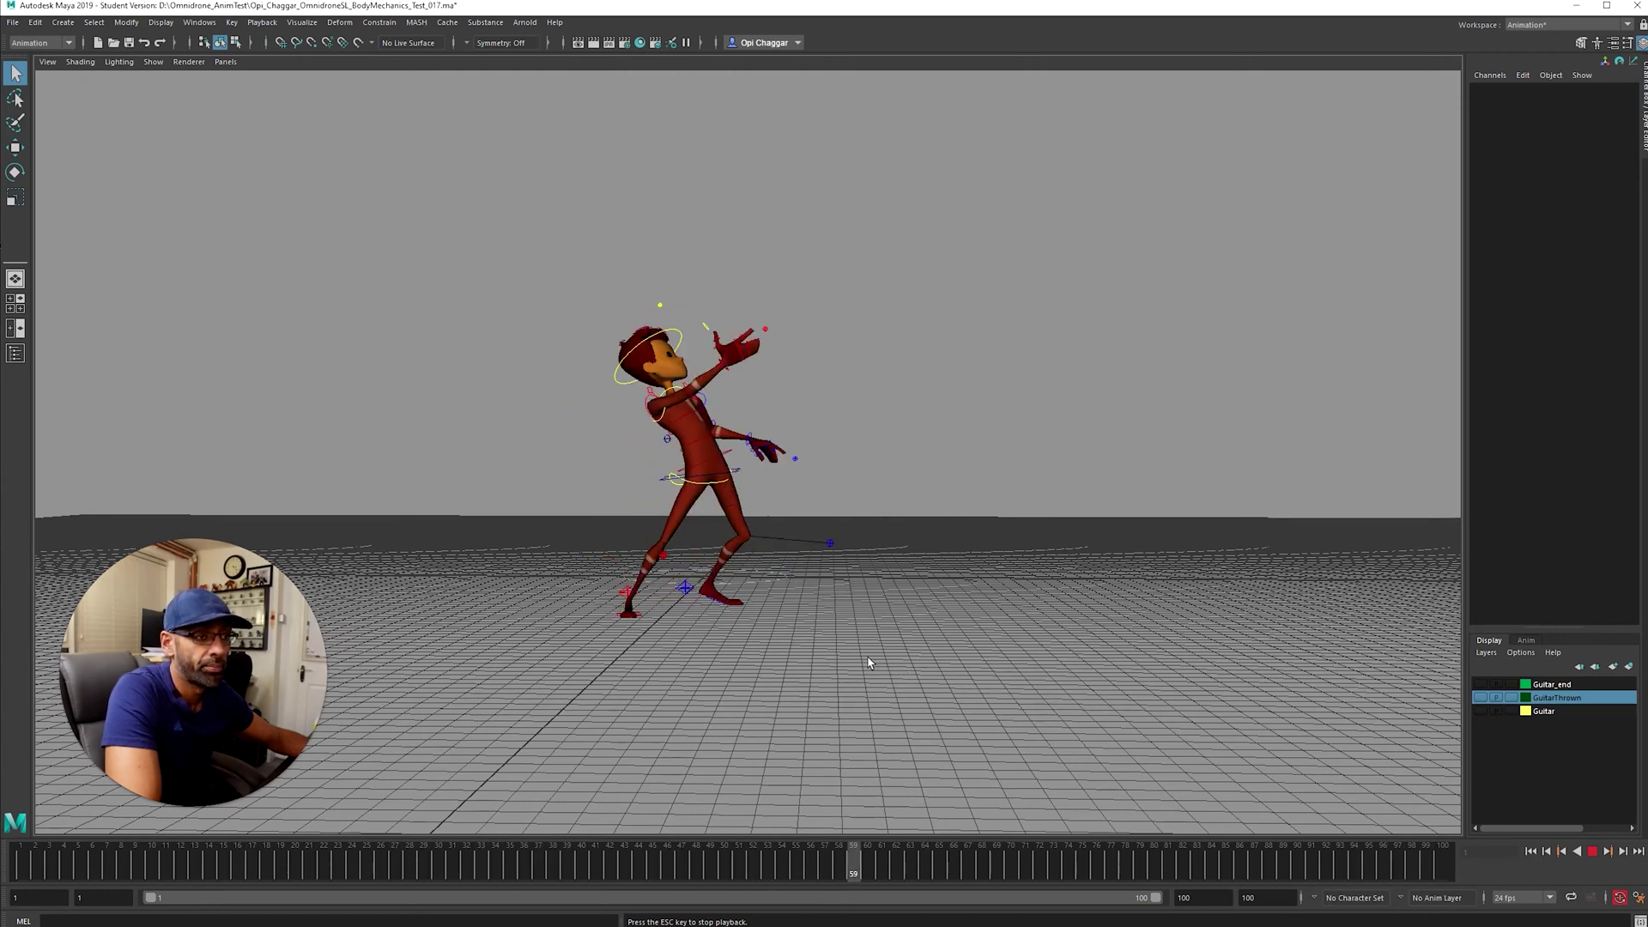
pyautogui.moveTo(877, 877); pyautogui.dragTo(181, 877)
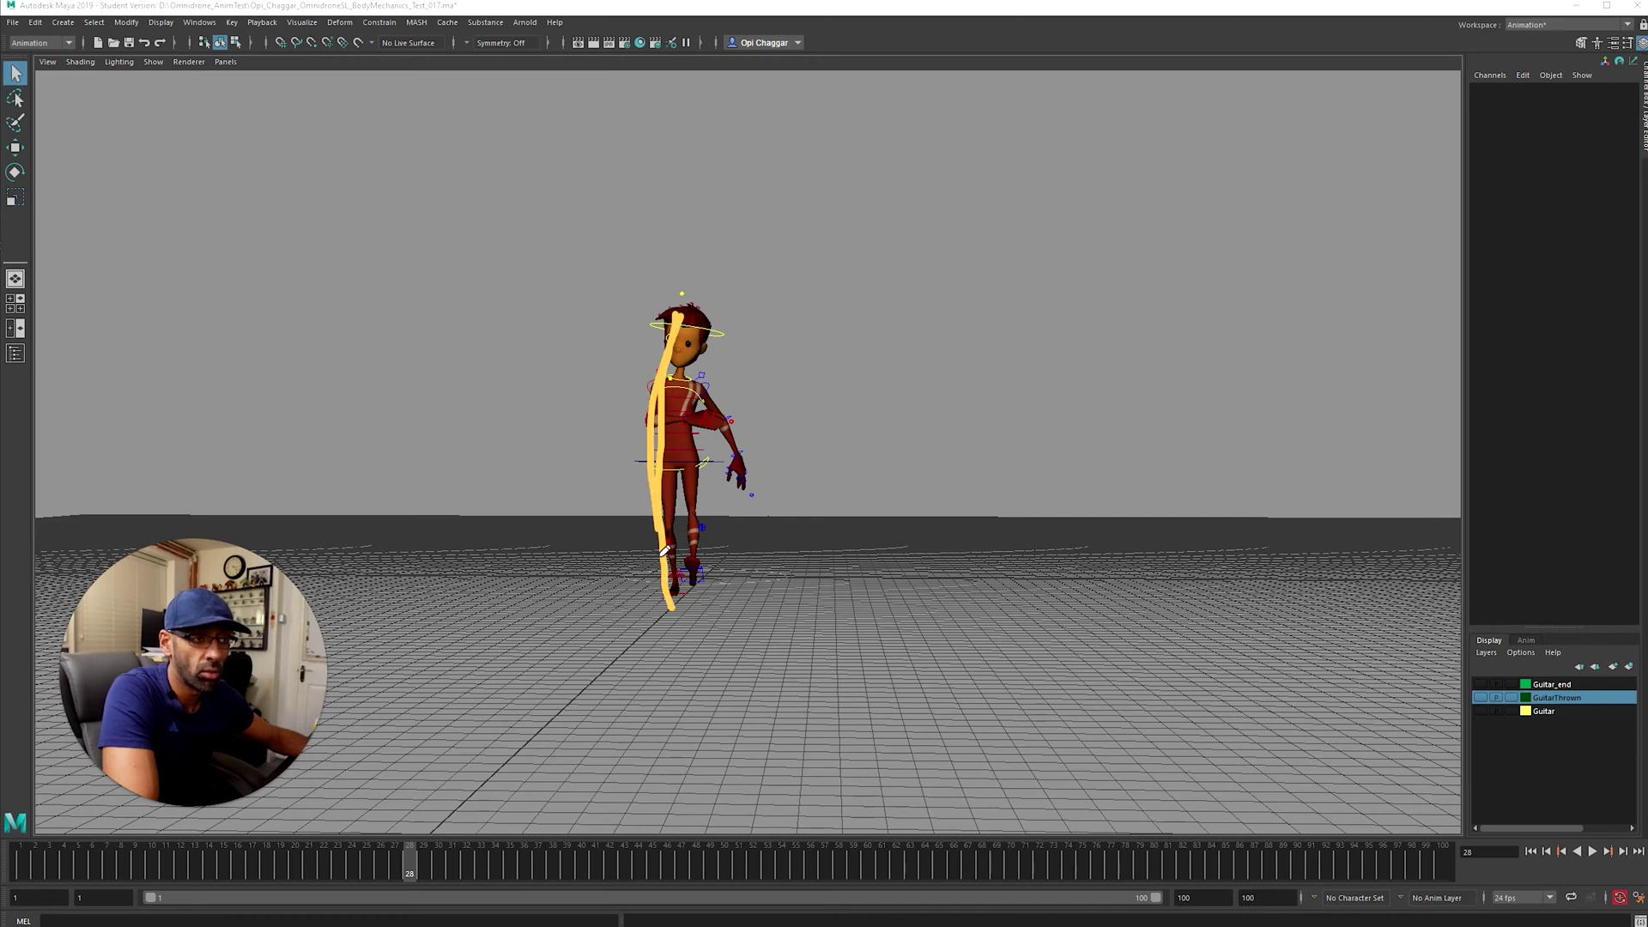
pyautogui.press('Escape')
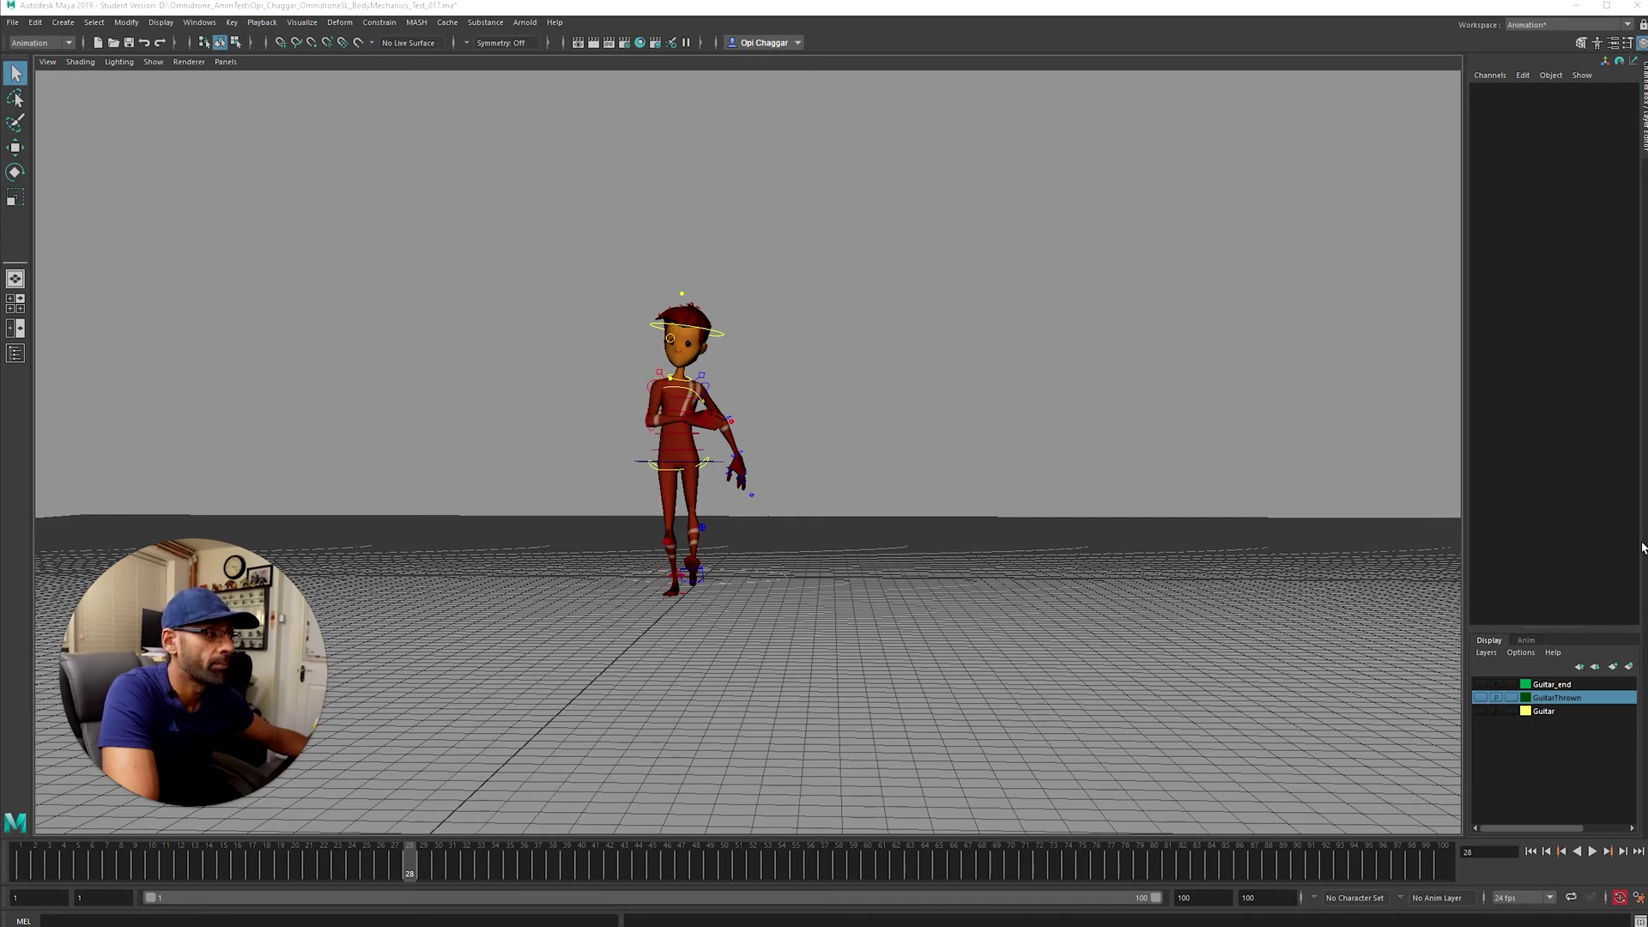
# Show the Guitar and Guitar_end layers at frame 64, play the catch to check the guitars at frame 77, and hide both layers
pyautogui.moveTo(472, 872); pyautogui.dragTo(846, 888)
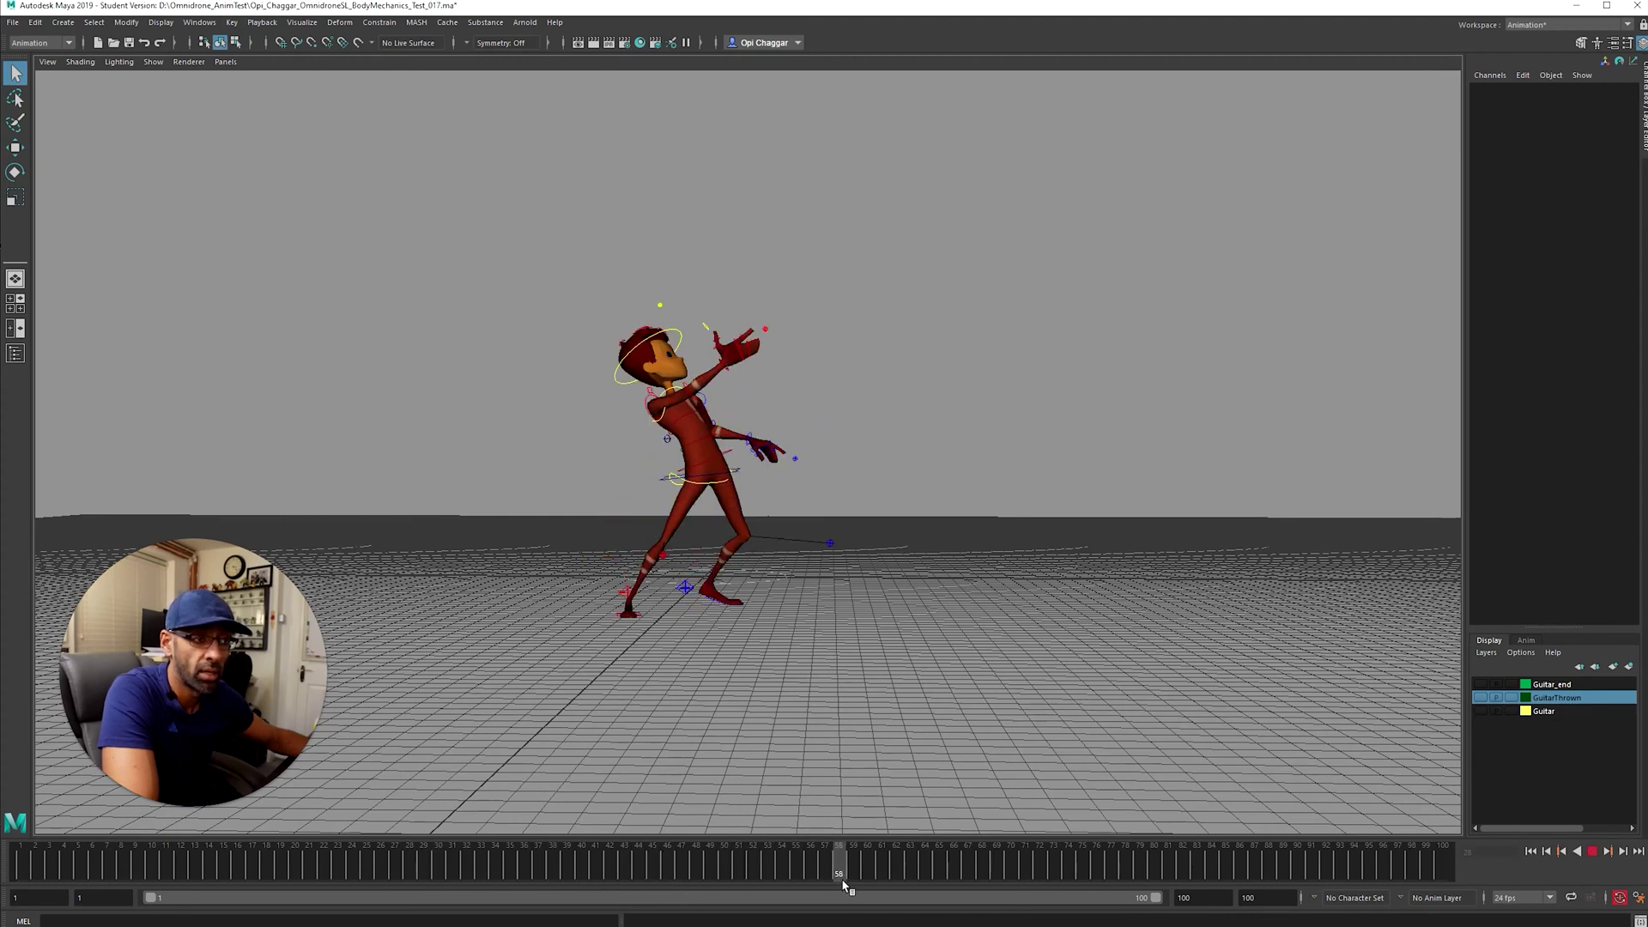
pyautogui.click(1481, 712)
pyautogui.click(1480, 684)
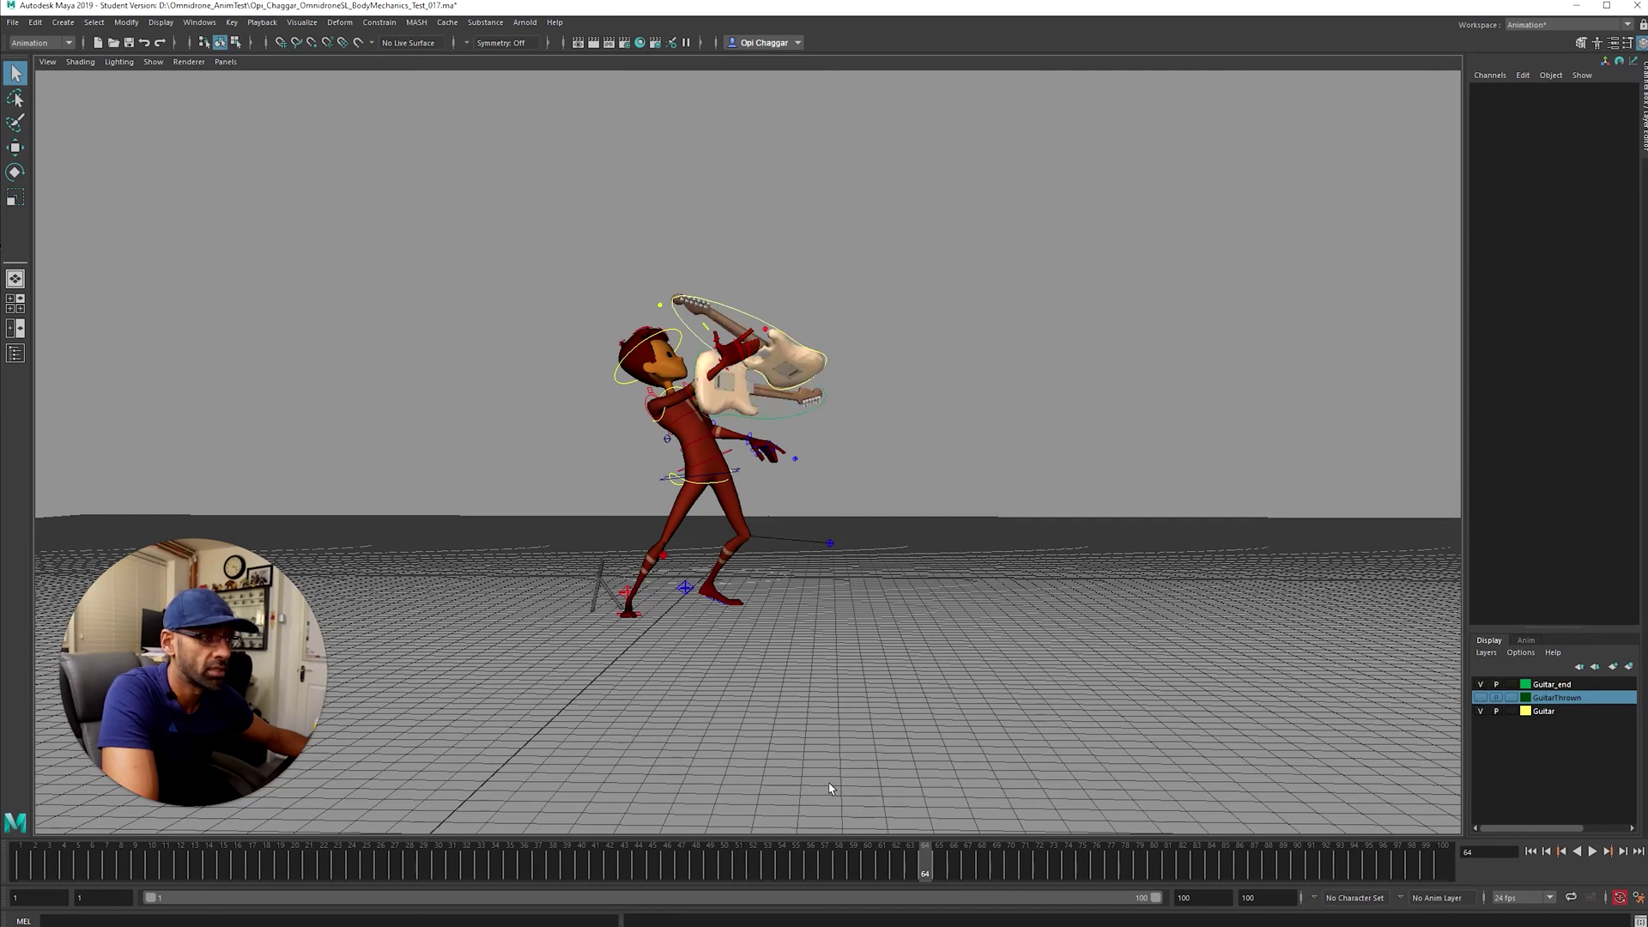
pyautogui.hotkey('alt', 'v')
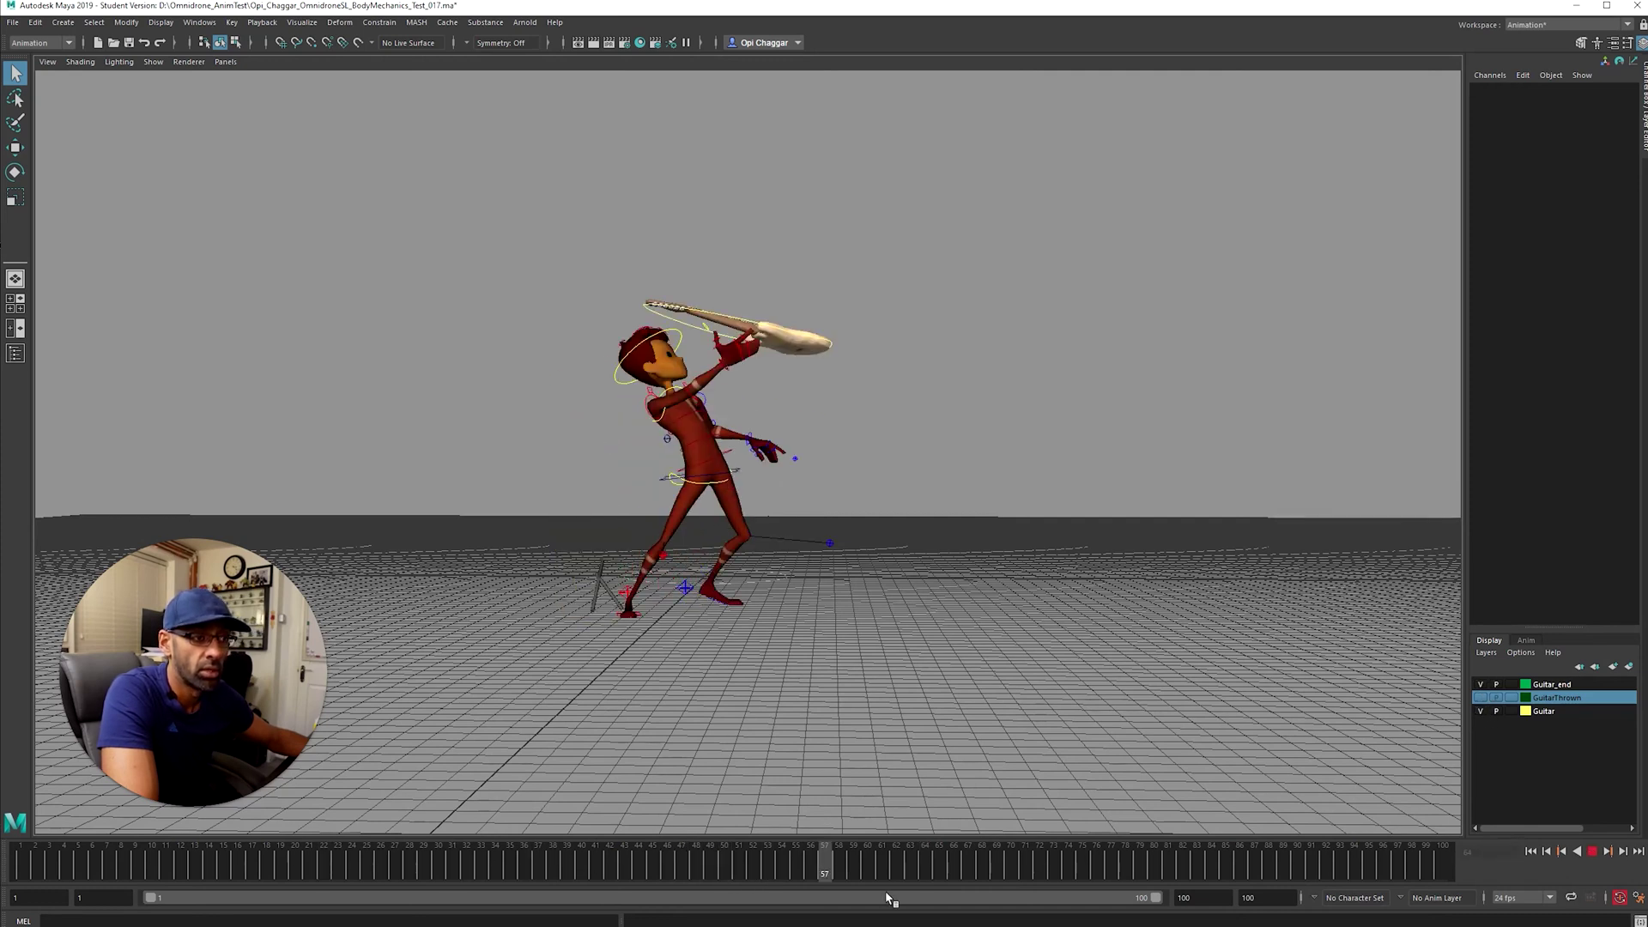
pyautogui.click(1481, 712)
pyautogui.click(1481, 685)
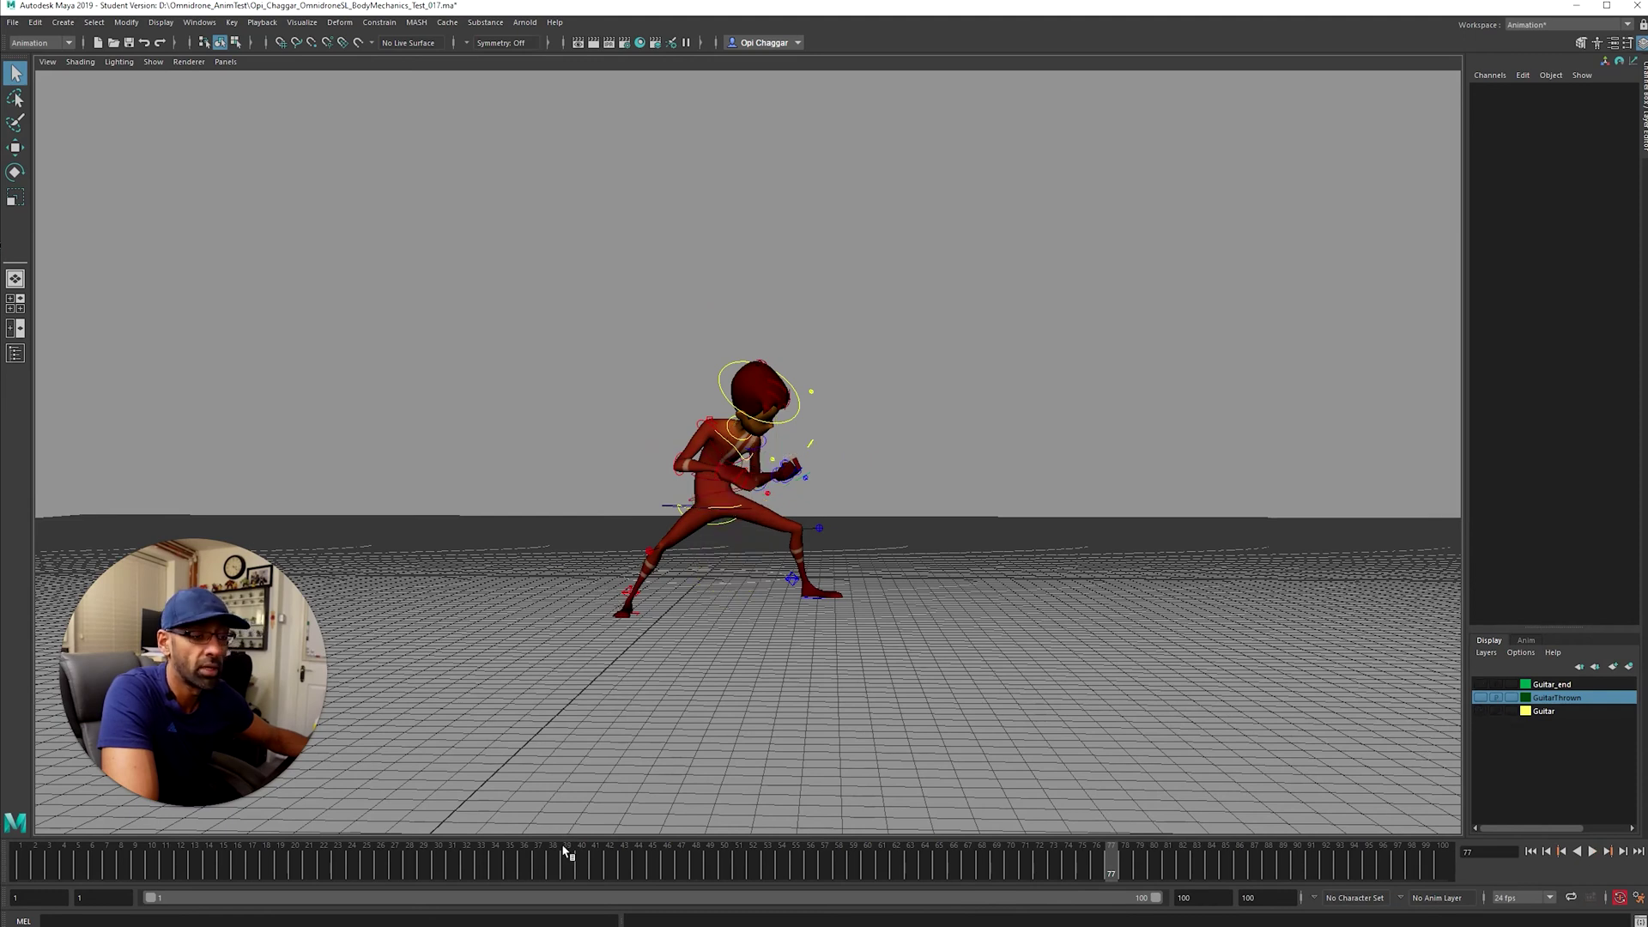
# Play and scrub through the catch, examining the body's line of action at frames 66 and 81
pyautogui.hotkey('alt', 'v')
pyautogui.moveTo(279, 865); pyautogui.dragTo(812, 920)
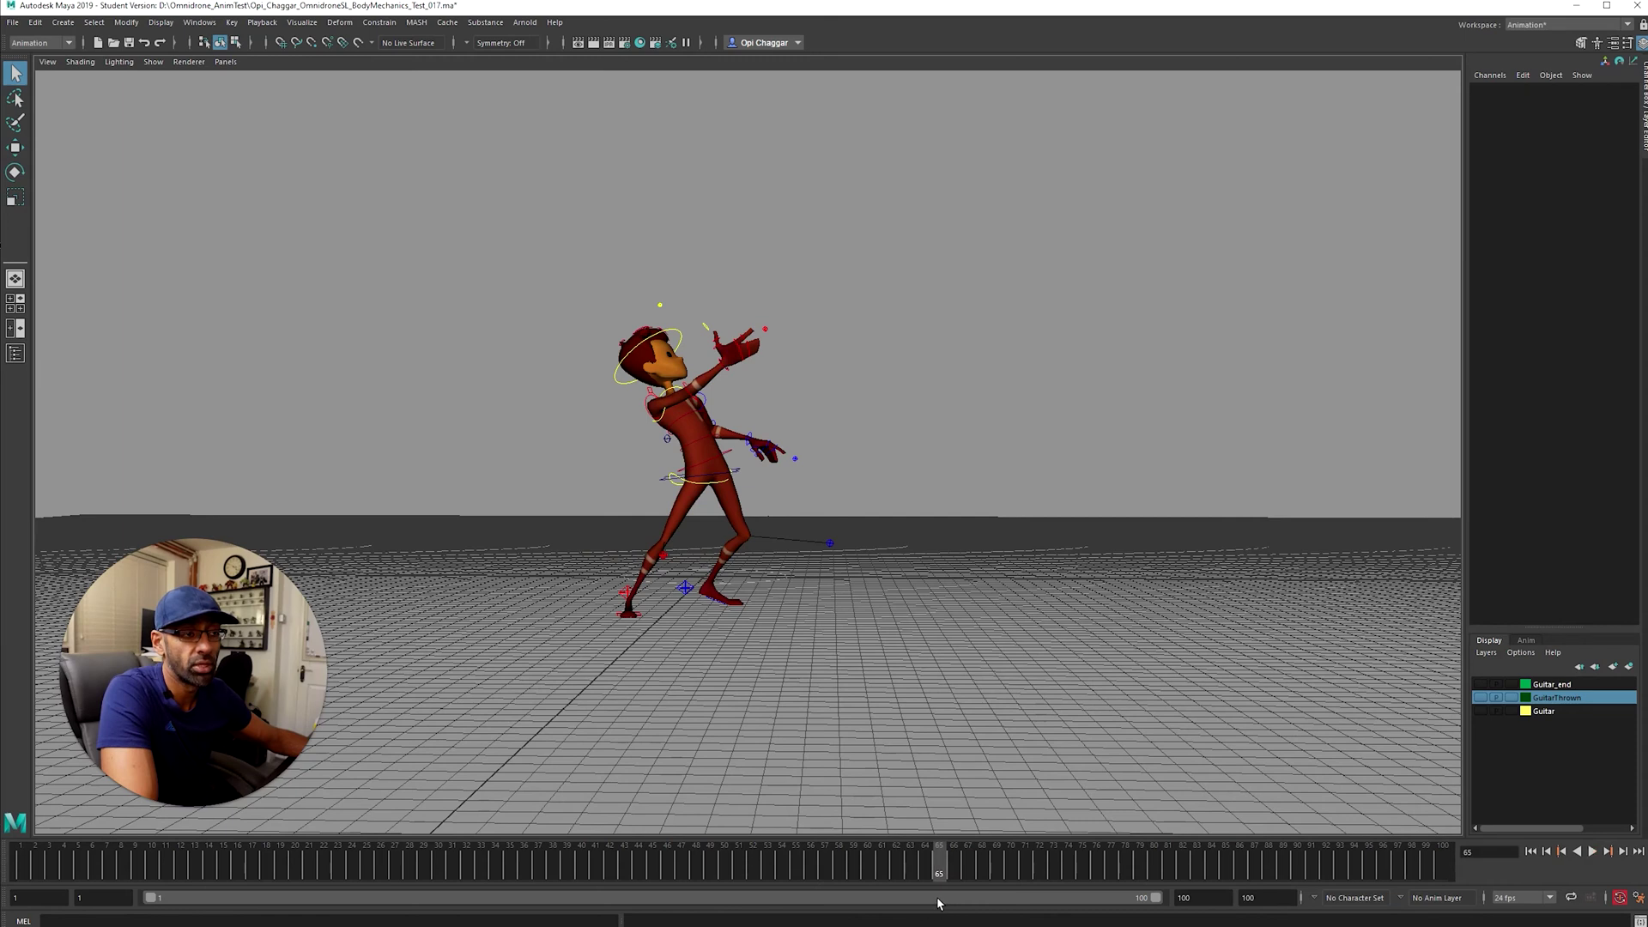
pyautogui.moveTo(955, 872)
pyautogui.mouseDown()
pyautogui.moveTo(919, 866)
pyautogui.moveTo(954, 868)
pyautogui.mouseUp()
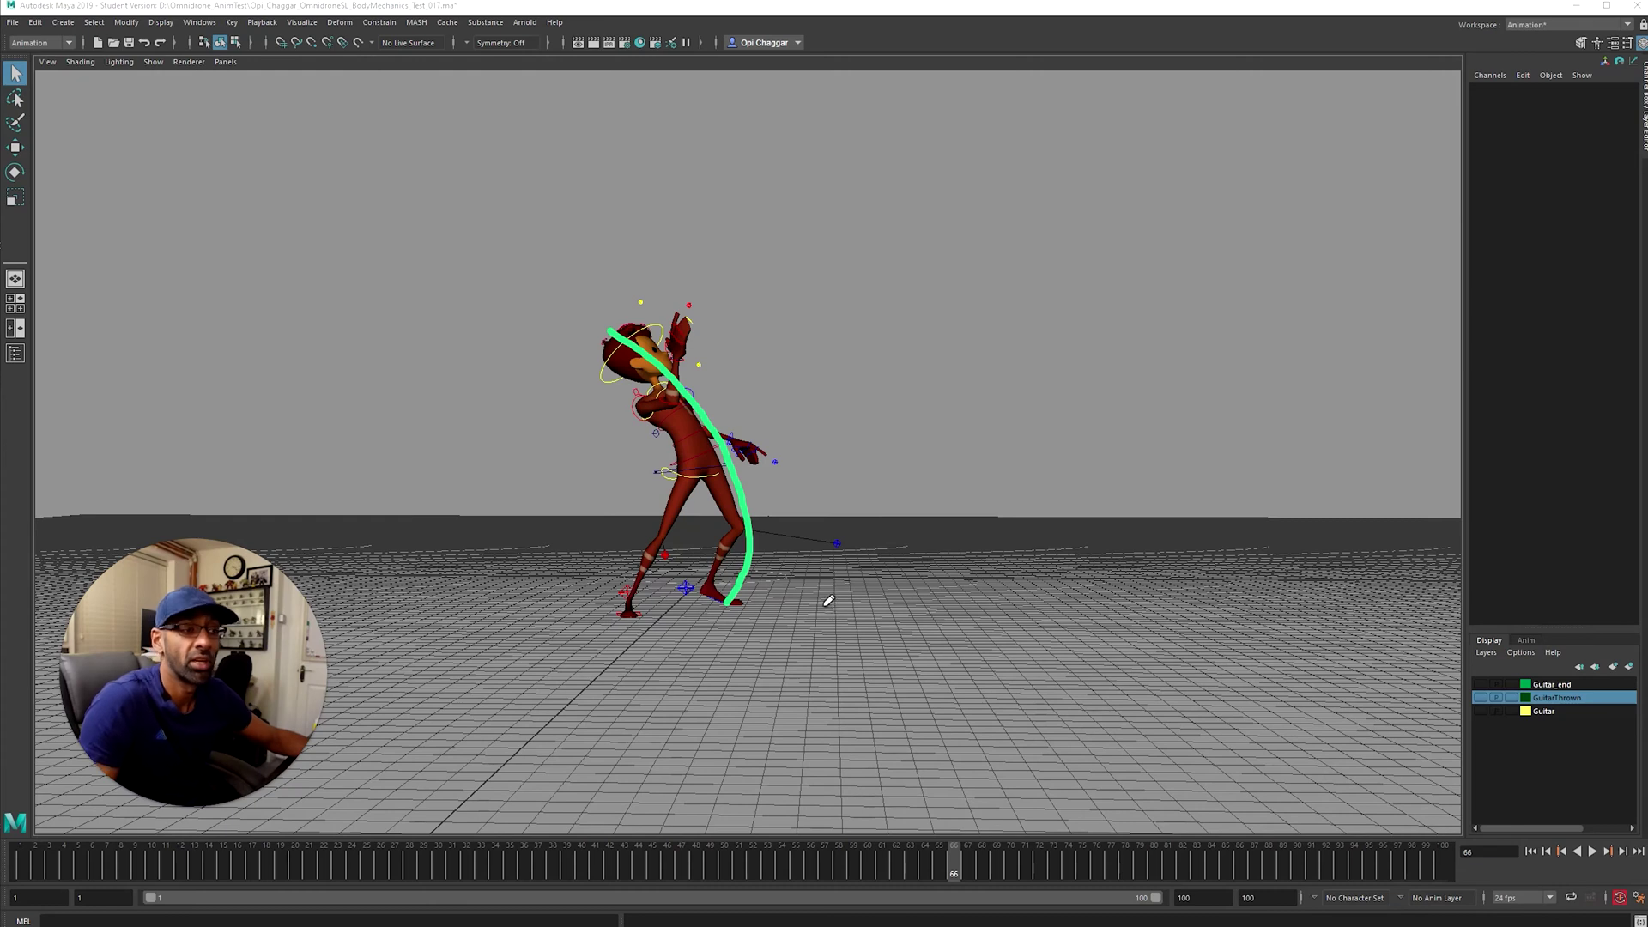
pyautogui.hotkey('ctrl', 'z')
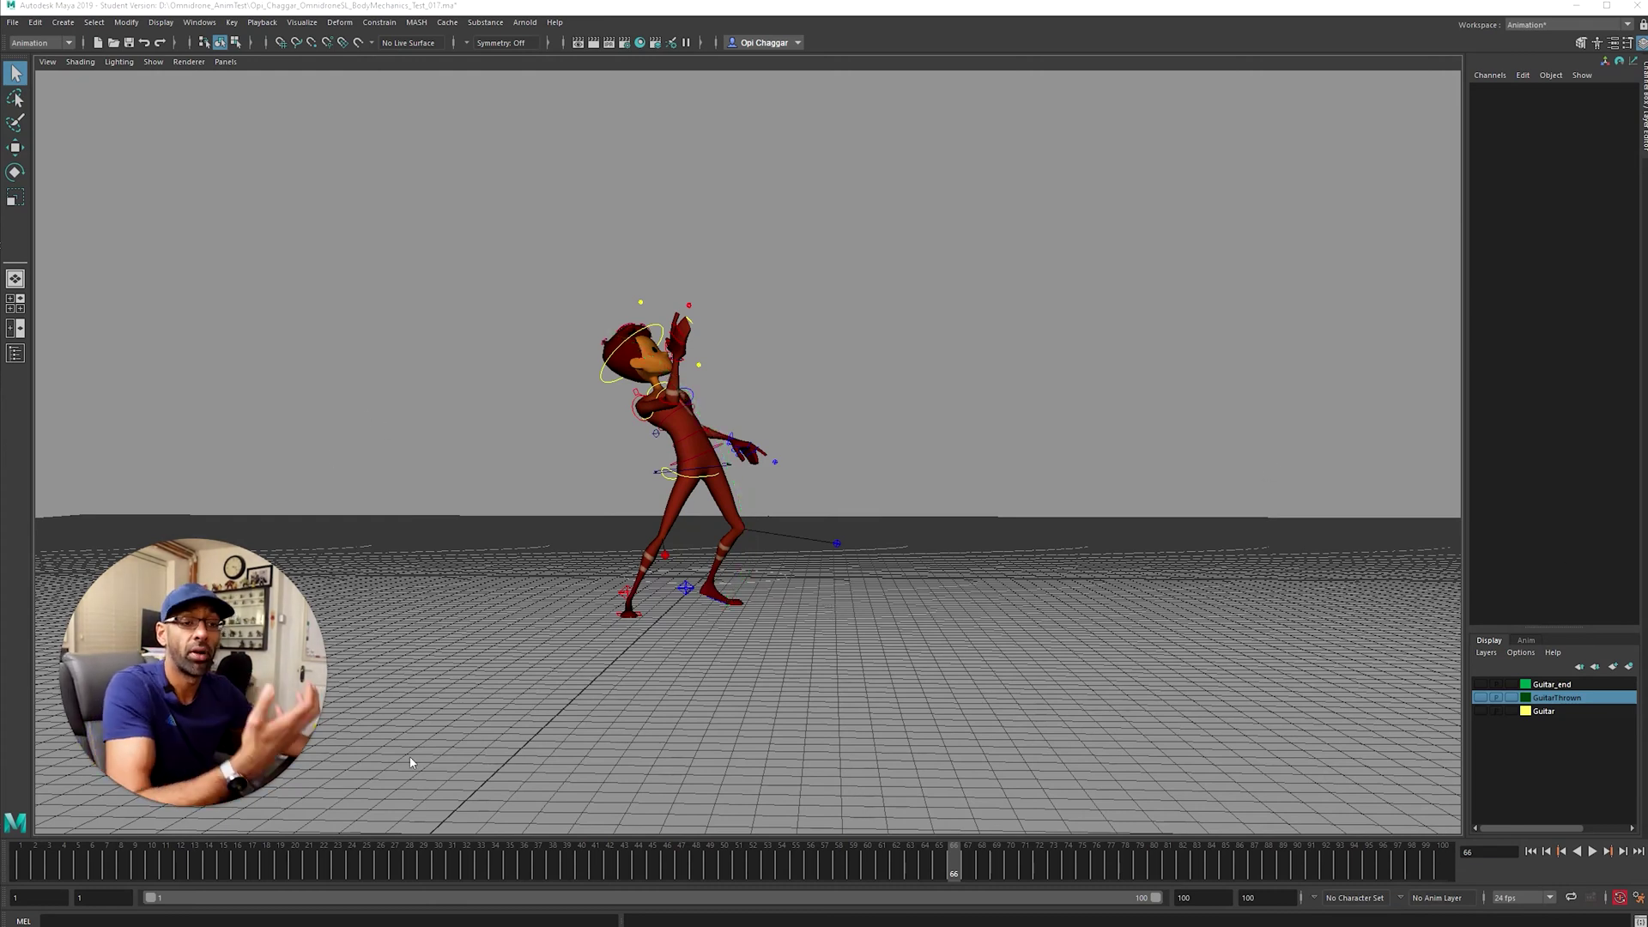
pyautogui.moveTo(996, 872); pyautogui.dragTo(1168, 861)
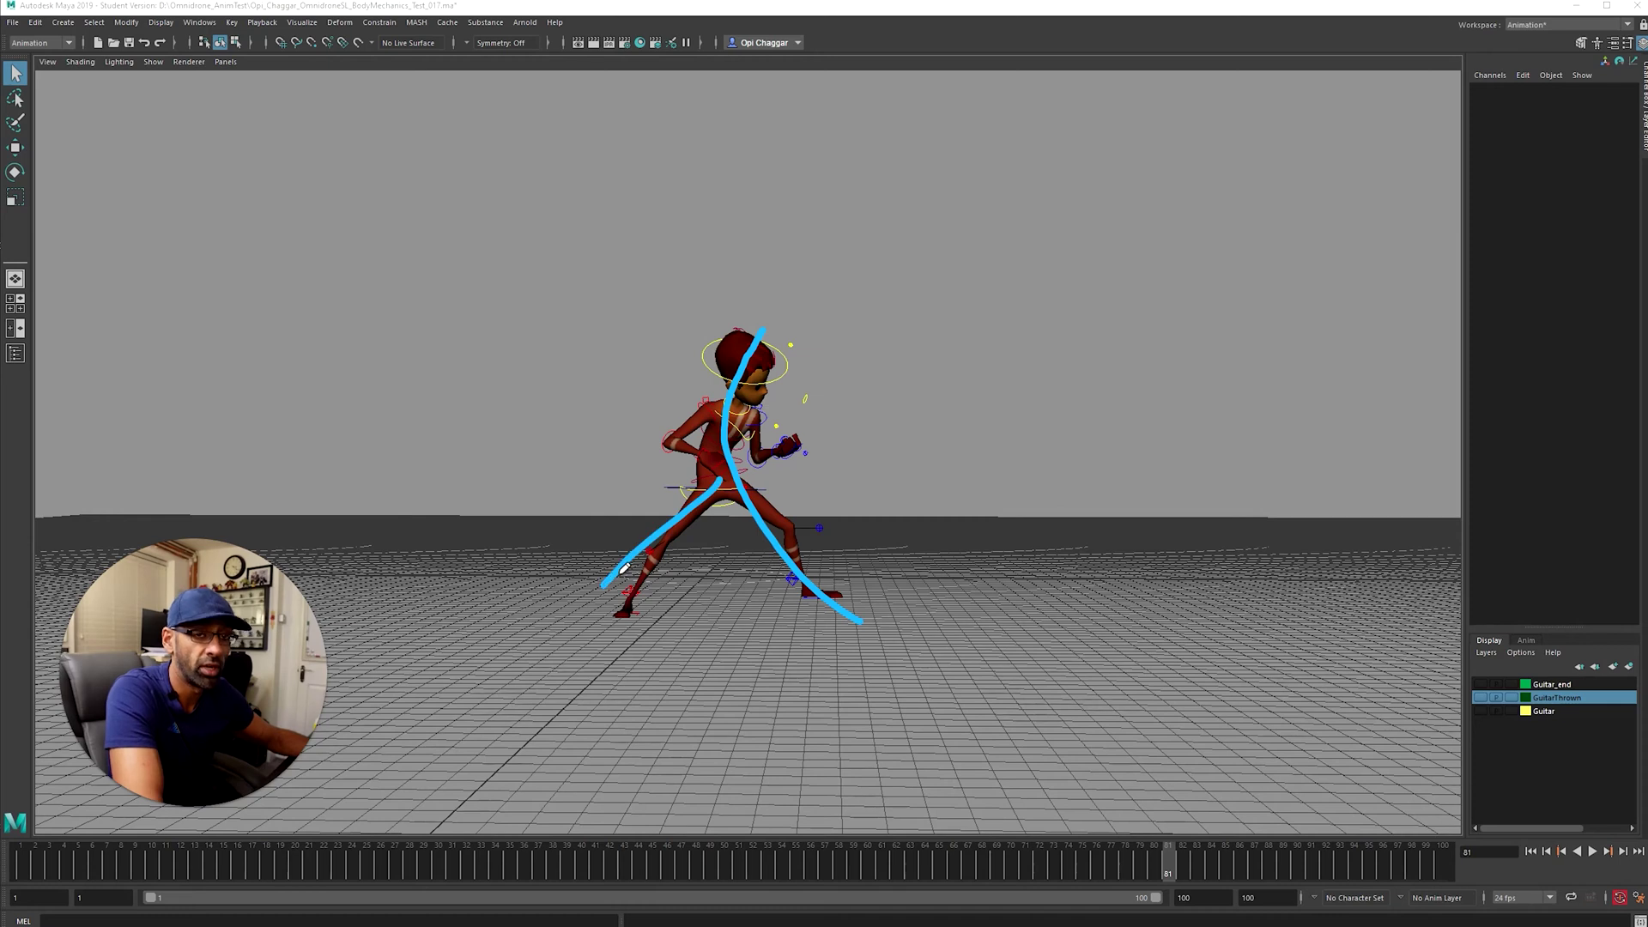
pyautogui.press('Escape')
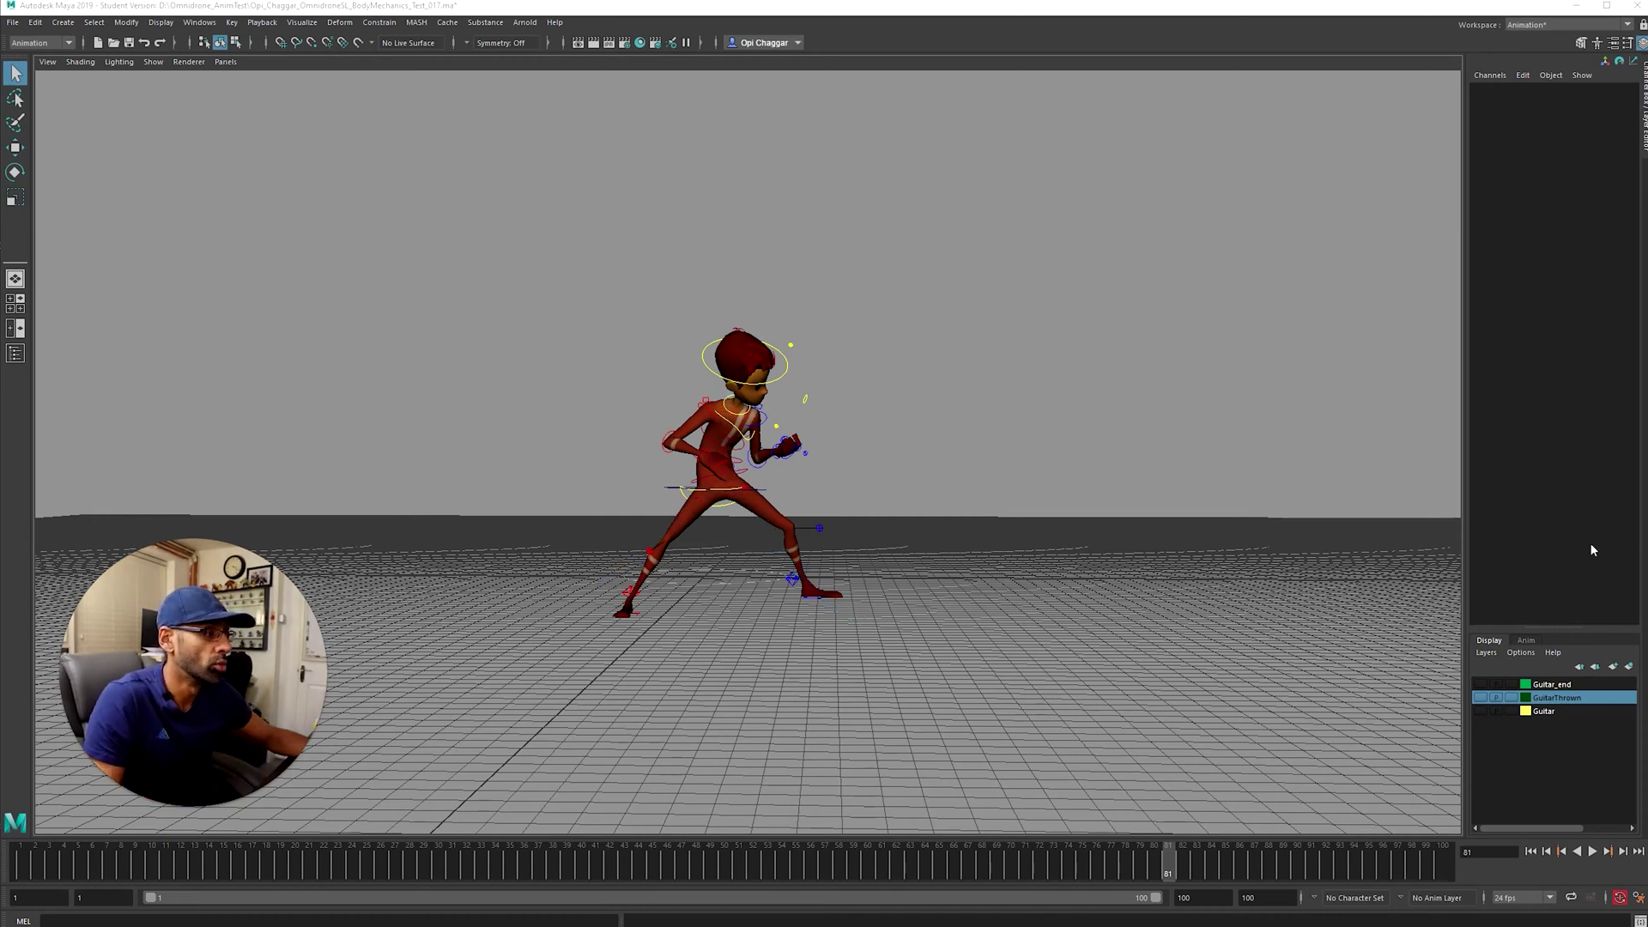
# Play the BodyMechanics_Test_026 animation from the first frame to review the polished motion
pyautogui.moveTo(204, 692)
pyautogui.mouseDown()
pyautogui.moveTo(196, 712)
pyautogui.moveTo(204, 701)
pyautogui.mouseUp()
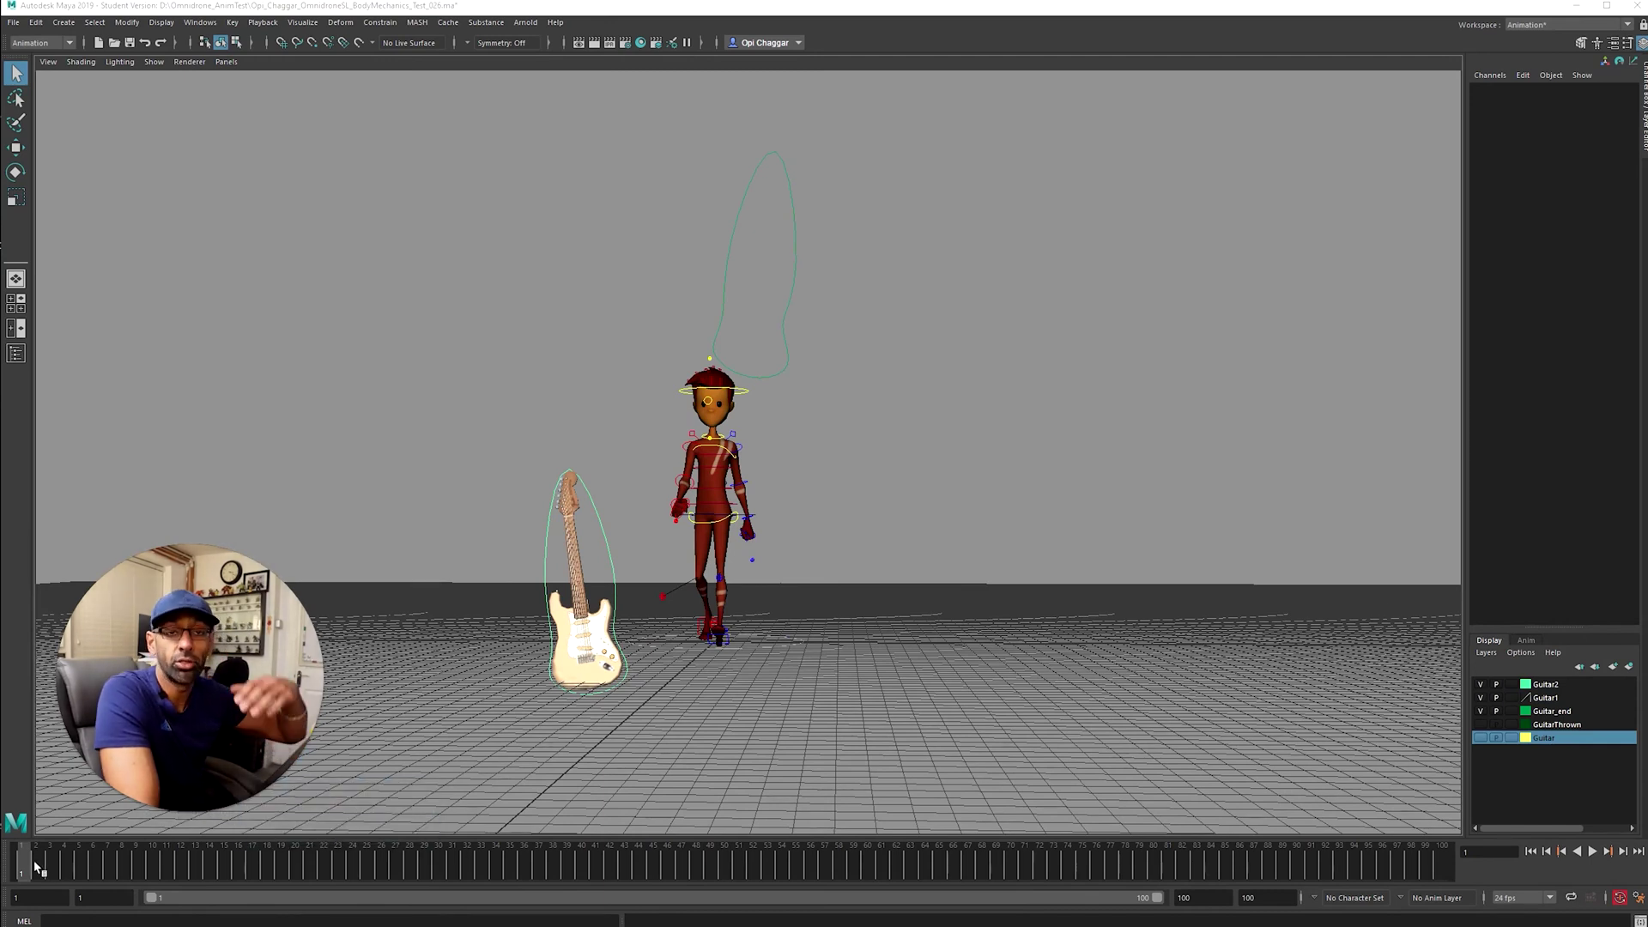
pyautogui.hotkey('alt', 'v')
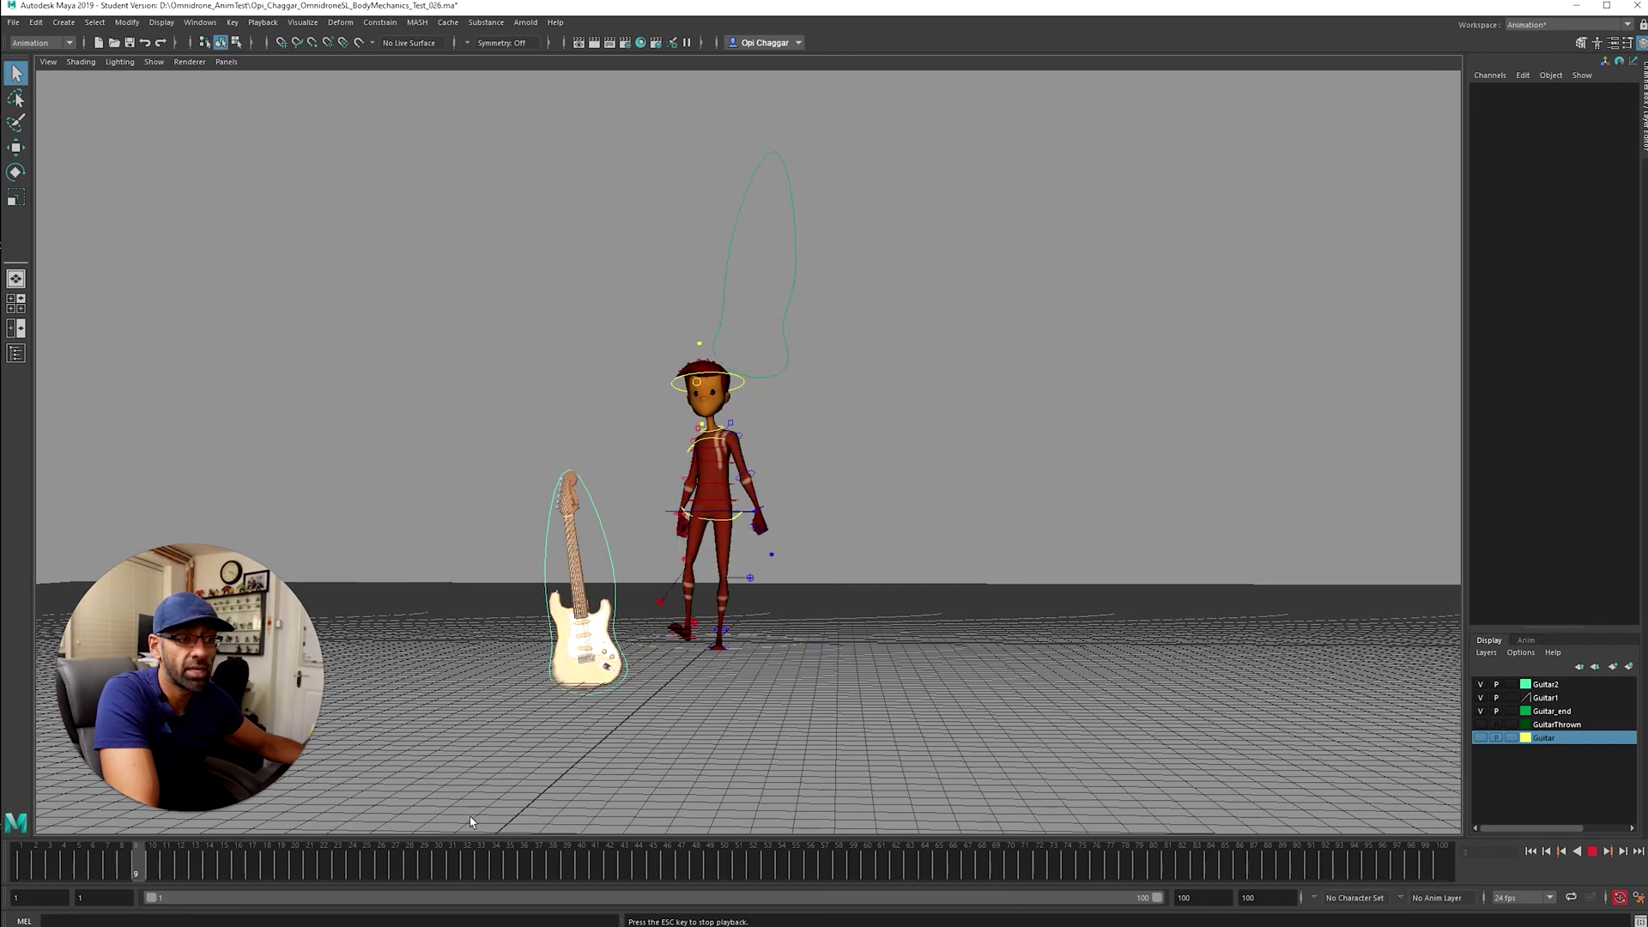
pyautogui.click(53, 862)
pyautogui.press('Escape')
pyautogui.hotkey('alt', 'shift', 'v')
pyautogui.hotkey('alt', 'v')
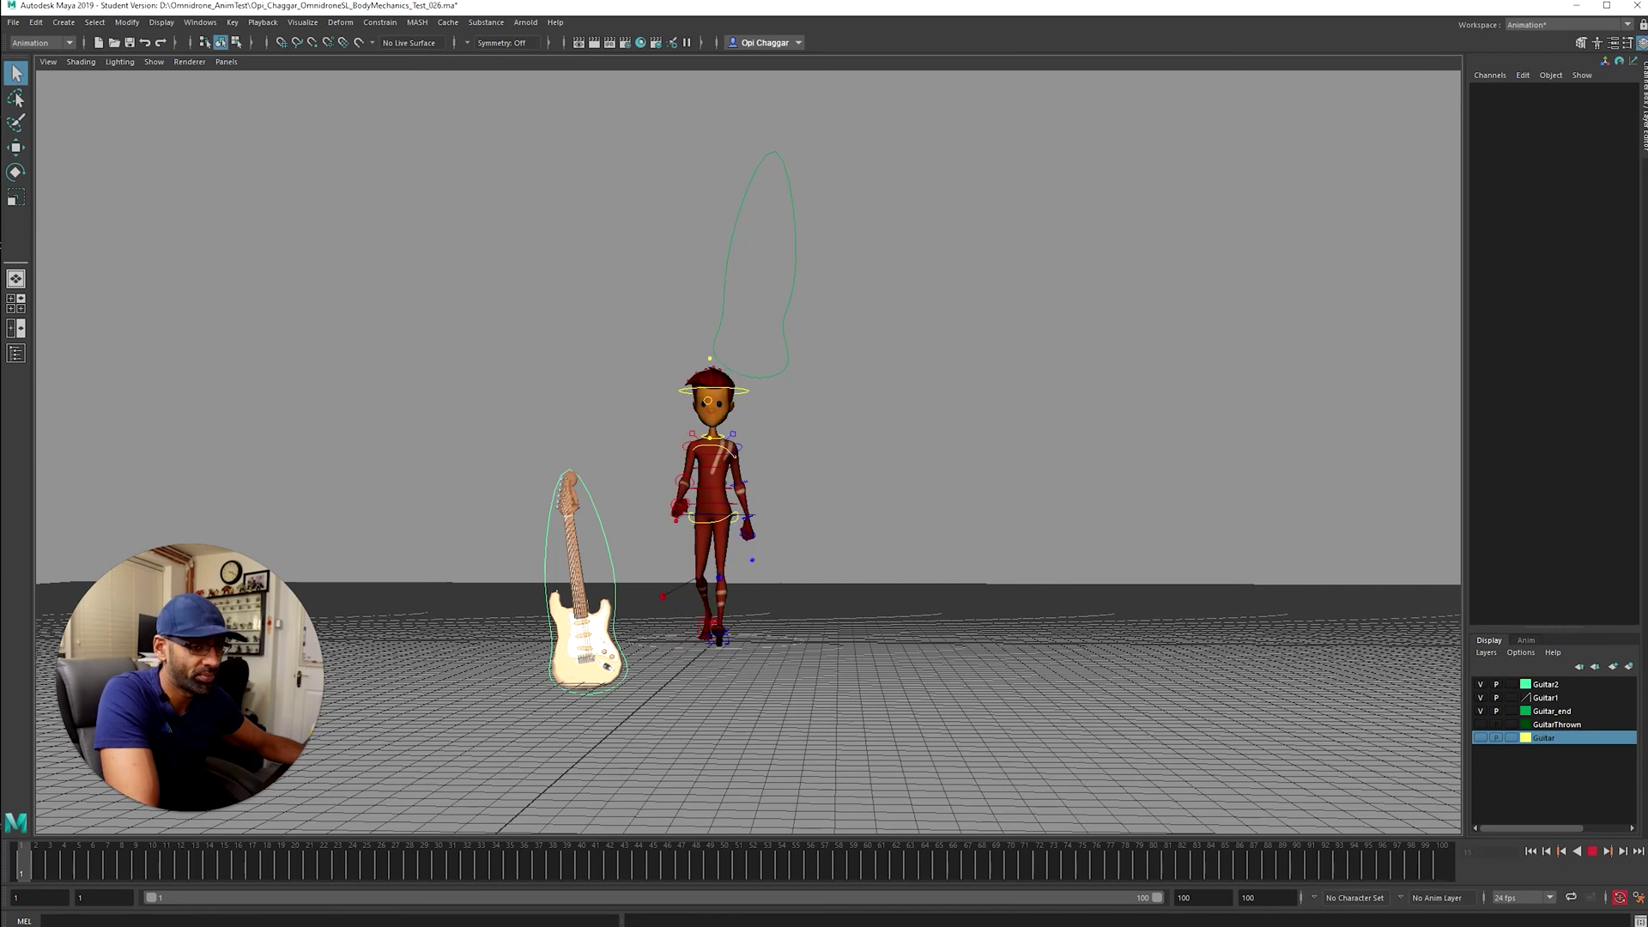
# Review the walk from frame 8 and scrub through the catch to the final guitar-playing pose at frame 100
pyautogui.moveTo(83, 862); pyautogui.dragTo(119, 869)
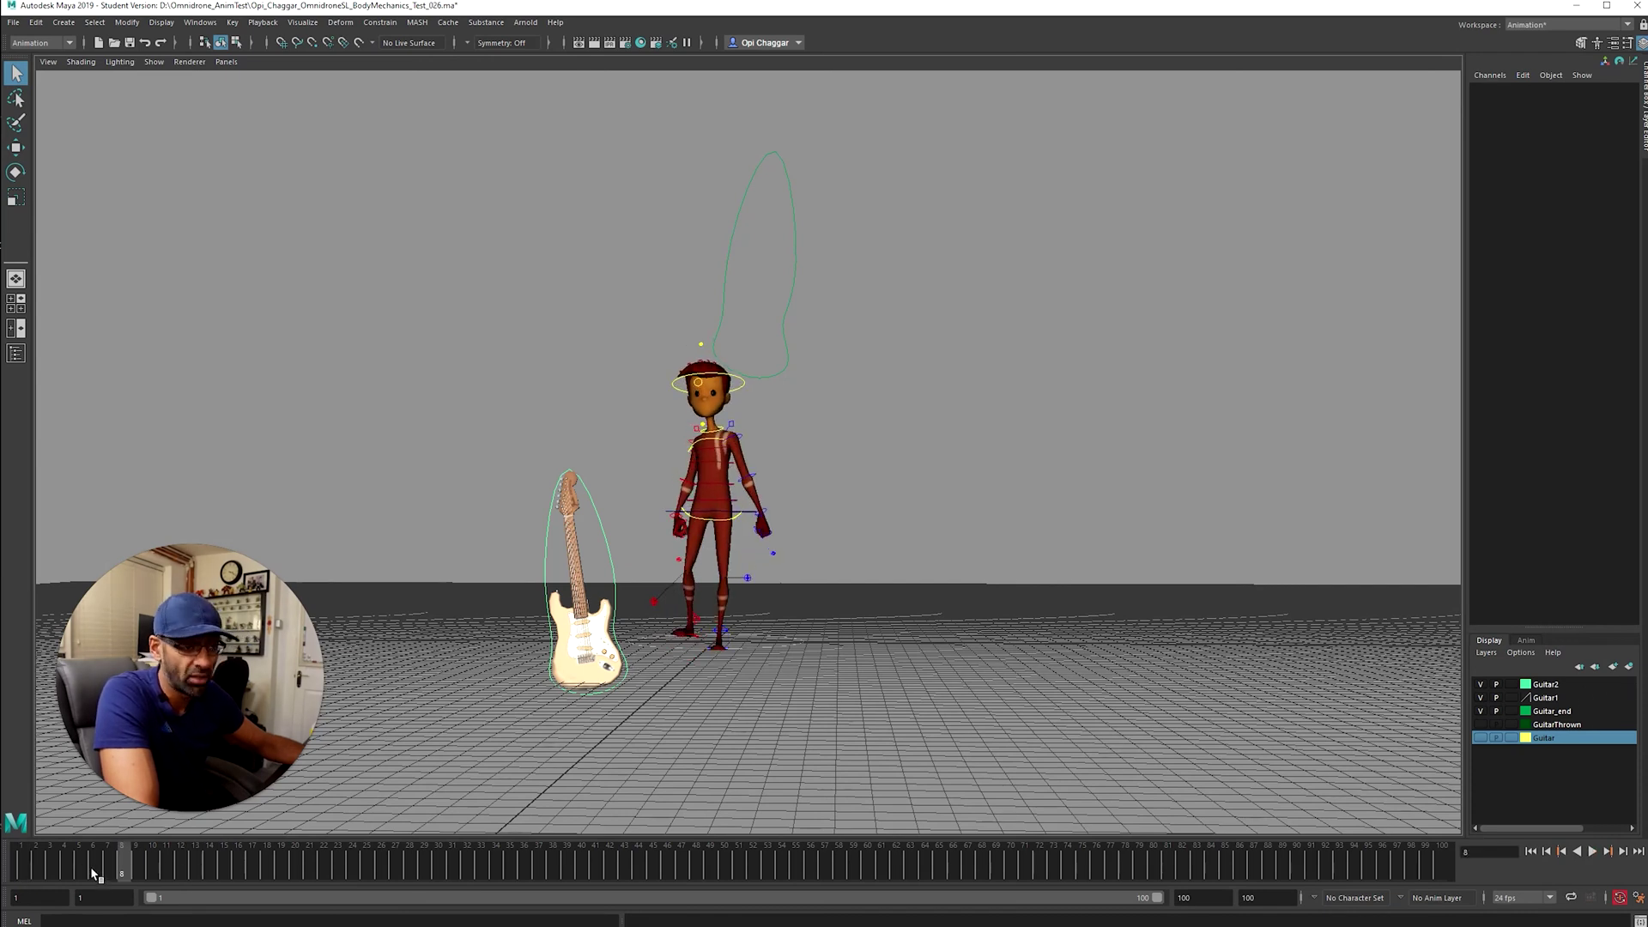
pyautogui.hotkey('alt', 'v')
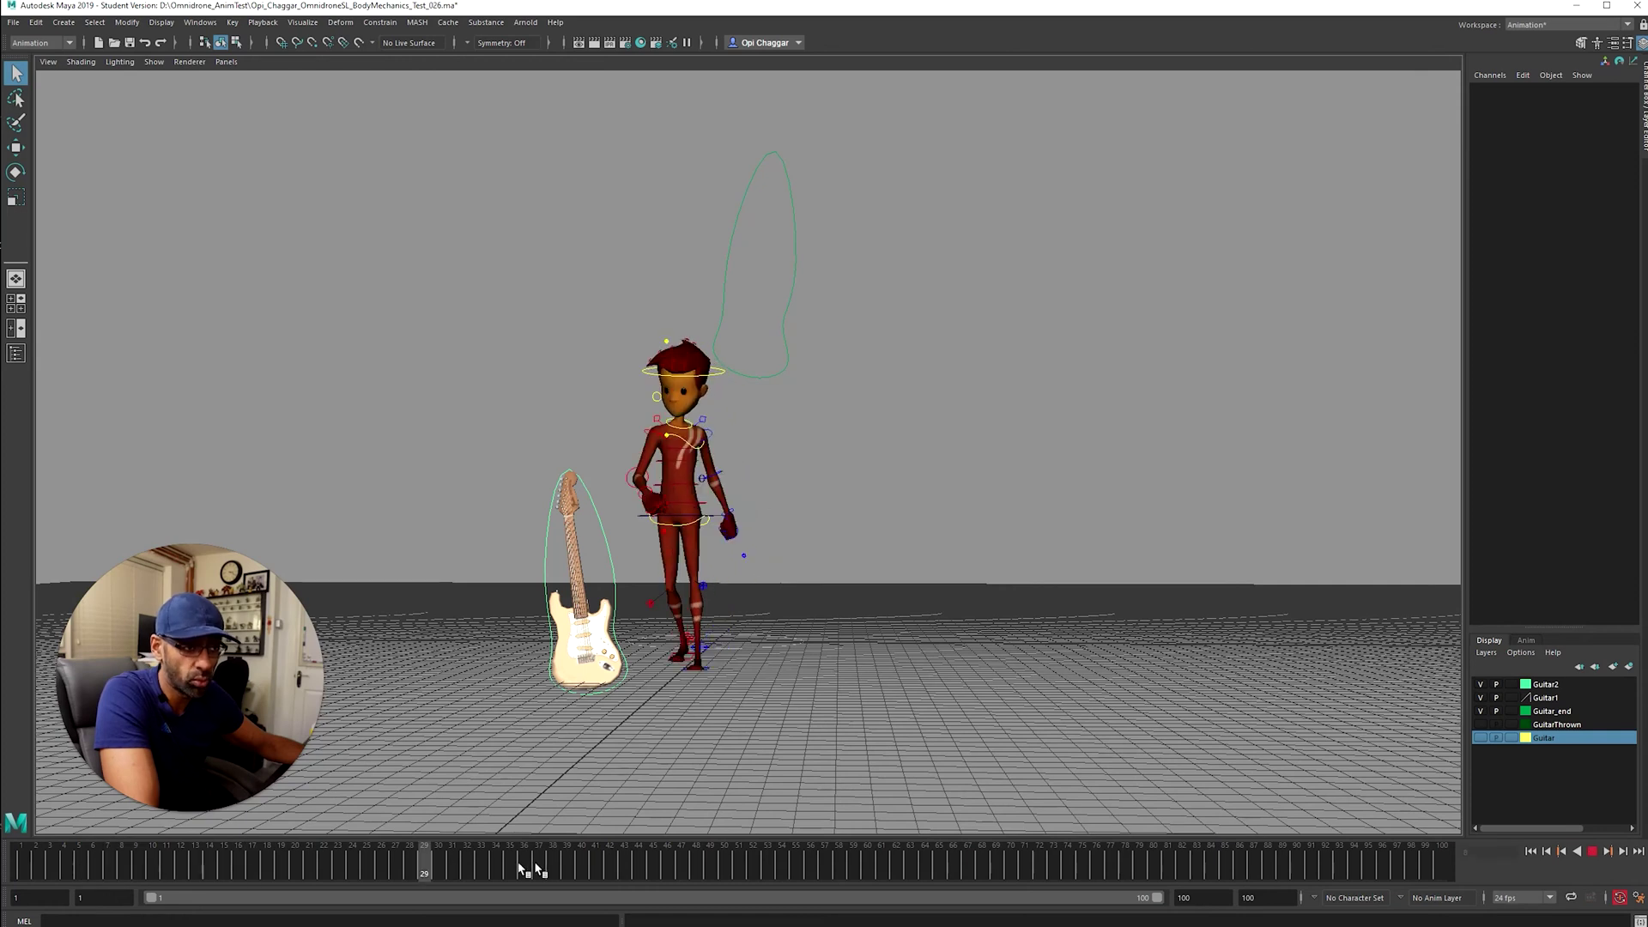
pyautogui.moveTo(762, 858); pyautogui.dragTo(1498, 858)
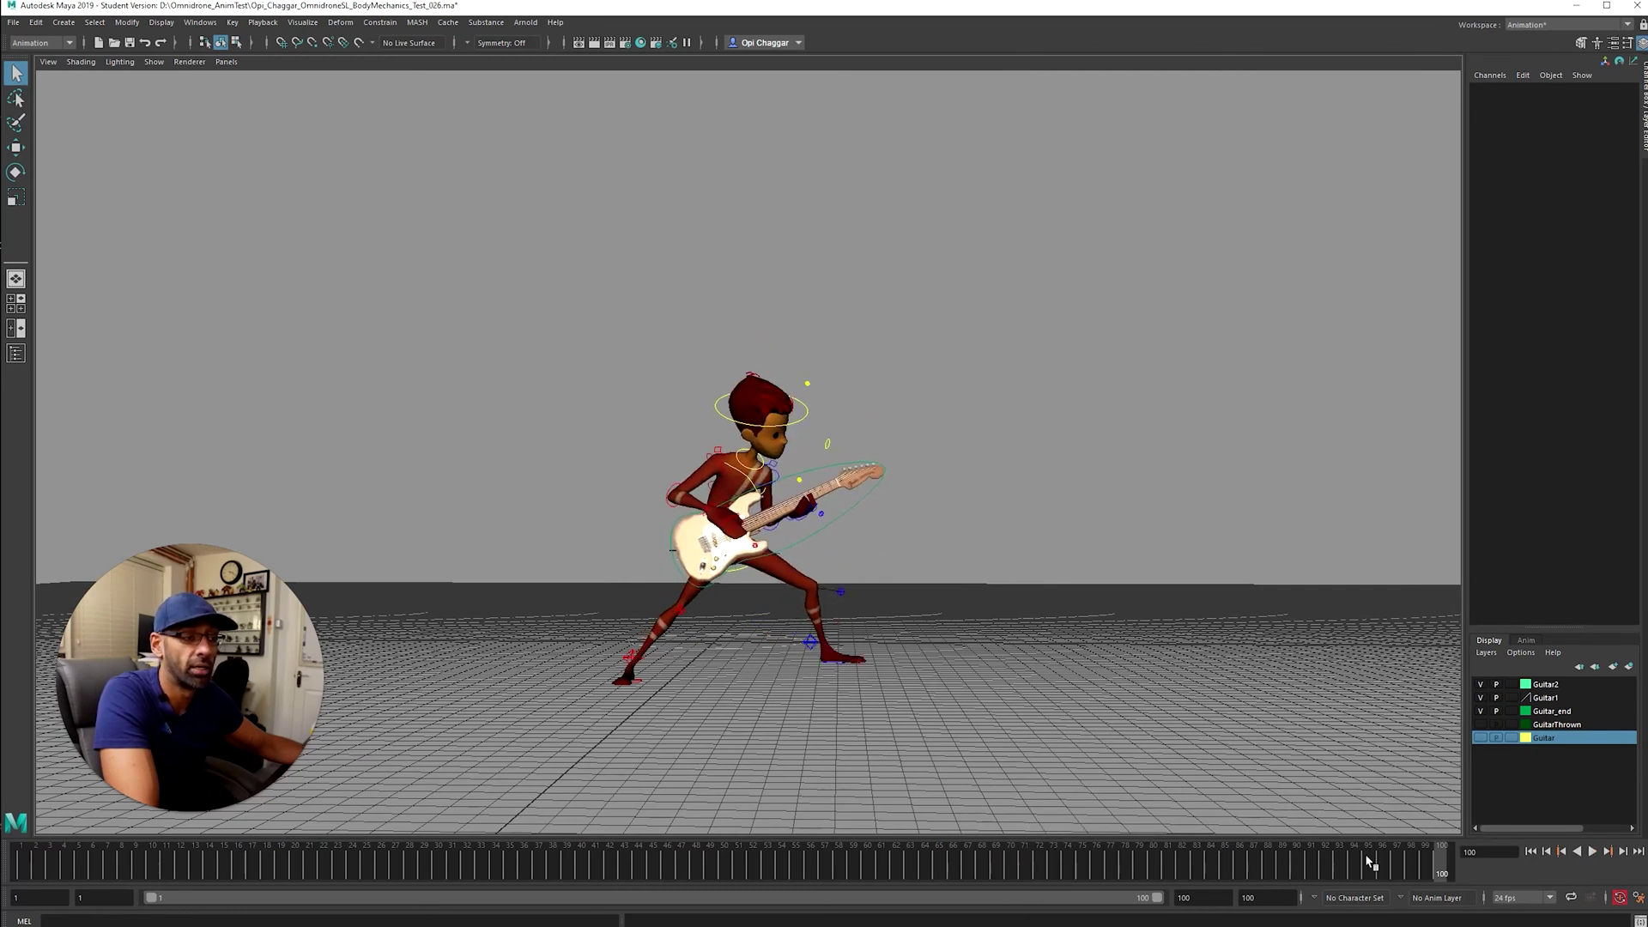
pyautogui.hotkey('alt', 'v')
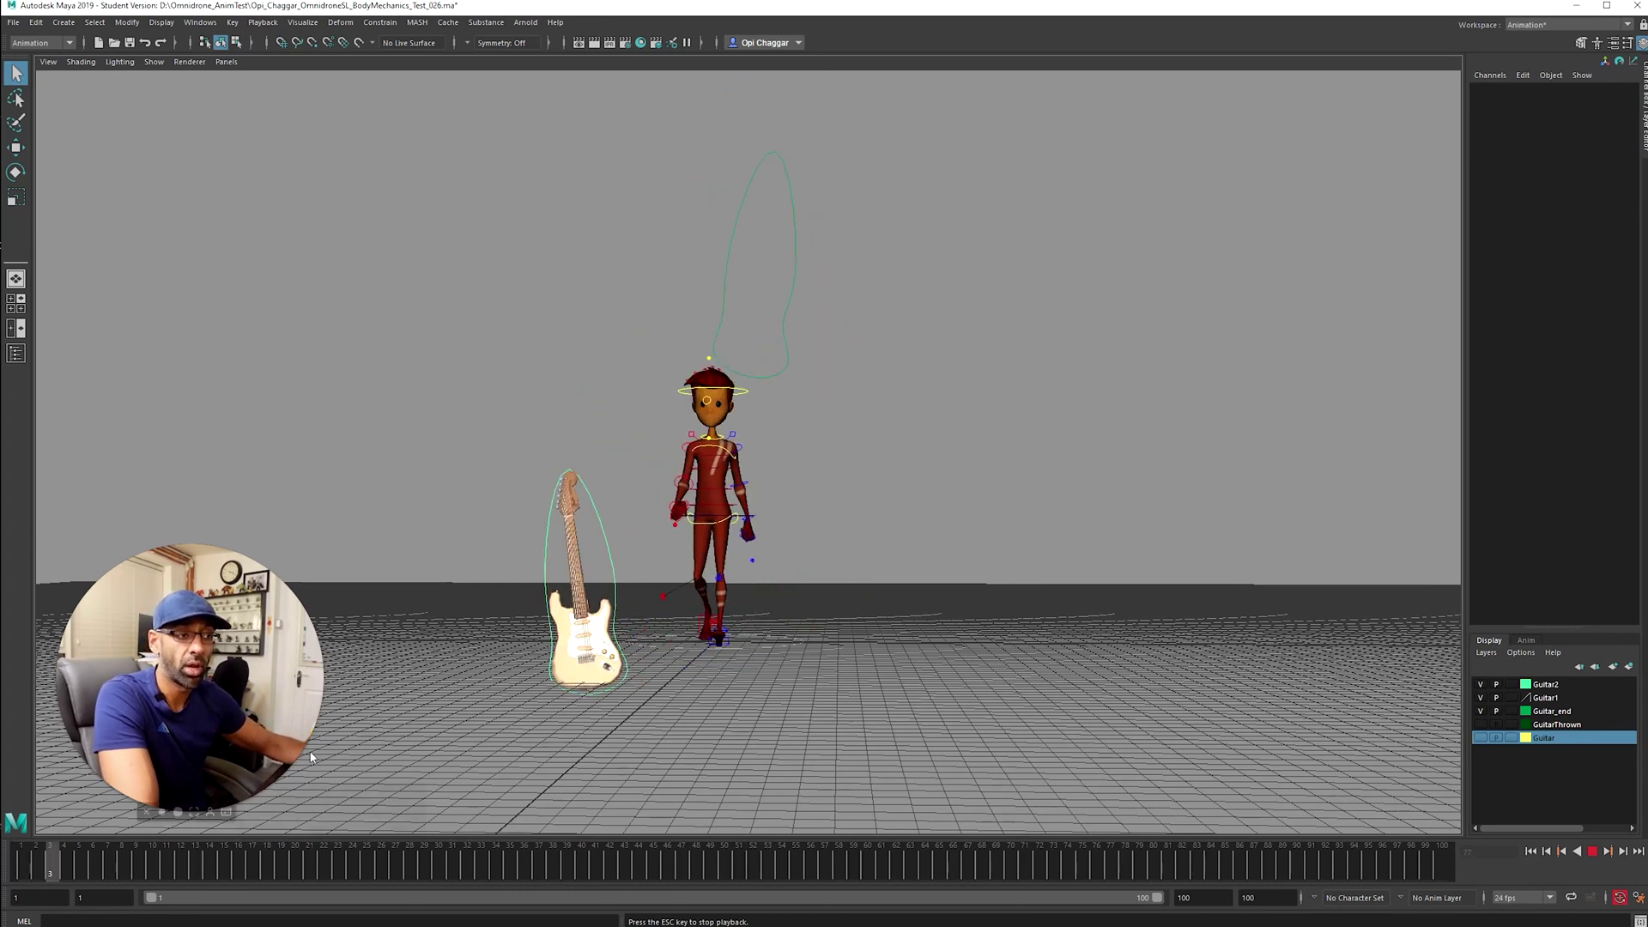
# Select the character's COG control and play the animation from the start in a side view, stopping at frame 69
pyautogui.press('Escape')
pyautogui.click(712, 521)
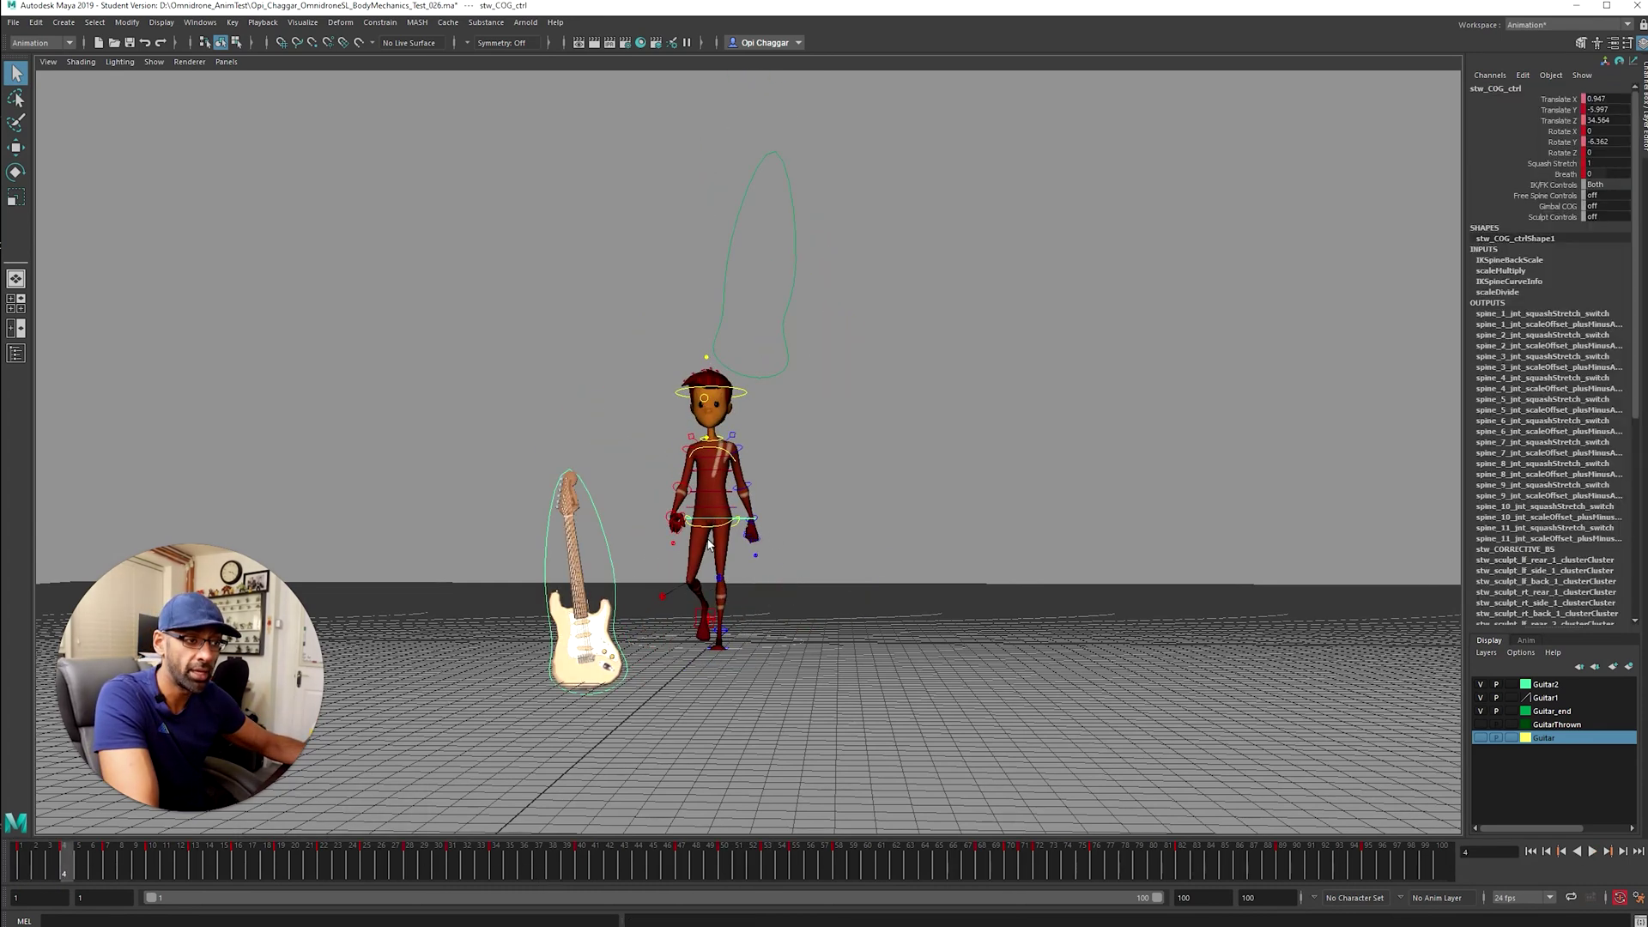
pyautogui.hotkey('alt', 'shift', 'v')
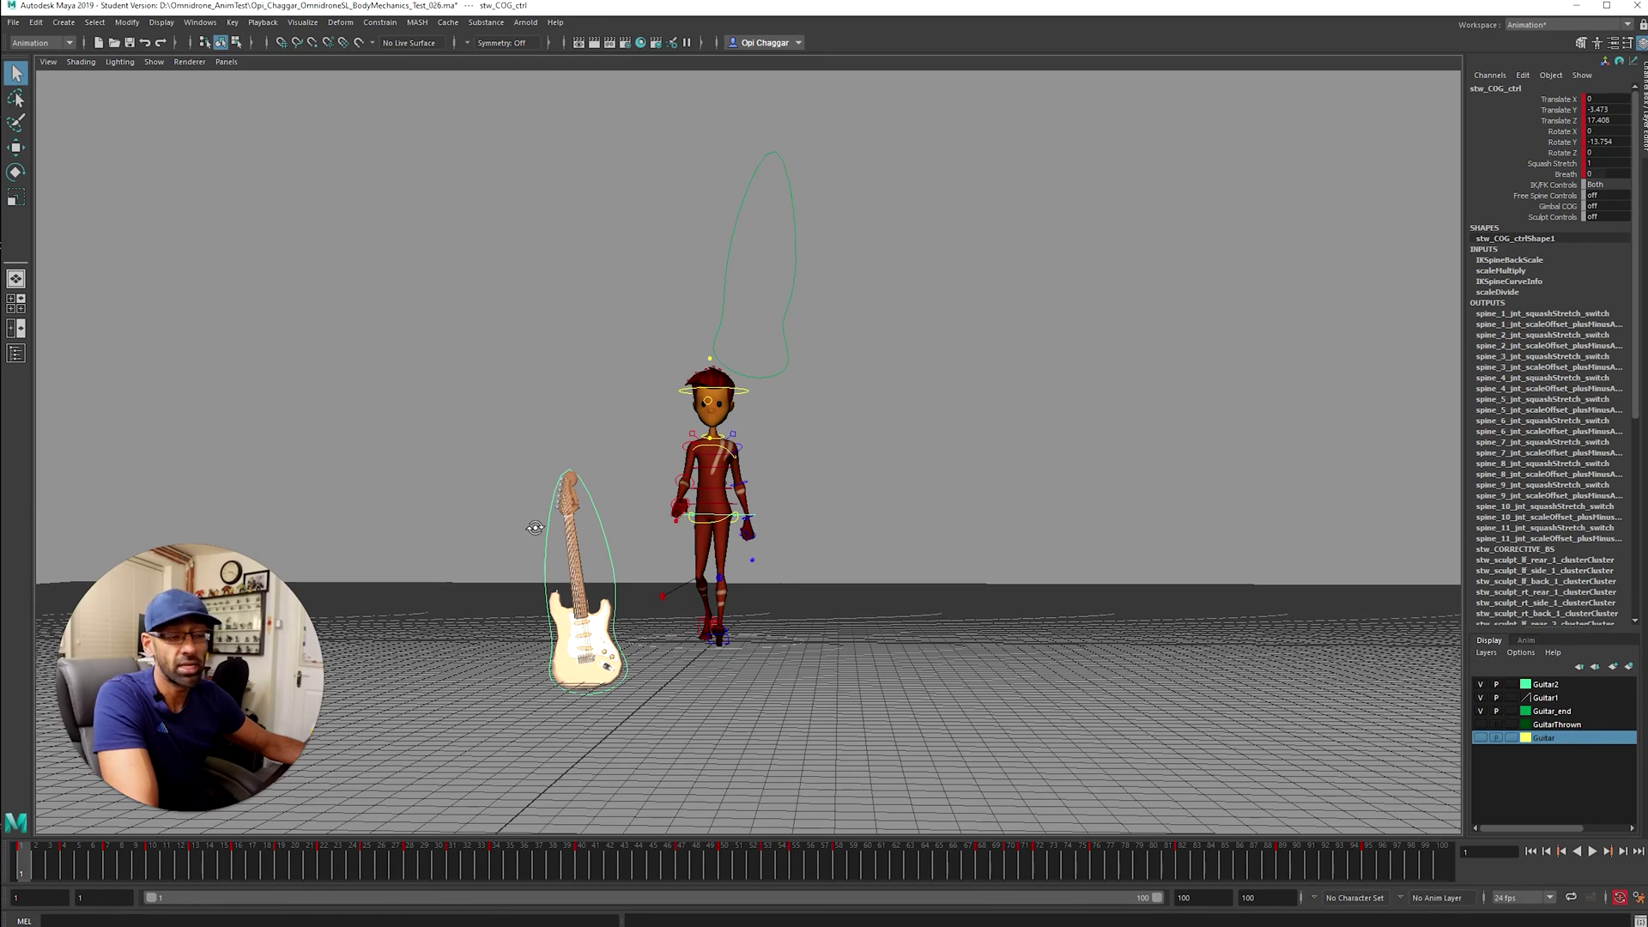
pyautogui.moveTo(535, 526)
pyautogui.keyDown('alt'); pyautogui.mouseDown()
pyautogui.moveTo(480, 532)
pyautogui.moveTo(541, 542)
pyautogui.mouseUp(); pyautogui.keyUp('alt')
pyautogui.hotkey('alt', 'v')
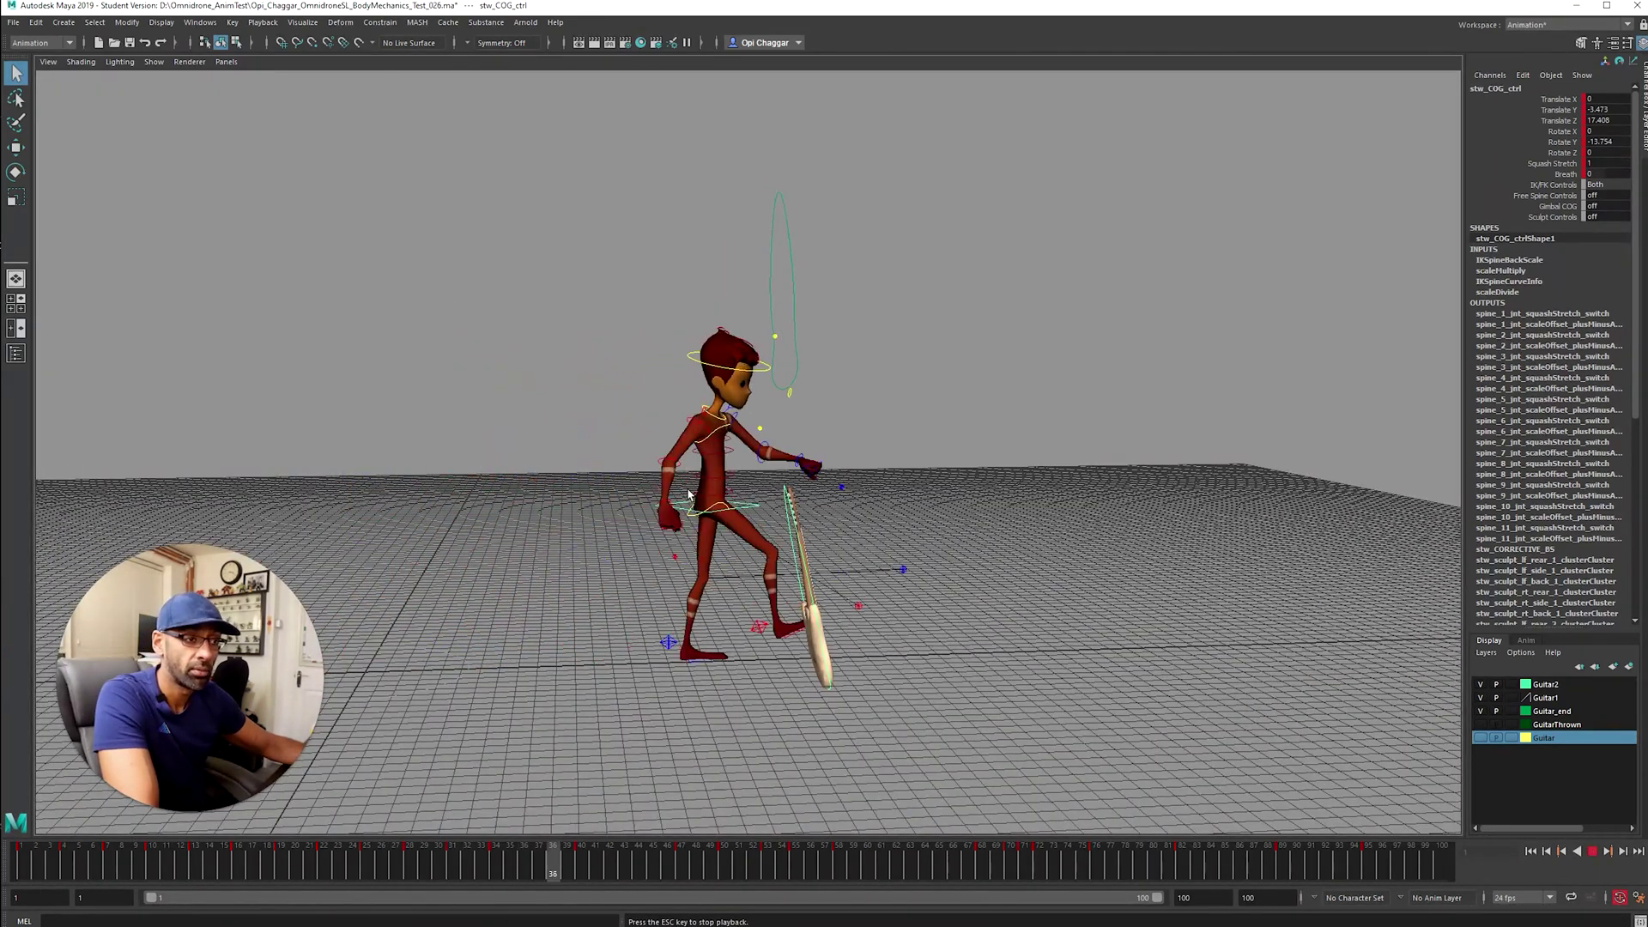
pyautogui.press('Escape')
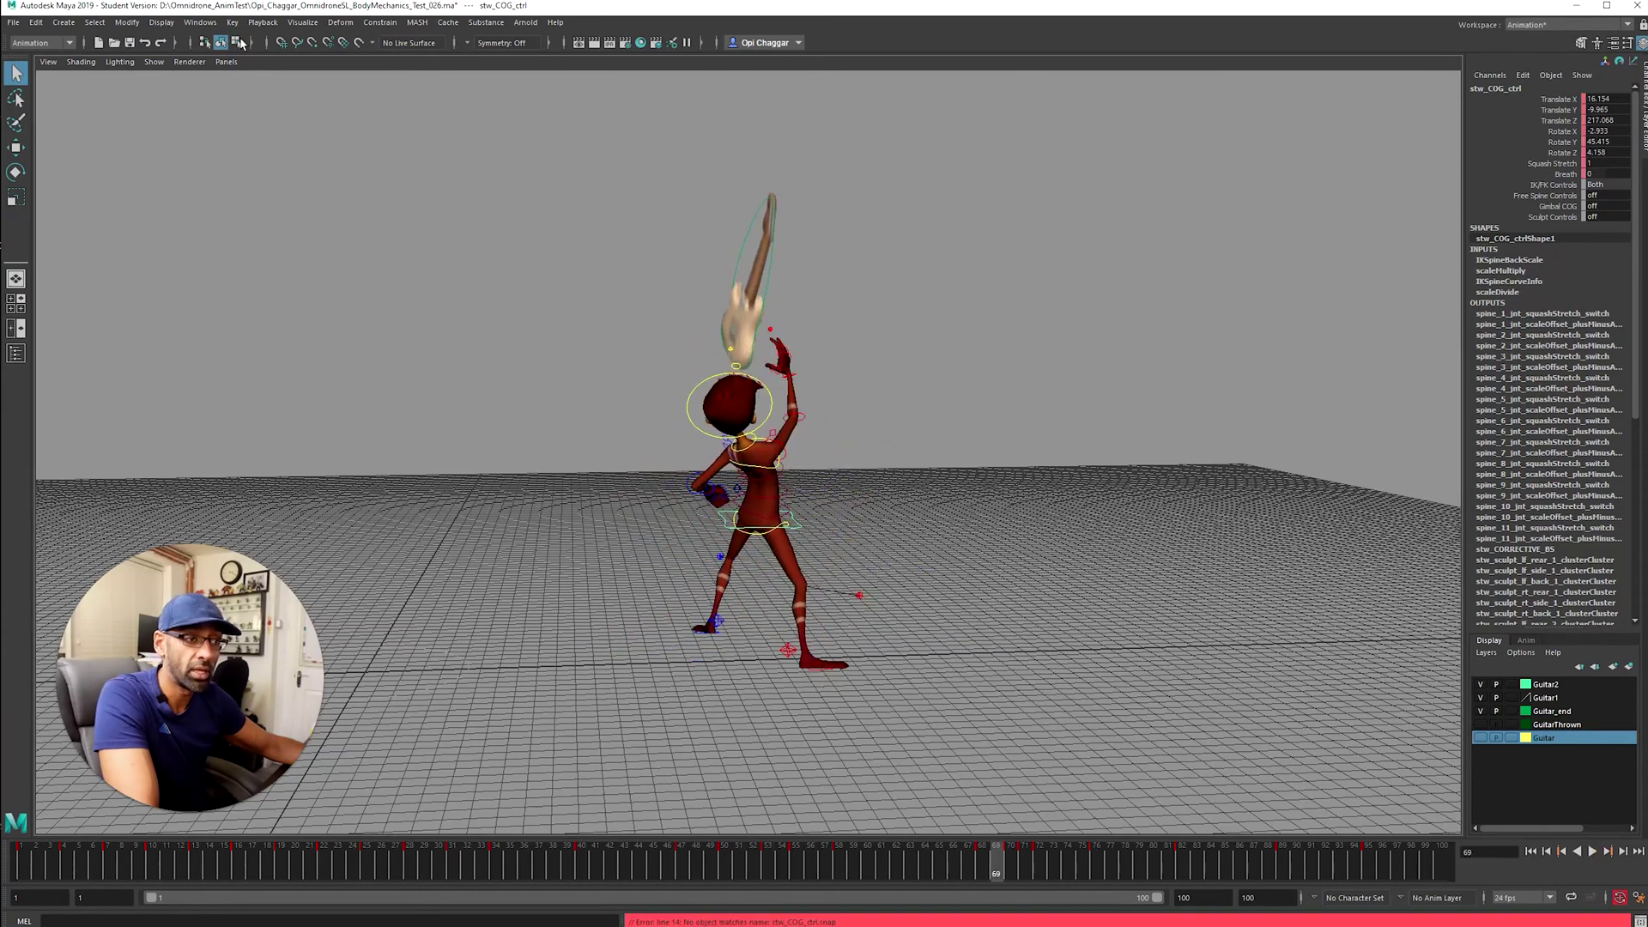
# Create an editable motion trail for the COG control and examine its path from above
pyautogui.click(153, 61)
pyautogui.click(48, 61)
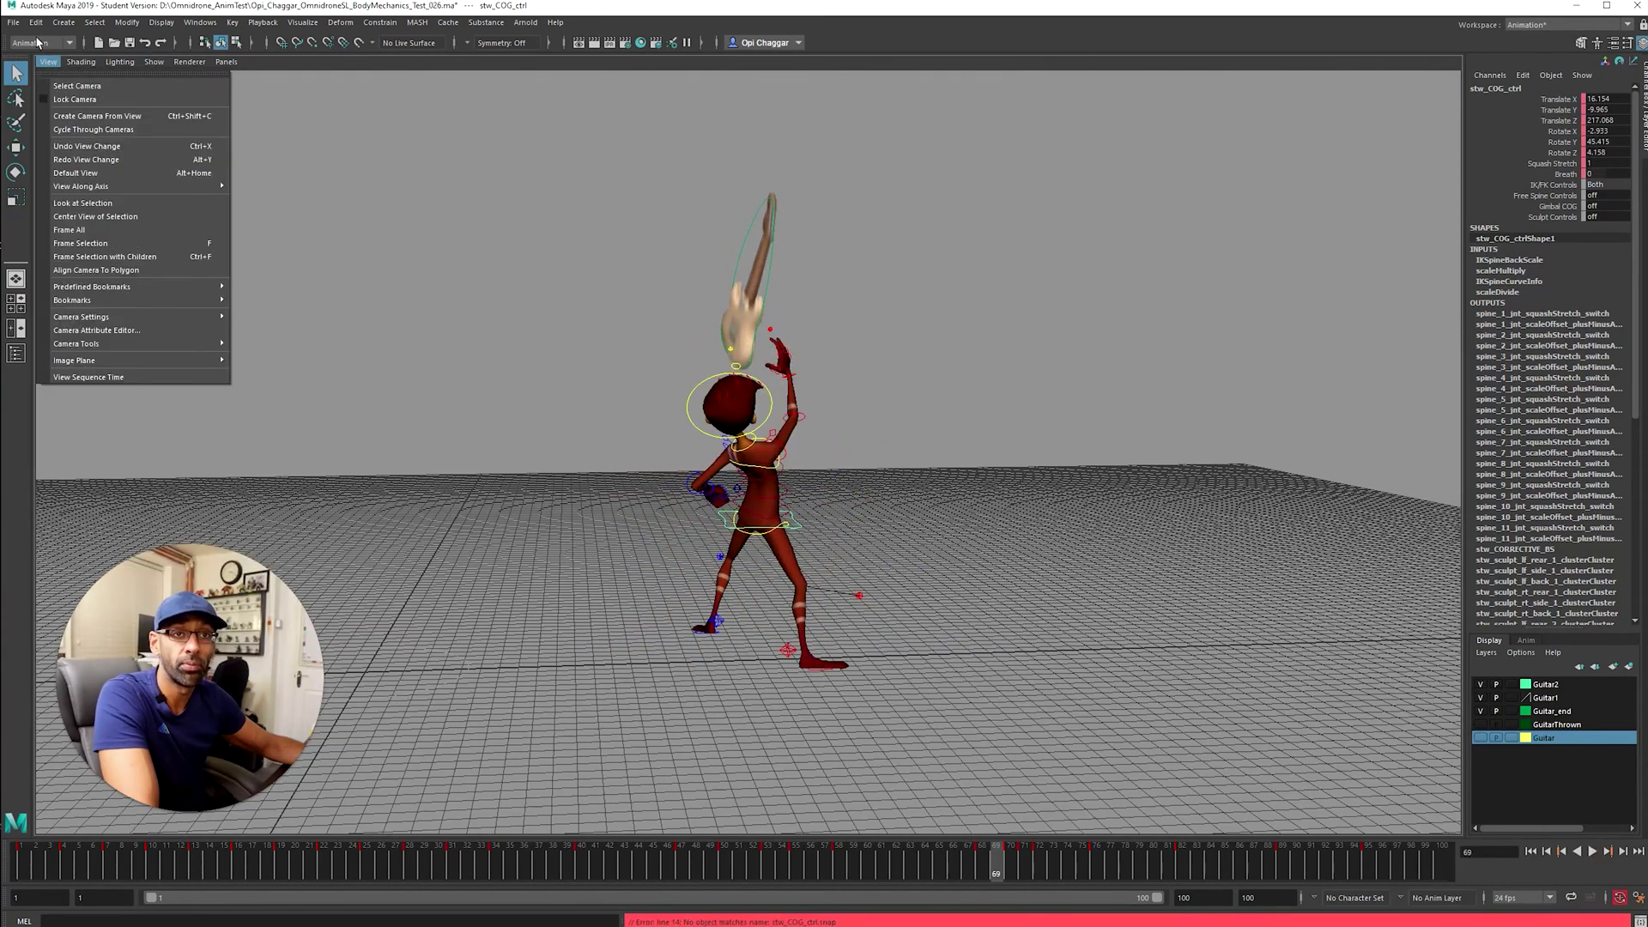
pyautogui.click(311, 23)
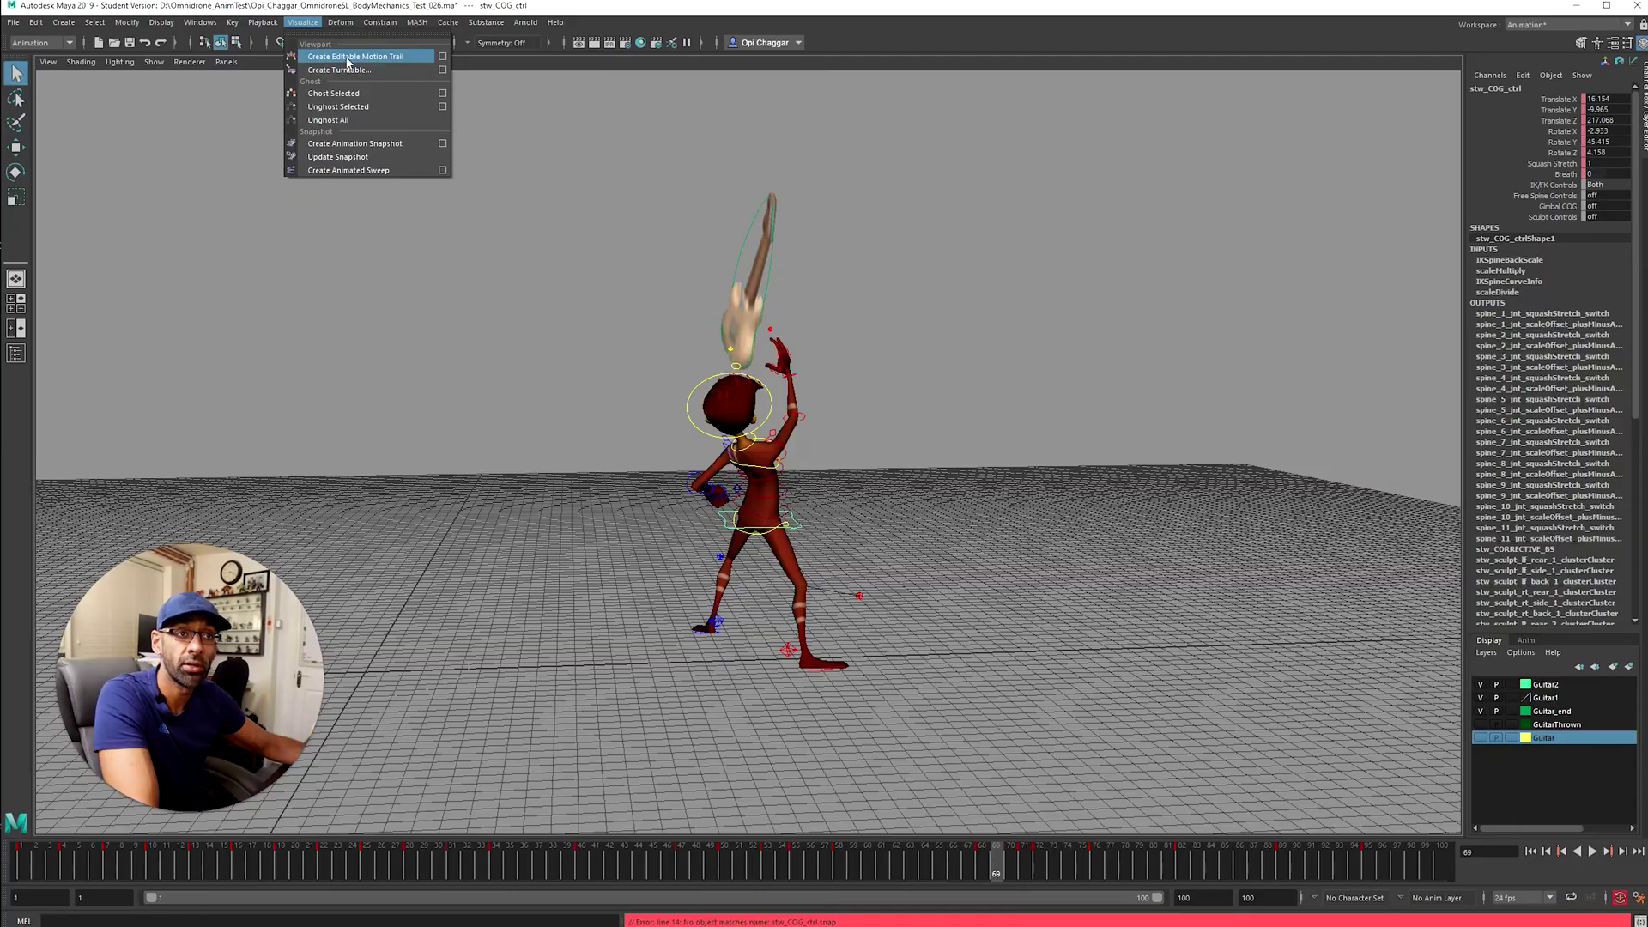
pyautogui.click(347, 57)
pyautogui.keyDown('alt'); pyautogui.moveTo(944, 386); pyautogui.dragTo(728, 388); pyautogui.keyUp('alt')
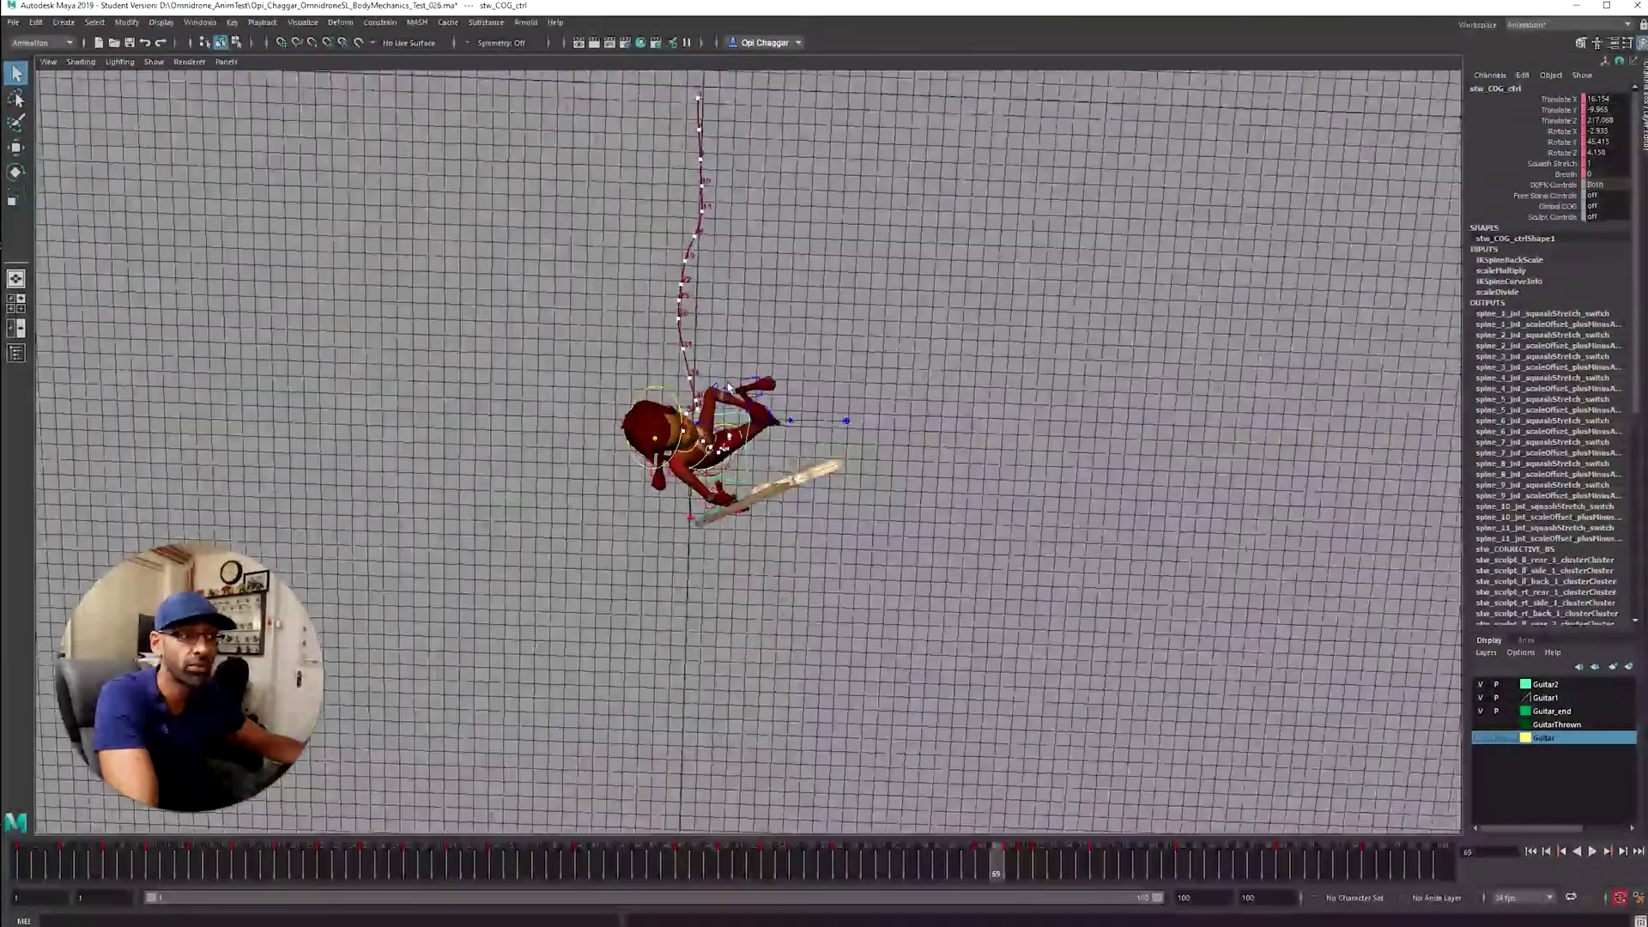
# Examine the COG motion trail from above and close up in the side view, playing the animation through to frame 95
pyautogui.keyDown('alt'); pyautogui.moveTo(770, 545); pyautogui.dragTo(674, 252); pyautogui.keyUp('alt')
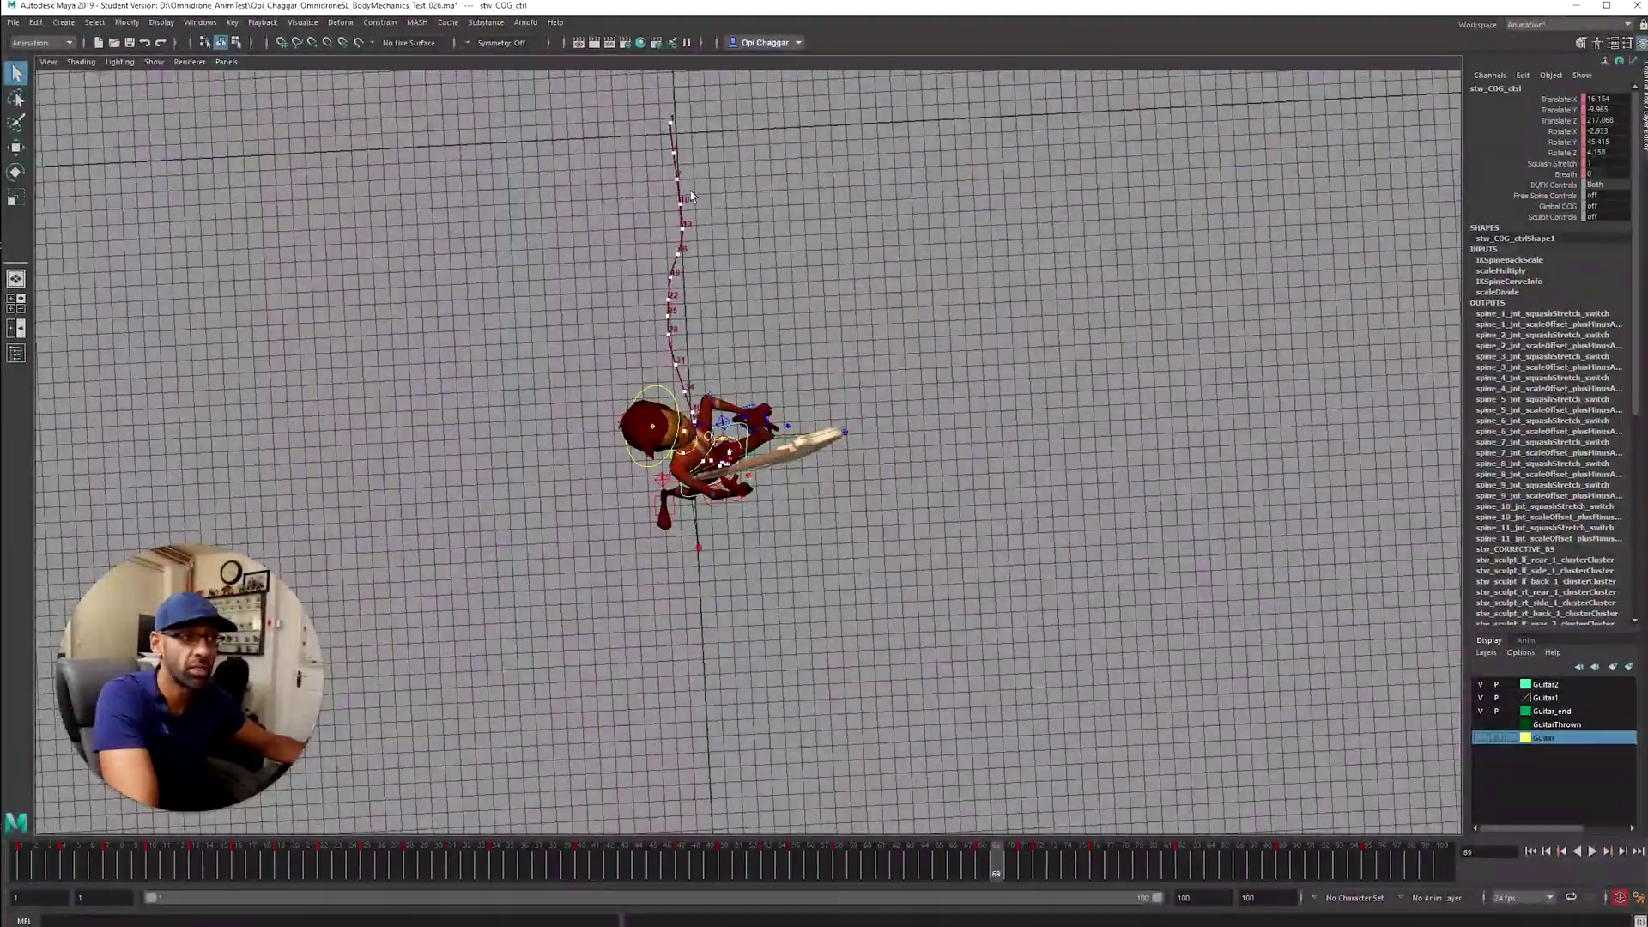
pyautogui.keyDown('alt'); pyautogui.moveTo(674, 310); pyautogui.dragTo(1013, 566); pyautogui.keyUp('alt')
pyautogui.press('space')
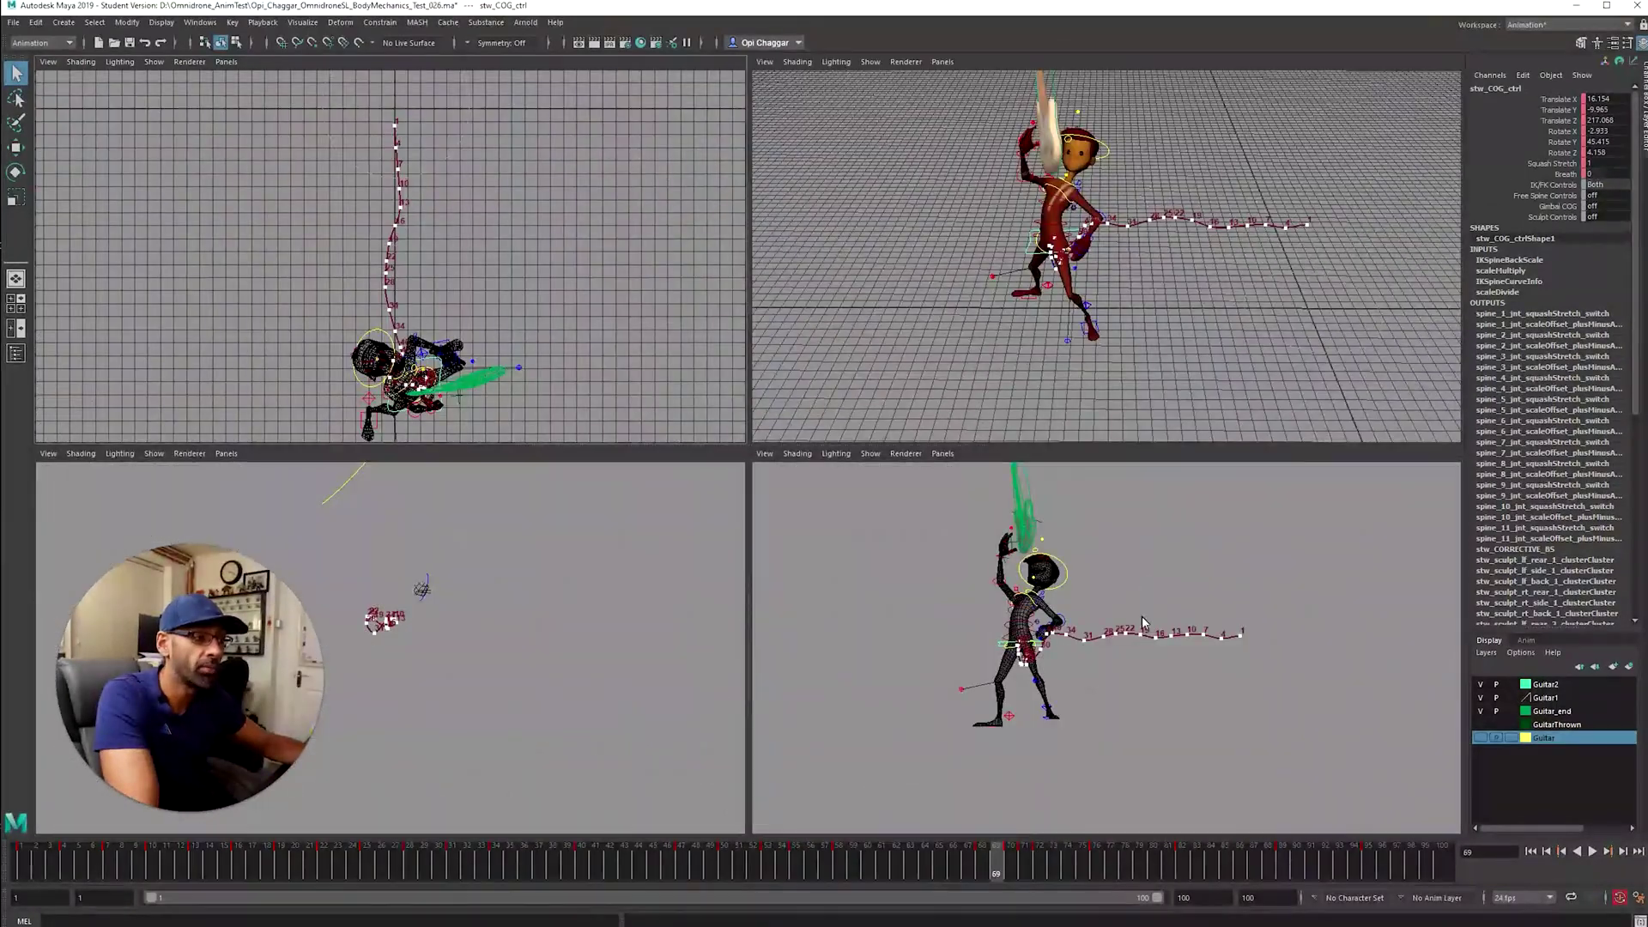
pyautogui.press('space')
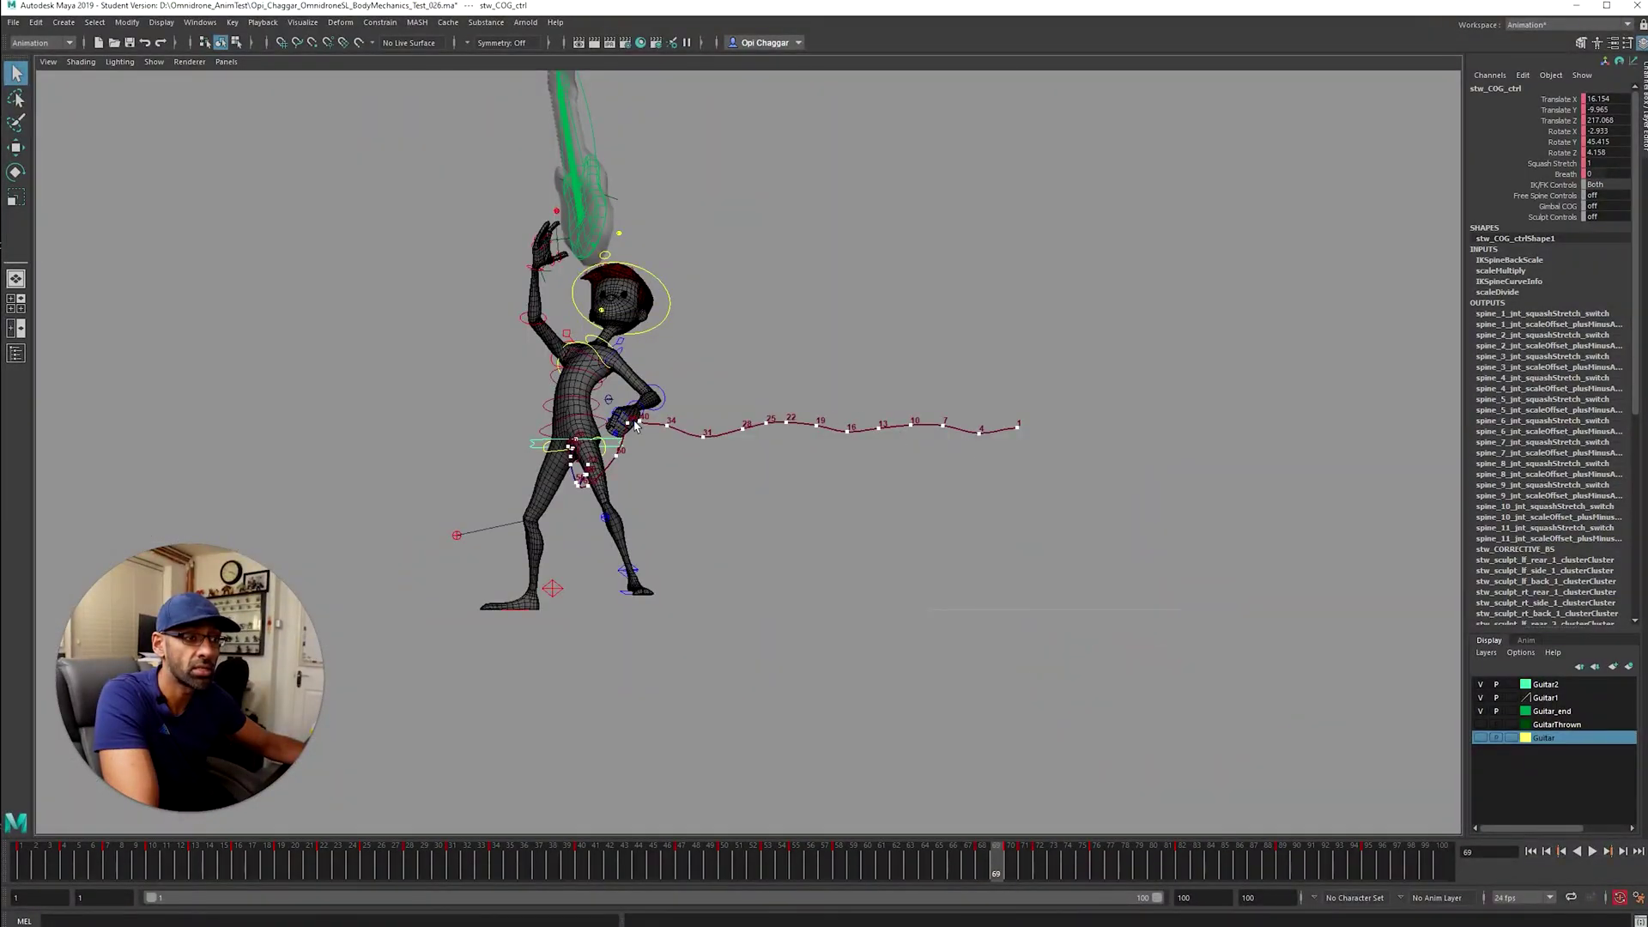
pyautogui.keyDown('alt'); pyautogui.moveTo(366, 472); pyautogui.dragTo(1331, 467, button='right'); pyautogui.keyUp('alt')
pyautogui.keyDown('alt'); pyautogui.moveTo(412, 424); pyautogui.dragTo(1039, 529, button='middle'); pyautogui.keyUp('alt')
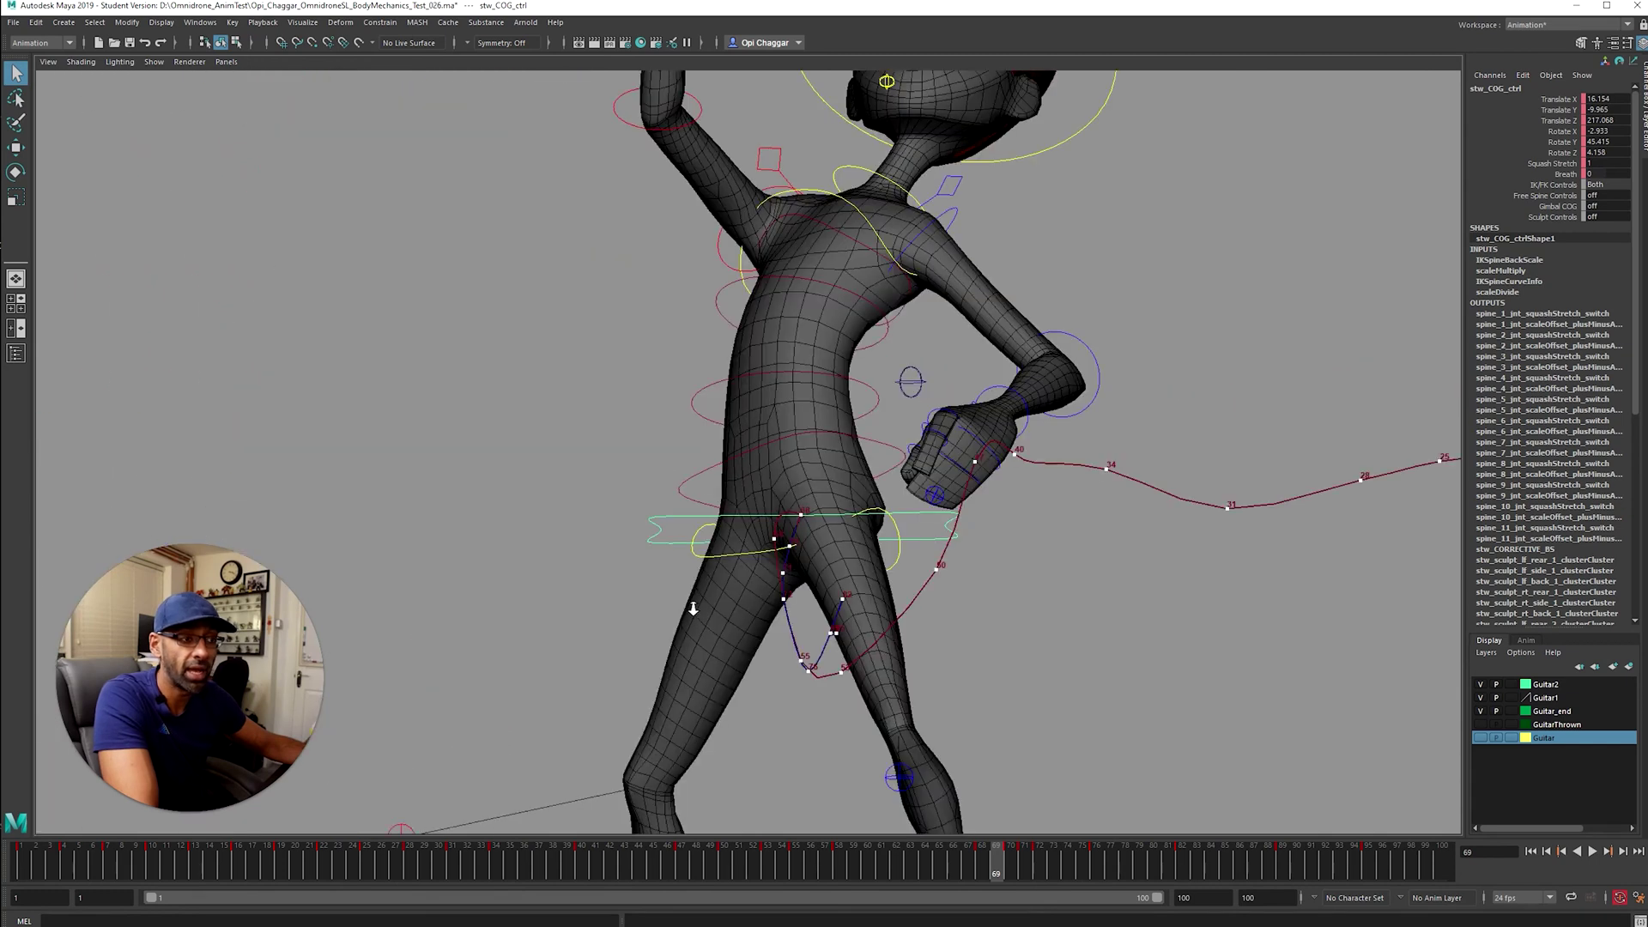
pyautogui.keyDown('alt'); pyautogui.moveTo(691, 600); pyautogui.dragTo(1120, 577, button='right'); pyautogui.keyUp('alt')
pyautogui.keyDown('alt'); pyautogui.moveTo(1121, 573); pyautogui.dragTo(1086, 398, button='middle'); pyautogui.keyUp('alt')
pyautogui.hotkey('alt', 'v')
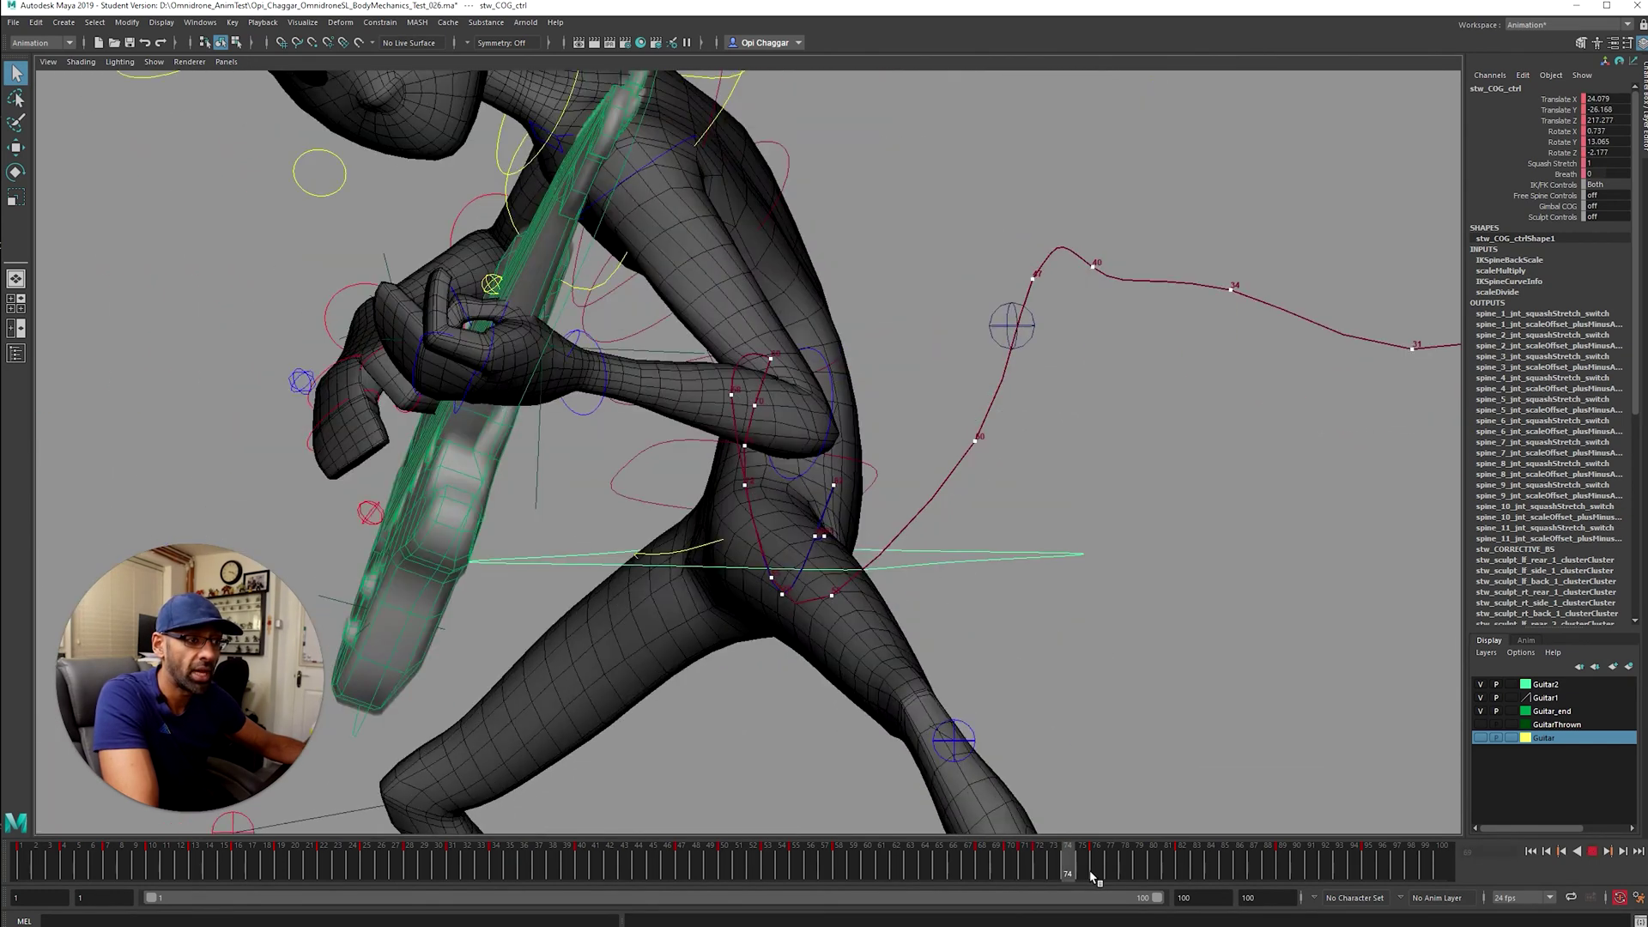
pyautogui.hotkey('alt', 'v')
# Examine the COG's motion trail close up in the front view
pyautogui.press('space')
pyautogui.press('space')
pyautogui.keyDown('alt'); pyautogui.moveTo(802, 426); pyautogui.dragTo(1524, 315, button='right'); pyautogui.keyUp('alt')
pyautogui.keyDown('alt'); pyautogui.moveTo(806, 273); pyautogui.dragTo(724, 489, button='middle'); pyautogui.keyUp('alt')
pyautogui.keyDown('alt'); pyautogui.moveTo(270, 508); pyautogui.dragTo(1159, 468, button='right'); pyautogui.keyUp('alt')
pyautogui.keyDown('alt'); pyautogui.moveTo(1057, 464); pyautogui.dragTo(1472, 176, button='middle'); pyautogui.keyUp('alt')
pyautogui.keyDown('alt'); pyautogui.moveTo(592, 403); pyautogui.dragTo(690, 401, button='right'); pyautogui.keyUp('alt')
pyautogui.keyDown('alt'); pyautogui.moveTo(690, 402); pyautogui.dragTo(576, 422, button='middle'); pyautogui.keyUp('alt')
pyautogui.keyDown('alt'); pyautogui.moveTo(572, 491); pyautogui.dragTo(568, 609, button='right'); pyautogui.keyUp('alt')
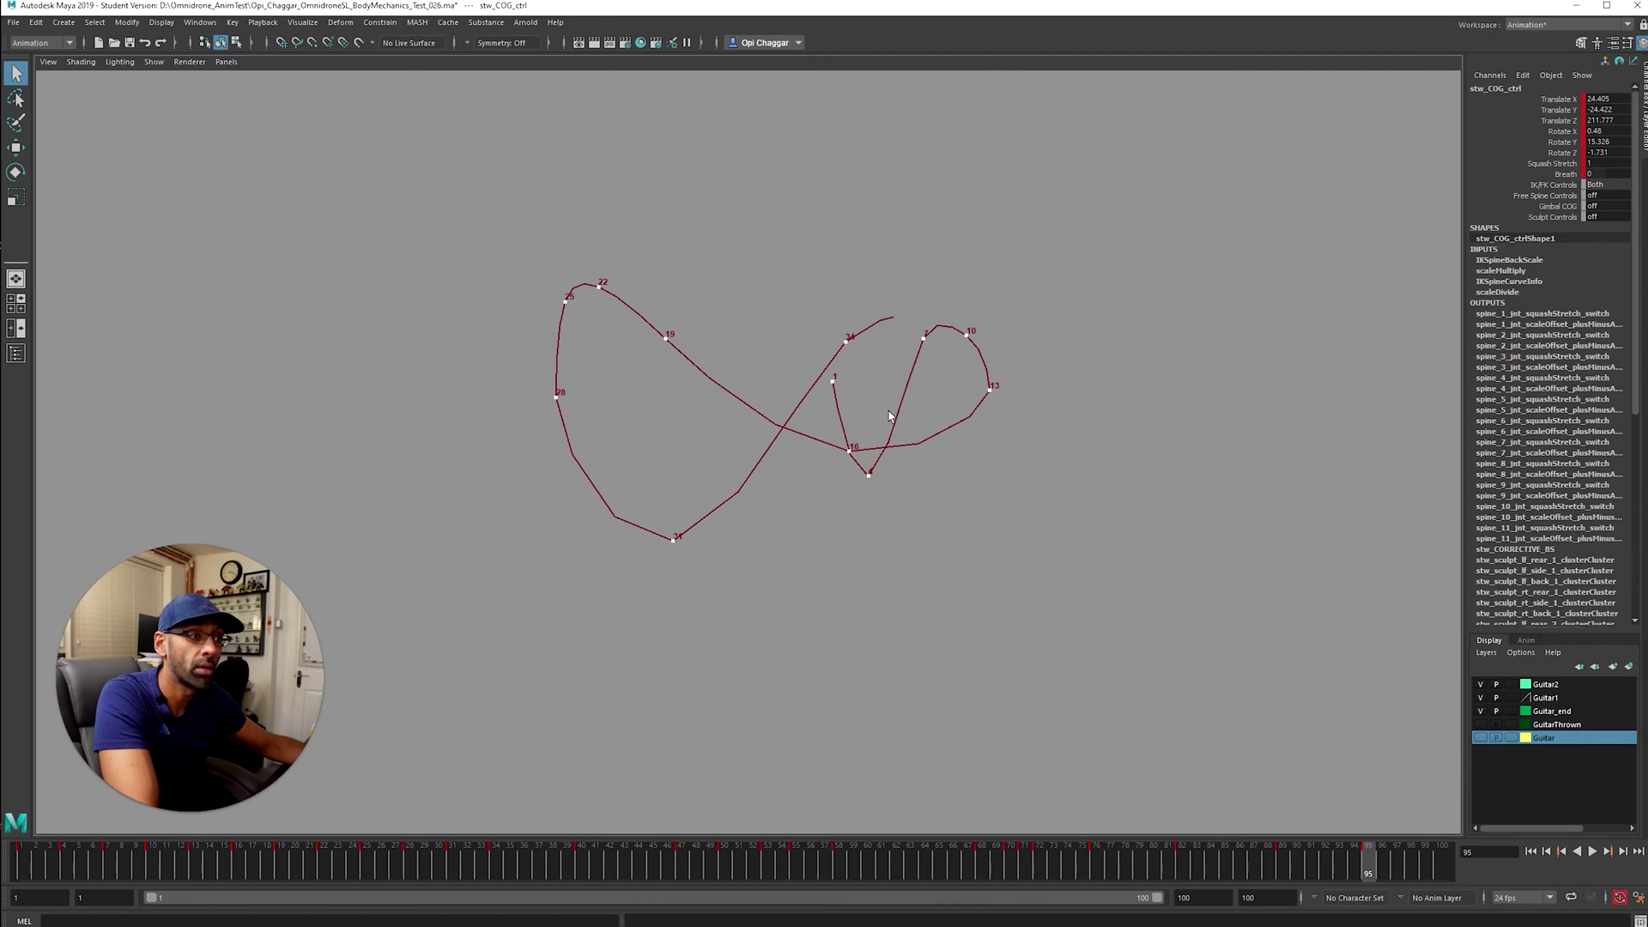
# Return to the perspective view, scrub to frame 81 and inspect the guitar-playing pose from several angles
pyautogui.press('space')
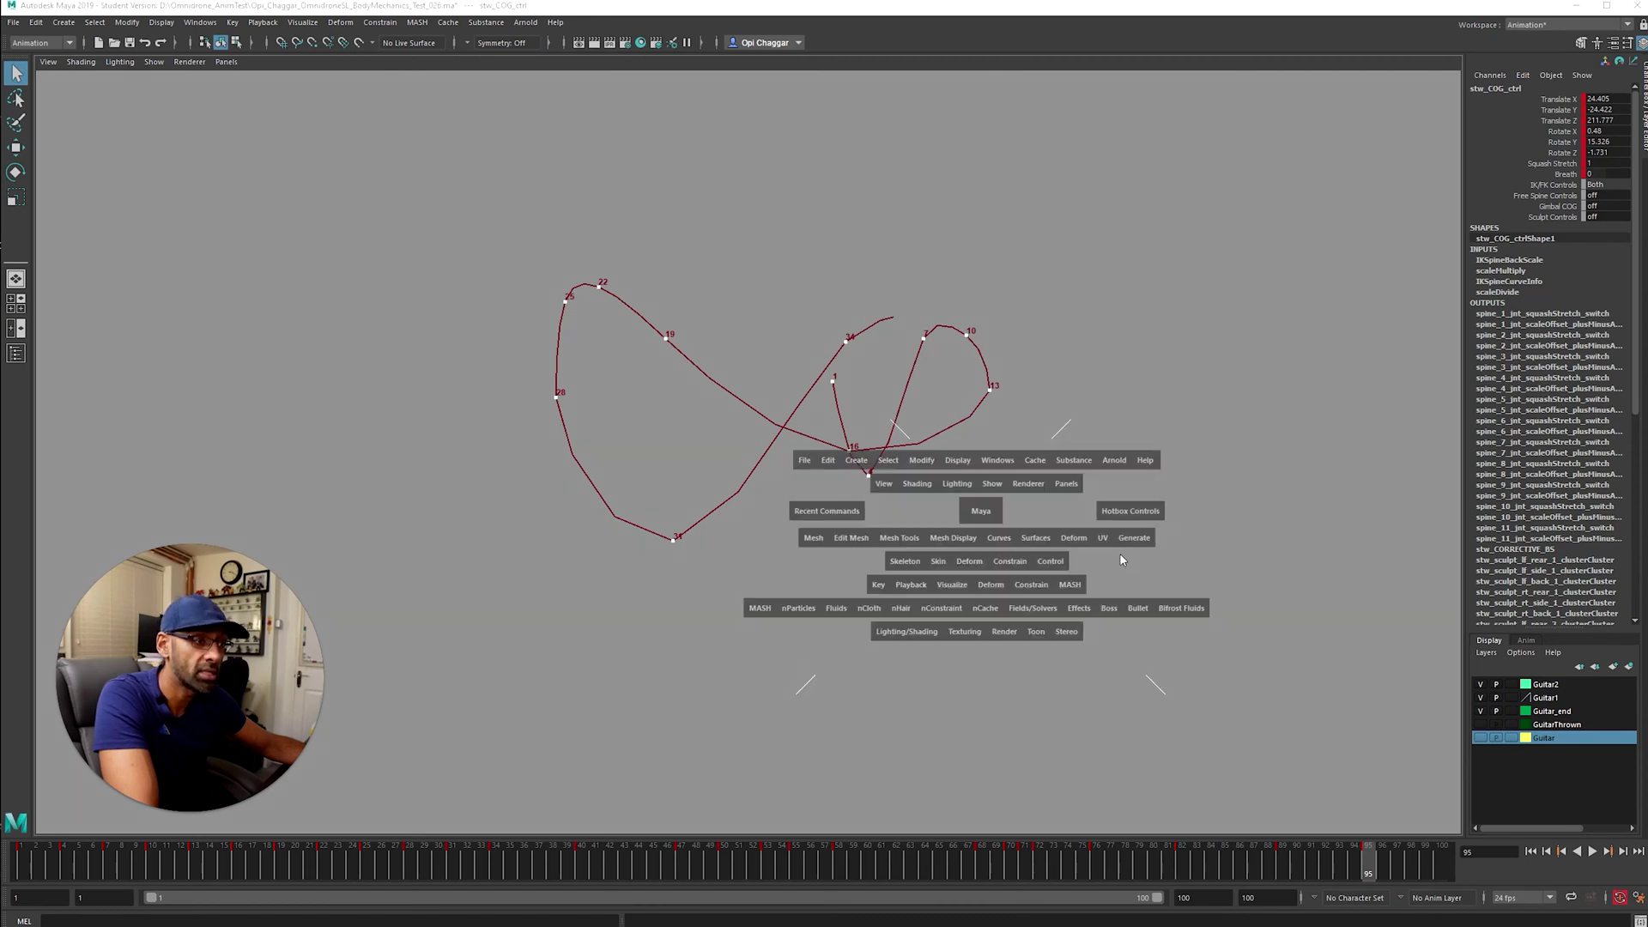
pyautogui.press('space')
pyautogui.scroll(3, 822, 369)
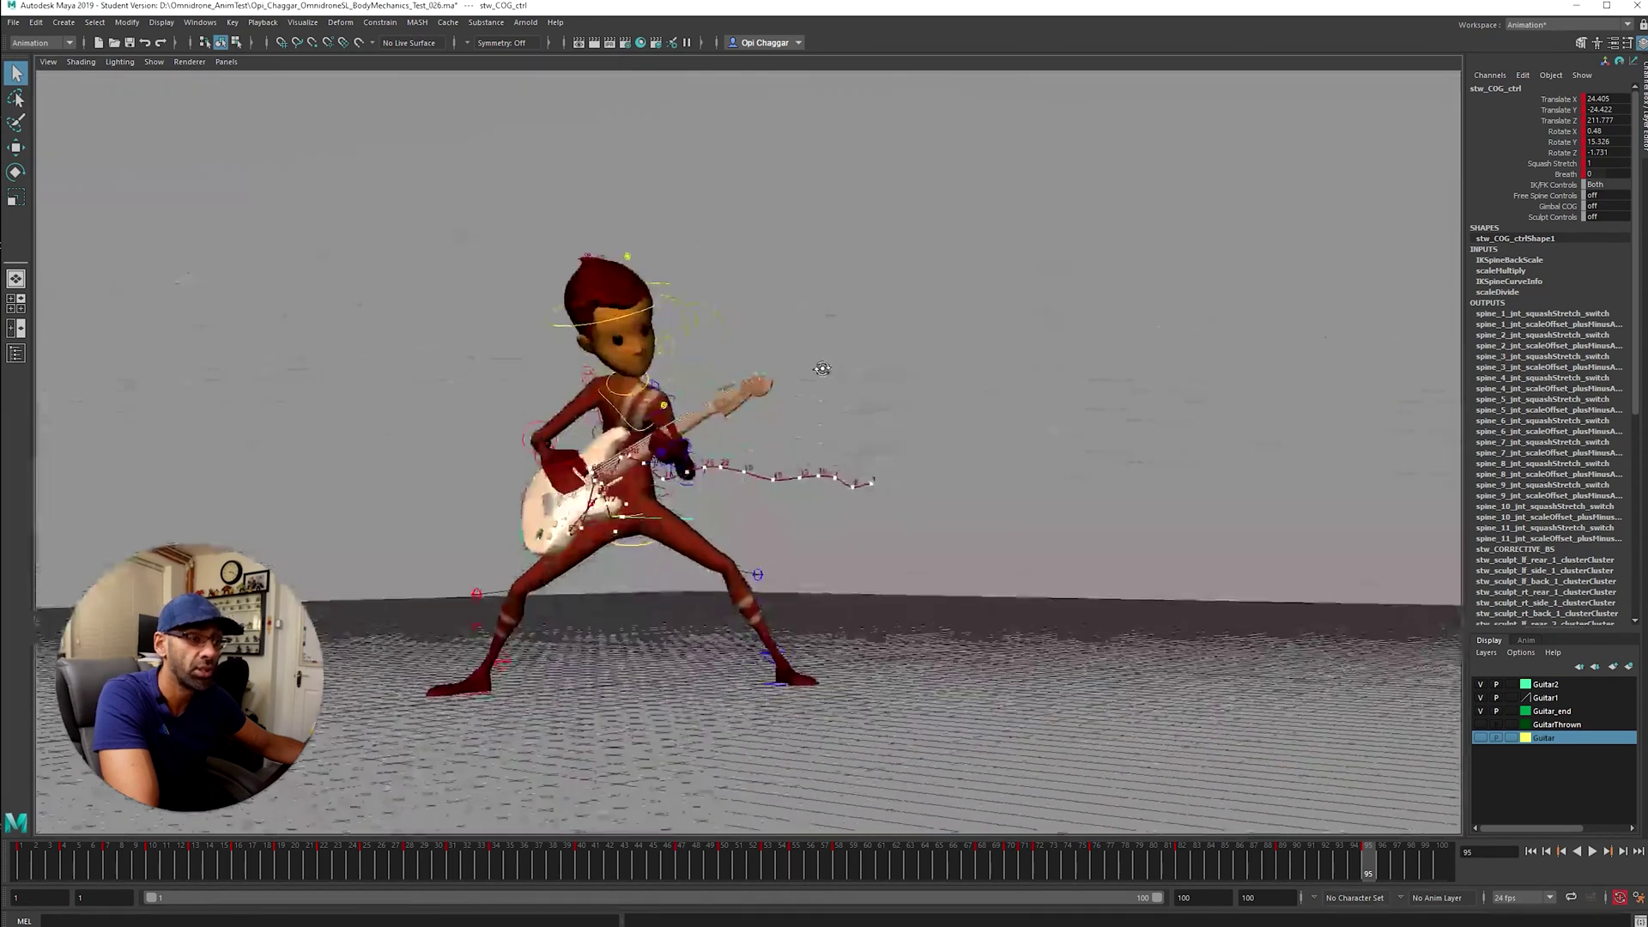
pyautogui.keyDown('alt'); pyautogui.moveTo(822, 369); pyautogui.dragTo(865, 375); pyautogui.keyUp('alt')
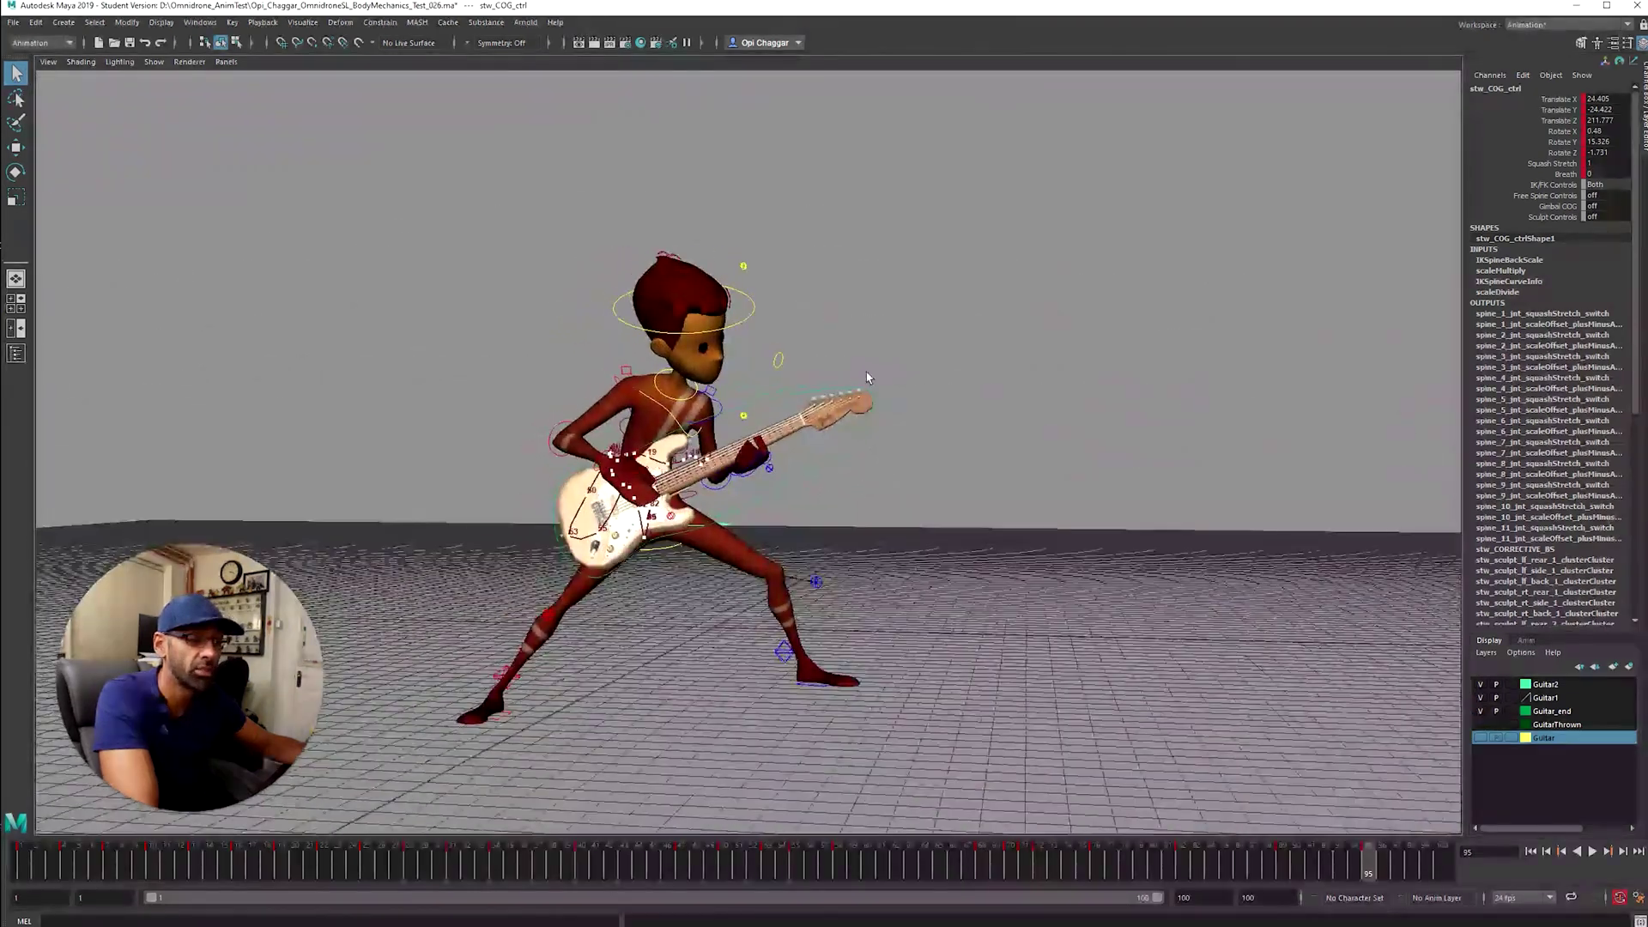
pyautogui.moveTo(944, 862); pyautogui.dragTo(1167, 877)
pyautogui.keyDown('alt'); pyautogui.moveTo(691, 600); pyautogui.dragTo(736, 600, button='right'); pyautogui.keyUp('alt')
pyautogui.keyDown('alt'); pyautogui.moveTo(736, 600); pyautogui.dragTo(831, 572, button='middle'); pyautogui.keyUp('alt')
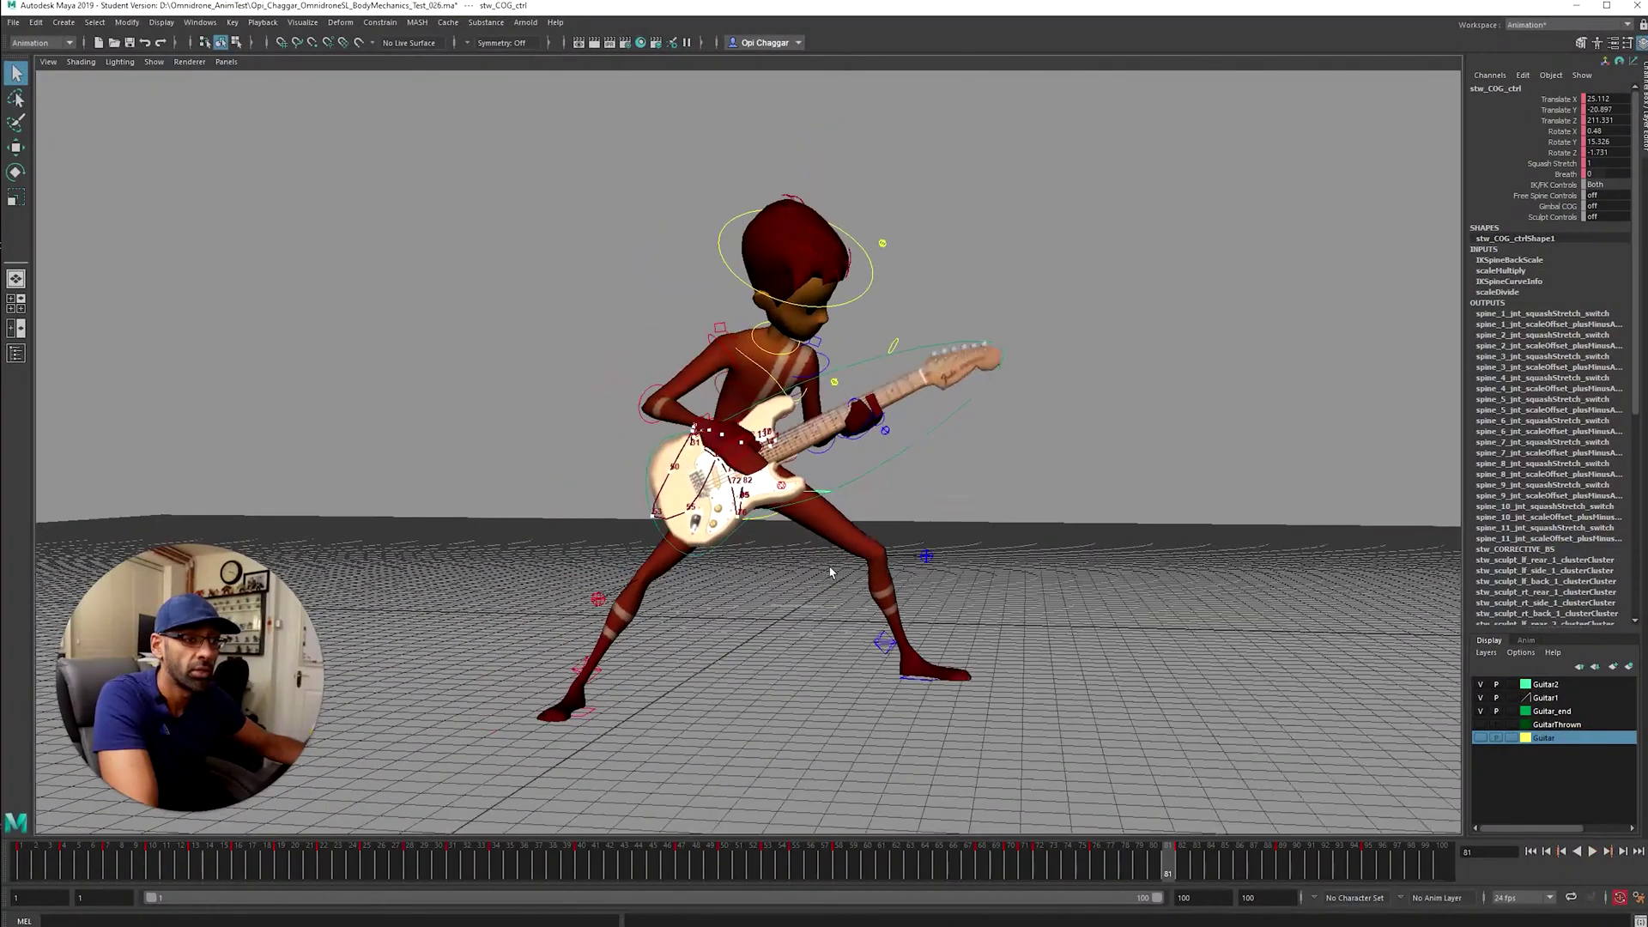
pyautogui.keyDown('alt'); pyautogui.moveTo(831, 571); pyautogui.dragTo(754, 572); pyautogui.keyUp('alt')
pyautogui.keyDown('alt'); pyautogui.moveTo(753, 572); pyautogui.dragTo(877, 593, button='right'); pyautogui.keyUp('alt')
pyautogui.keyDown('alt'); pyautogui.moveTo(877, 593); pyautogui.dragTo(833, 457, button='middle'); pyautogui.keyUp('alt')
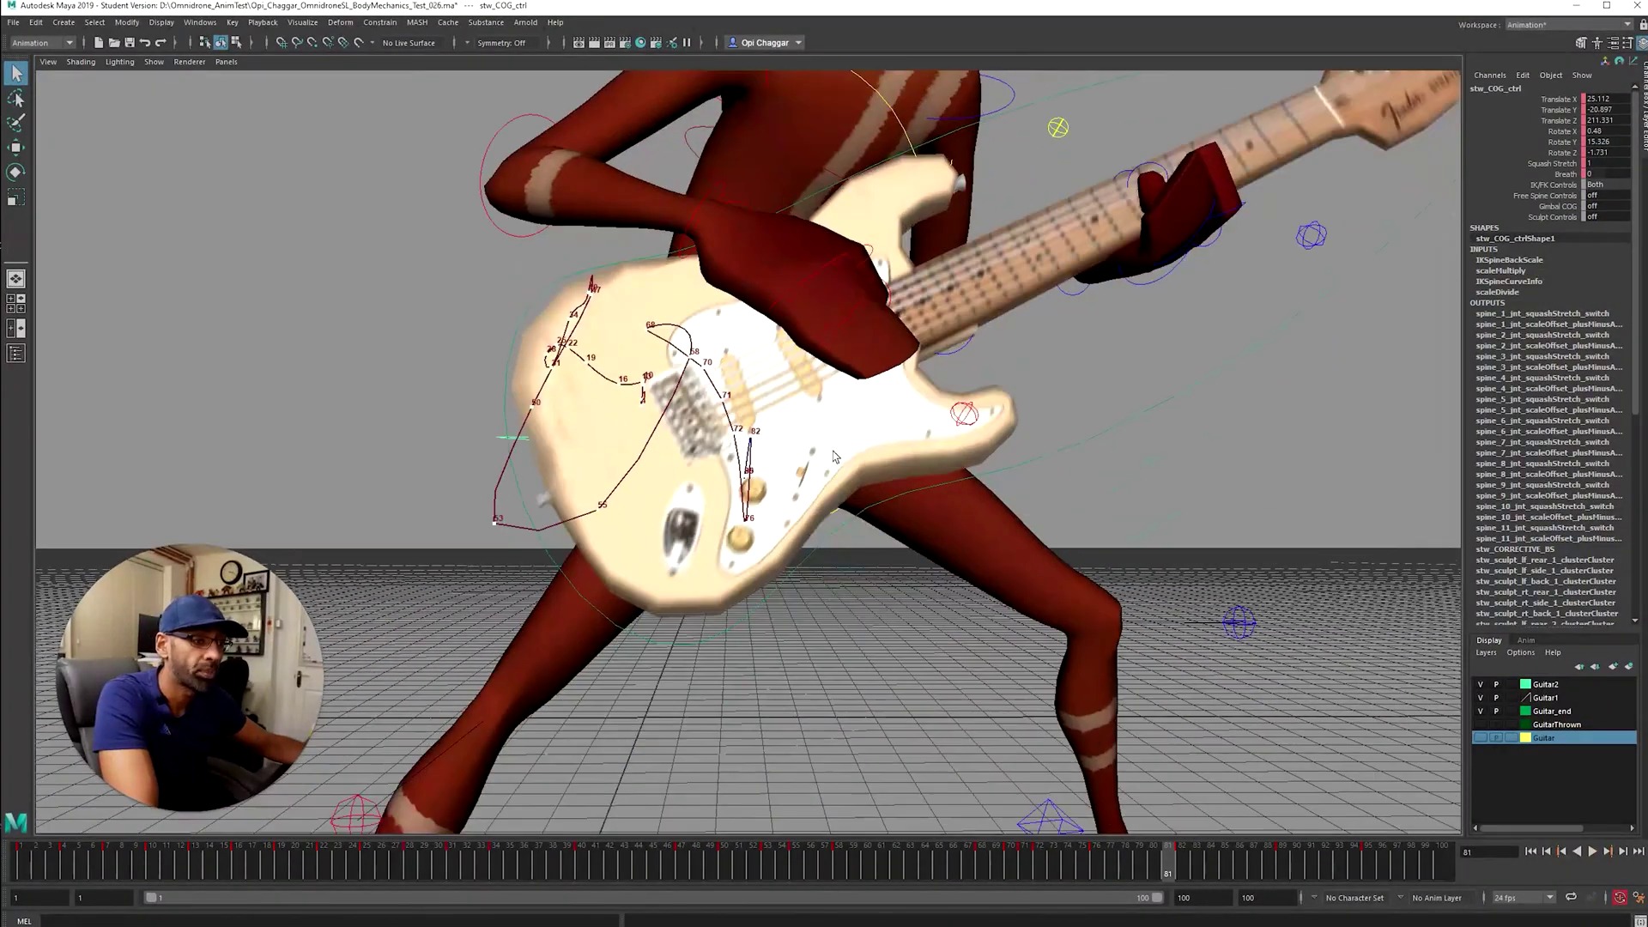
pyautogui.keyDown('alt'); pyautogui.moveTo(833, 457); pyautogui.dragTo(897, 467, button='right'); pyautogui.keyUp('alt')
# Scrub from frame 54 to frame 79 while examining the COG trail around the hips in close-up
pyautogui.moveTo(1066, 865); pyautogui.dragTo(774, 831)
pyautogui.keyDown('alt'); pyautogui.moveTo(875, 807); pyautogui.dragTo(756, 785, button='right'); pyautogui.keyUp('alt')
pyautogui.click(779, 863)
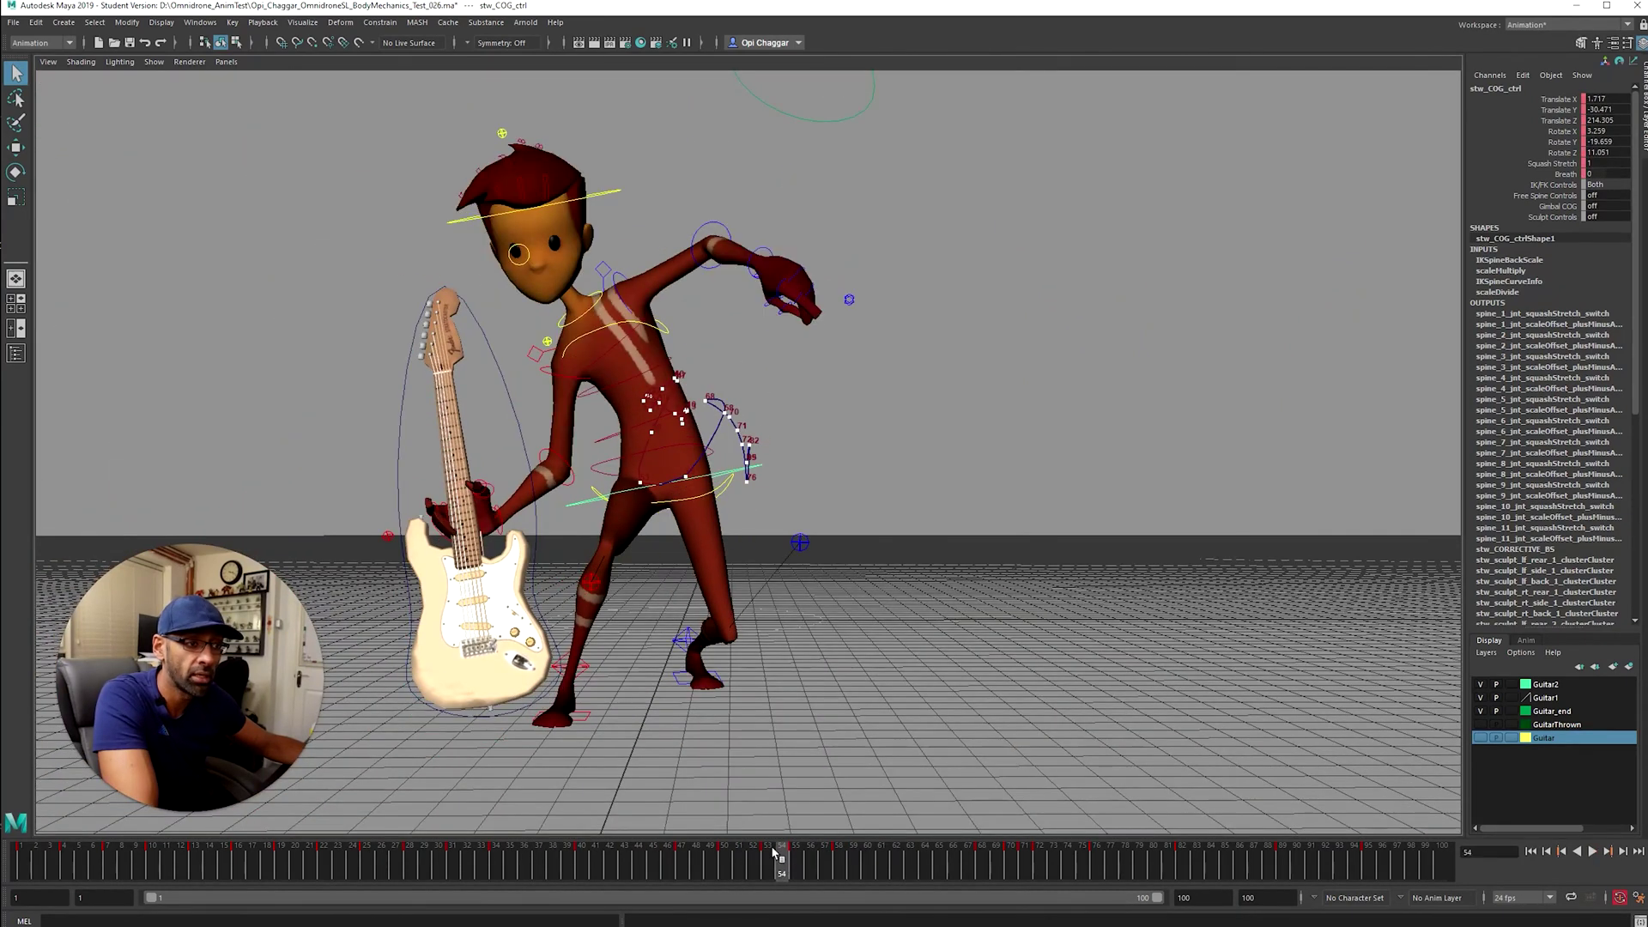
pyautogui.scroll(6, 750, 665)
pyautogui.moveTo(758, 850); pyautogui.dragTo(896, 867)
pyautogui.keyDown('alt'); pyautogui.moveTo(472, 330); pyautogui.dragTo(1017, 378, button='right'); pyautogui.keyUp('alt')
pyautogui.keyDown('alt'); pyautogui.moveTo(565, 408); pyautogui.dragTo(318, 421, button='right'); pyautogui.keyUp('alt')
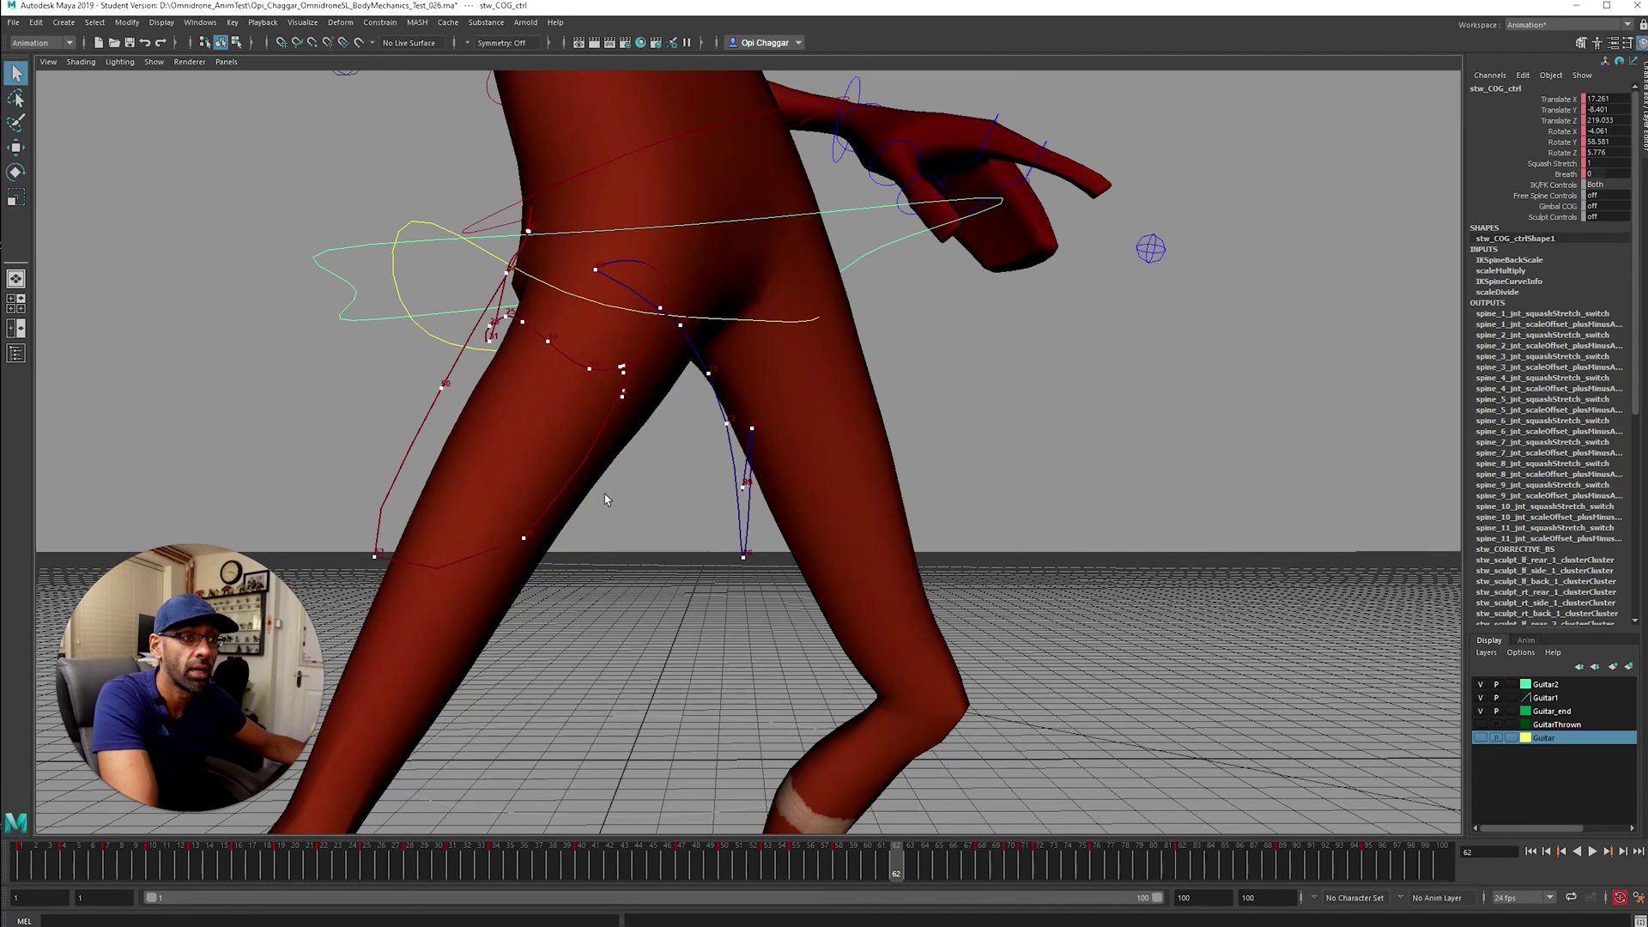
pyautogui.moveTo(867, 871); pyautogui.dragTo(1141, 868)
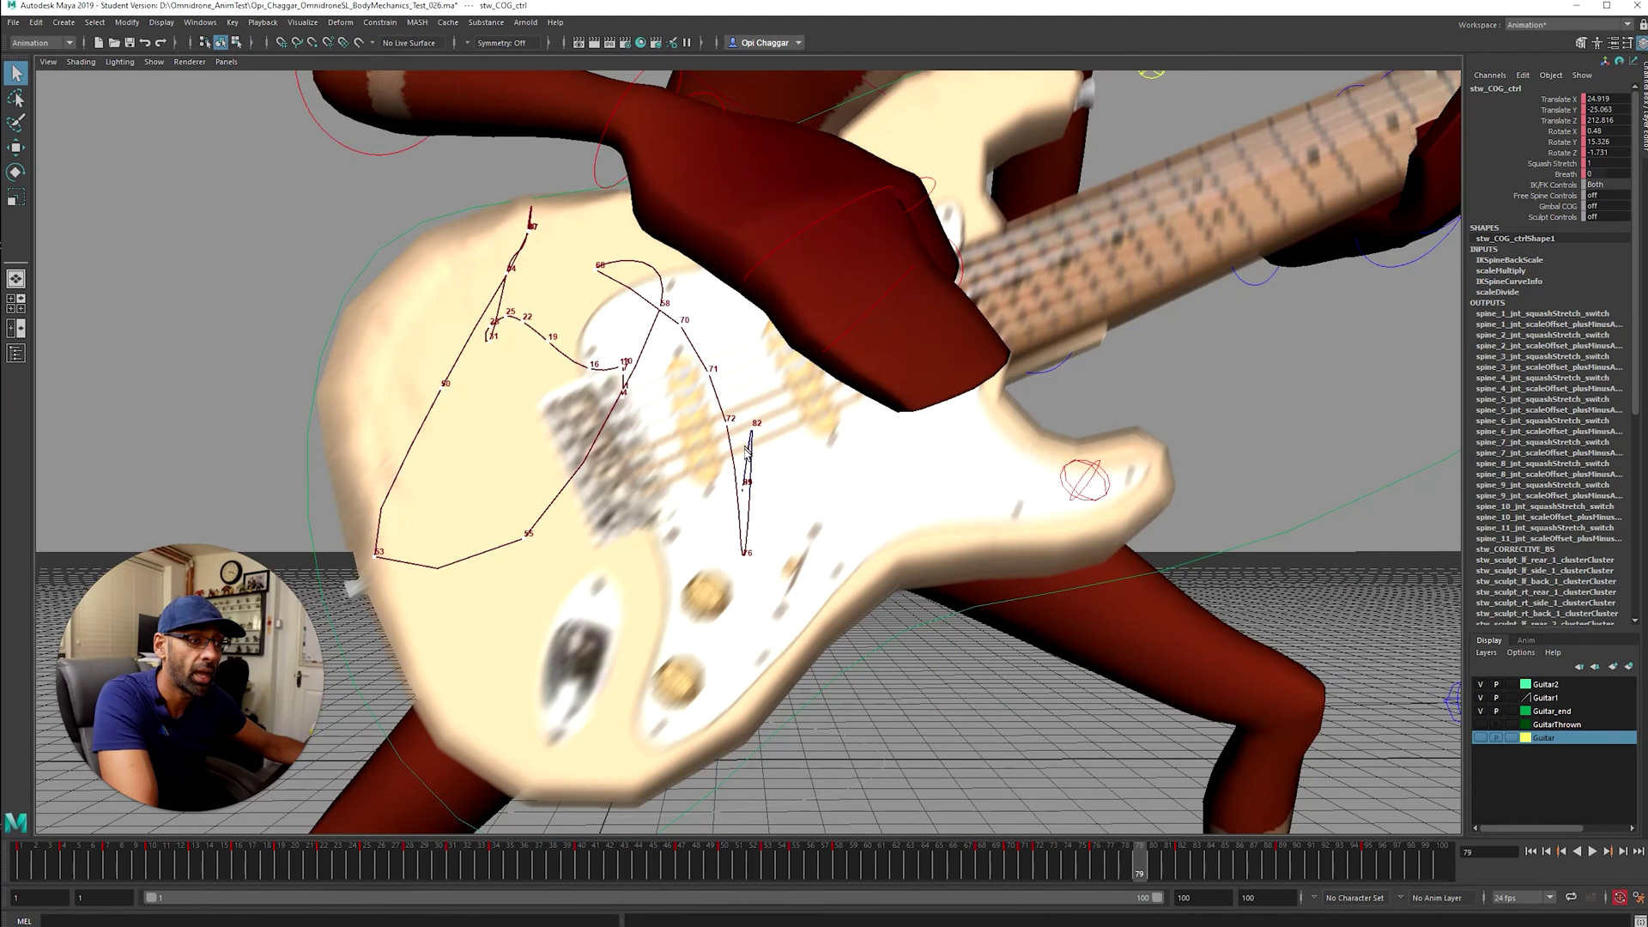
# Play the animation from frame 67, stop at frame 42, and scrub back to the leaning pose at frame 67
pyautogui.scroll(-10, 819, 623)
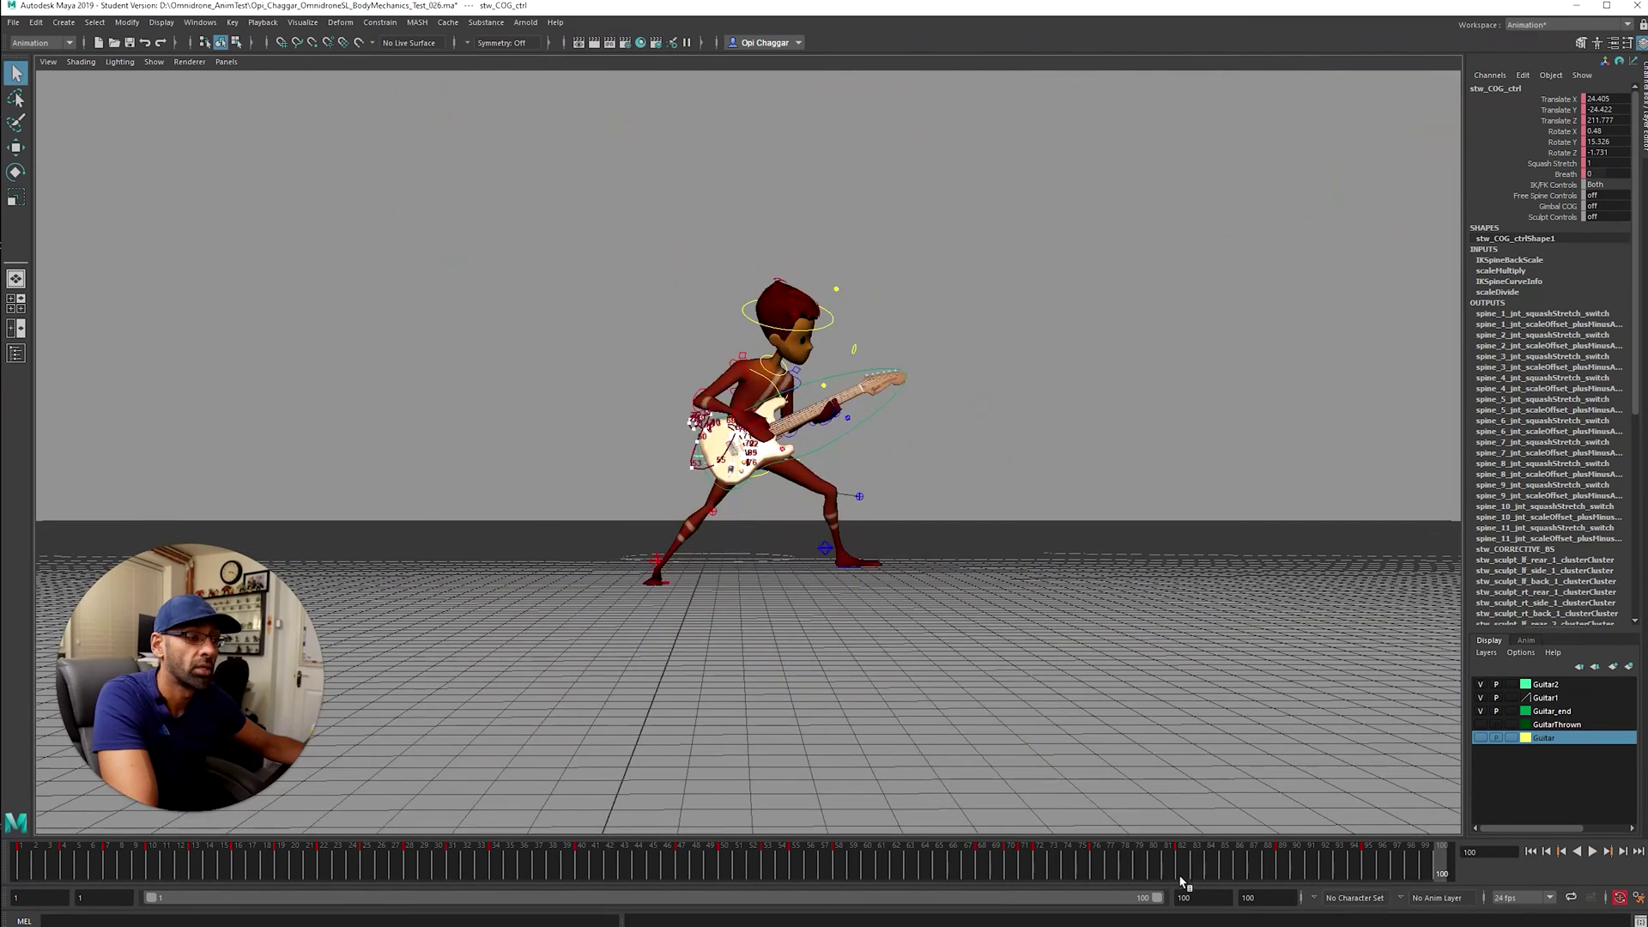
pyautogui.moveTo(1087, 862); pyautogui.dragTo(968, 847)
pyautogui.hotkey('alt', 'v')
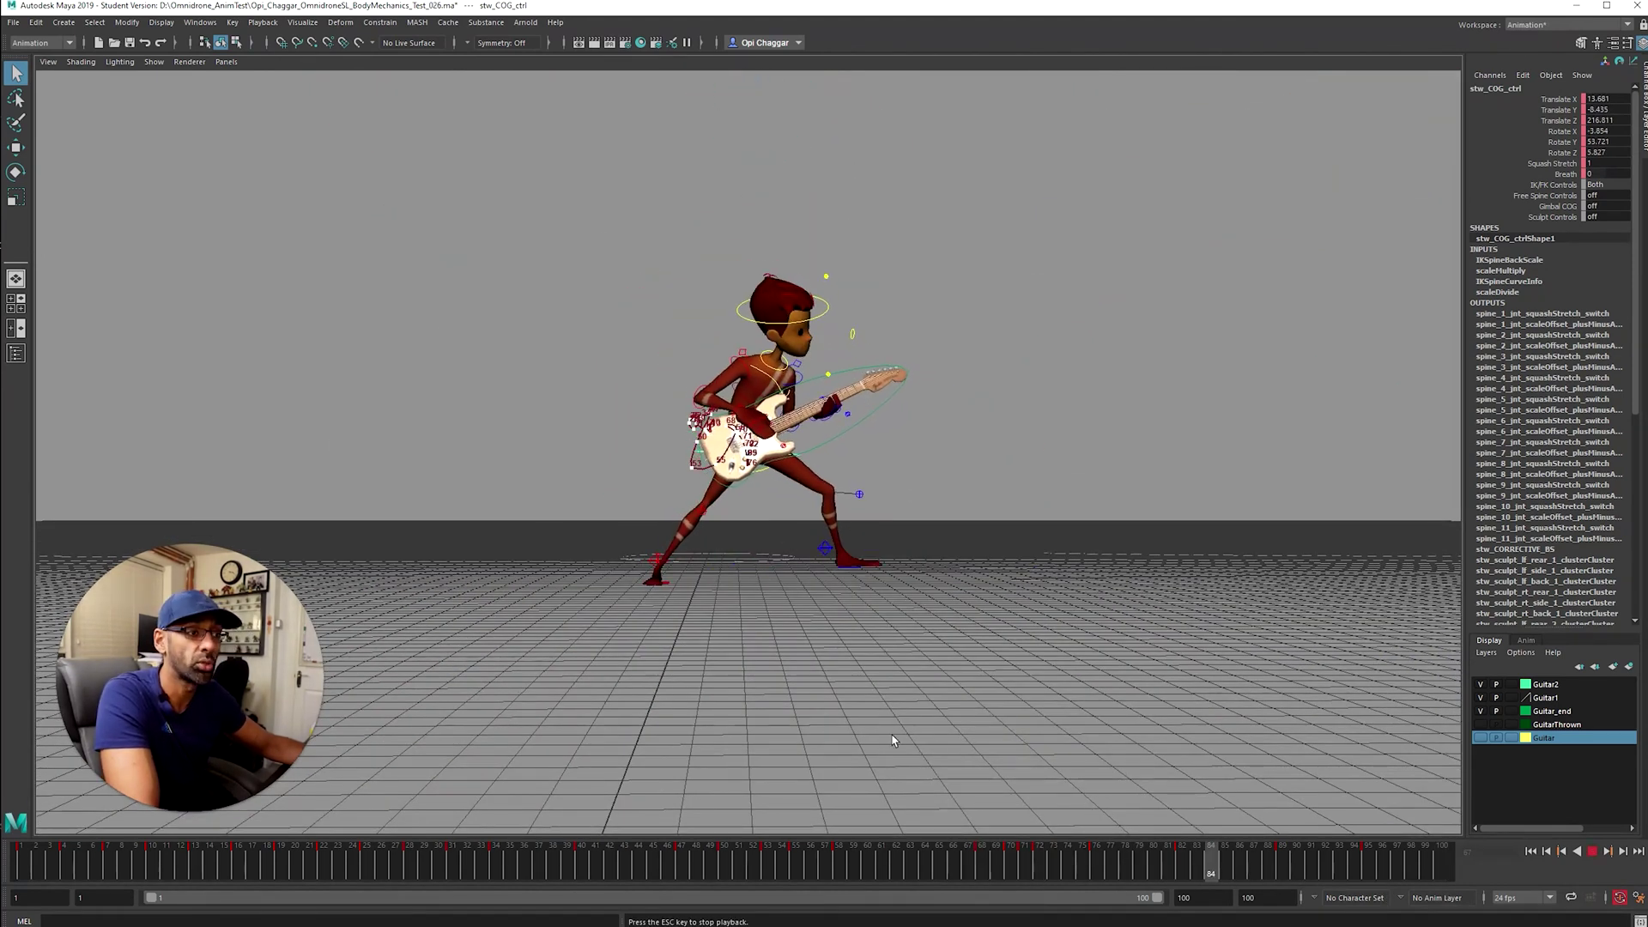
pyautogui.moveTo(1078, 864); pyautogui.dragTo(945, 856)
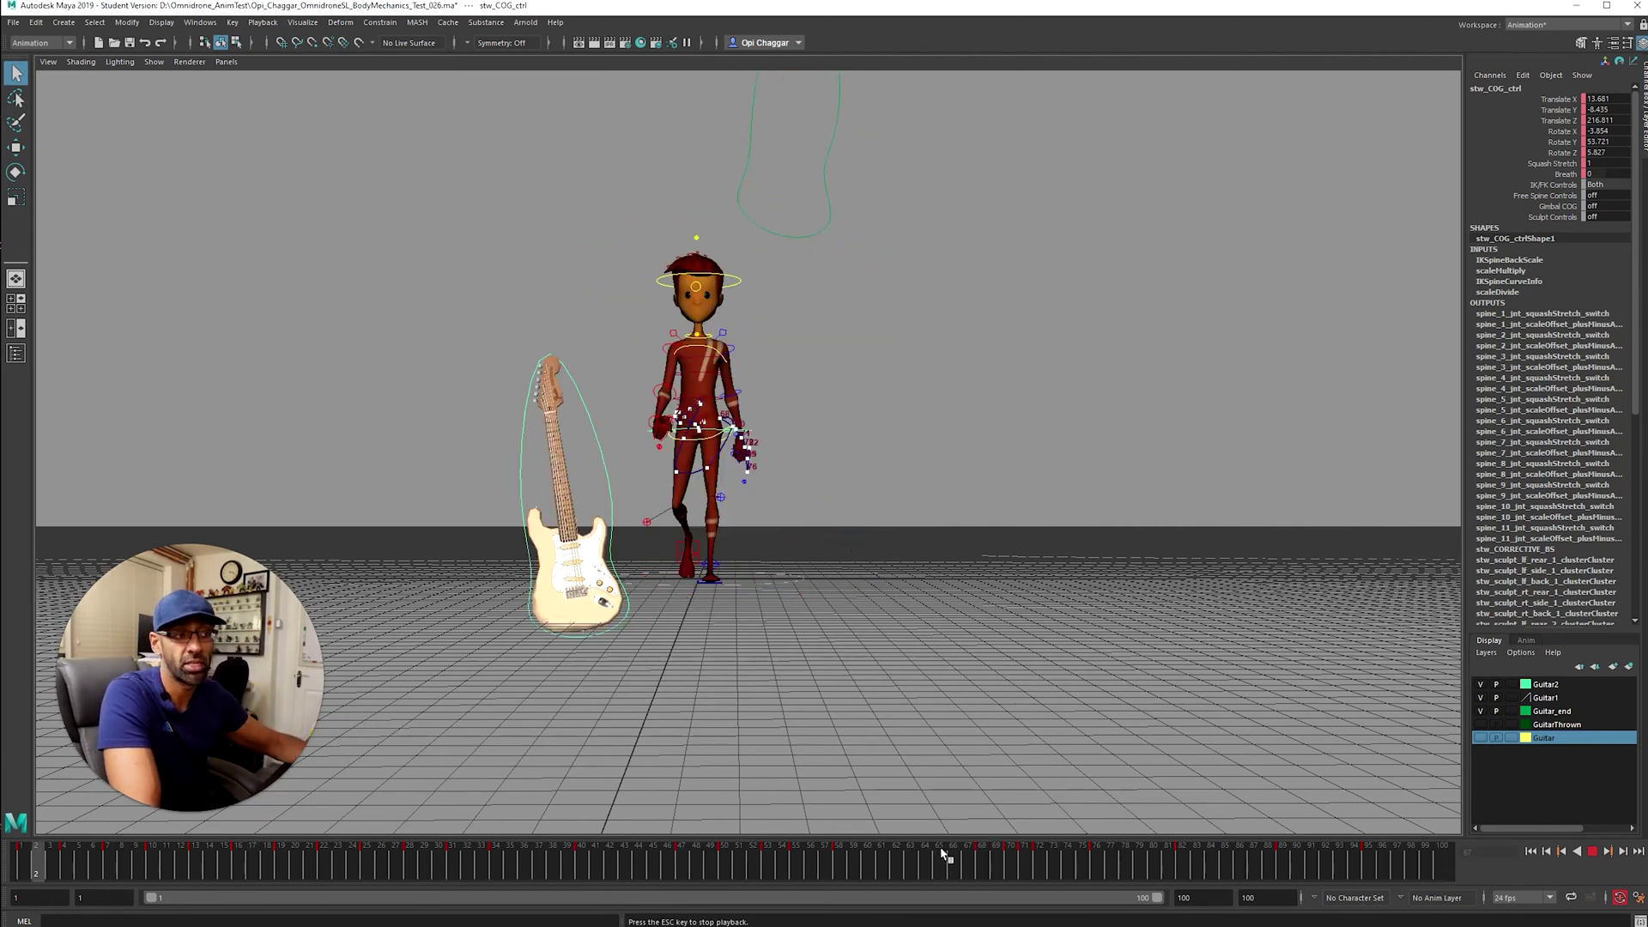
pyautogui.moveTo(860, 774)
pyautogui.keyDown('alt'); pyautogui.mouseDown()
pyautogui.moveTo(839, 758)
pyautogui.moveTo(853, 765)
pyautogui.mouseUp(); pyautogui.keyUp('alt')
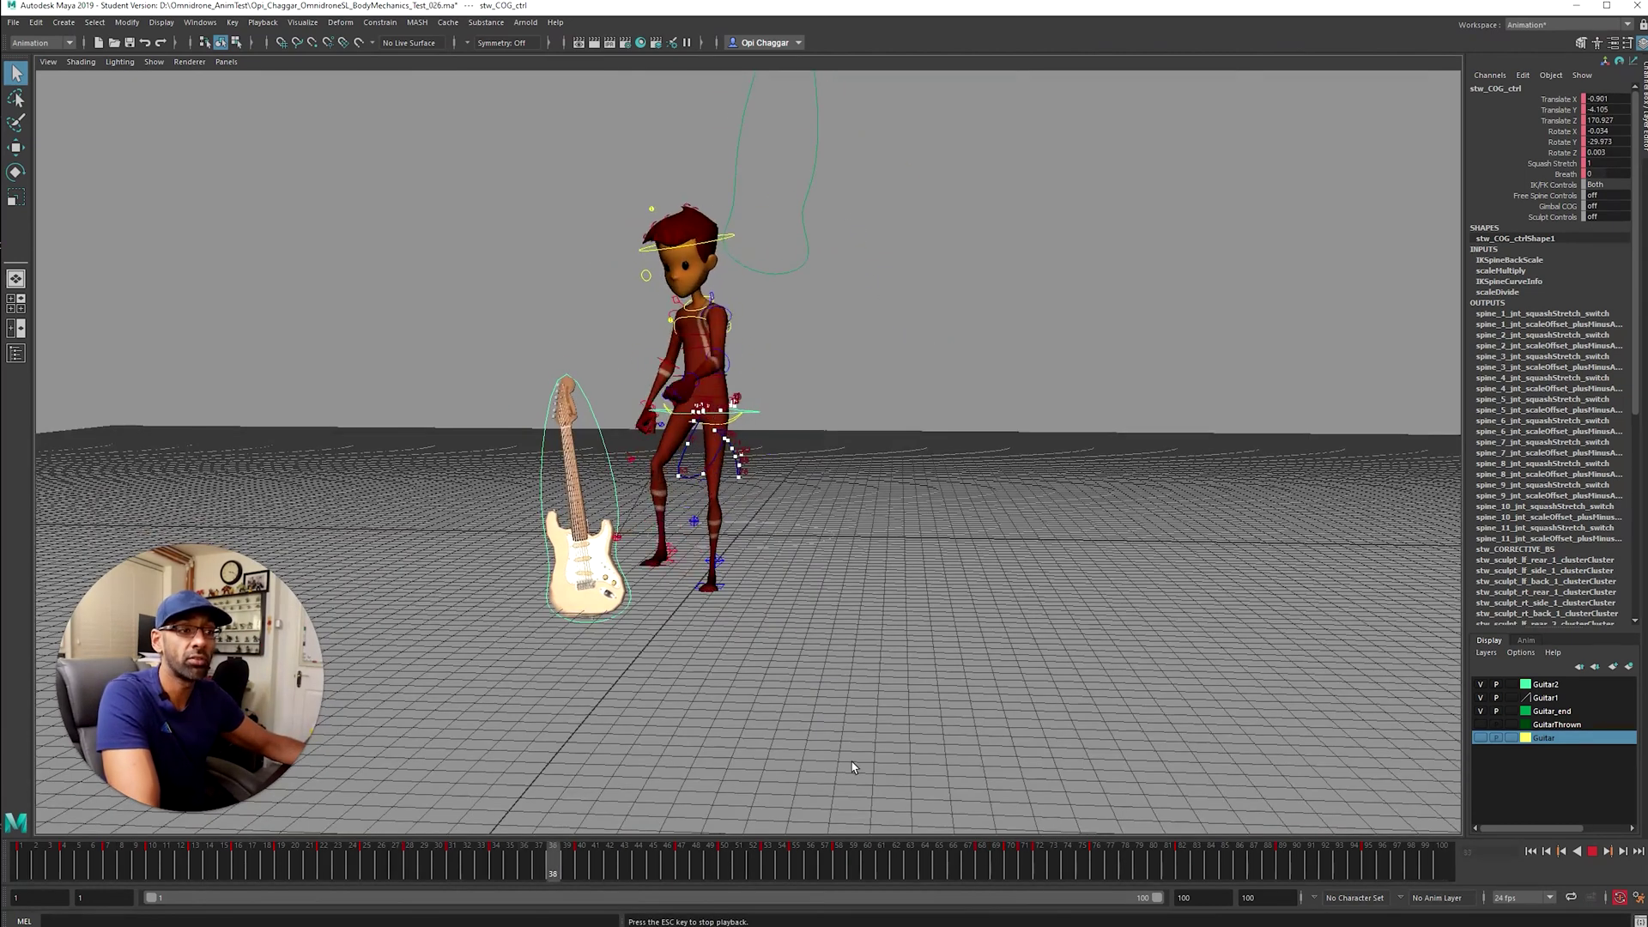
pyautogui.hotkey('alt', 'v')
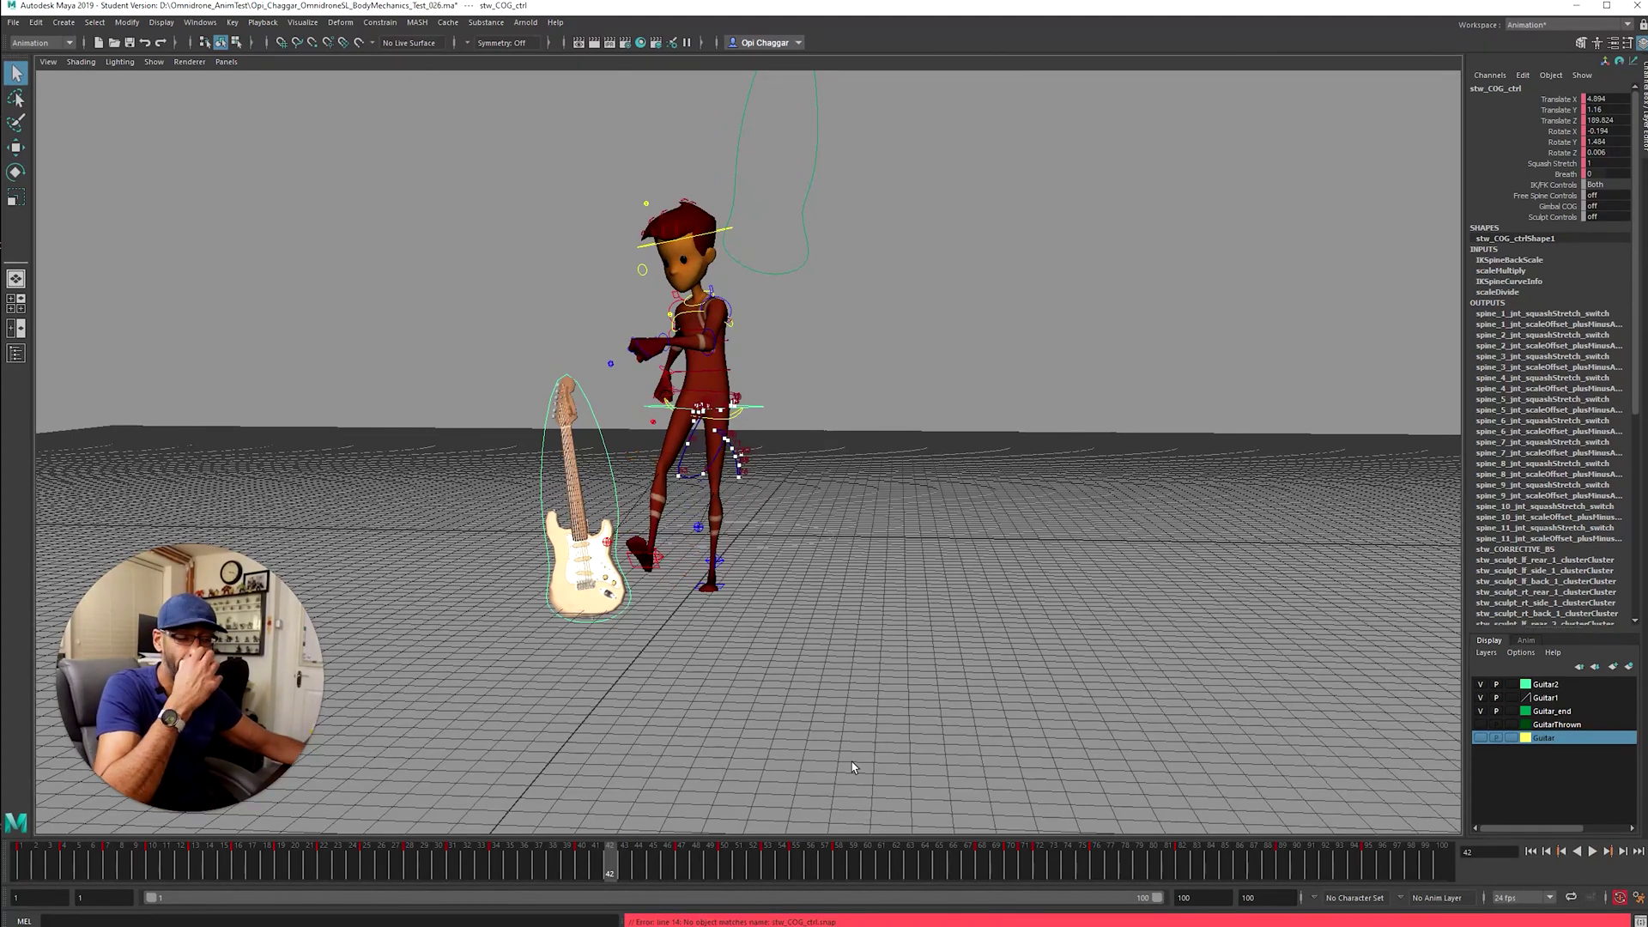
pyautogui.keyDown('alt'); pyautogui.moveTo(850, 673); pyautogui.dragTo(734, 665, button='right'); pyautogui.keyUp('alt')
pyautogui.keyDown('alt'); pyautogui.moveTo(734, 665); pyautogui.dragTo(750, 714, button='middle'); pyautogui.keyUp('alt')
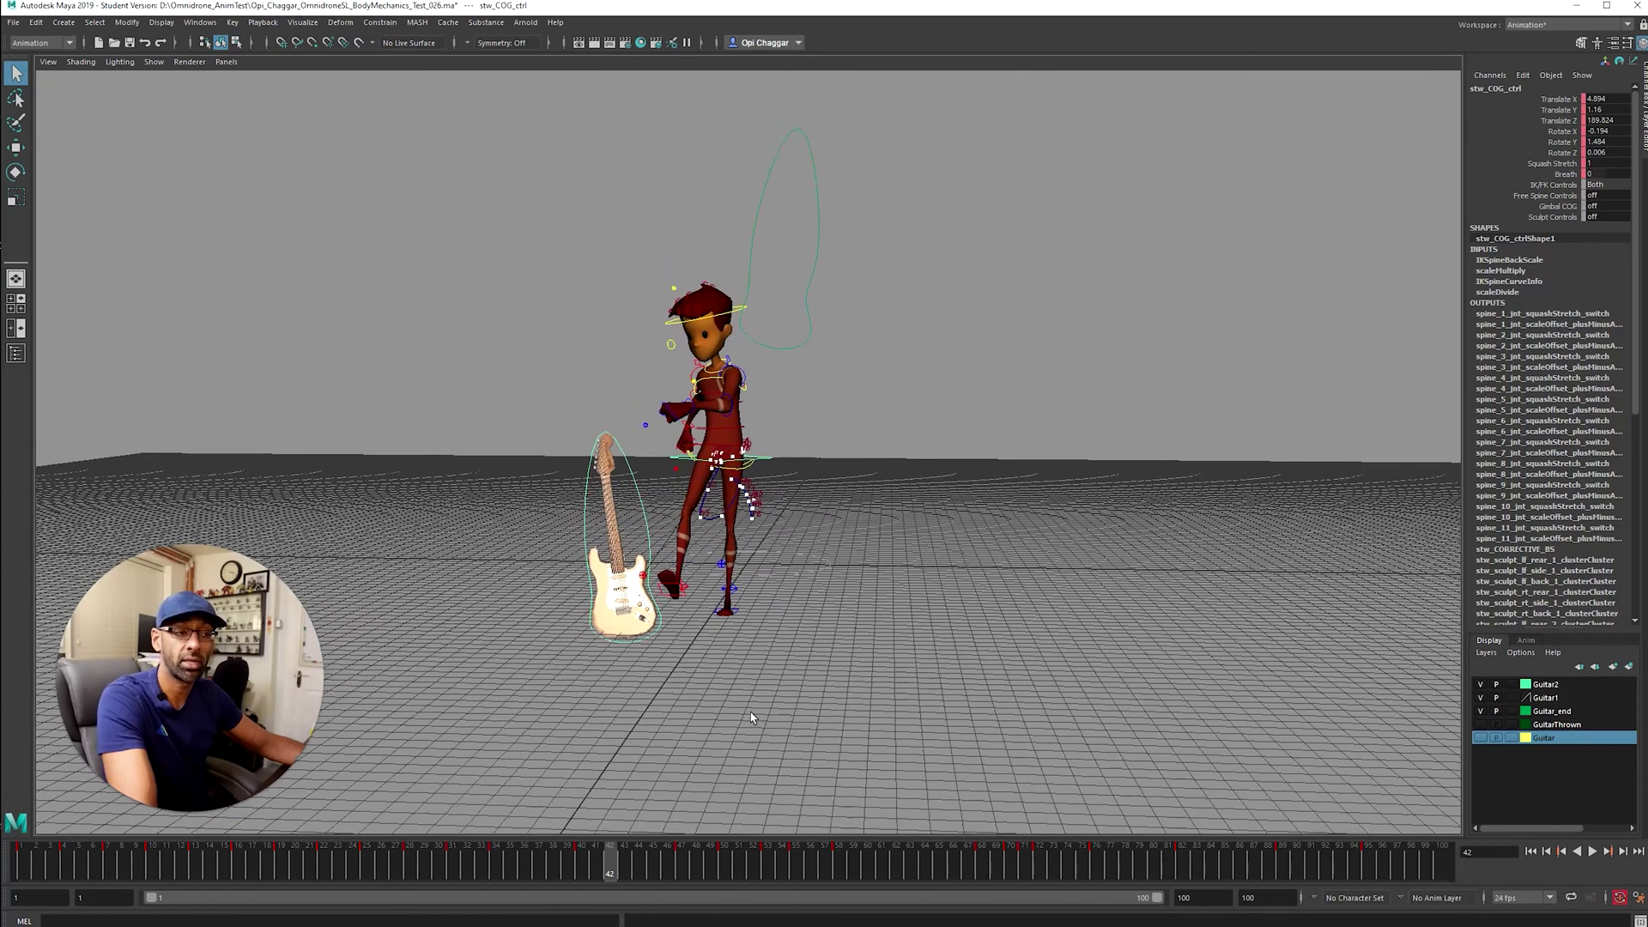
pyautogui.moveTo(995, 865)
pyautogui.mouseDown()
pyautogui.moveTo(954, 866)
pyautogui.moveTo(970, 874)
pyautogui.mouseUp()
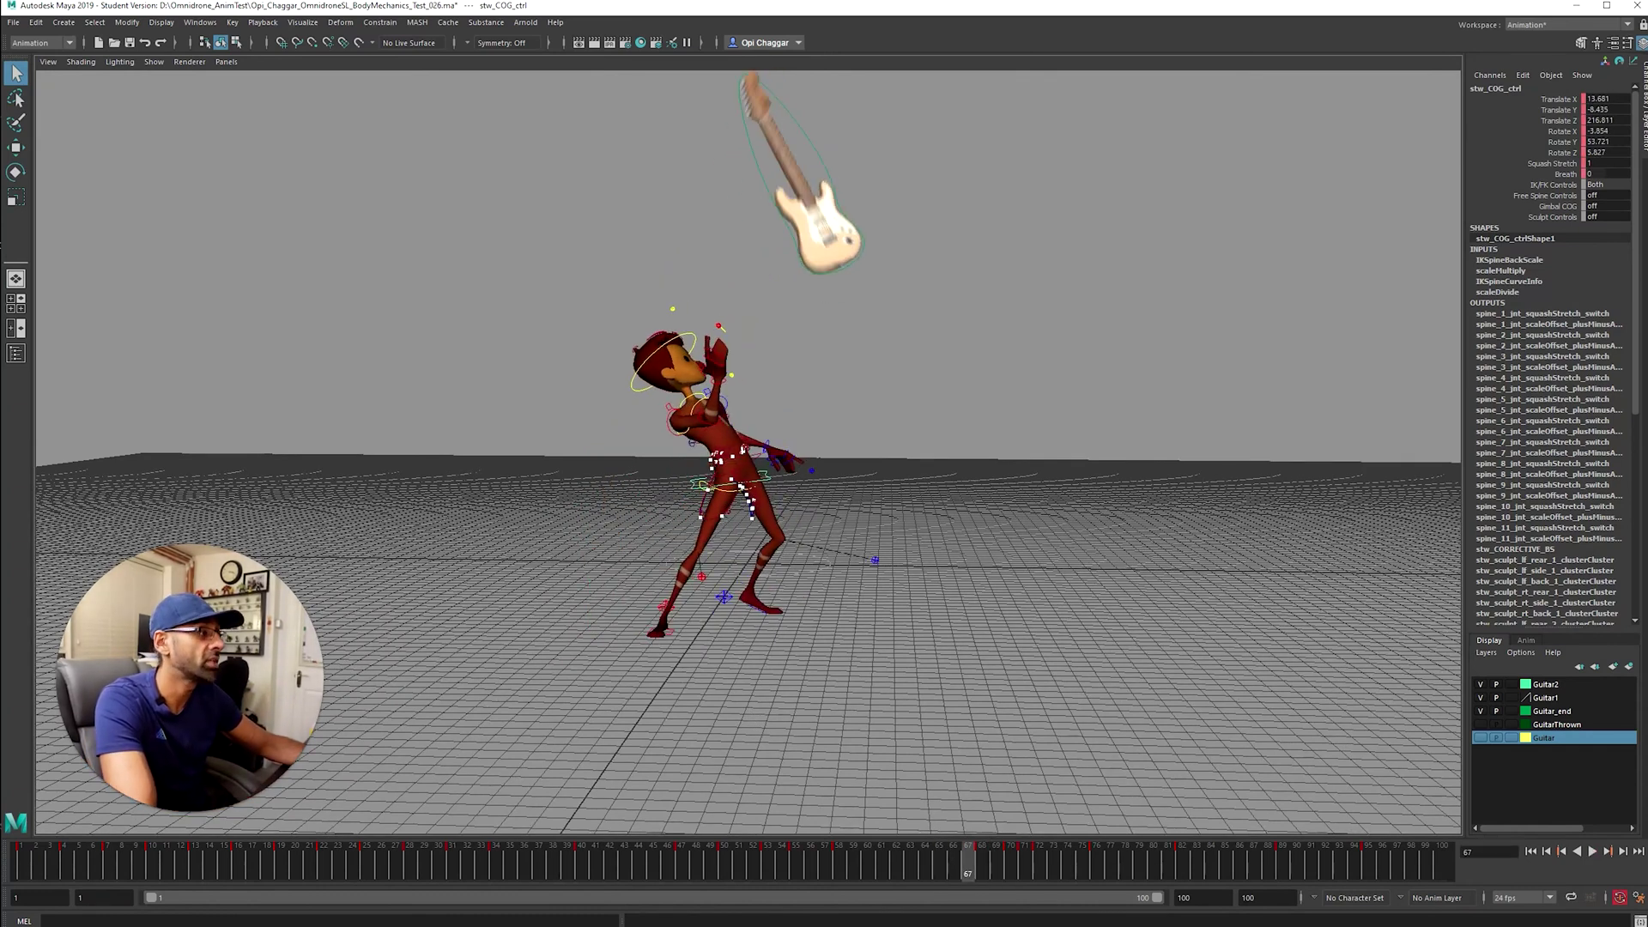
# Delete the COG motion trail using the Outliner and reselect the character's COG control
pyautogui.click(210, 23)
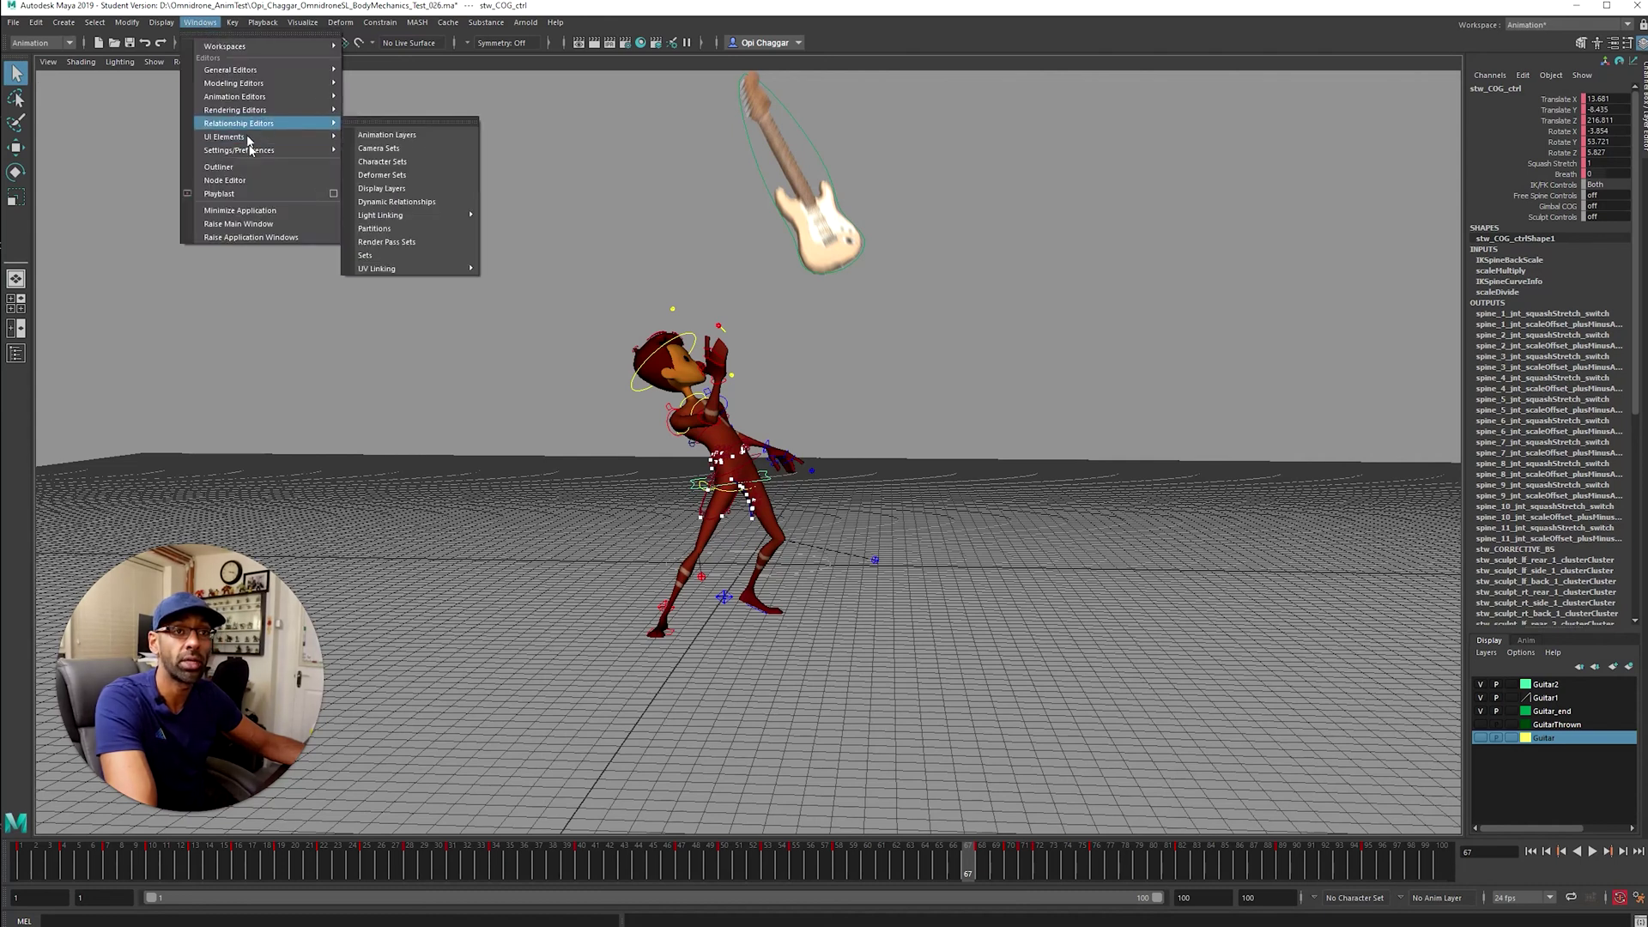
pyautogui.moveTo(260, 114)
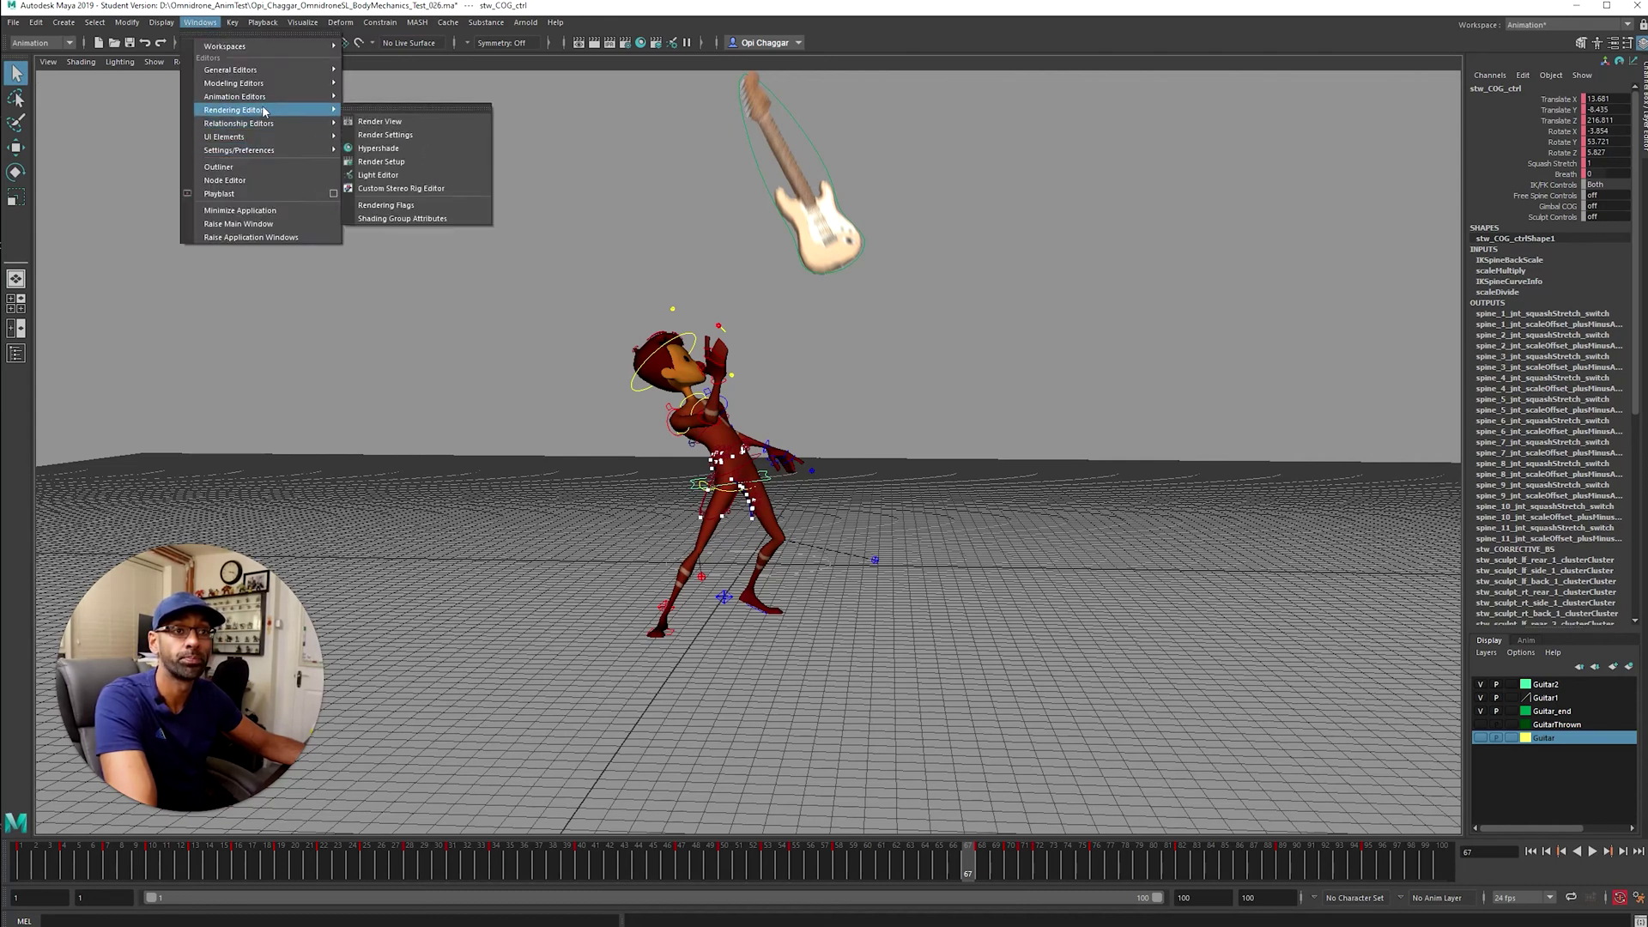
pyautogui.click(254, 169)
pyautogui.click(726, 496)
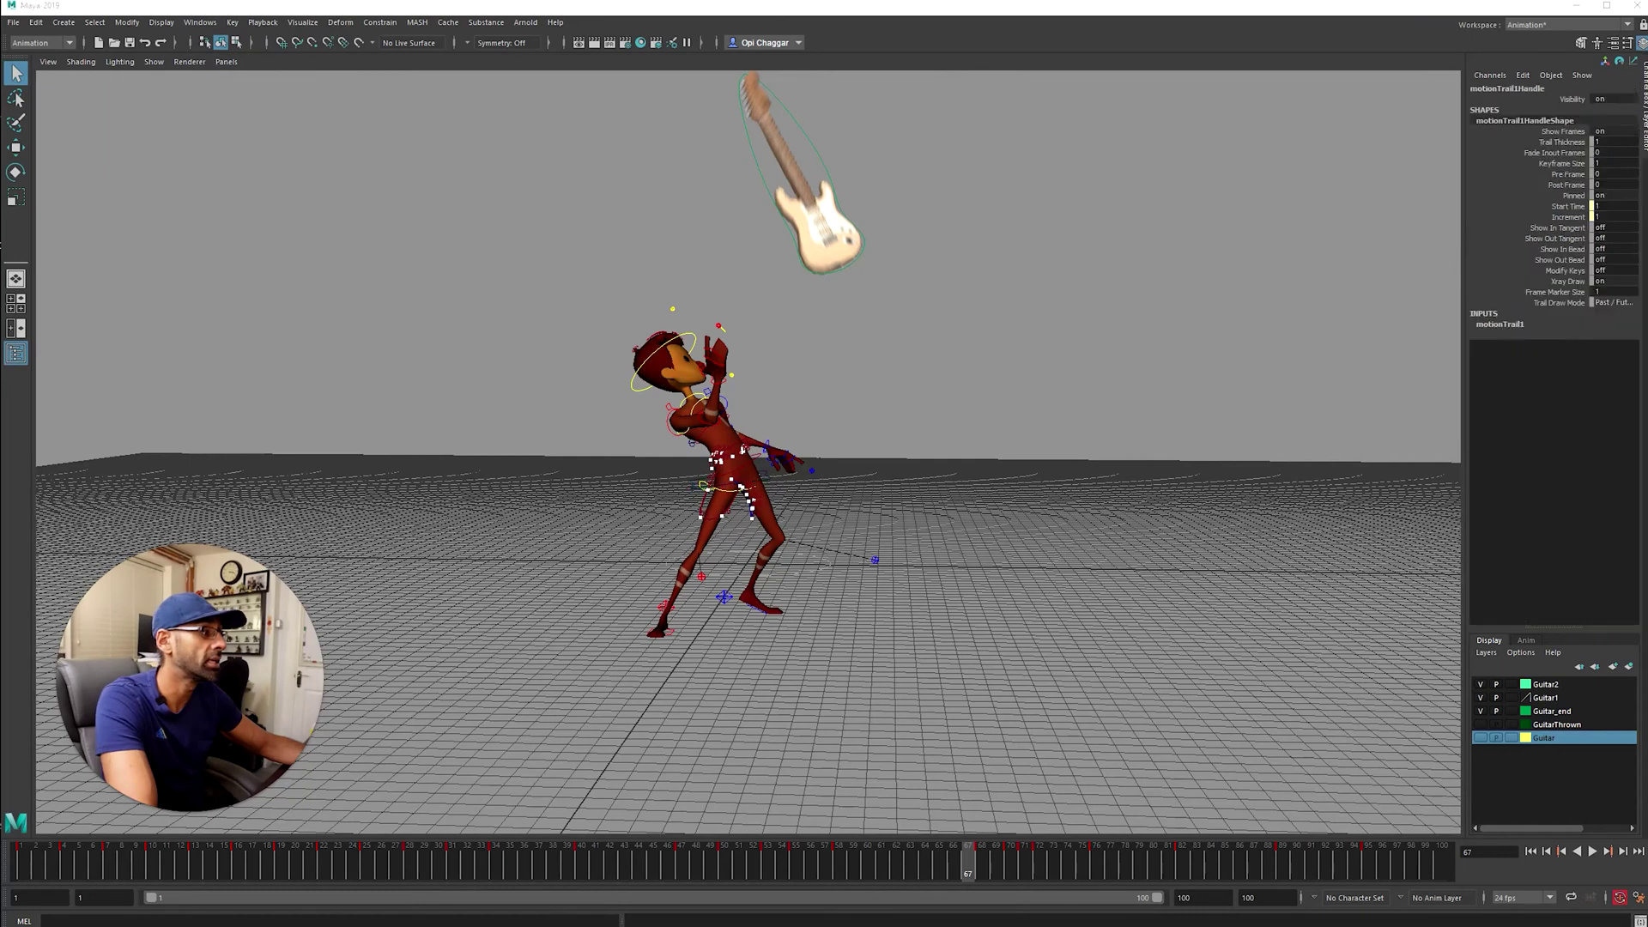
pyautogui.keyDown('alt'); pyautogui.moveTo(687, 534); pyautogui.dragTo(804, 556, button='right'); pyautogui.keyUp('alt')
pyautogui.click(813, 542)
pyautogui.scroll(-4, 824, 574)
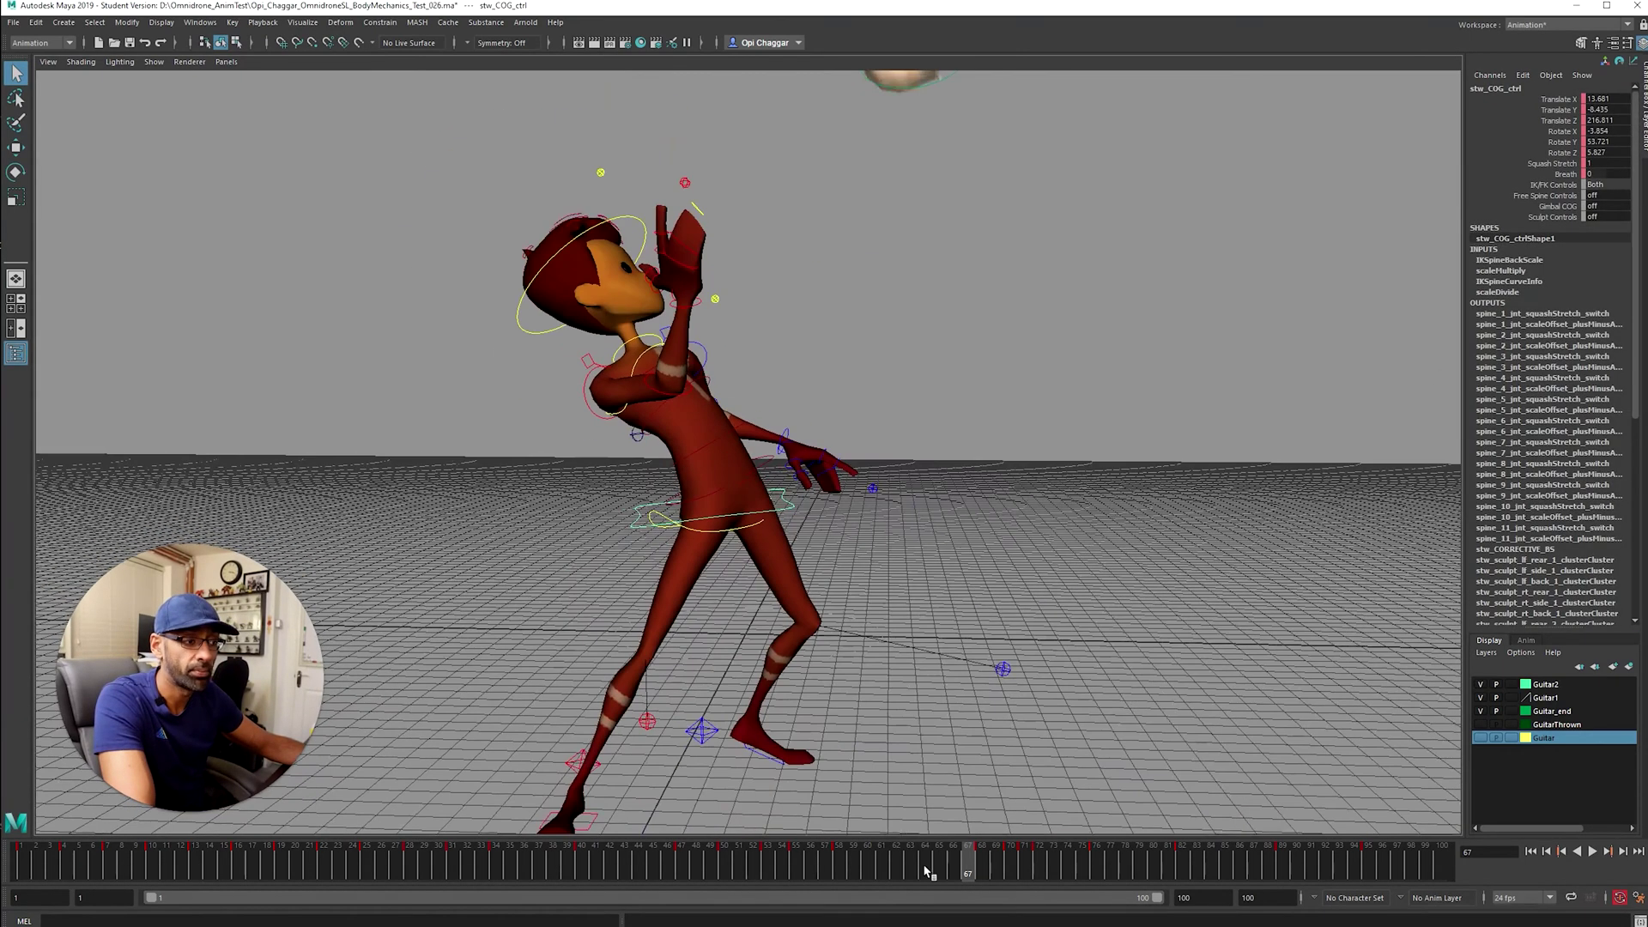
# Scrub to frame 57 and review the guitar throw without the motion trail
pyautogui.moveTo(931, 872); pyautogui.dragTo(767, 867)
pyautogui.scroll(4, 781, 755)
pyautogui.keyDown('alt'); pyautogui.moveTo(789, 730); pyautogui.dragTo(805, 677); pyautogui.keyUp('alt')
pyautogui.keyDown('alt'); pyautogui.moveTo(805, 678); pyautogui.dragTo(633, 704, button='right'); pyautogui.keyUp('alt')
pyautogui.moveTo(752, 862); pyautogui.dragTo(823, 874)
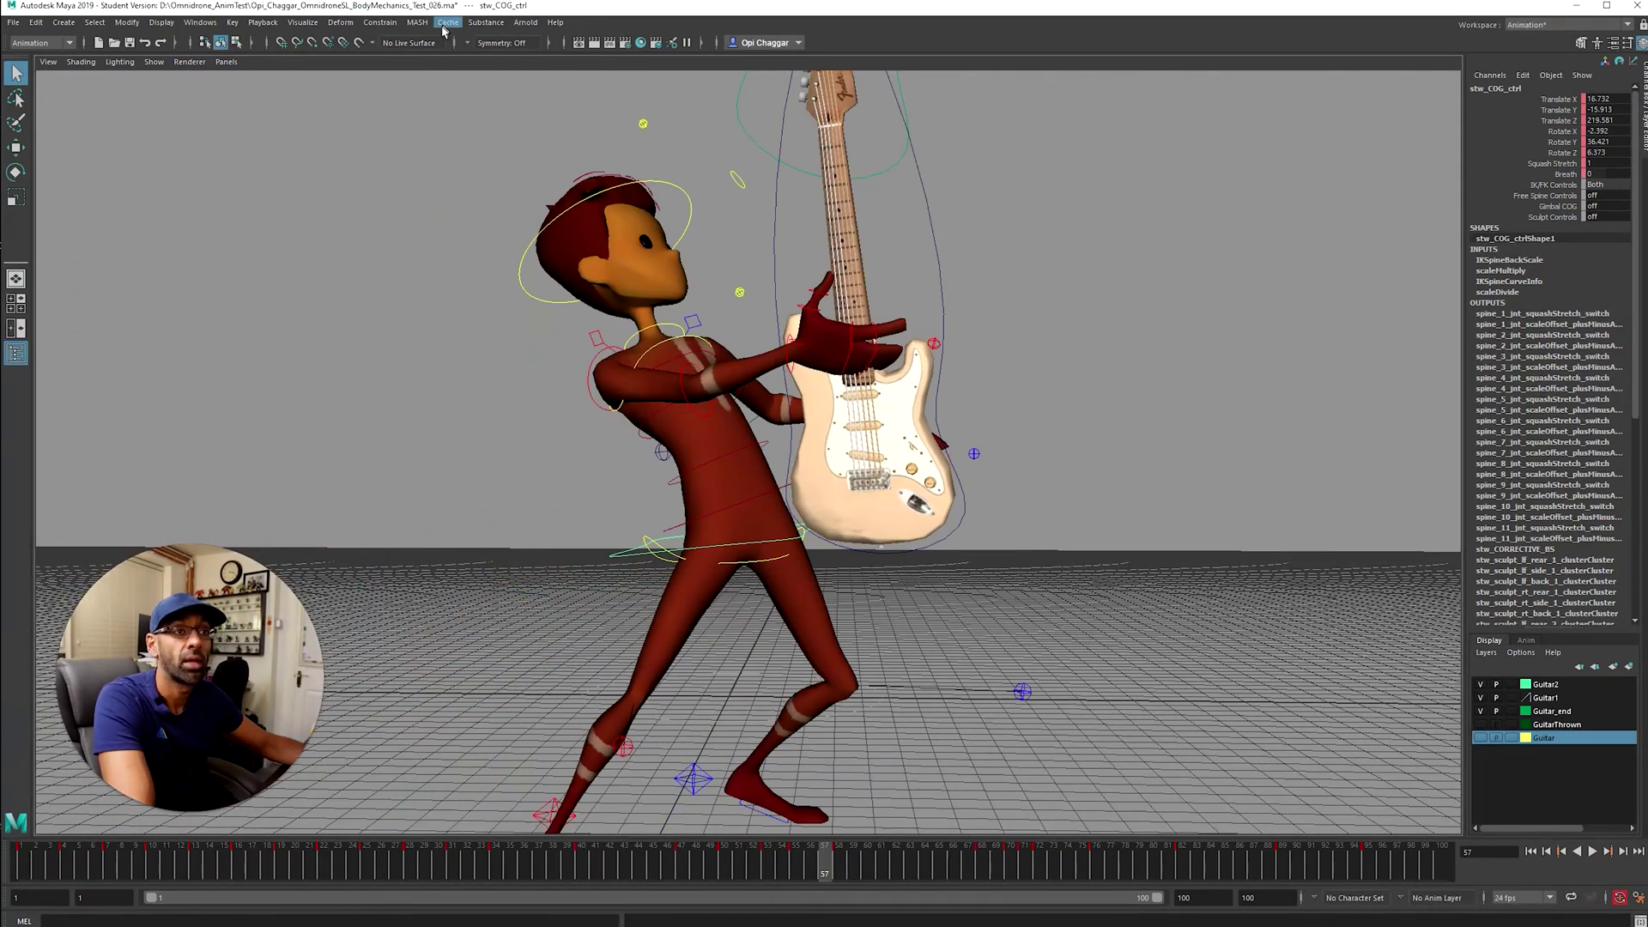
# Undo the recent actions back through the deletion of the COG motion trail
pyautogui.hotkey('ctrl', 'z')
pyautogui.hotkey('ctrl', 'z')
pyautogui.hotkey('ctrl', 'z')
pyautogui.hotkey('ctrl', 'z')
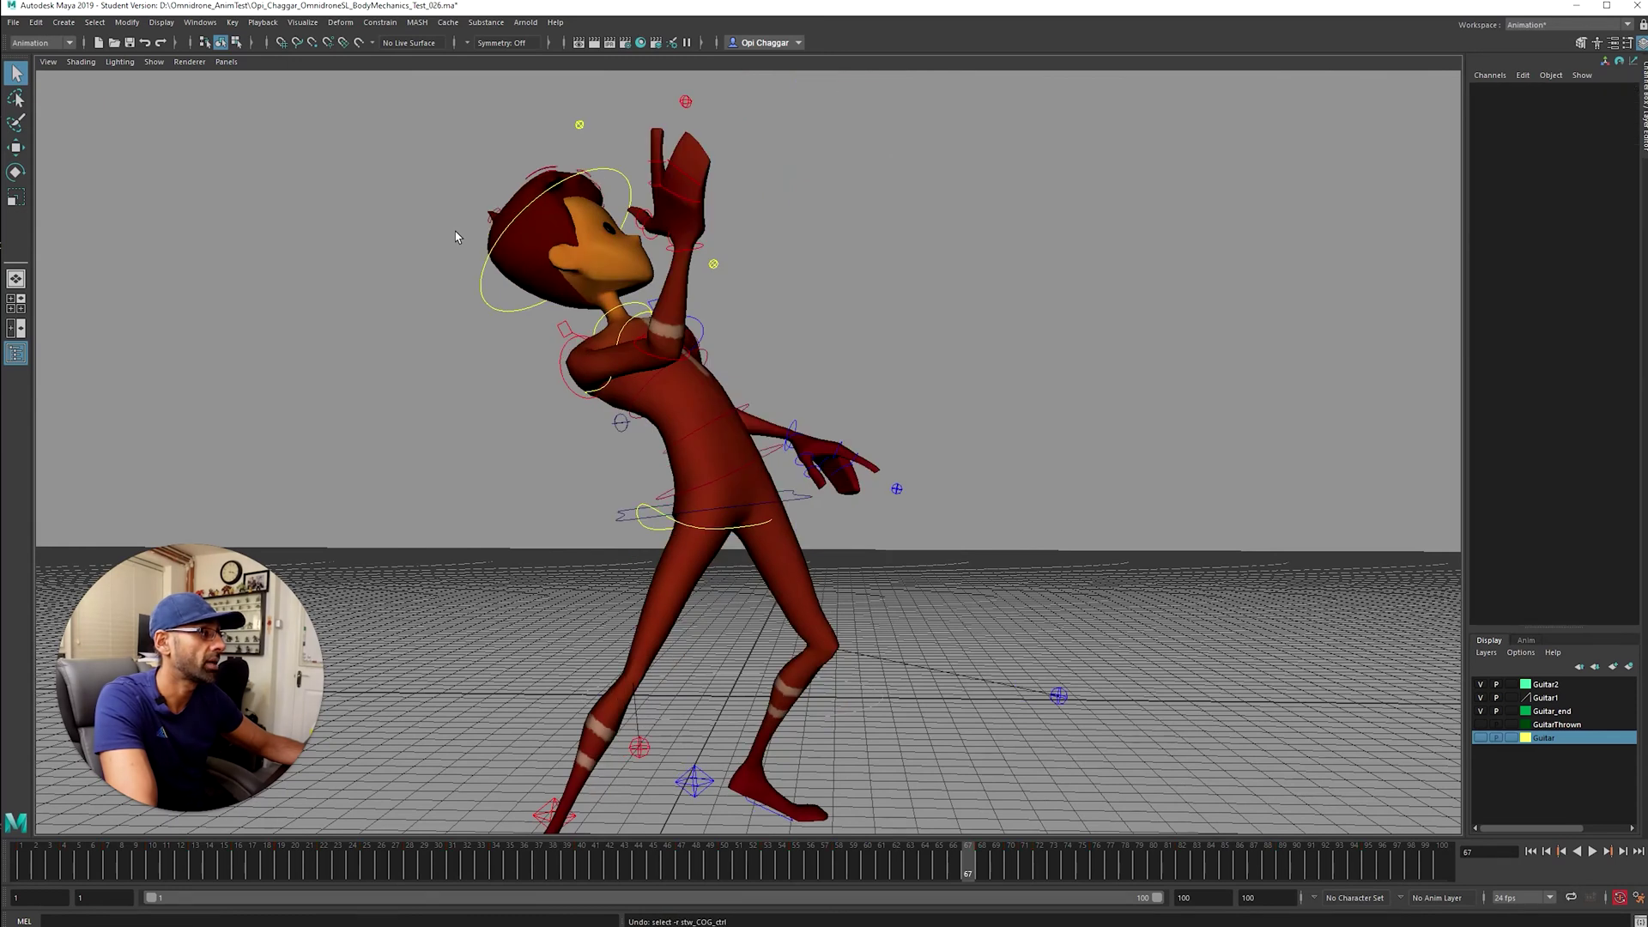
pyautogui.hotkey('ctrl', 'z')
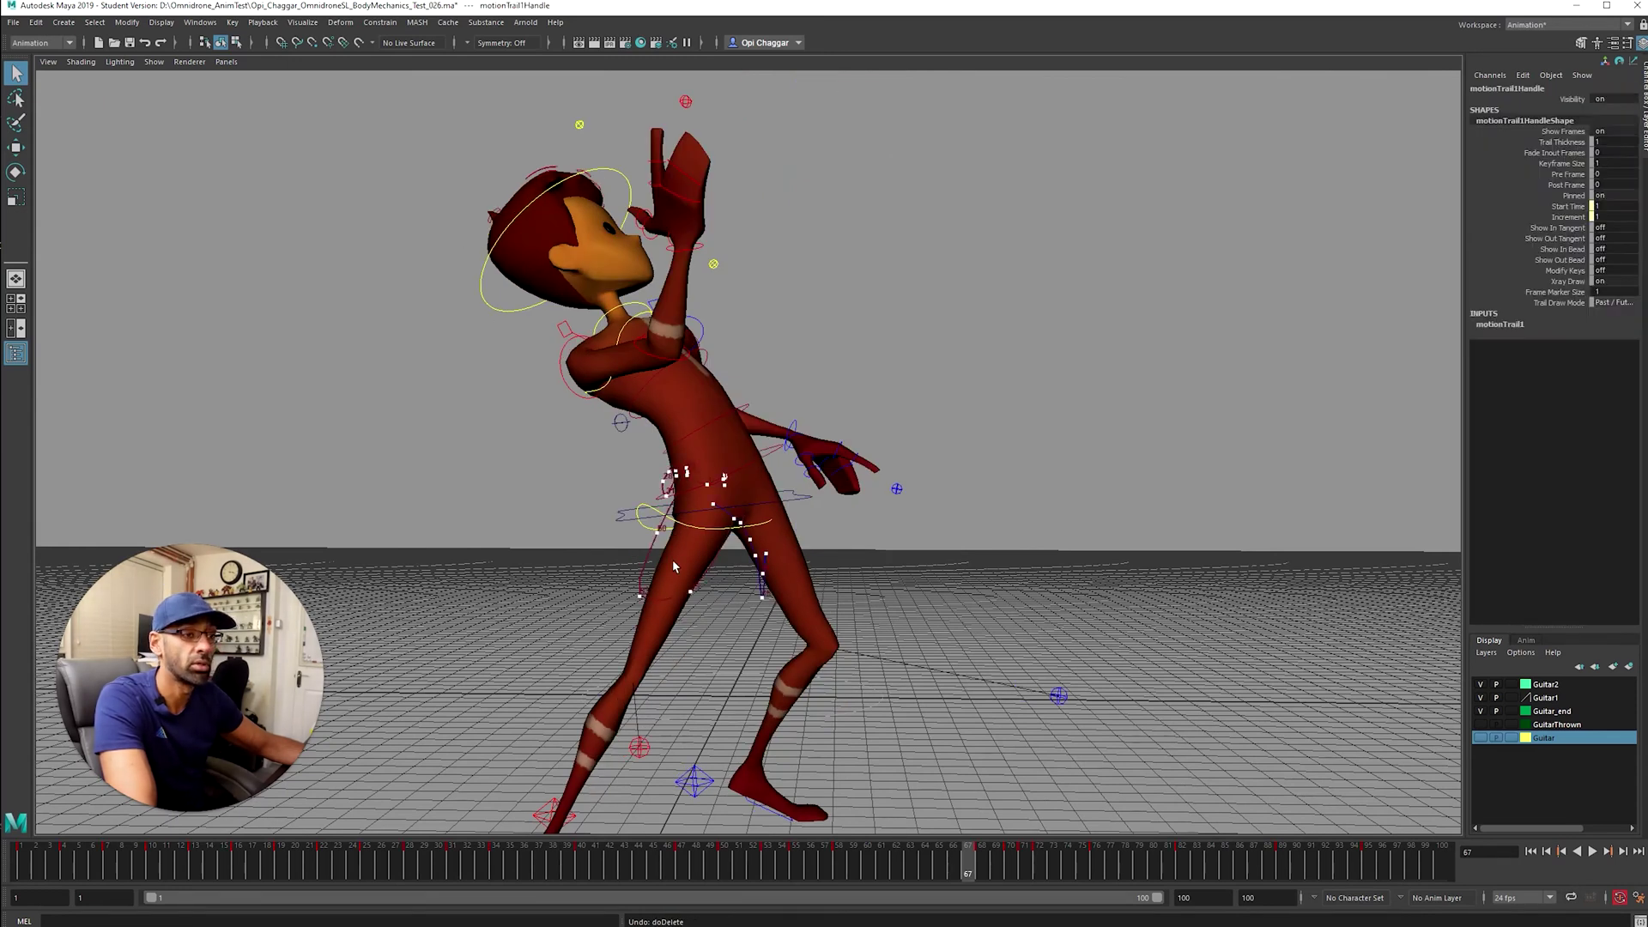
# Select the COG control and lower it slightly at frame 56 with the Move tool
pyautogui.click(798, 498)
pyautogui.press('f')
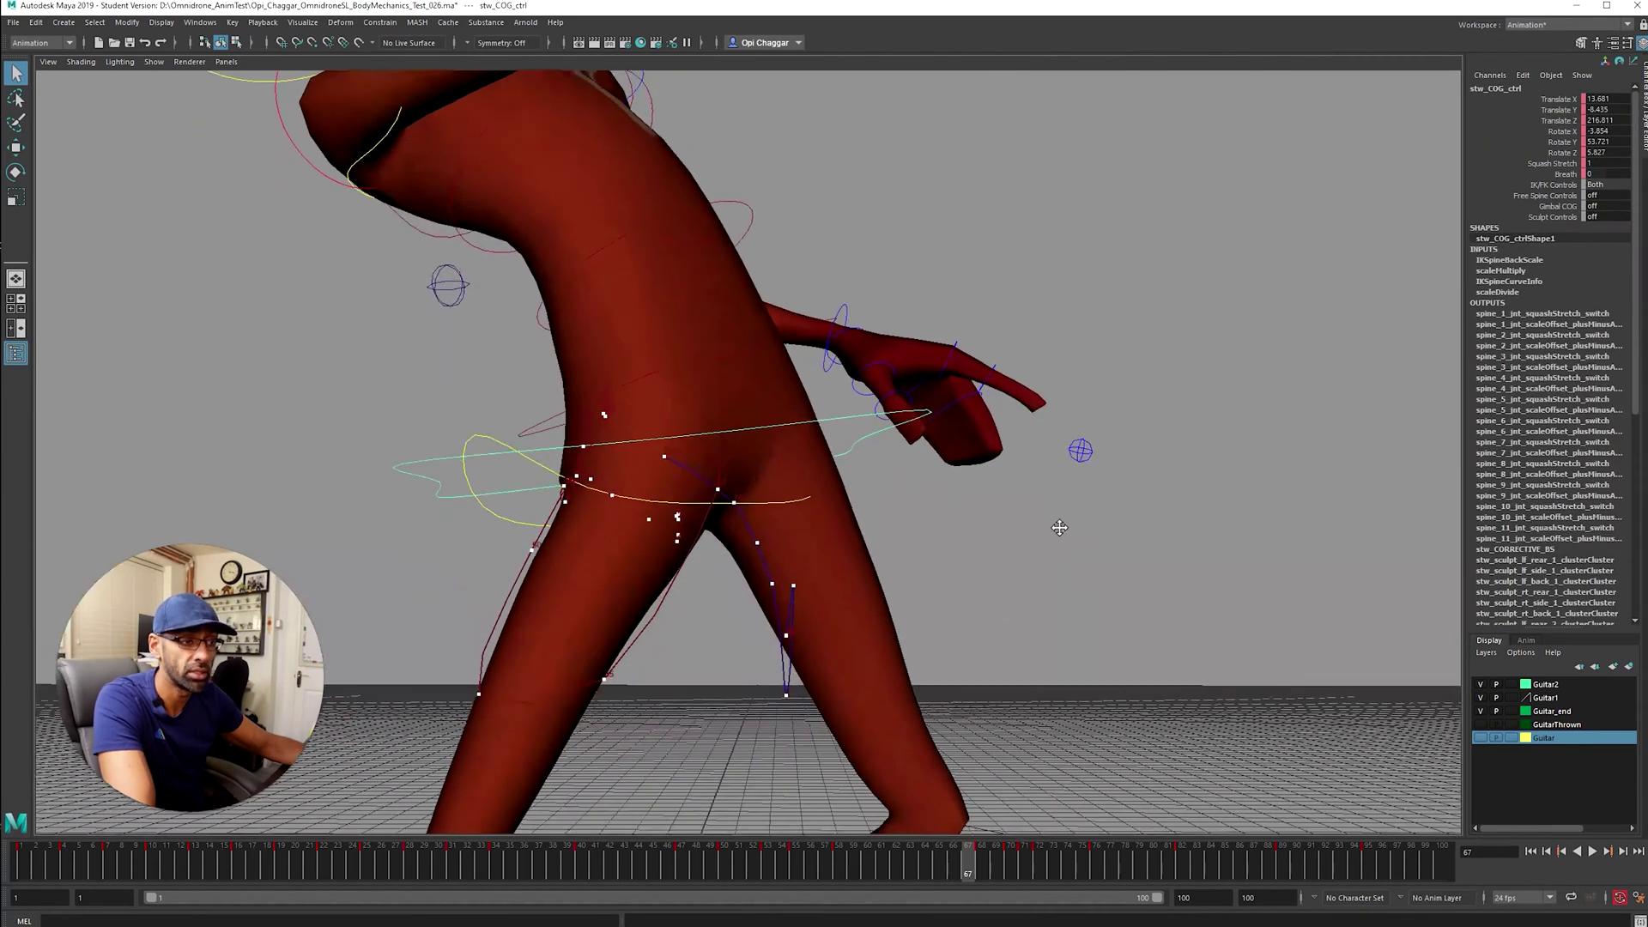
pyautogui.moveTo(861, 859); pyautogui.dragTo(810, 858)
pyautogui.press('w')
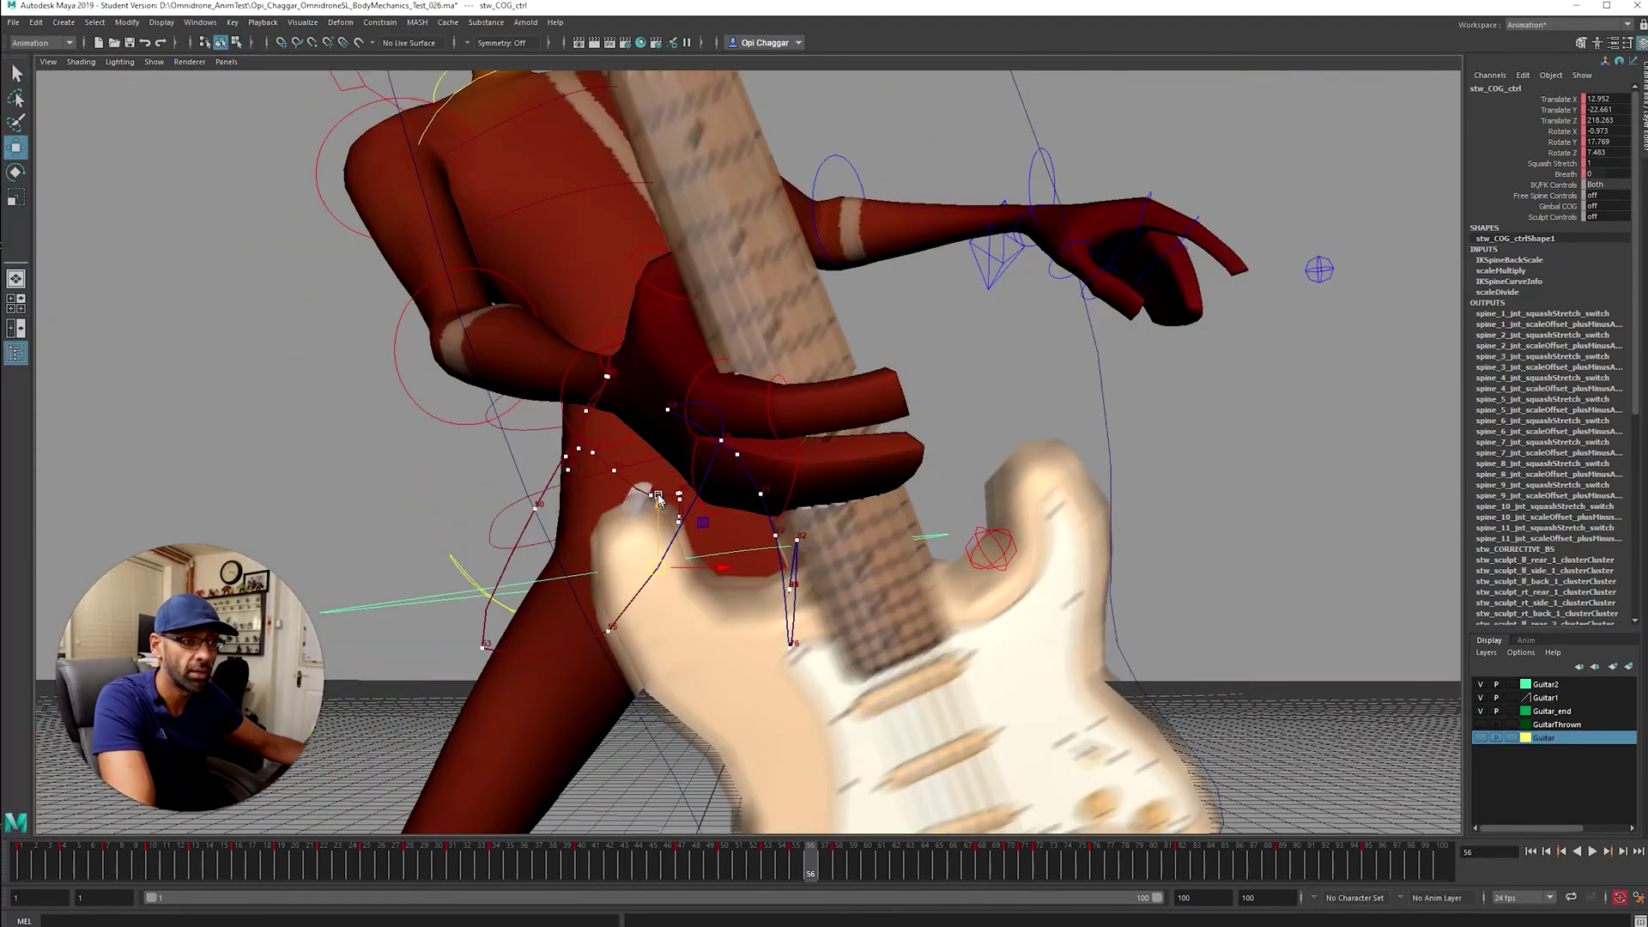
pyautogui.moveTo(658, 498); pyautogui.dragTo(658, 528)
# Lower the COG control at frame 58 and raise it at frame 61
pyautogui.moveTo(791, 851); pyautogui.dragTo(838, 854)
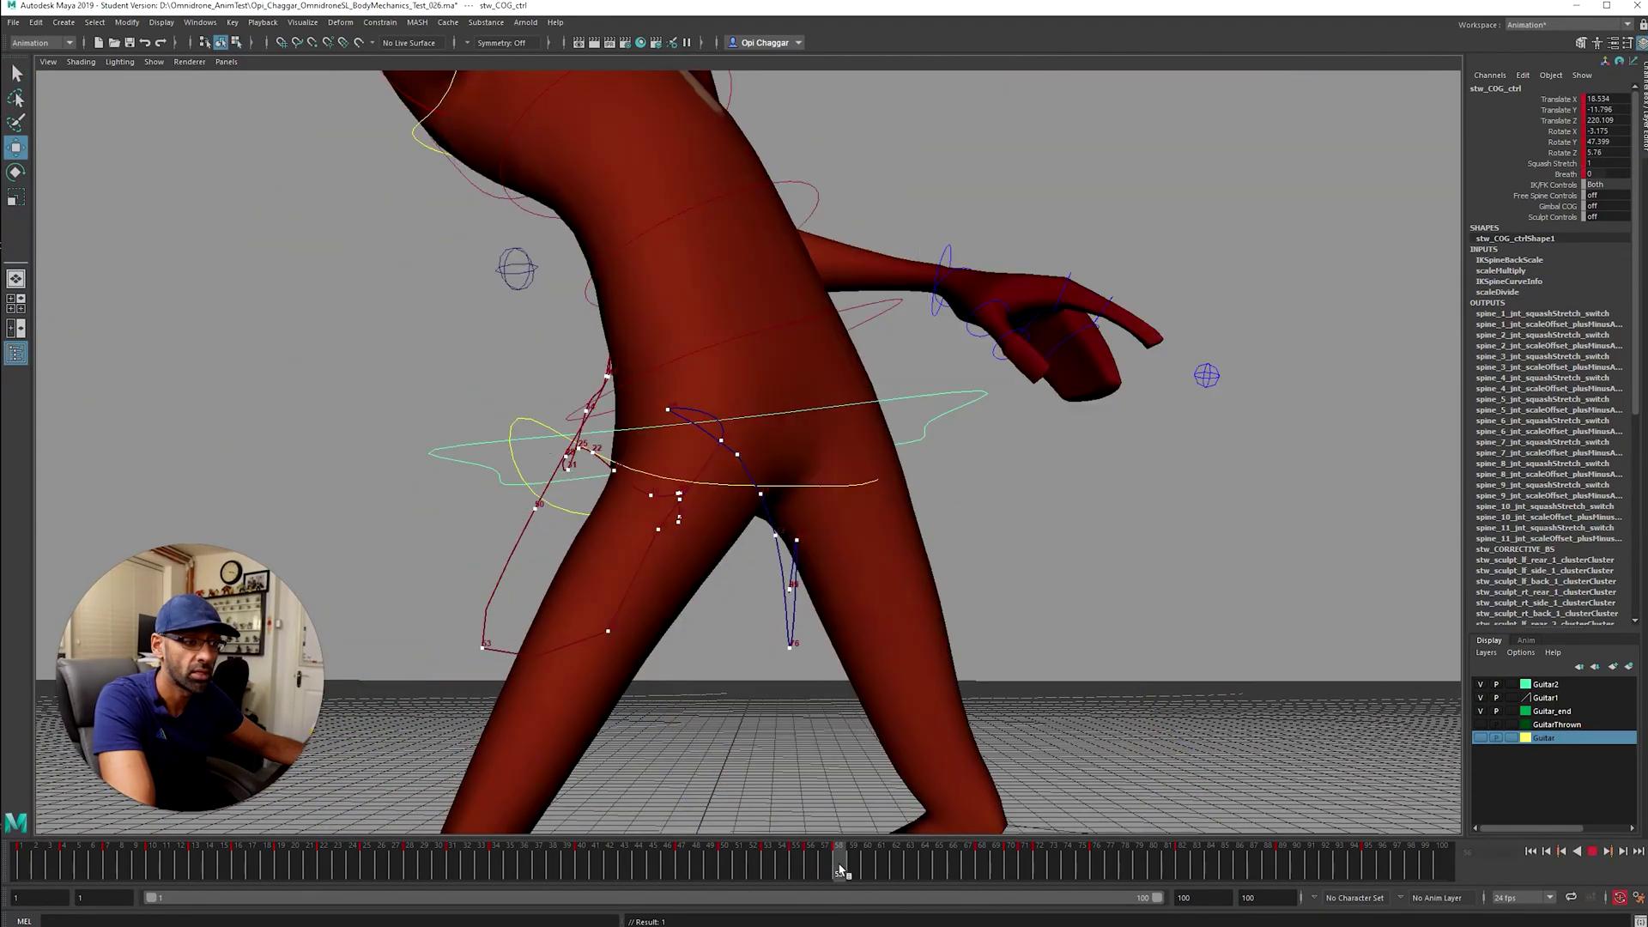
pyautogui.moveTo(726, 378); pyautogui.dragTo(817, 508)
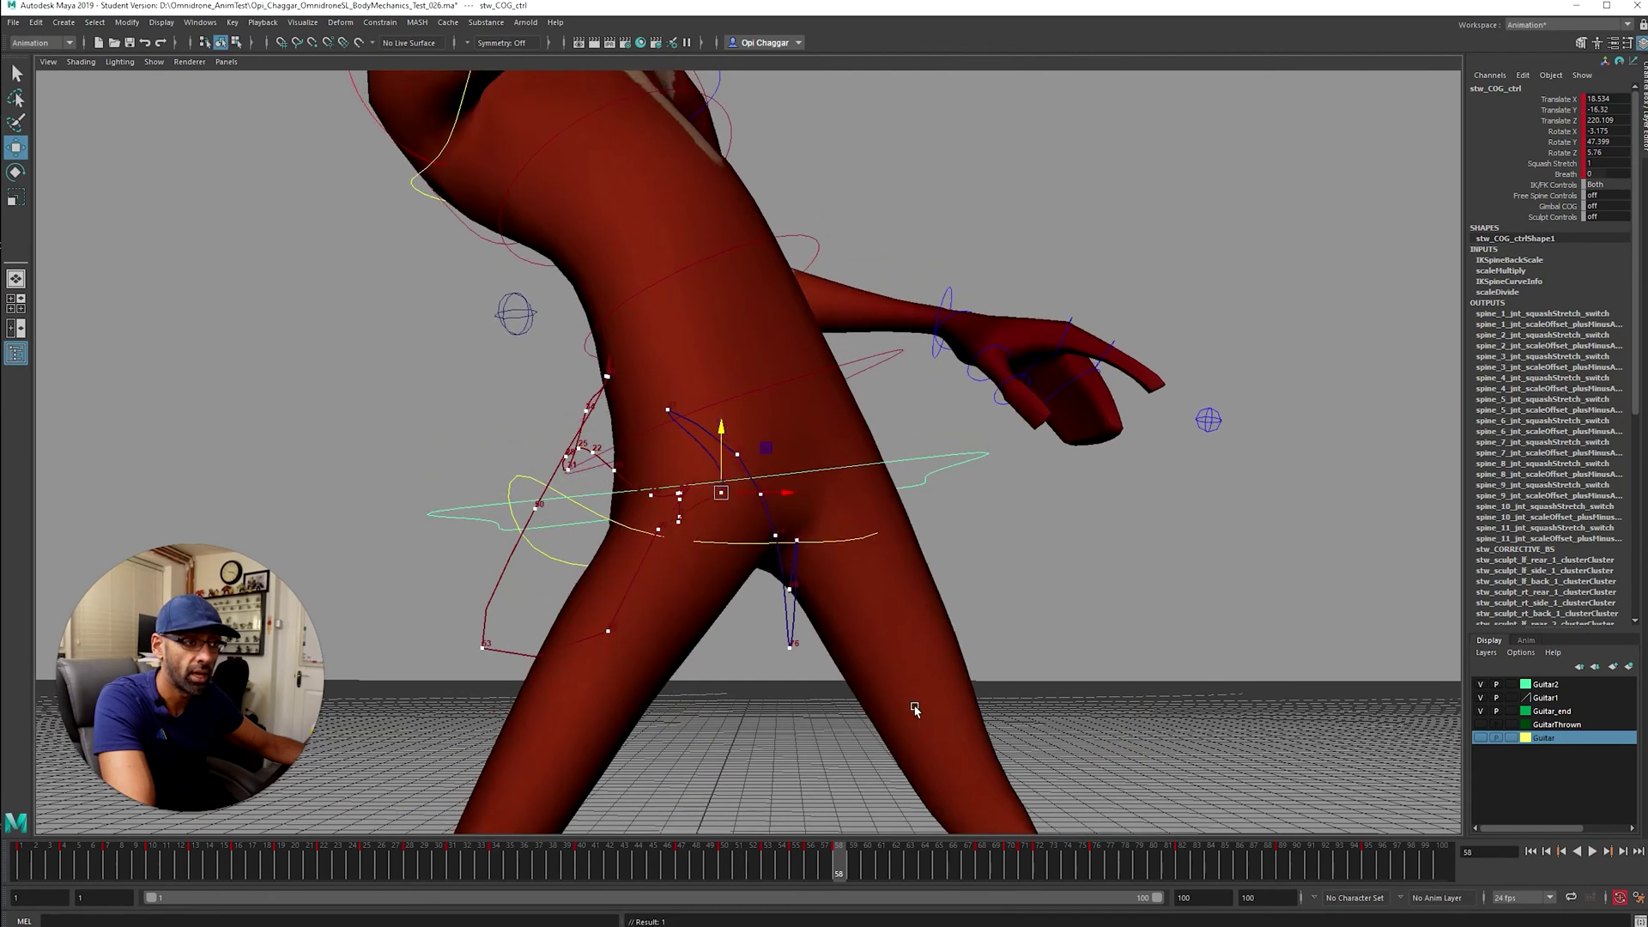
pyautogui.click(889, 855)
pyautogui.moveTo(709, 377); pyautogui.dragTo(710, 350)
# Lower the COG control at frame 63 and raise it at frame 66
pyautogui.moveTo(891, 854); pyautogui.dragTo(910, 854)
pyautogui.moveTo(716, 356); pyautogui.dragTo(845, 602)
pyautogui.press('.')
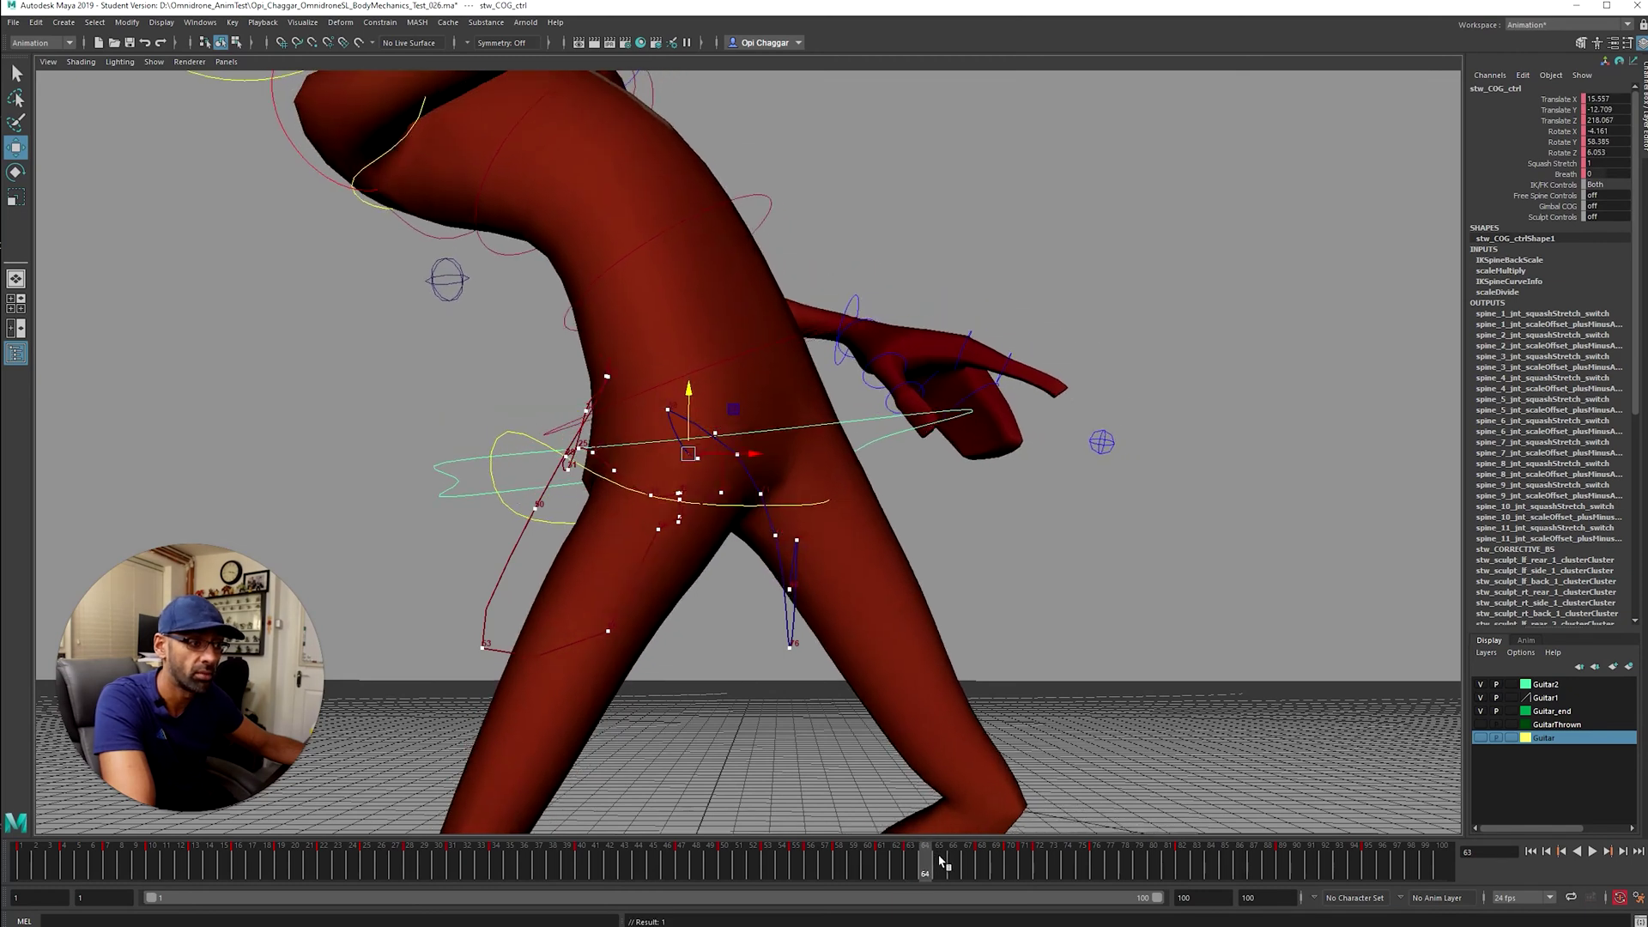
pyautogui.moveTo(682, 361); pyautogui.dragTo(682, 320)
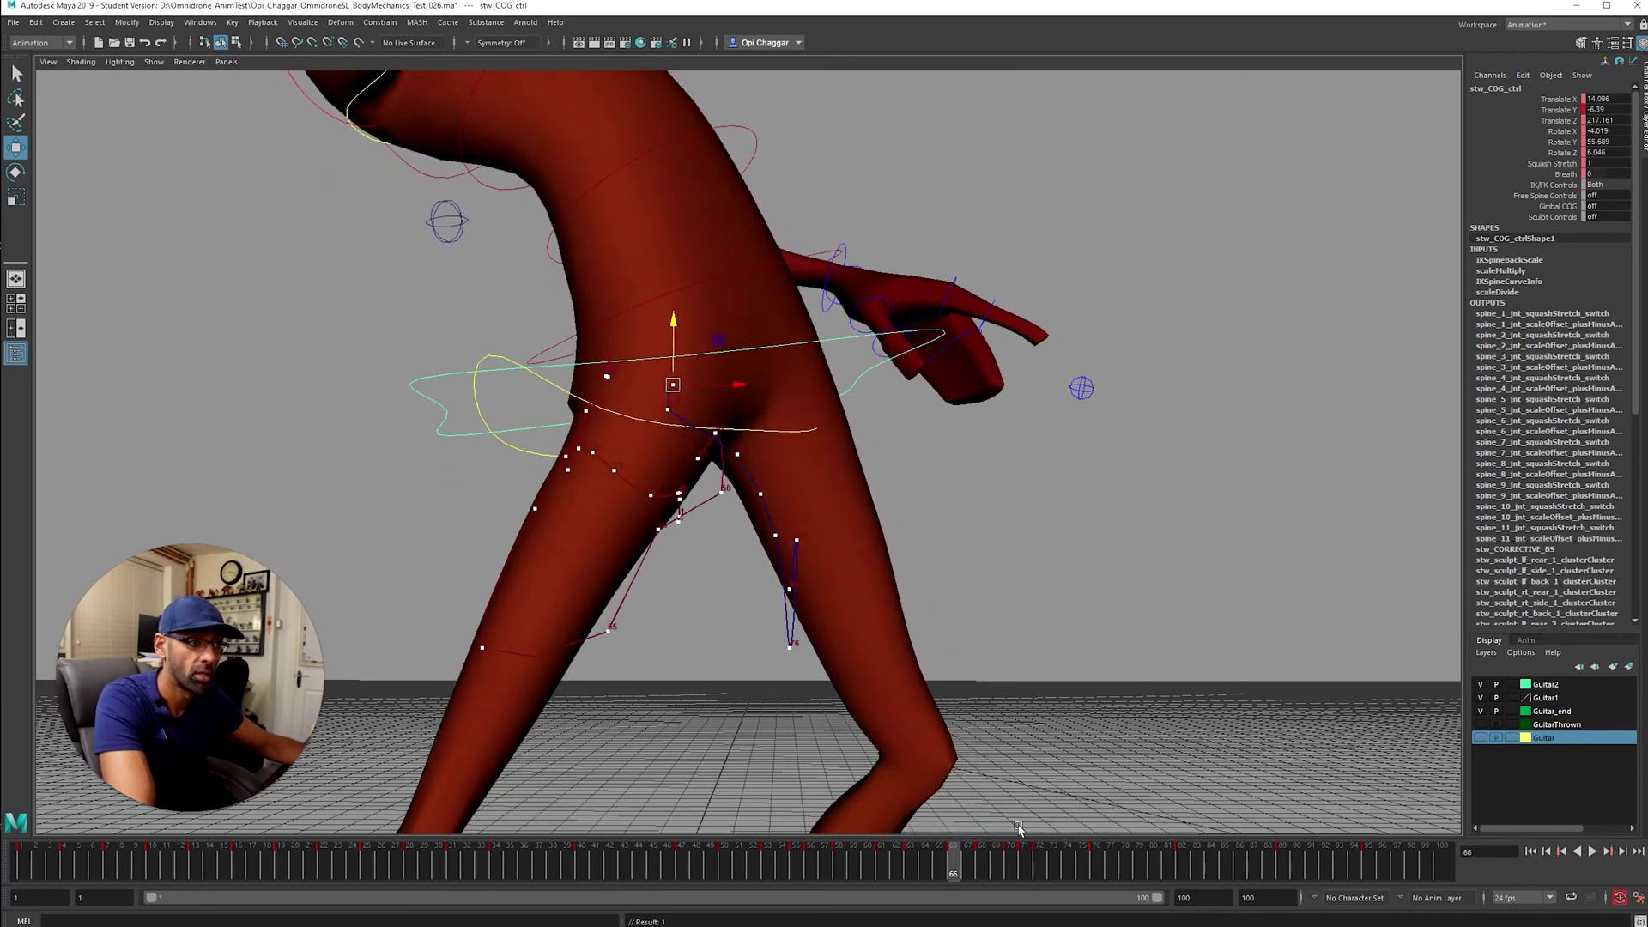
# Lower the COG control at frame 70 and advance through the following keys to frame 73
pyautogui.moveTo(965, 855); pyautogui.dragTo(1011, 855)
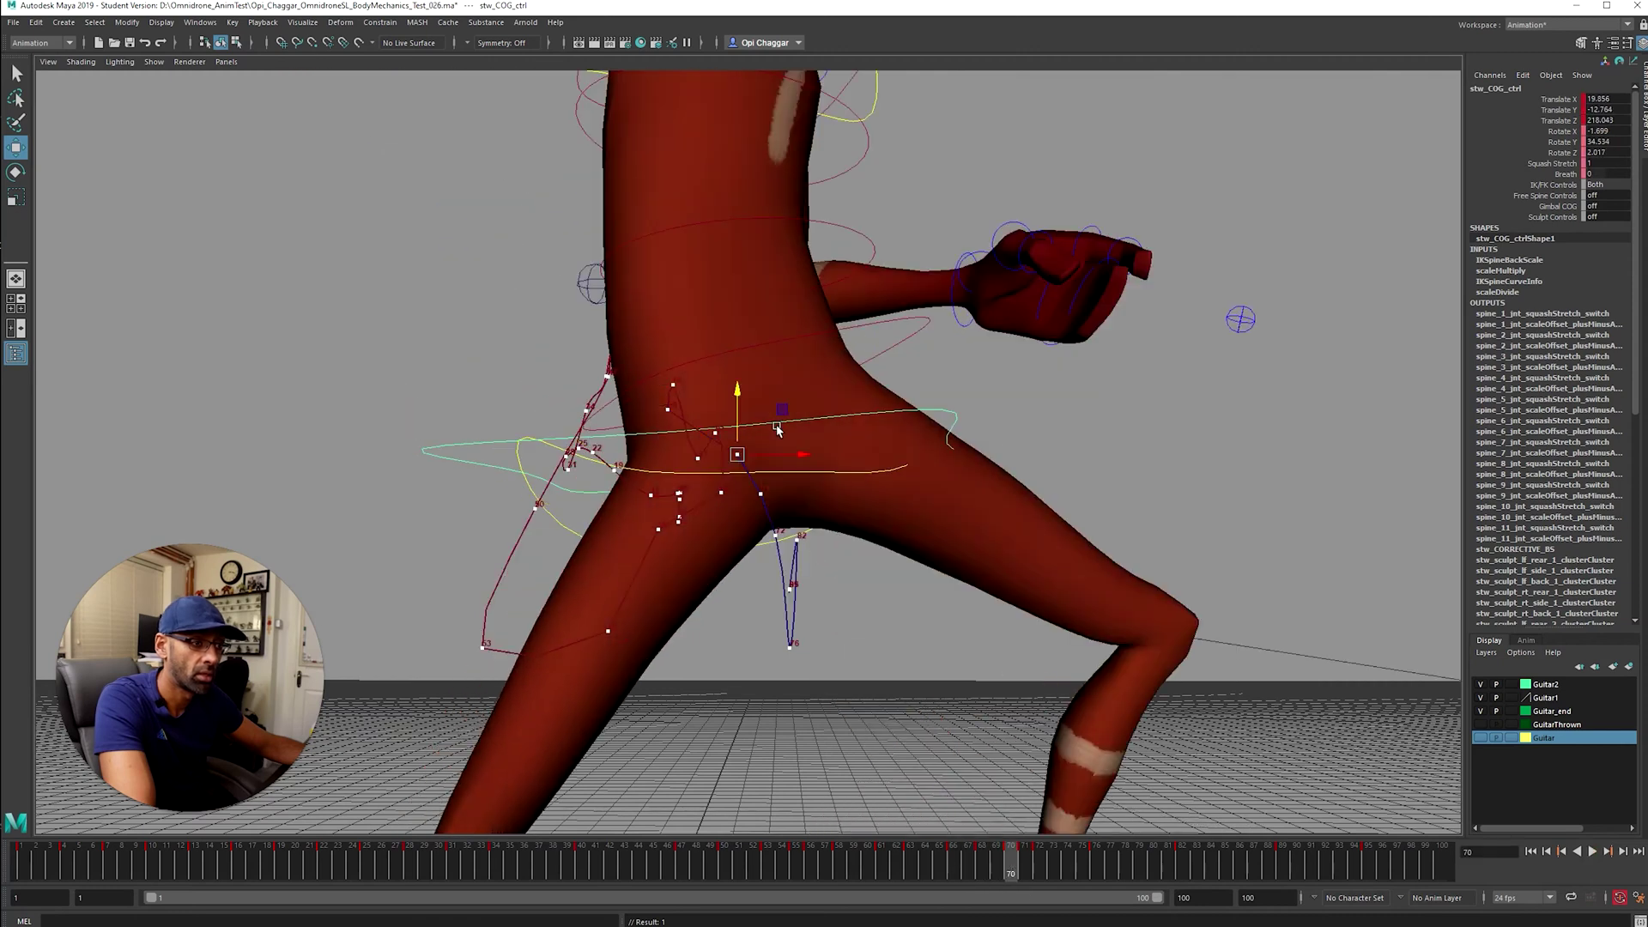
pyautogui.moveTo(736, 454); pyautogui.dragTo(805, 482)
pyautogui.press('.')
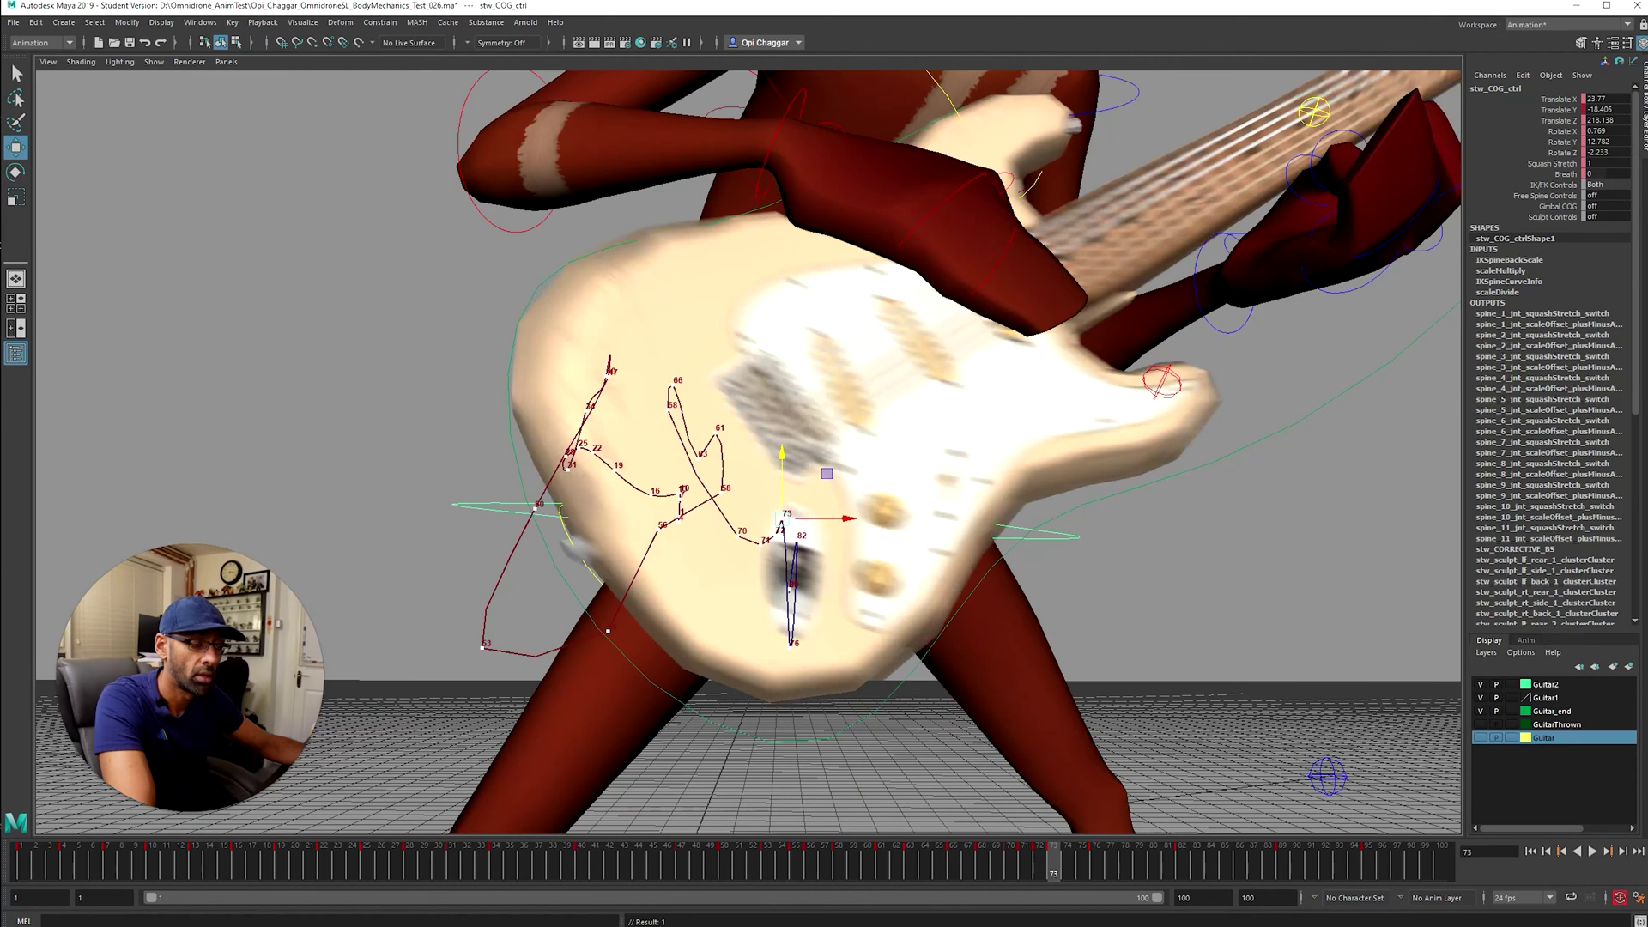
# Scrub back to frame 50 and view the whole character with the altered COG trail
pyautogui.moveTo(968, 857); pyautogui.dragTo(724, 849)
pyautogui.keyDown('alt'); pyautogui.moveTo(806, 739); pyautogui.dragTo(306, 456, button='right'); pyautogui.keyUp('alt')
pyautogui.keyDown('alt'); pyautogui.moveTo(305, 455); pyautogui.dragTo(339, 484); pyautogui.keyUp('alt')
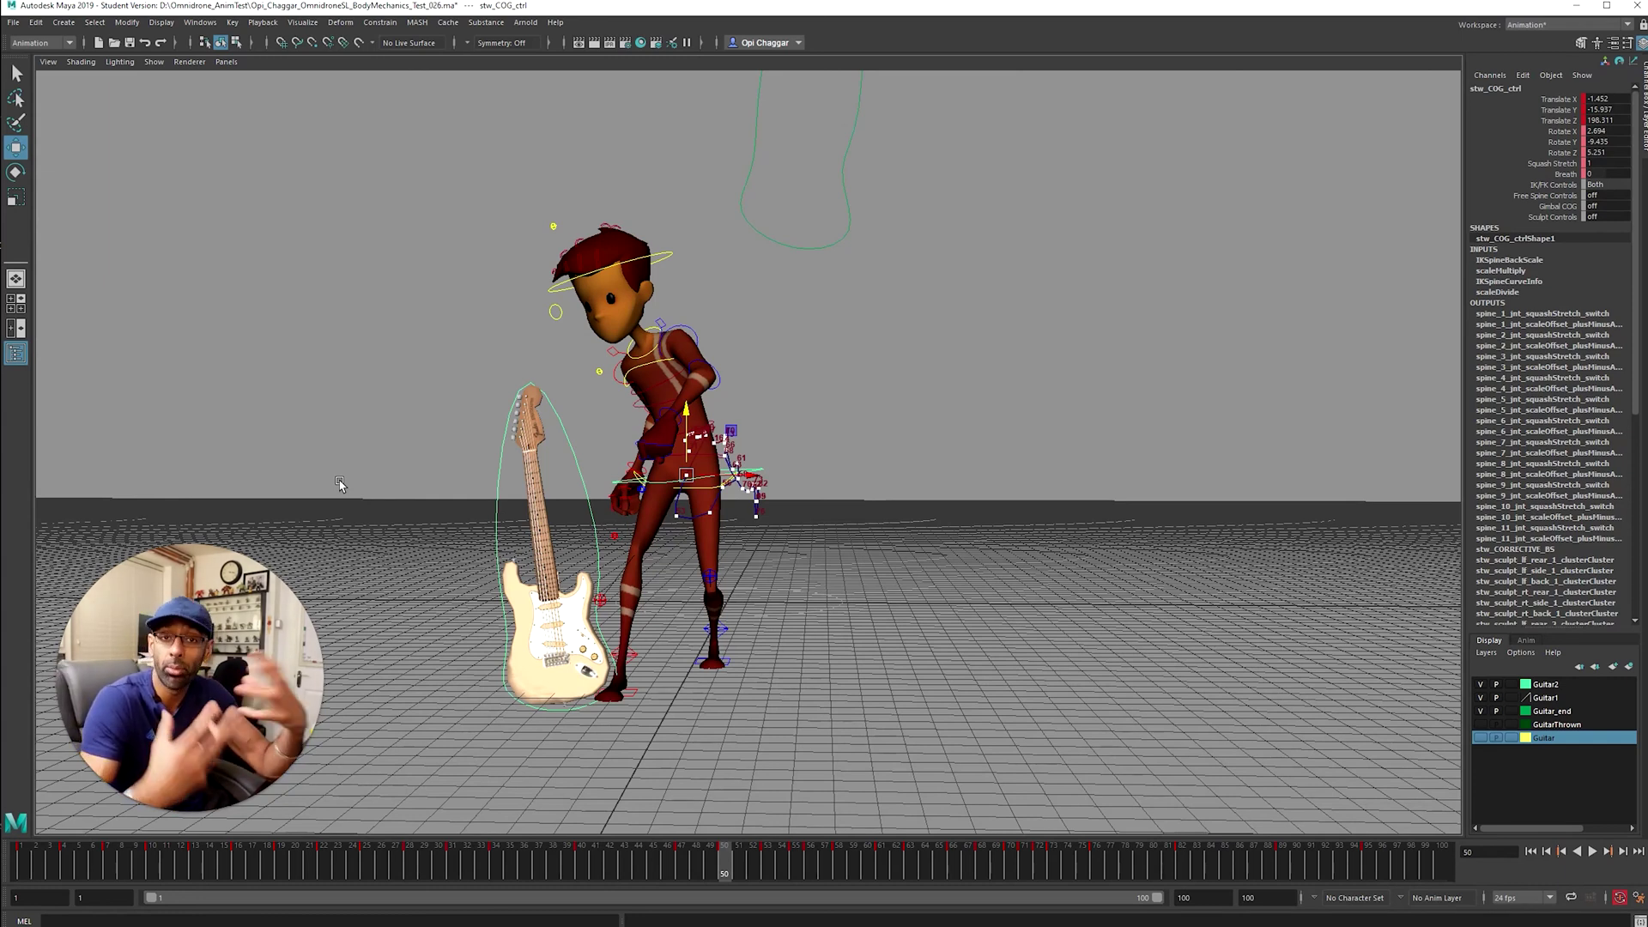
# Play back the animation with the altered COG keys, stop it, and scrub to frame 93
pyautogui.hotkey('alt', 'v')
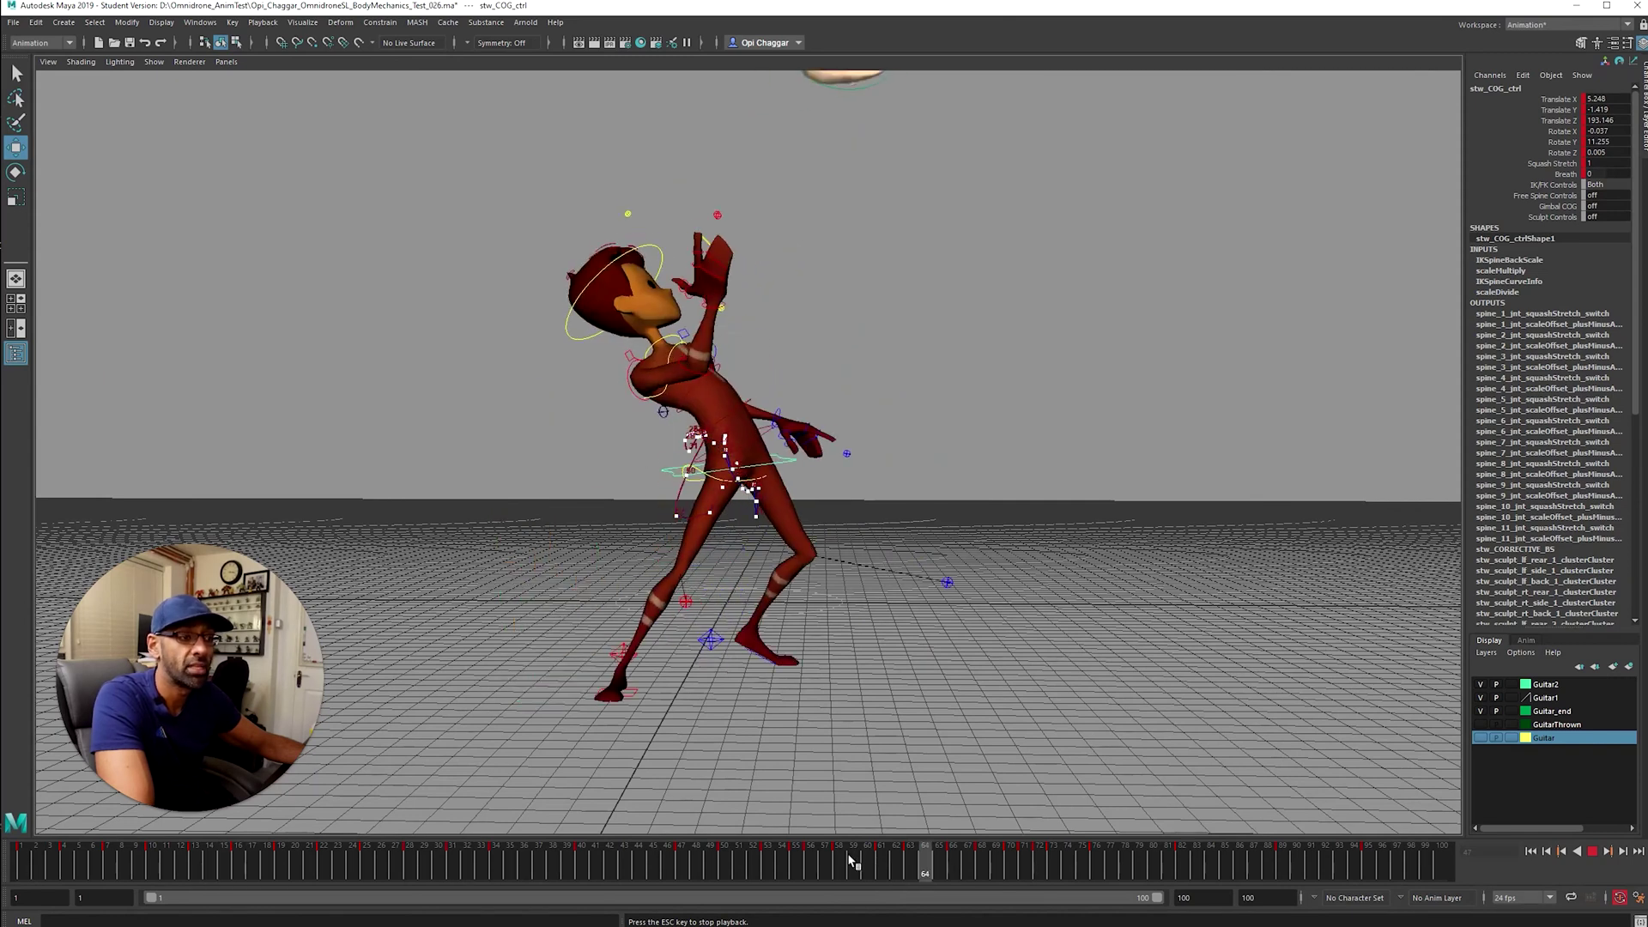
pyautogui.press('Escape')
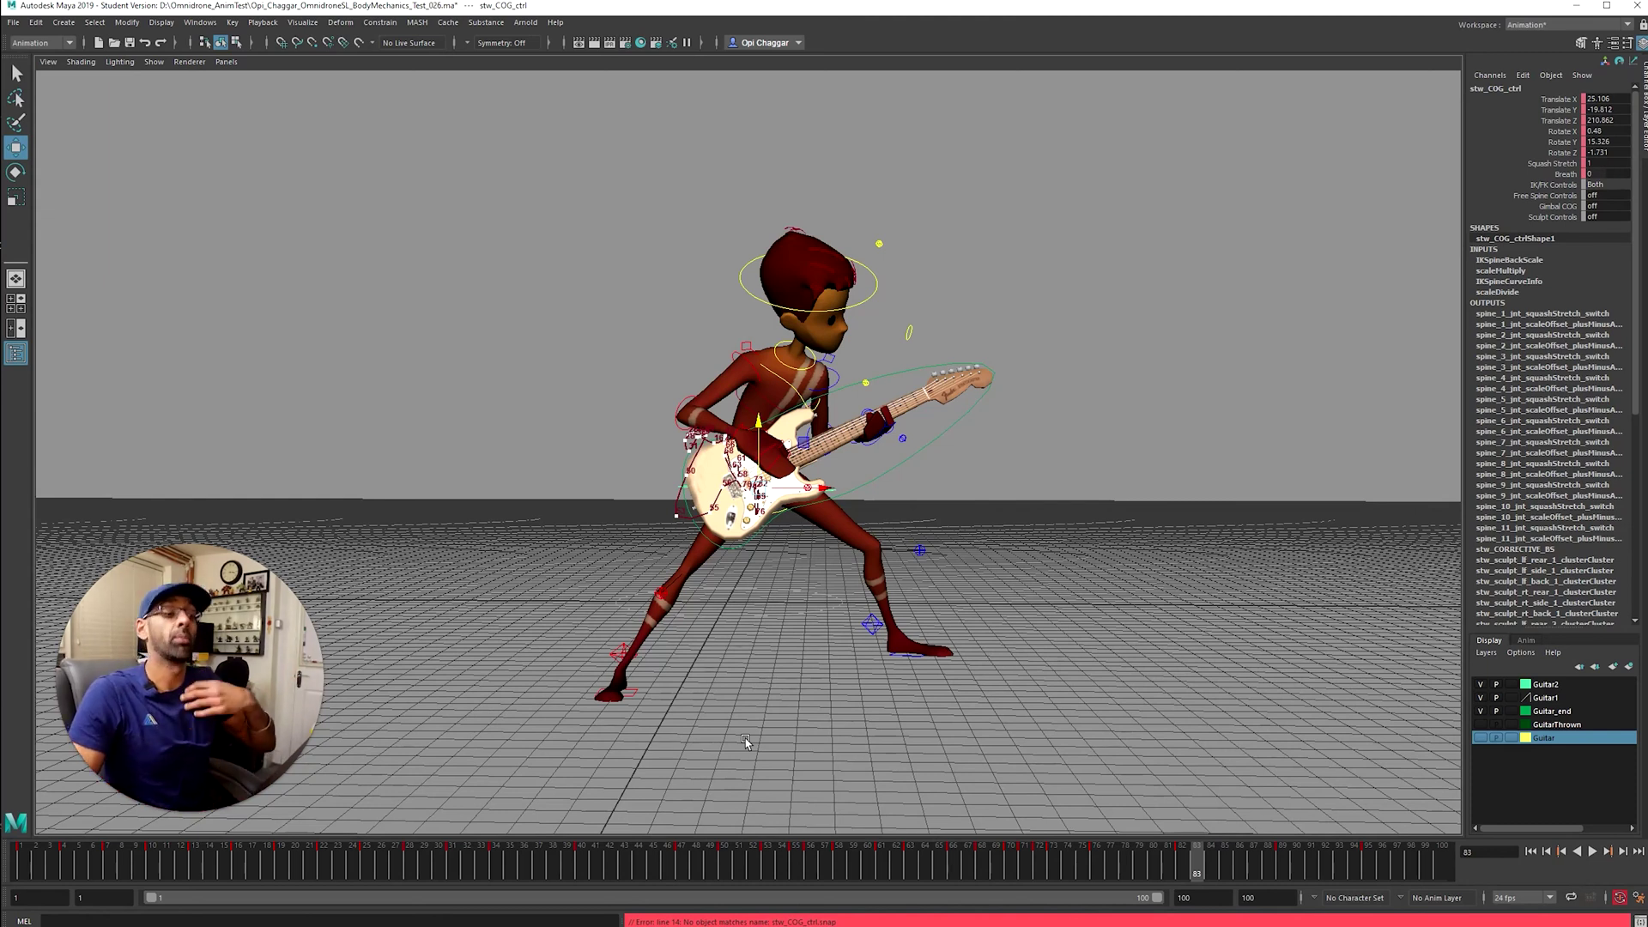
pyautogui.moveTo(843, 870); pyautogui.dragTo(1336, 859)
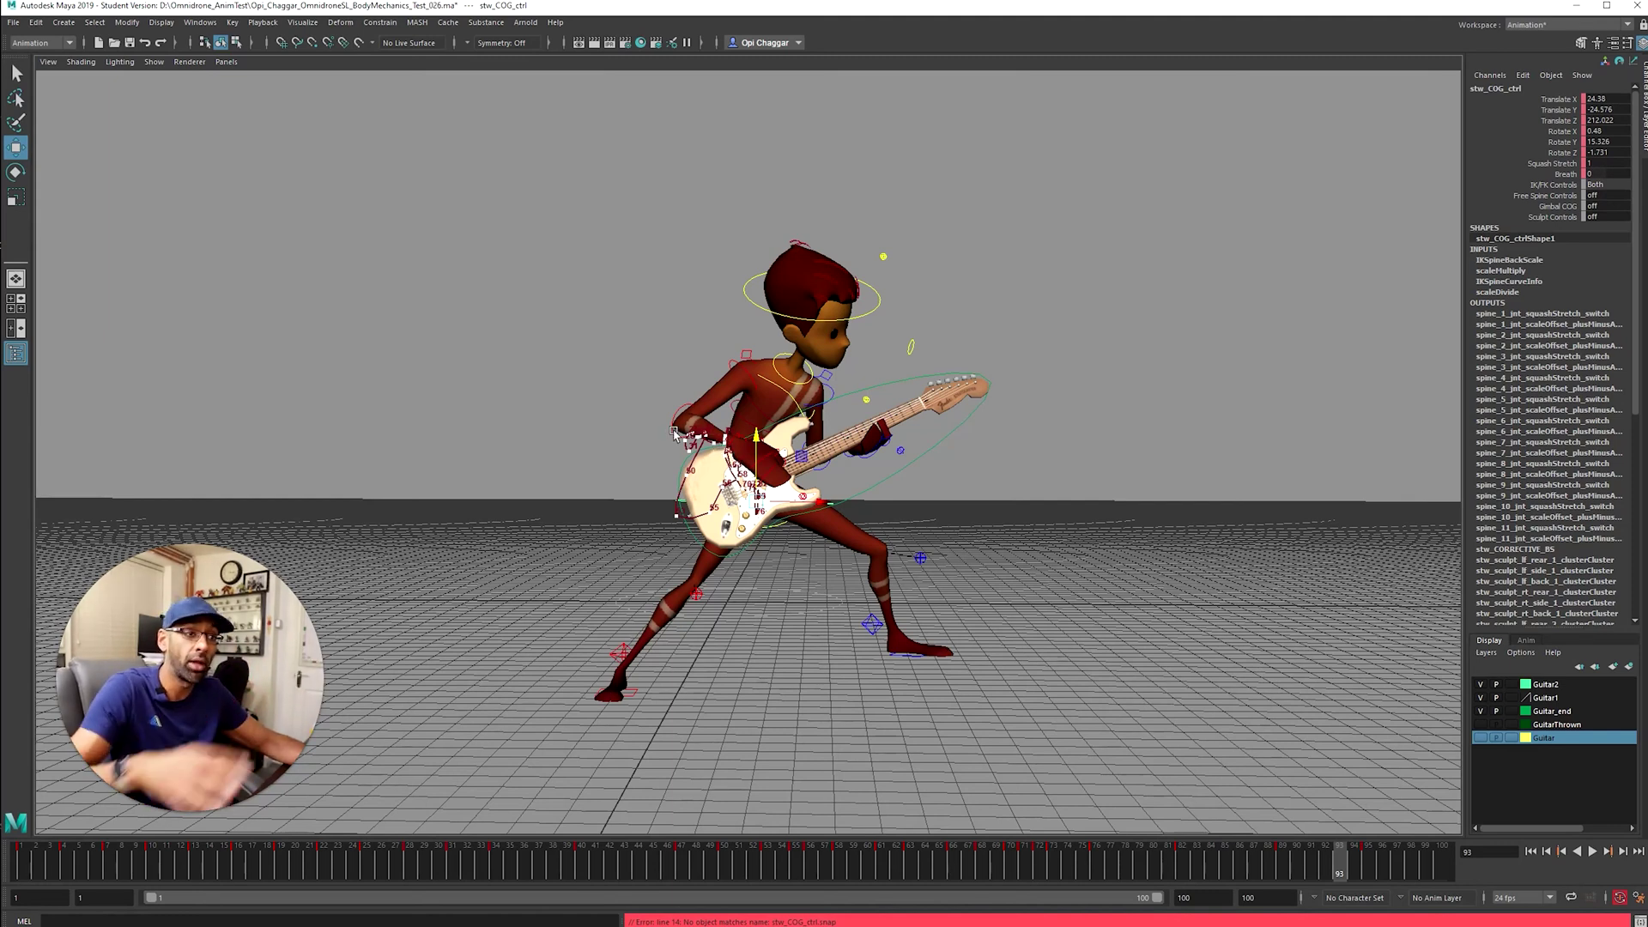
# Create a motion trail for the left foot IK control with the character at frame 41
pyautogui.click(596, 862)
pyautogui.keyDown('alt'); pyautogui.moveTo(730, 649); pyautogui.dragTo(532, 642); pyautogui.keyUp('alt')
pyautogui.click(765, 625)
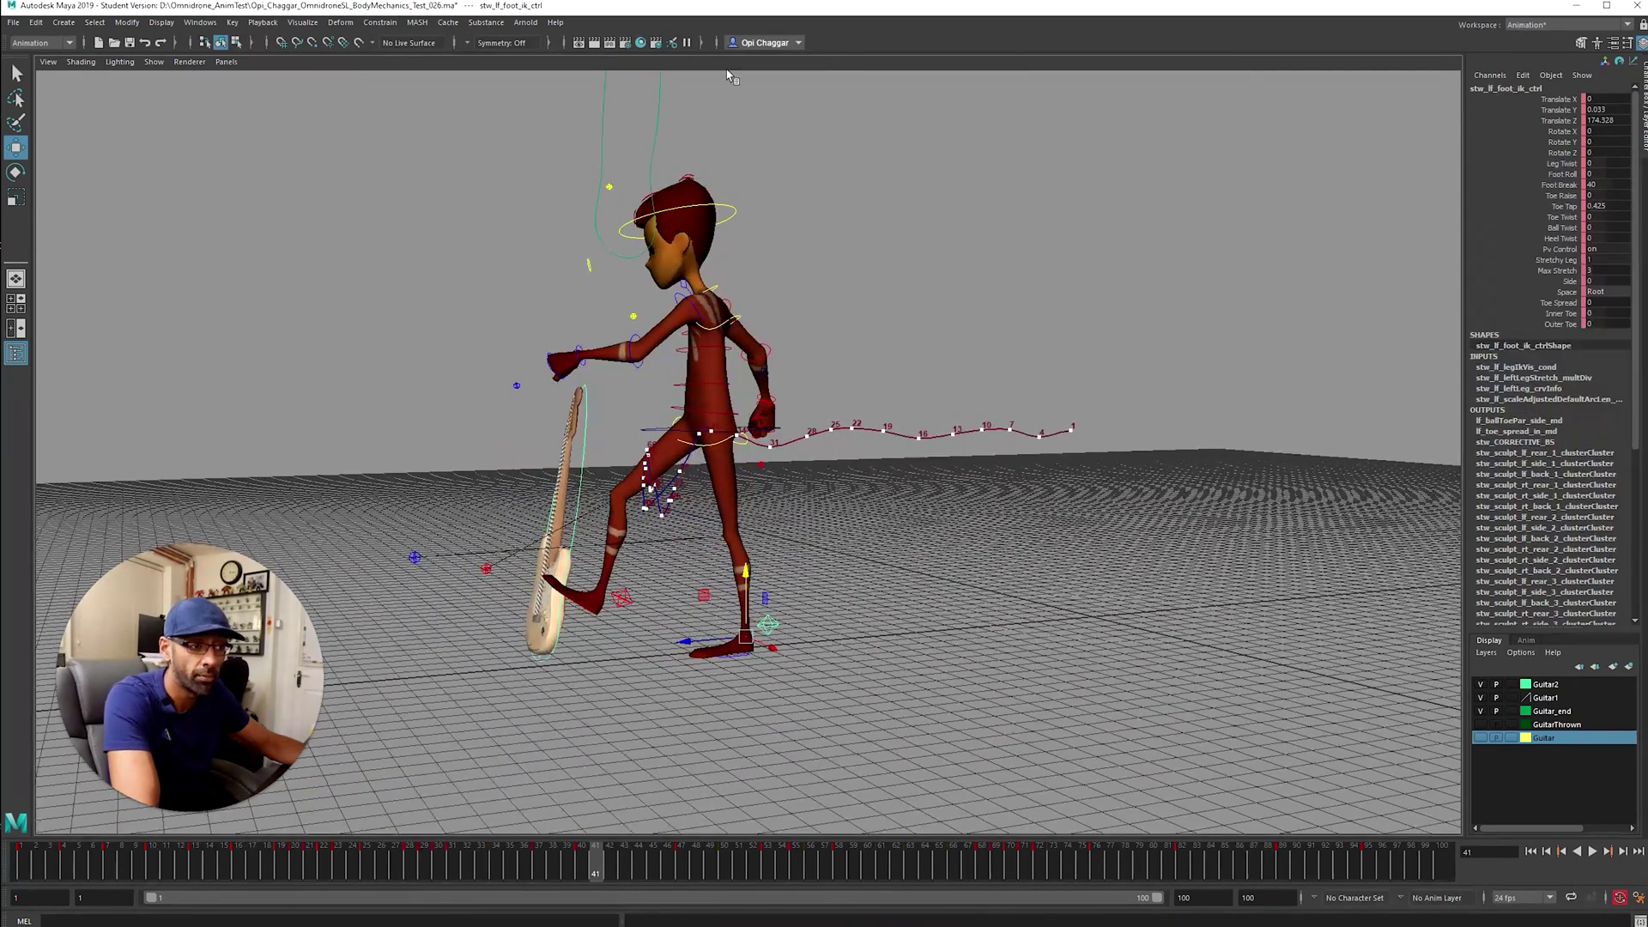
pyautogui.click(305, 23)
pyautogui.click(347, 57)
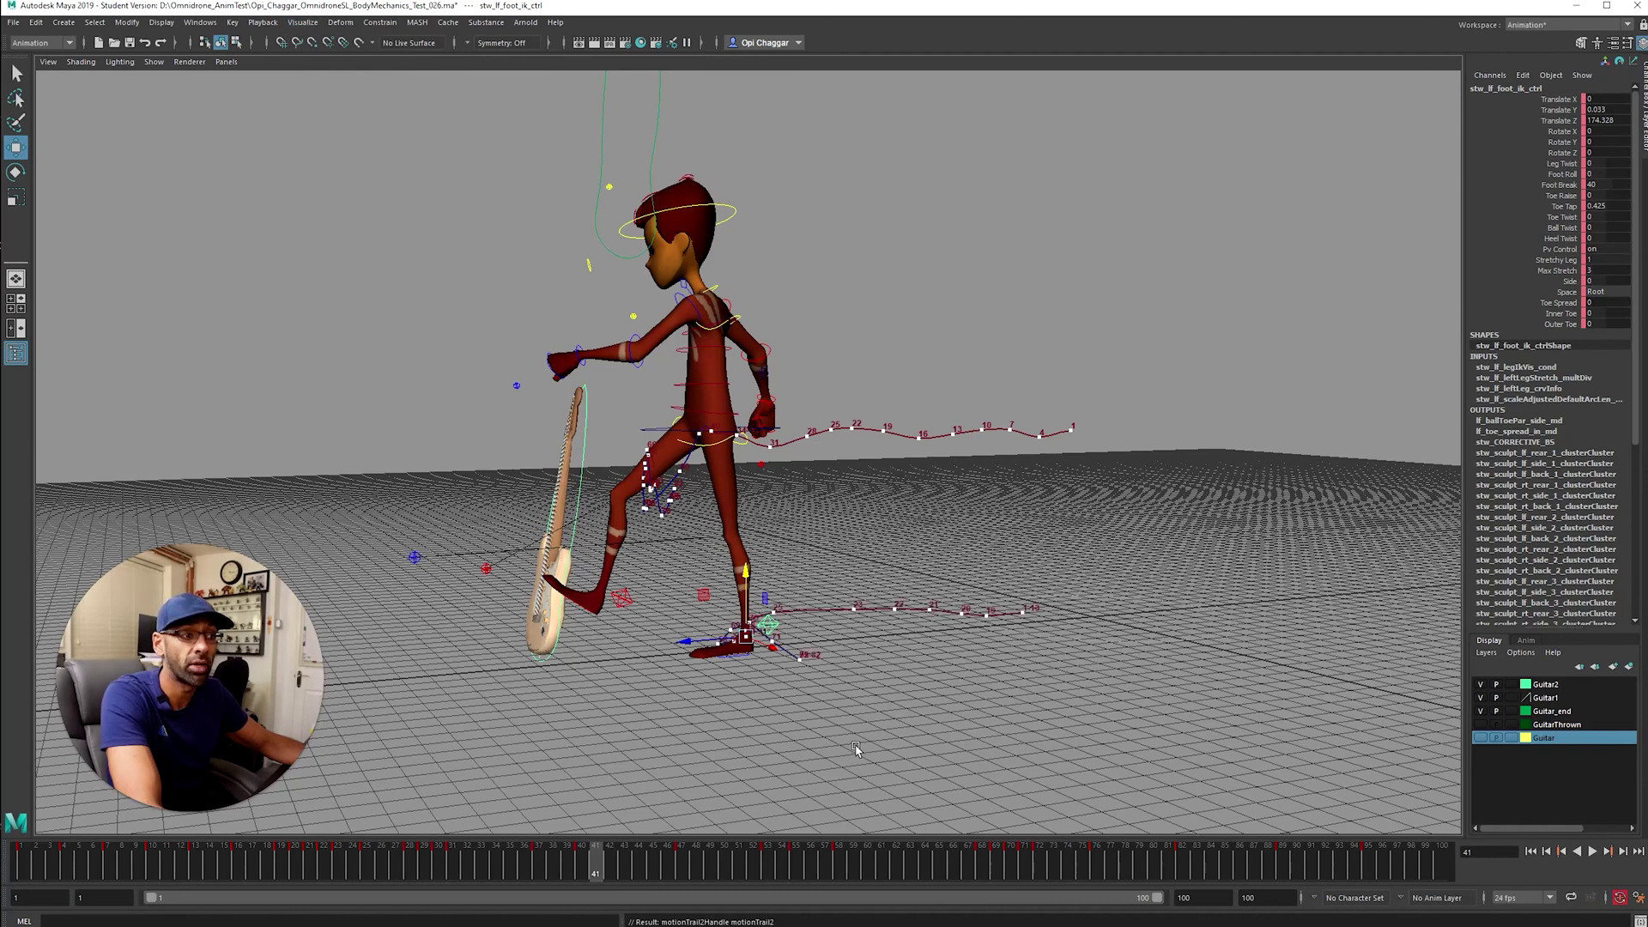
# Play the animation, stop at frame 34, and create a motion trail for the right foot IK control
pyautogui.keyDown('alt'); pyautogui.moveTo(855, 750); pyautogui.dragTo(779, 750); pyautogui.keyUp('alt')
pyautogui.hotkey('alt', 'v')
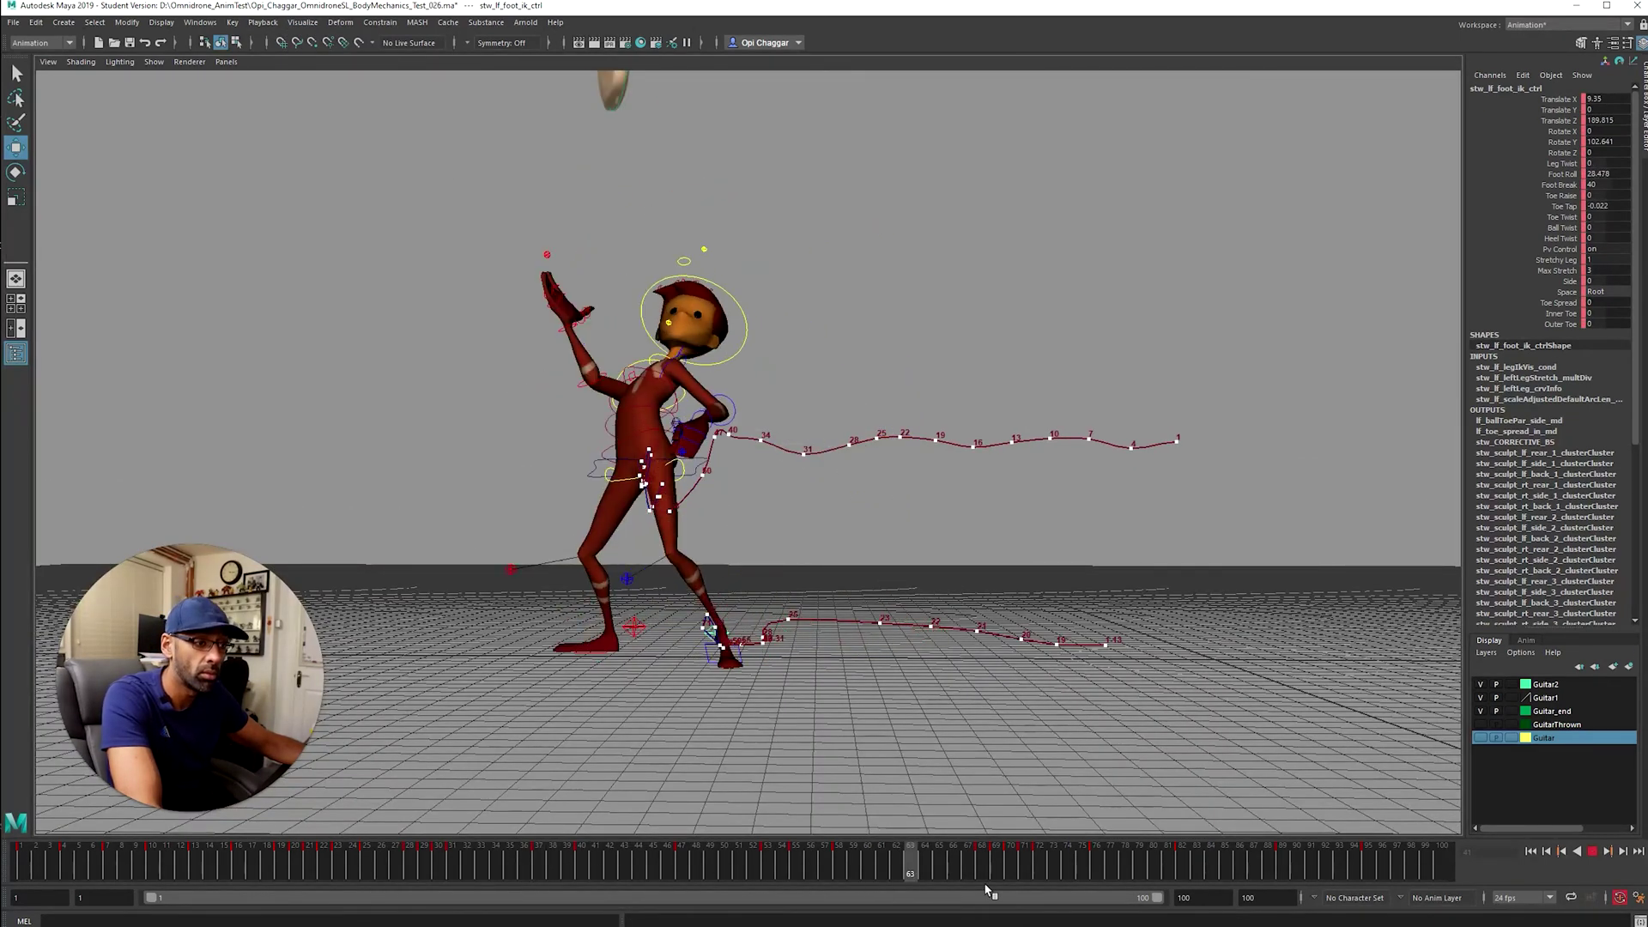
pyautogui.moveTo(506, 847); pyautogui.dragTo(498, 845)
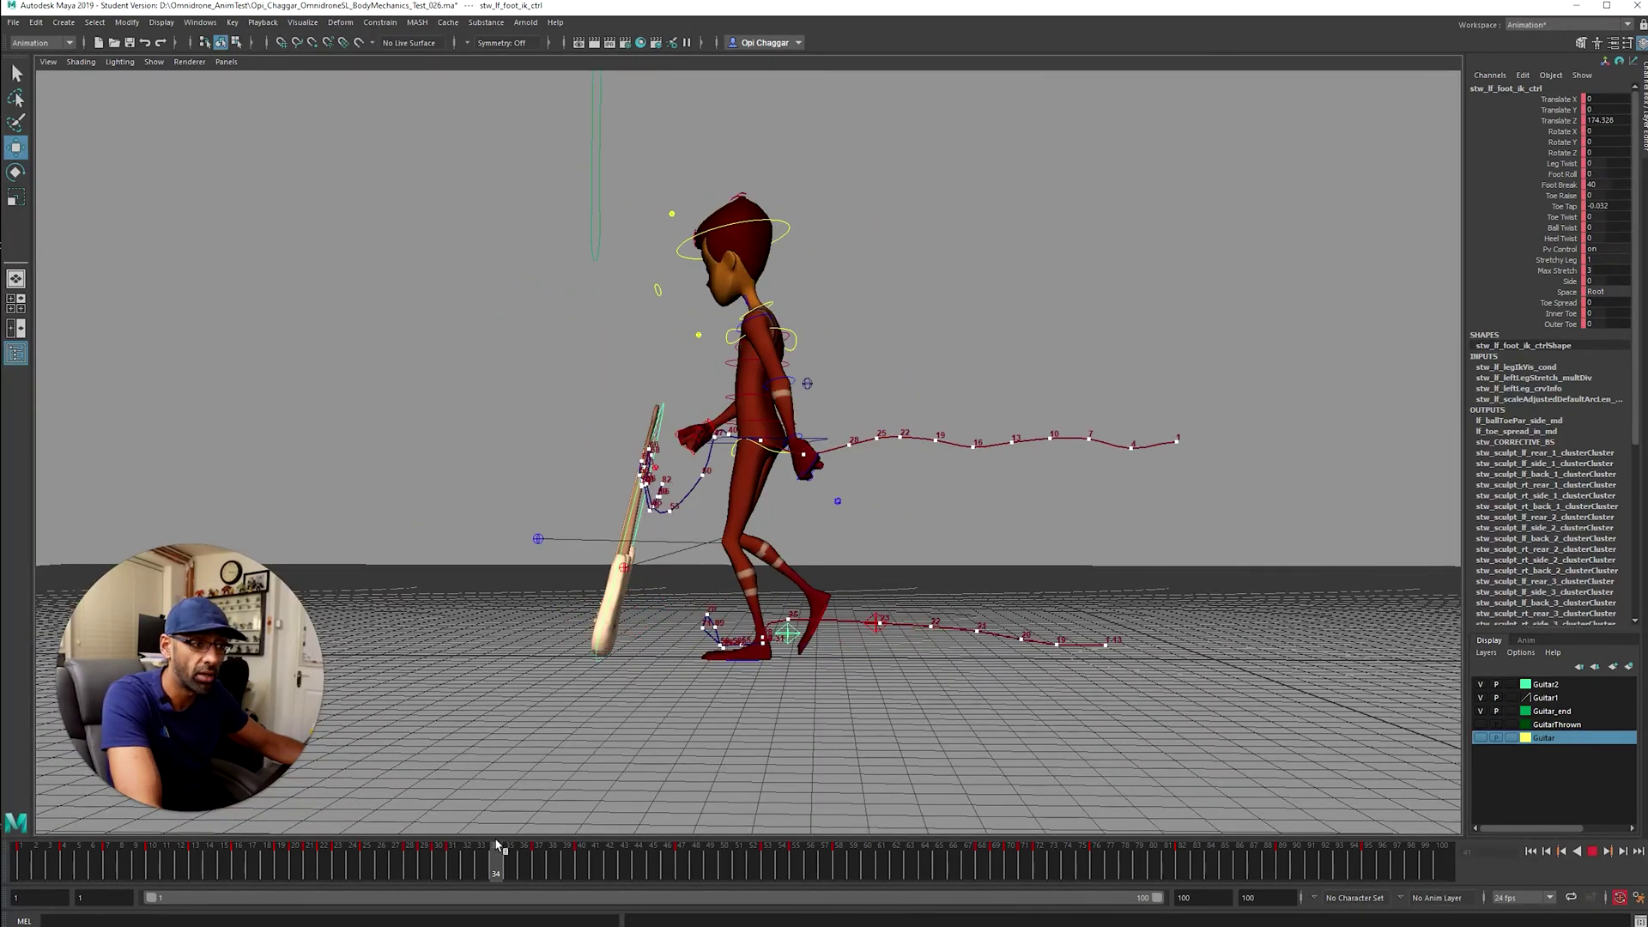
pyautogui.click(875, 619)
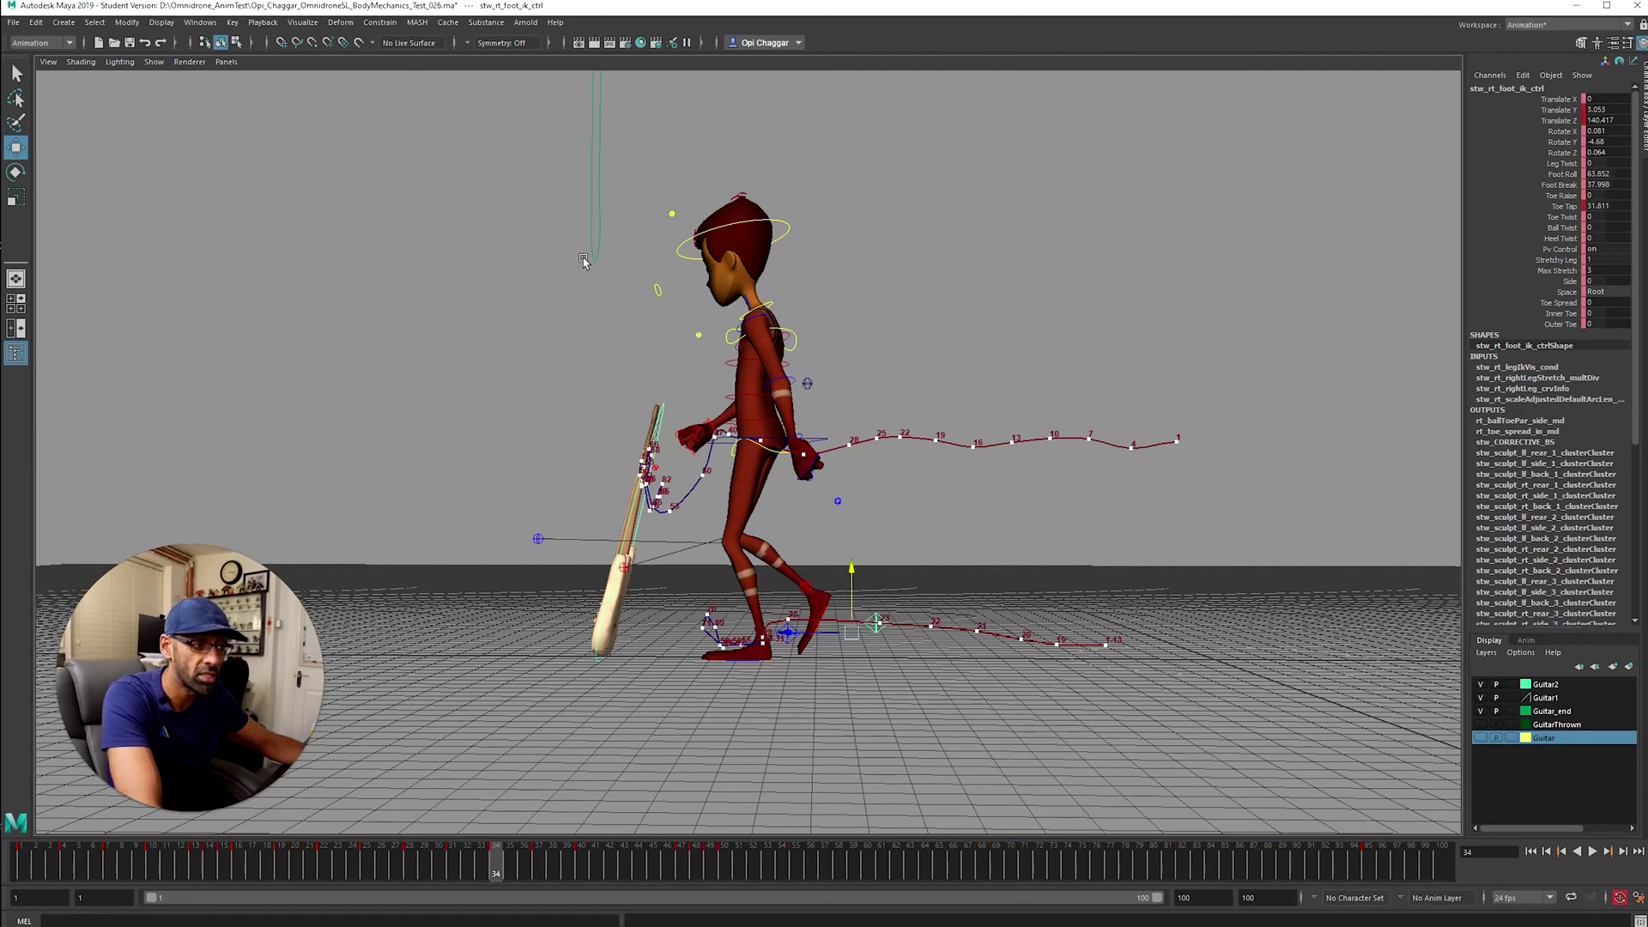
pyautogui.click(380, 24)
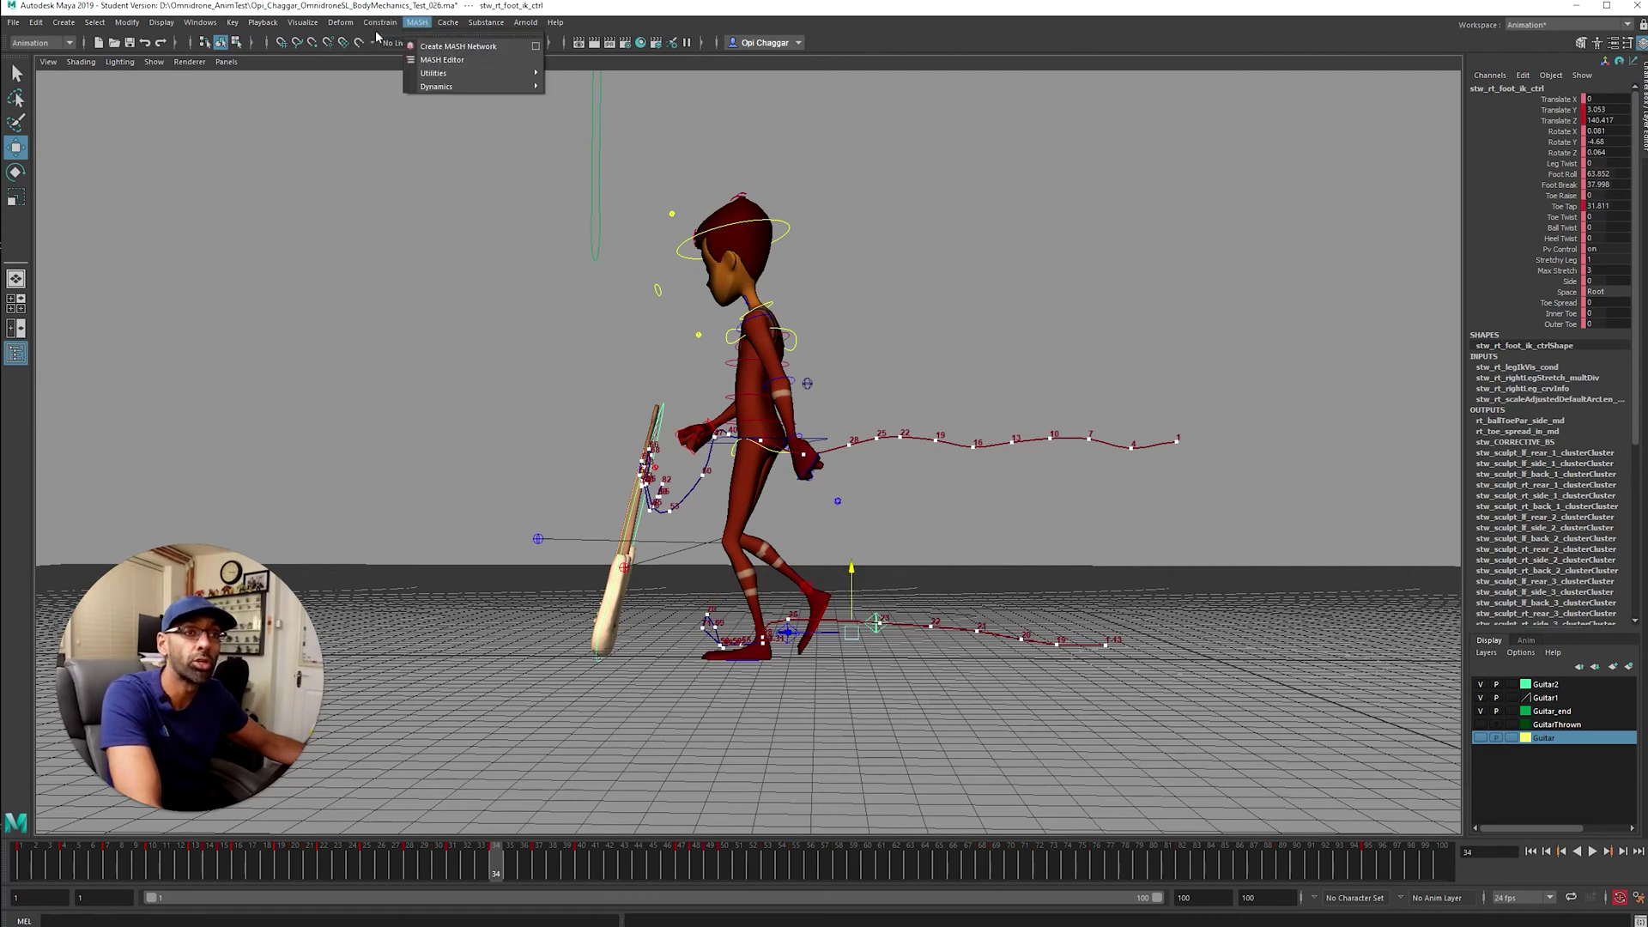
pyautogui.click(360, 56)
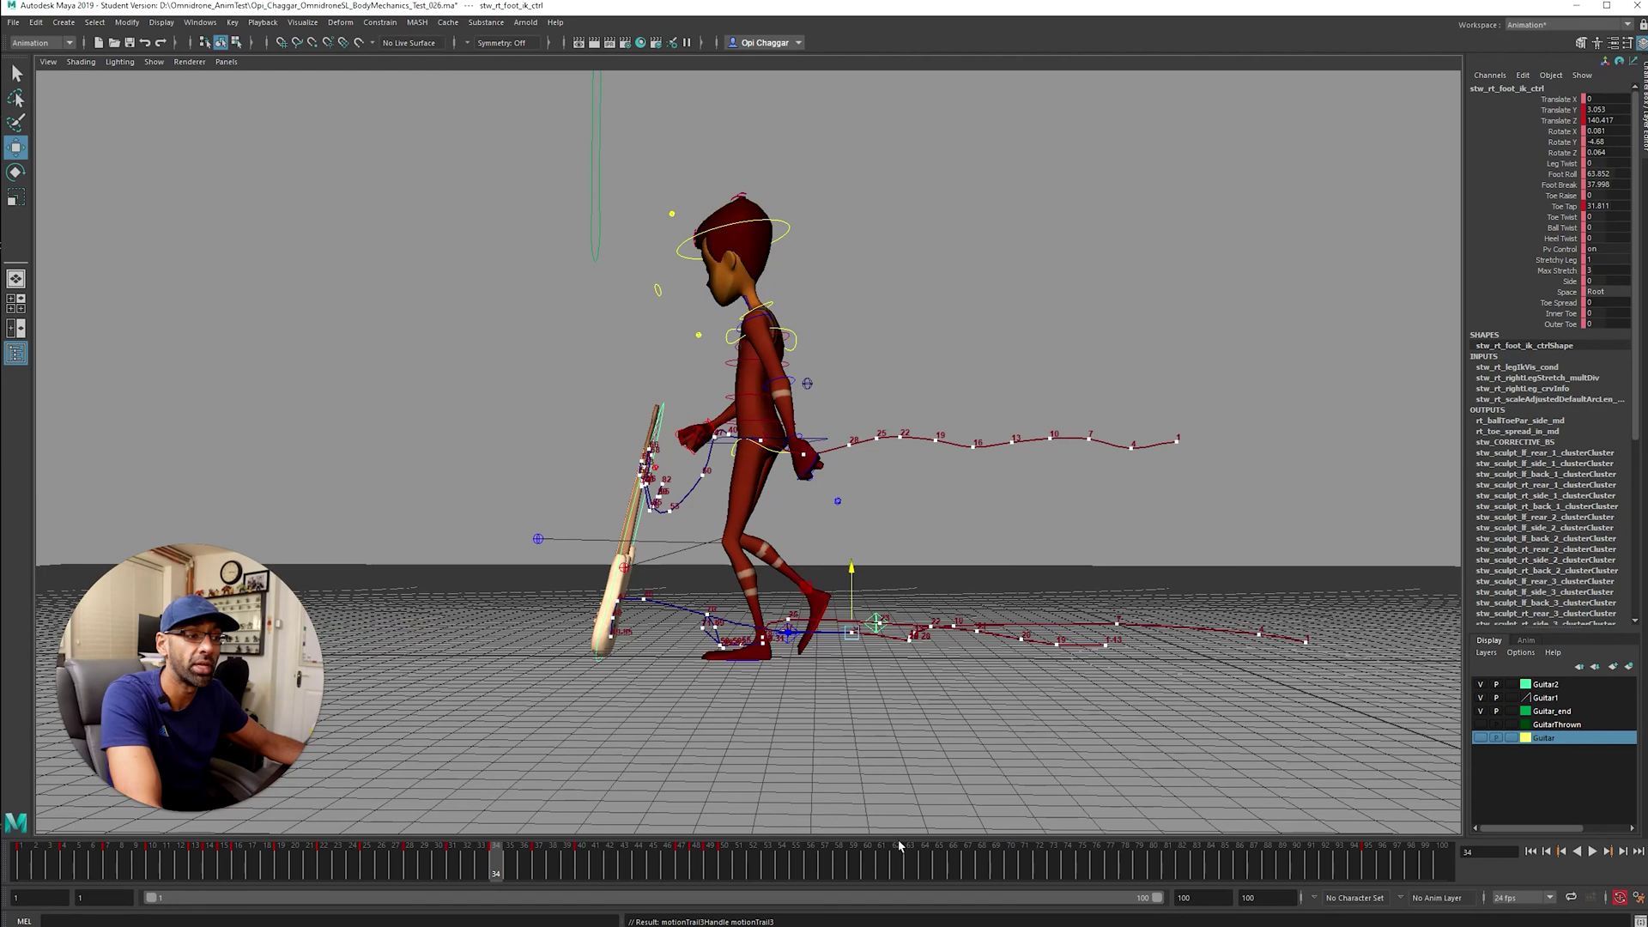
# Examine both foot motion trails from the side and front while scrubbing through the walk and guitar catch
pyautogui.click(852, 864)
pyautogui.moveTo(824, 864); pyautogui.dragTo(1067, 864)
pyautogui.keyDown('alt'); pyautogui.moveTo(746, 616); pyautogui.dragTo(511, 781); pyautogui.keyUp('alt')
pyautogui.moveTo(438, 866)
pyautogui.mouseDown()
pyautogui.moveTo(861, 898)
pyautogui.moveTo(467, 864)
pyautogui.mouseUp()
pyautogui.keyDown('alt'); pyautogui.moveTo(867, 605); pyautogui.dragTo(912, 642); pyautogui.keyUp('alt')
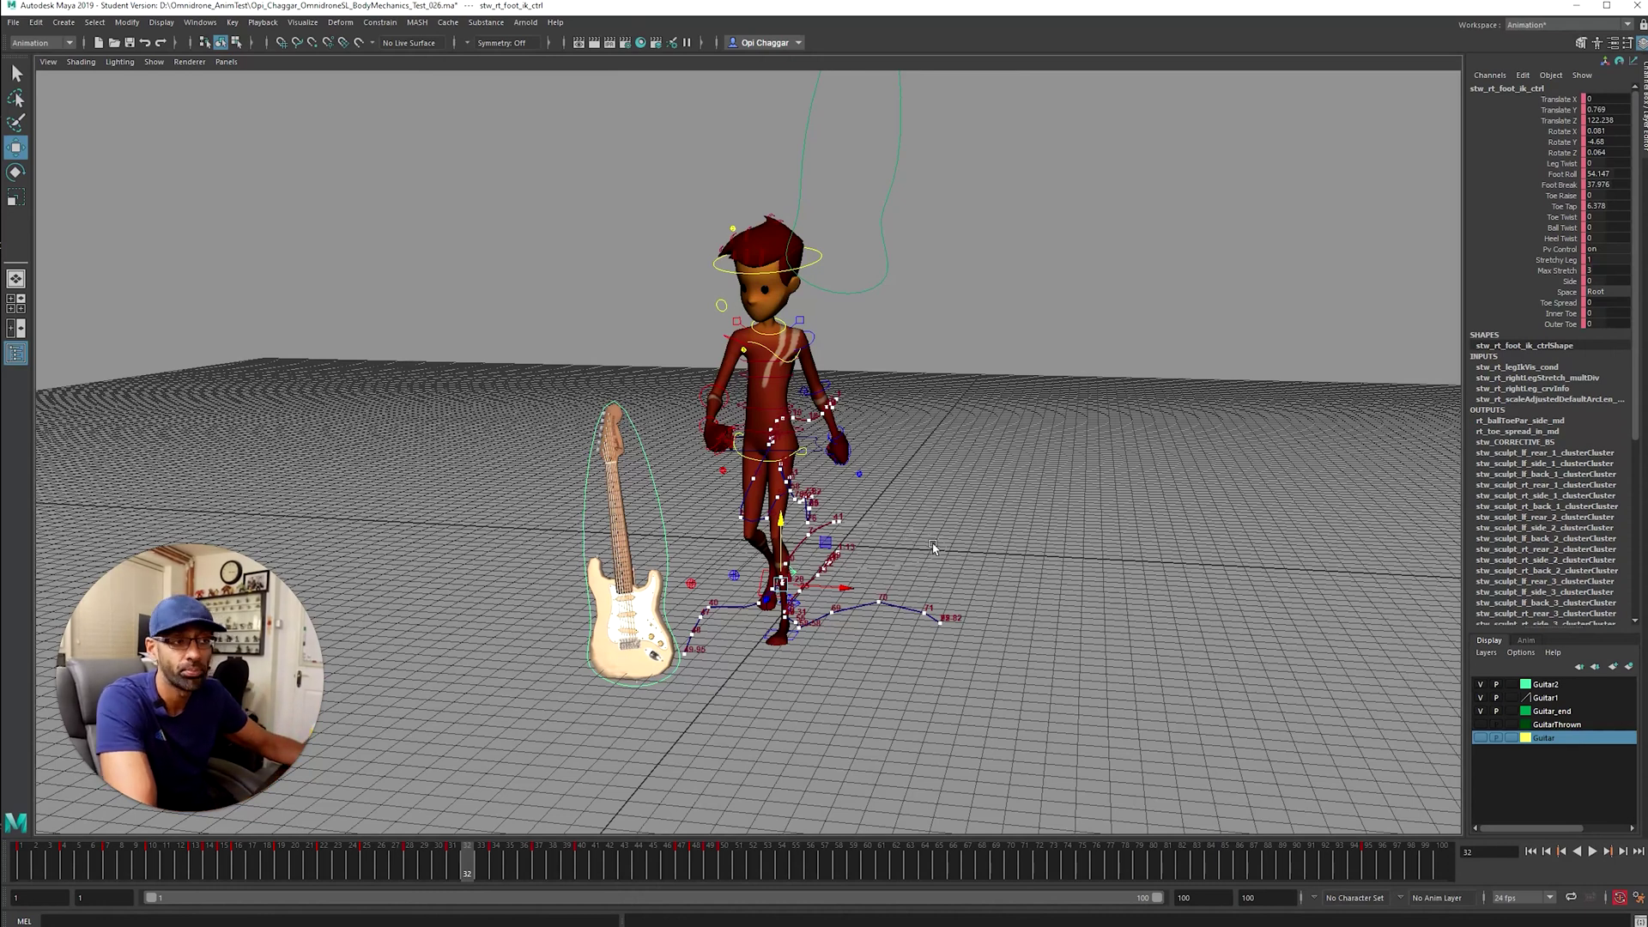
pyautogui.keyDown('alt'); pyautogui.moveTo(933, 547); pyautogui.dragTo(912, 536); pyautogui.keyUp('alt')
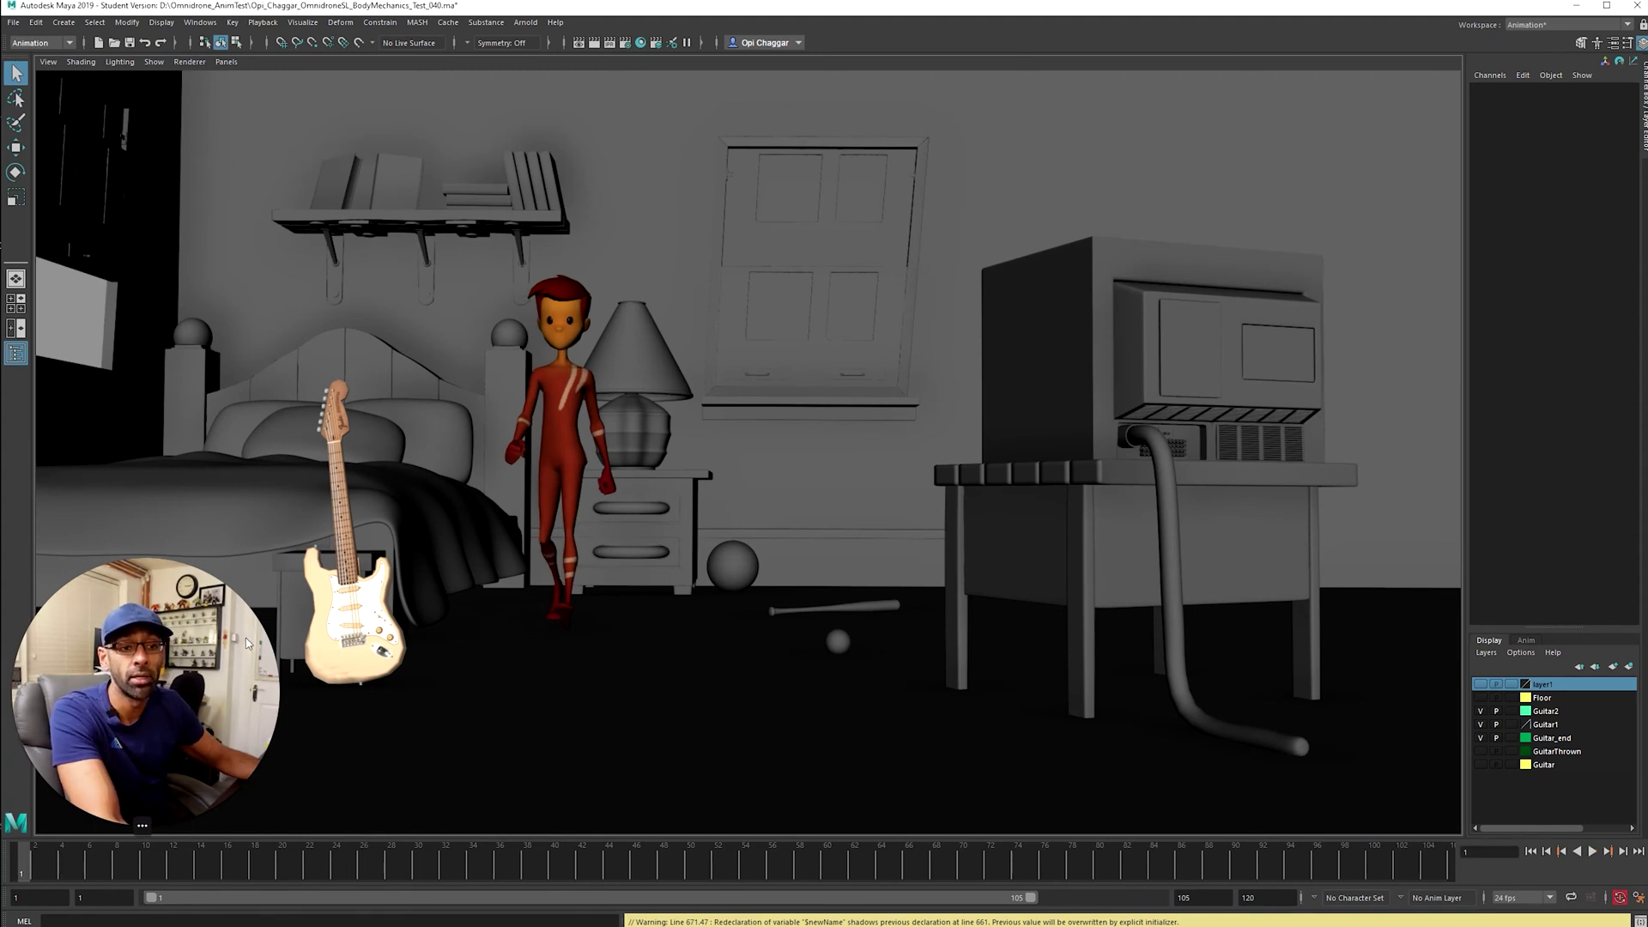
# Play the bedroom version of the guitar shot and return to frame 1
pyautogui.hotkey('alt', 'v')
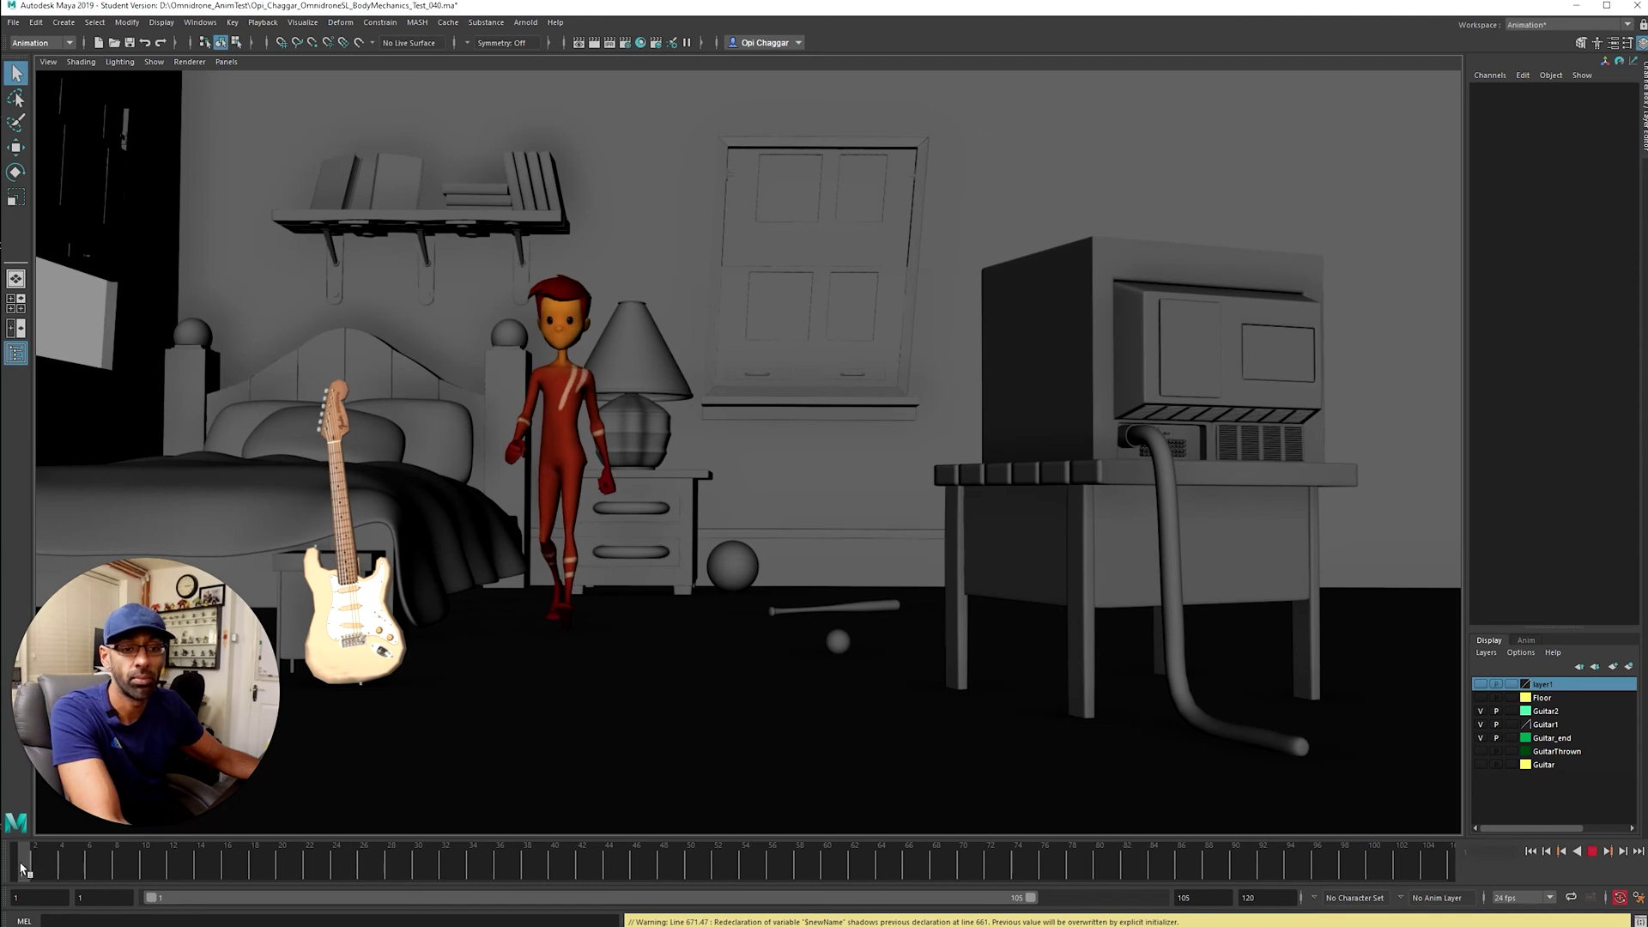
pyautogui.hotkey('alt', 'v')
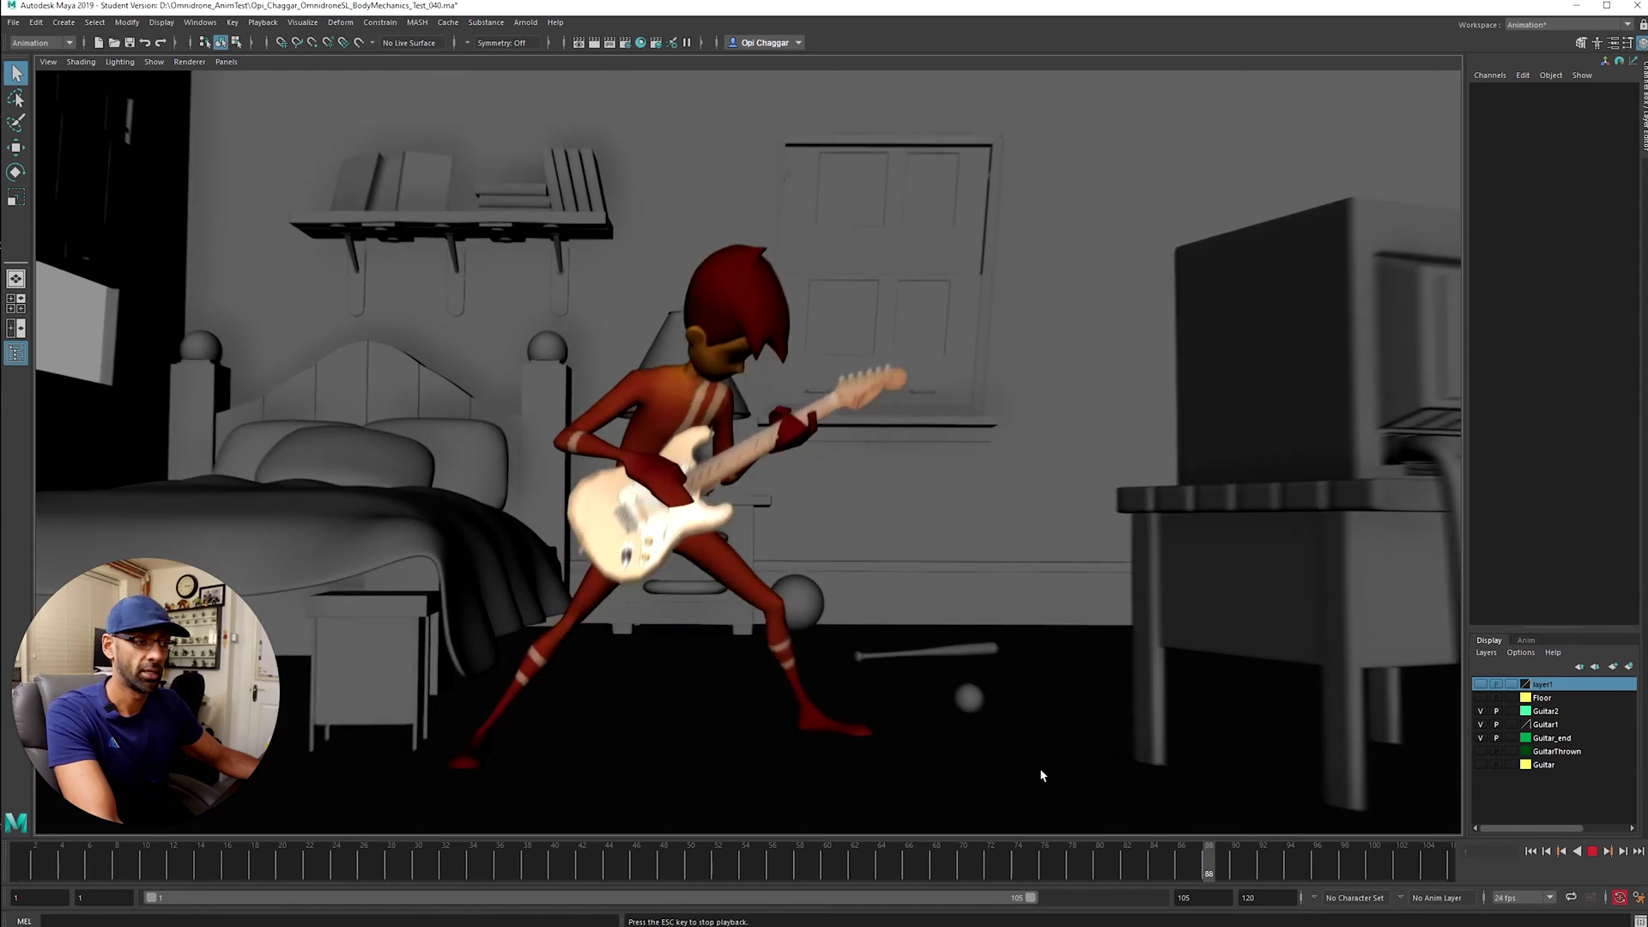
pyautogui.click(91, 861)
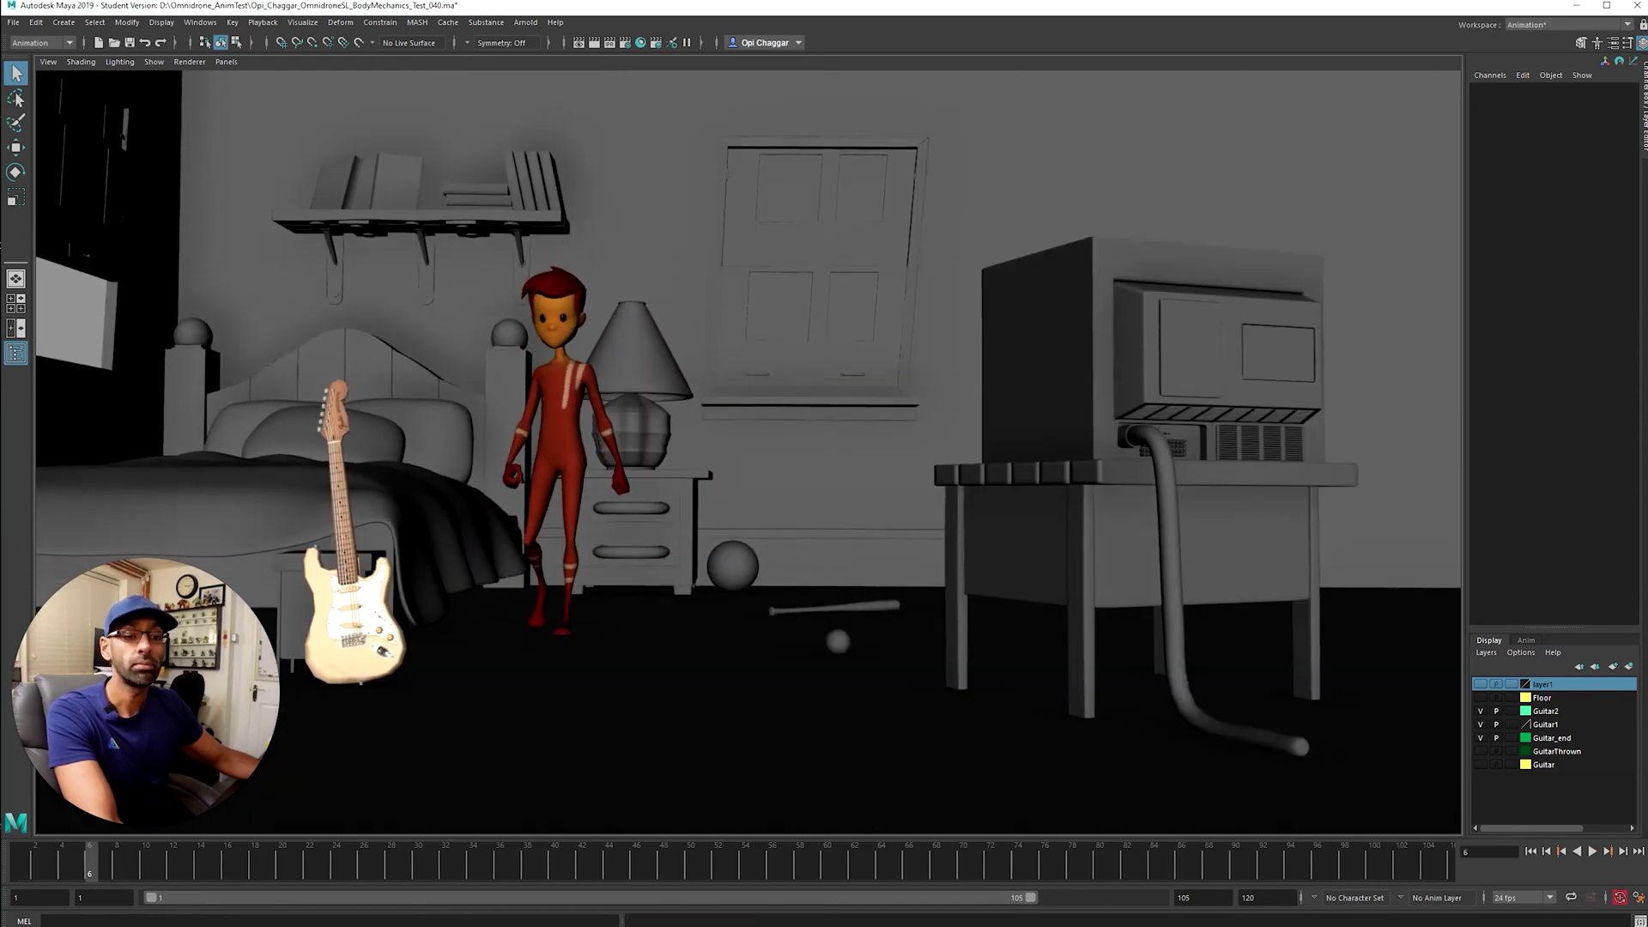
pyautogui.hotkey('alt', 'shift', 'v')
# Open the Viewport 2.0 renderer settings, collapse Performance, and expand the Motion Blur and Anti-aliasing sections
pyautogui.click(188, 62)
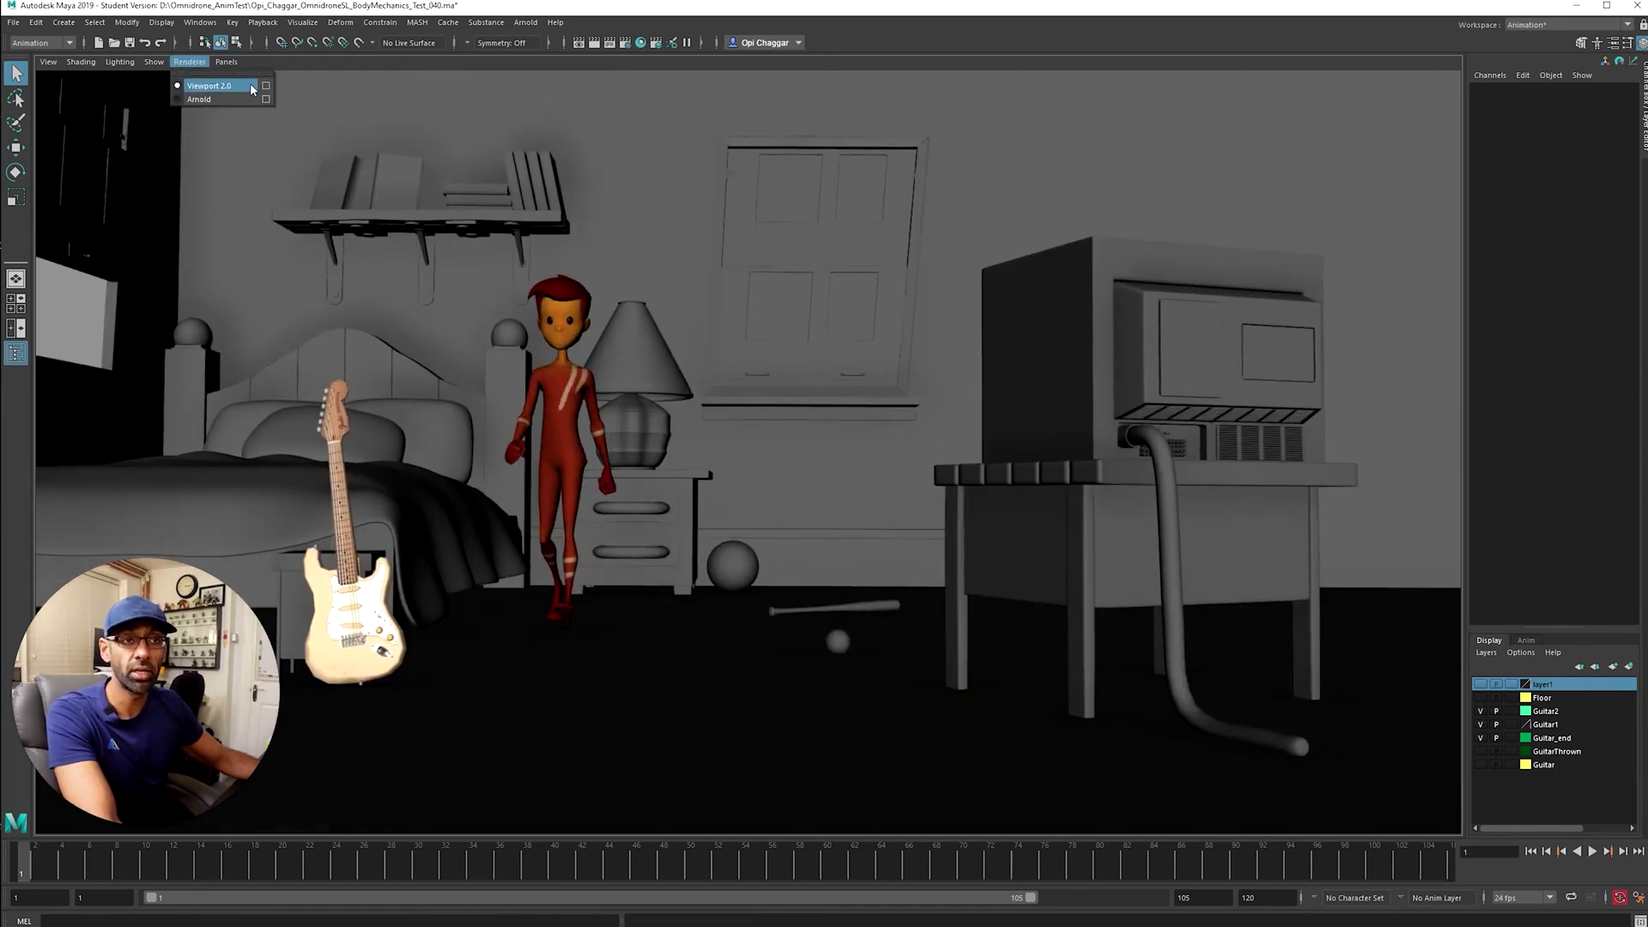
pyautogui.click(263, 86)
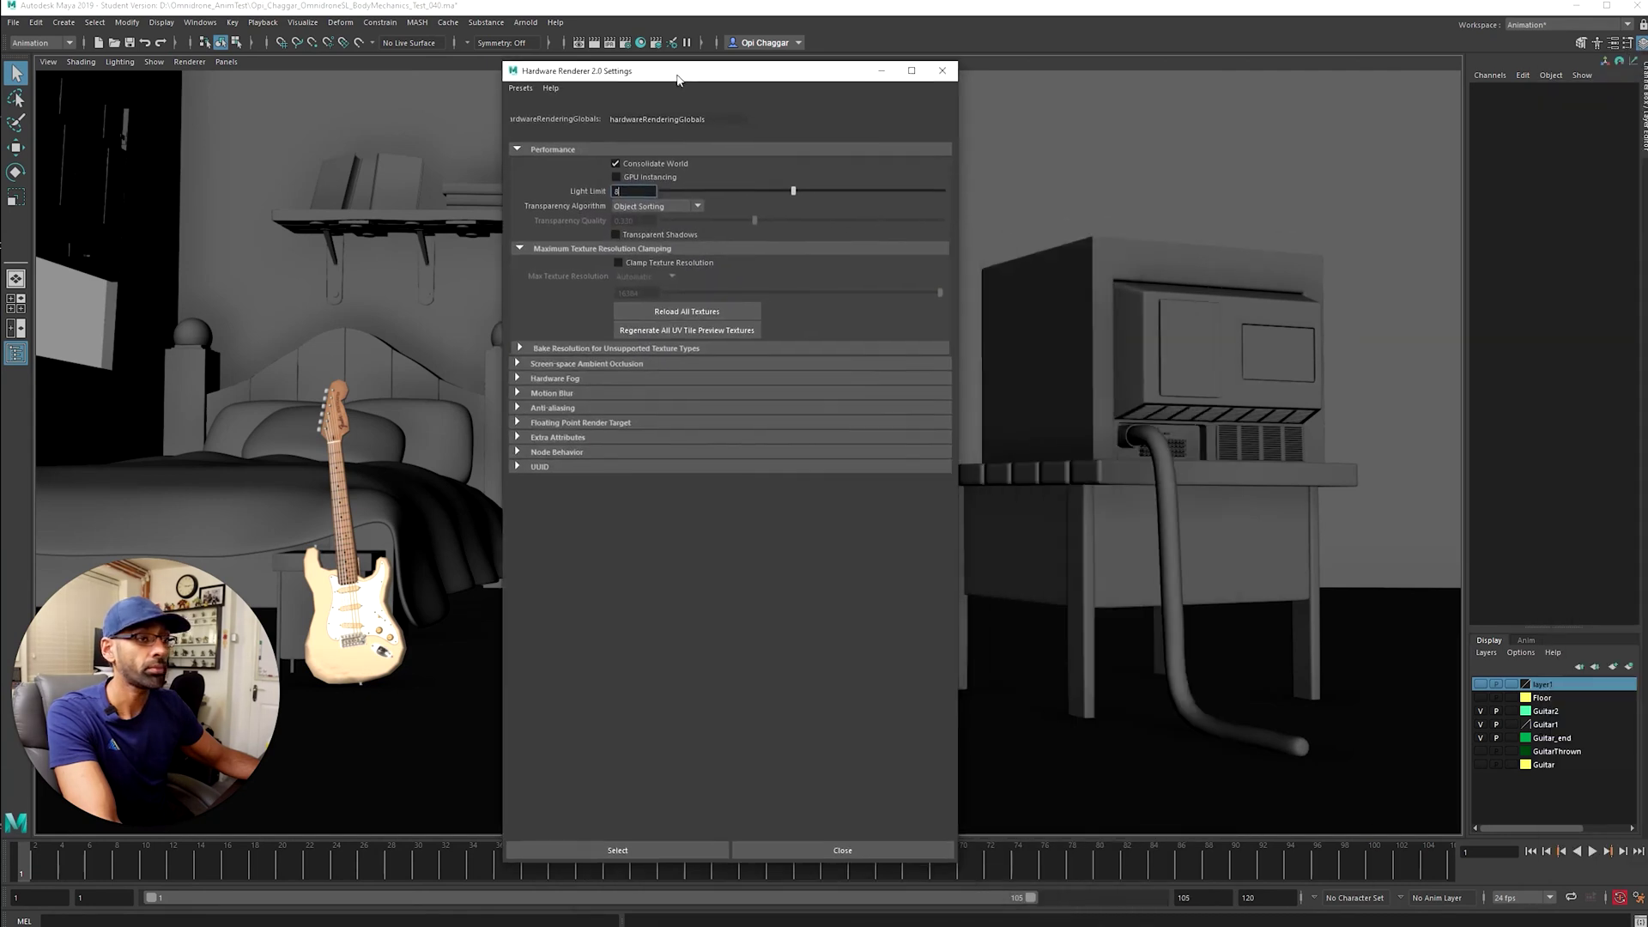
pyautogui.click(502, 143)
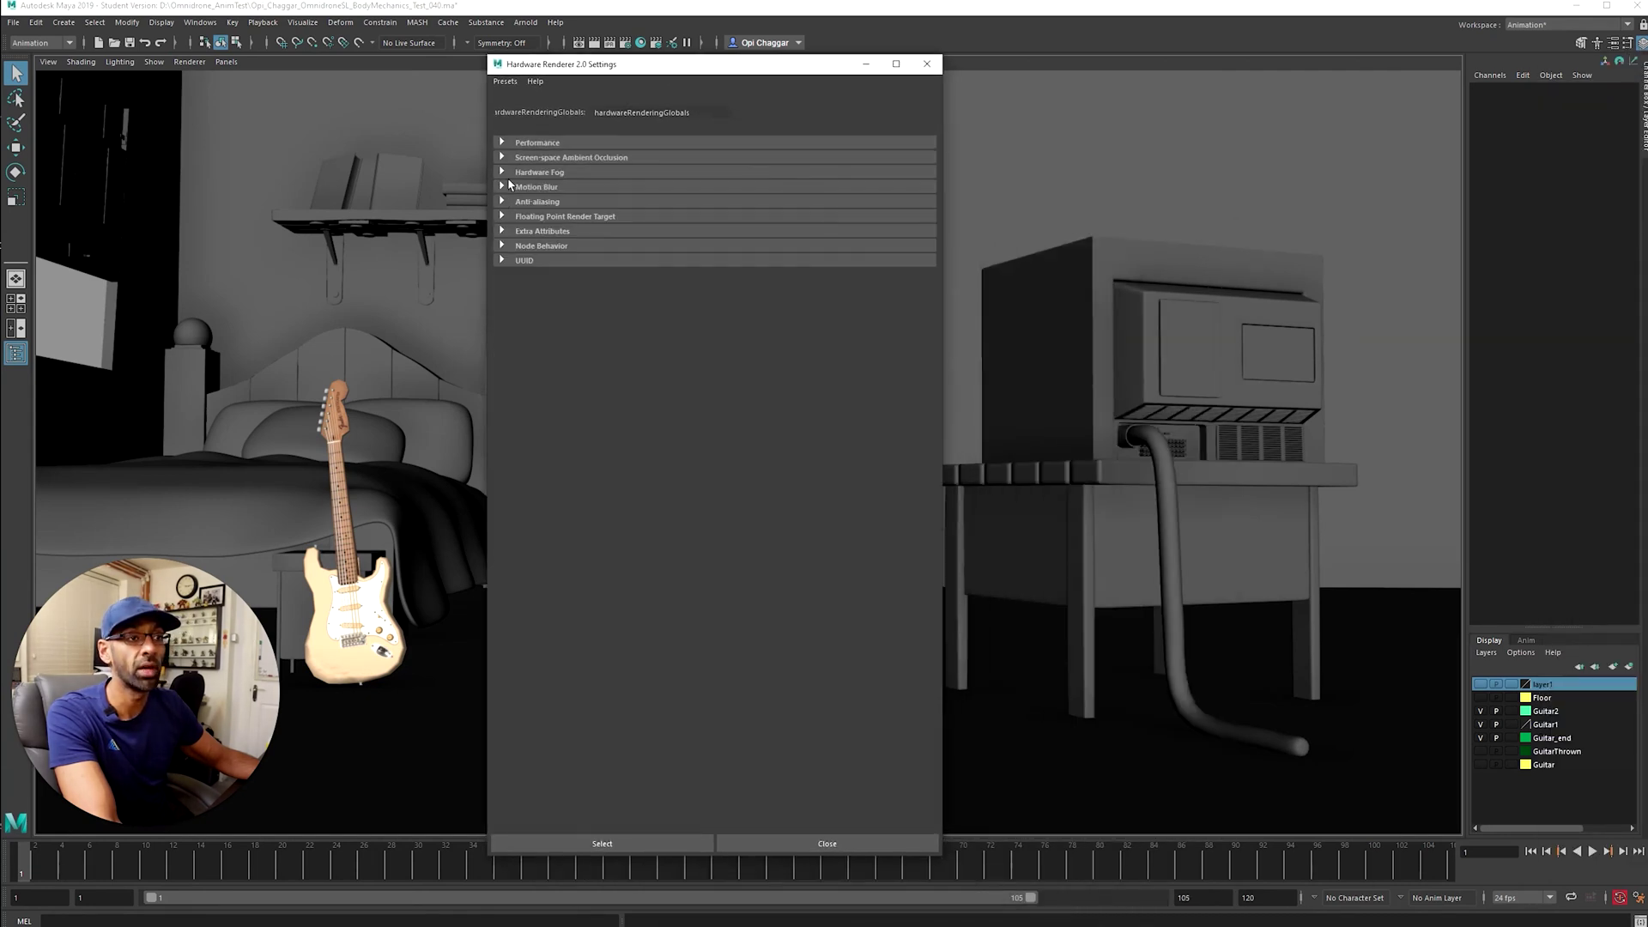
pyautogui.click(502, 187)
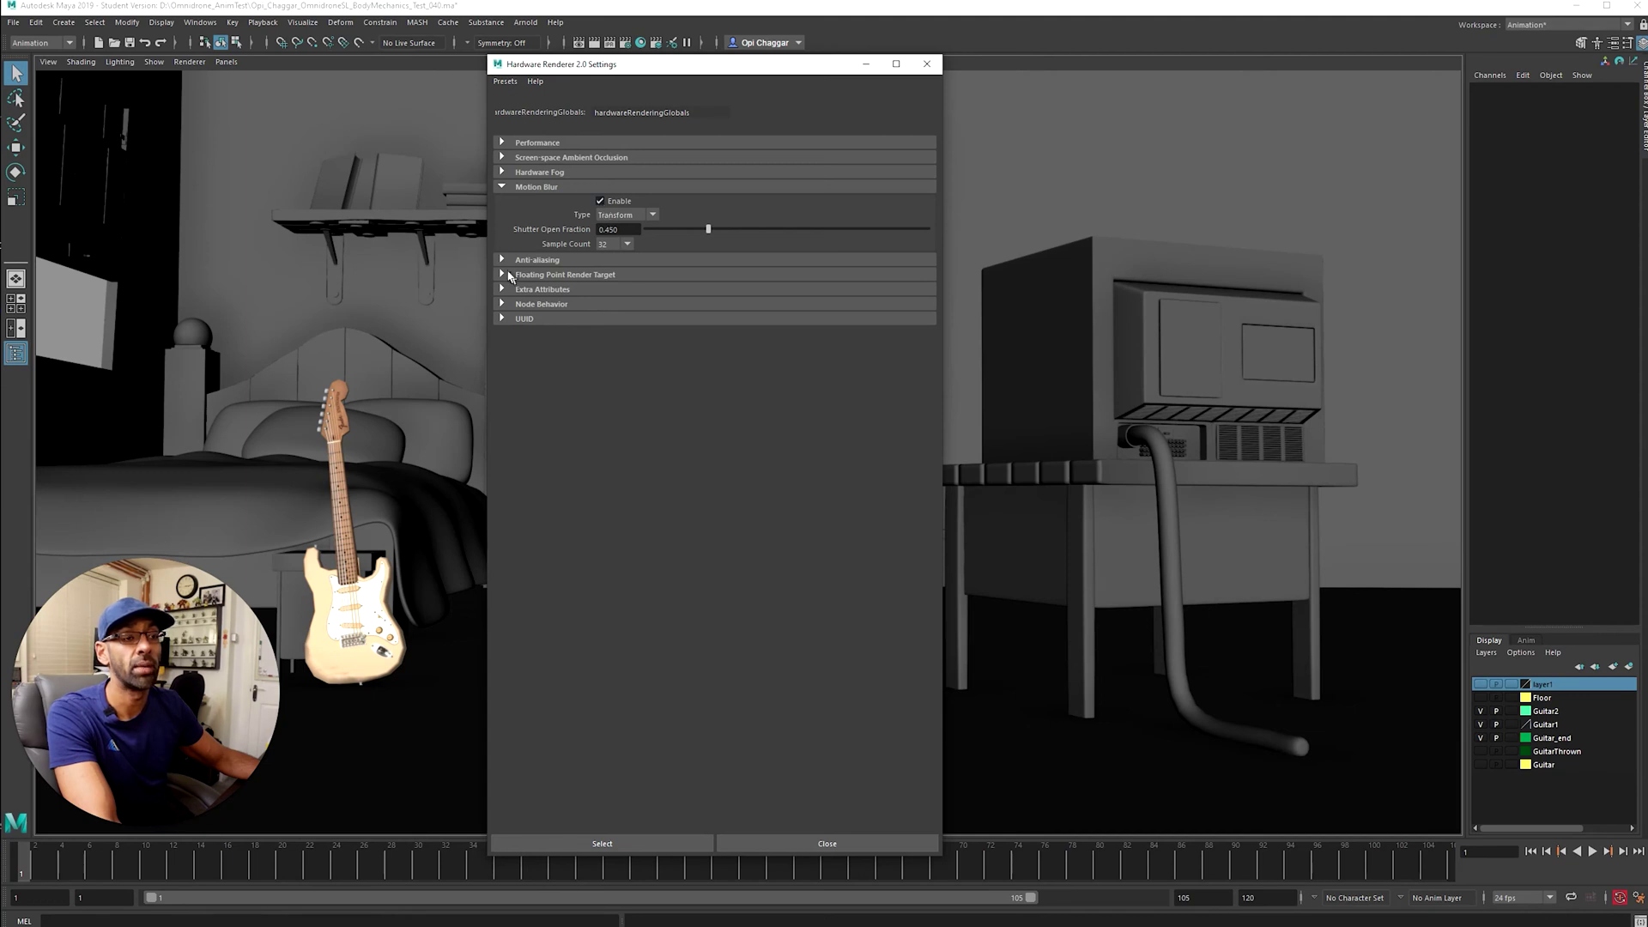
pyautogui.click(500, 260)
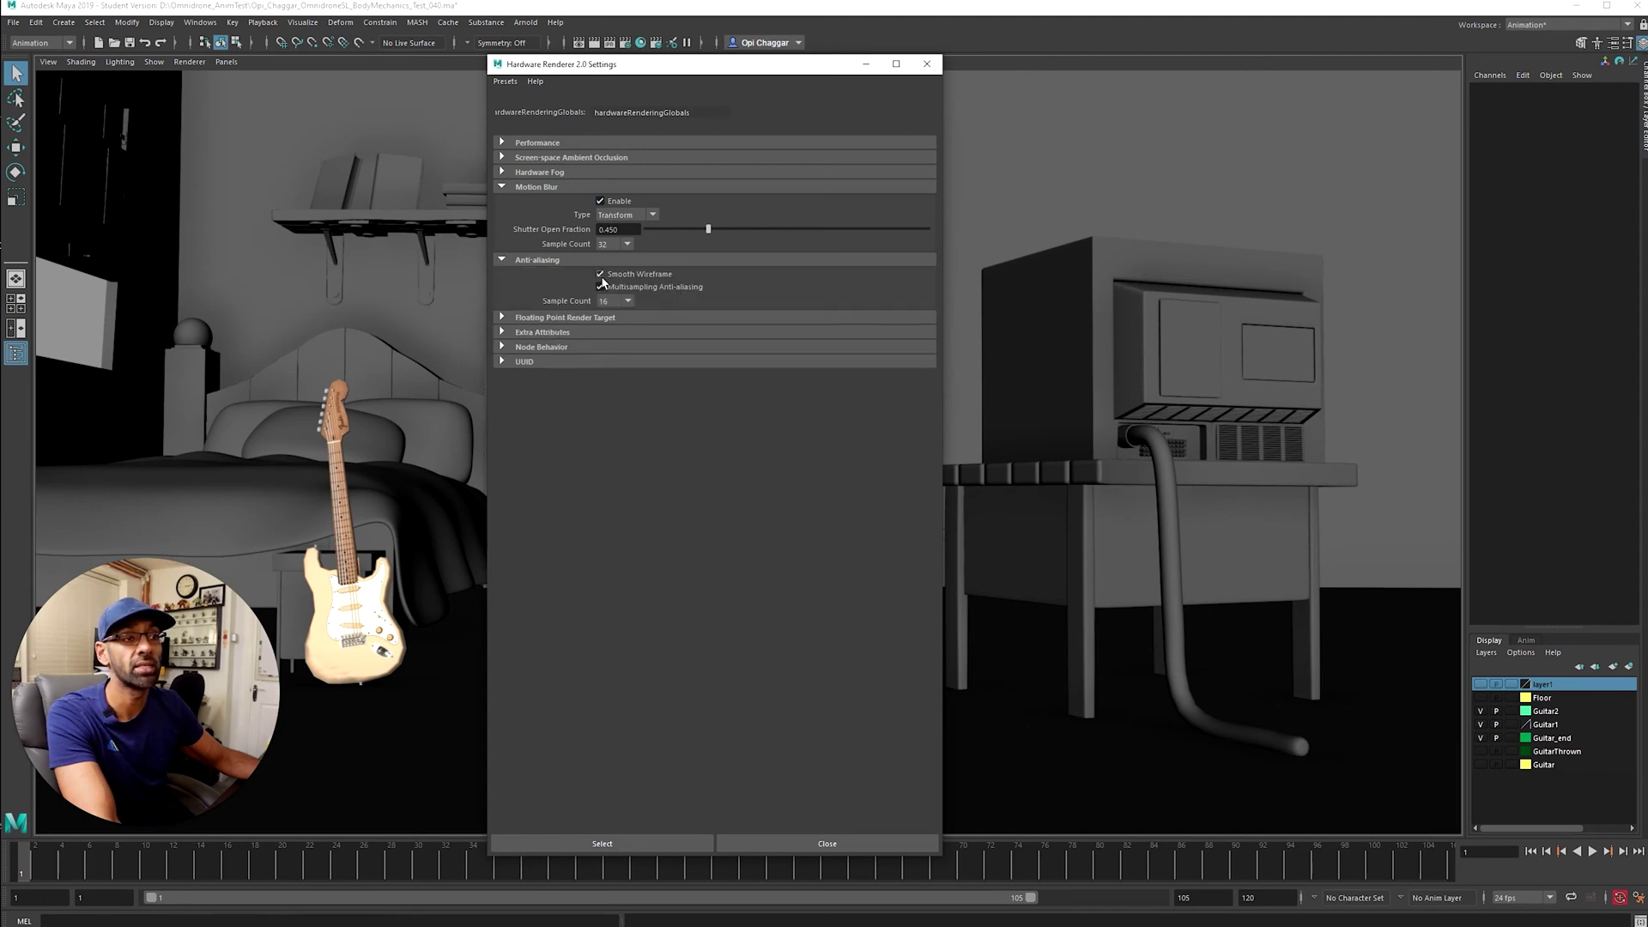
# Review the anti-aliasing sample count, expand Hardware Fog and Screen-space Ambient Occlusion, and move the settings window clear of the character
pyautogui.click(627, 302)
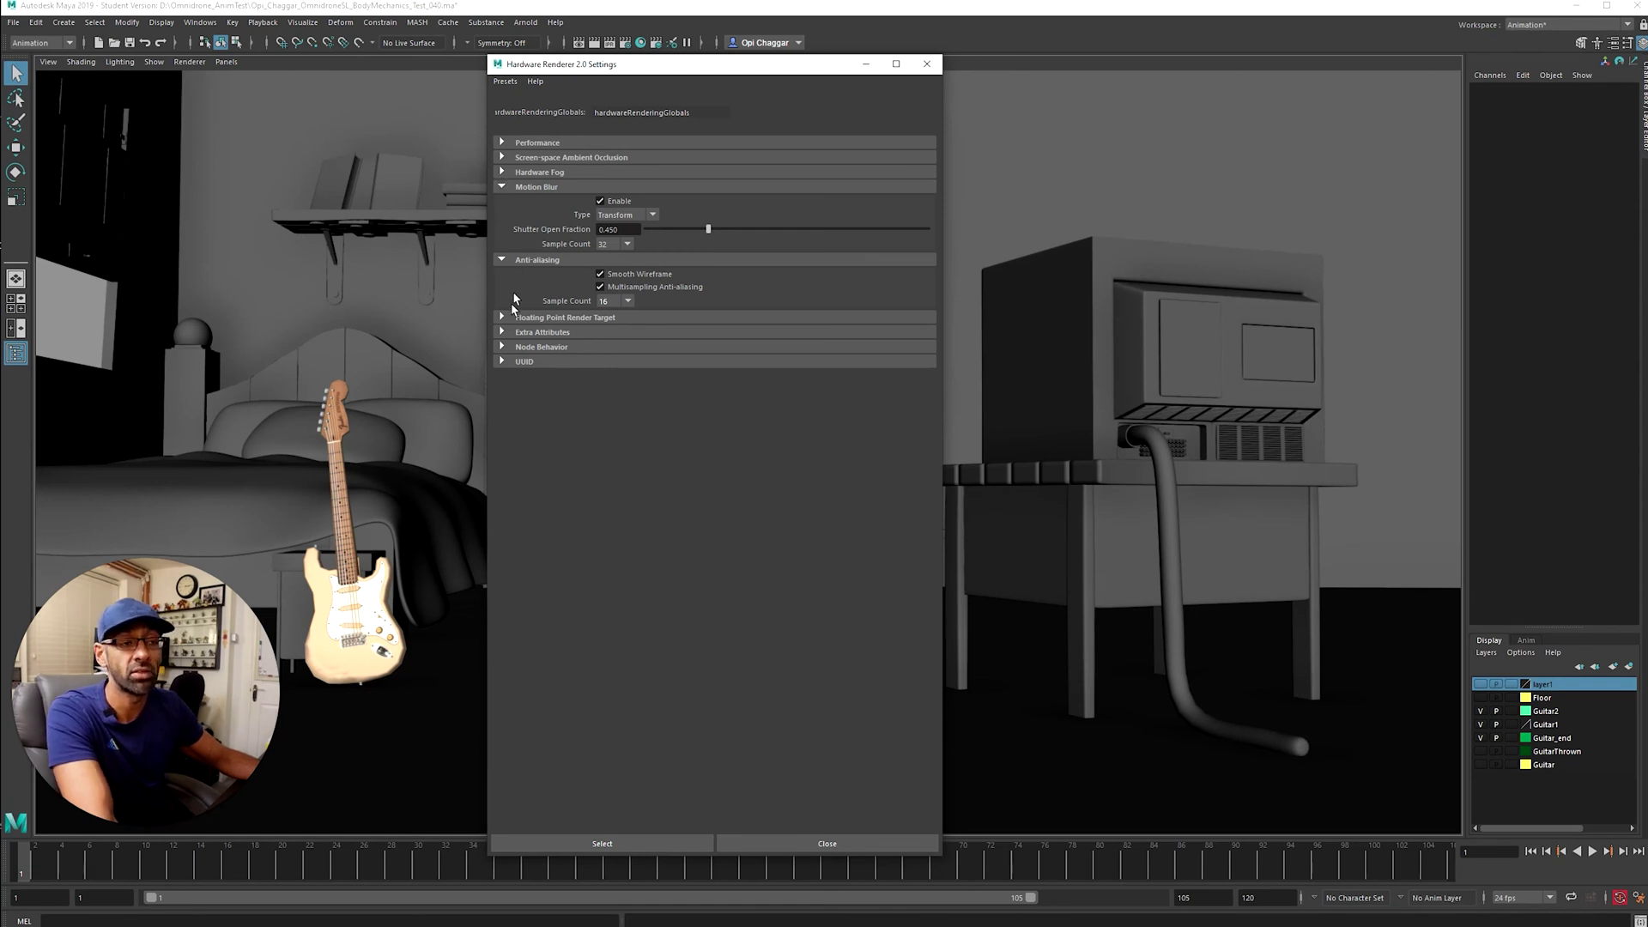
pyautogui.click(502, 318)
pyautogui.click(502, 318)
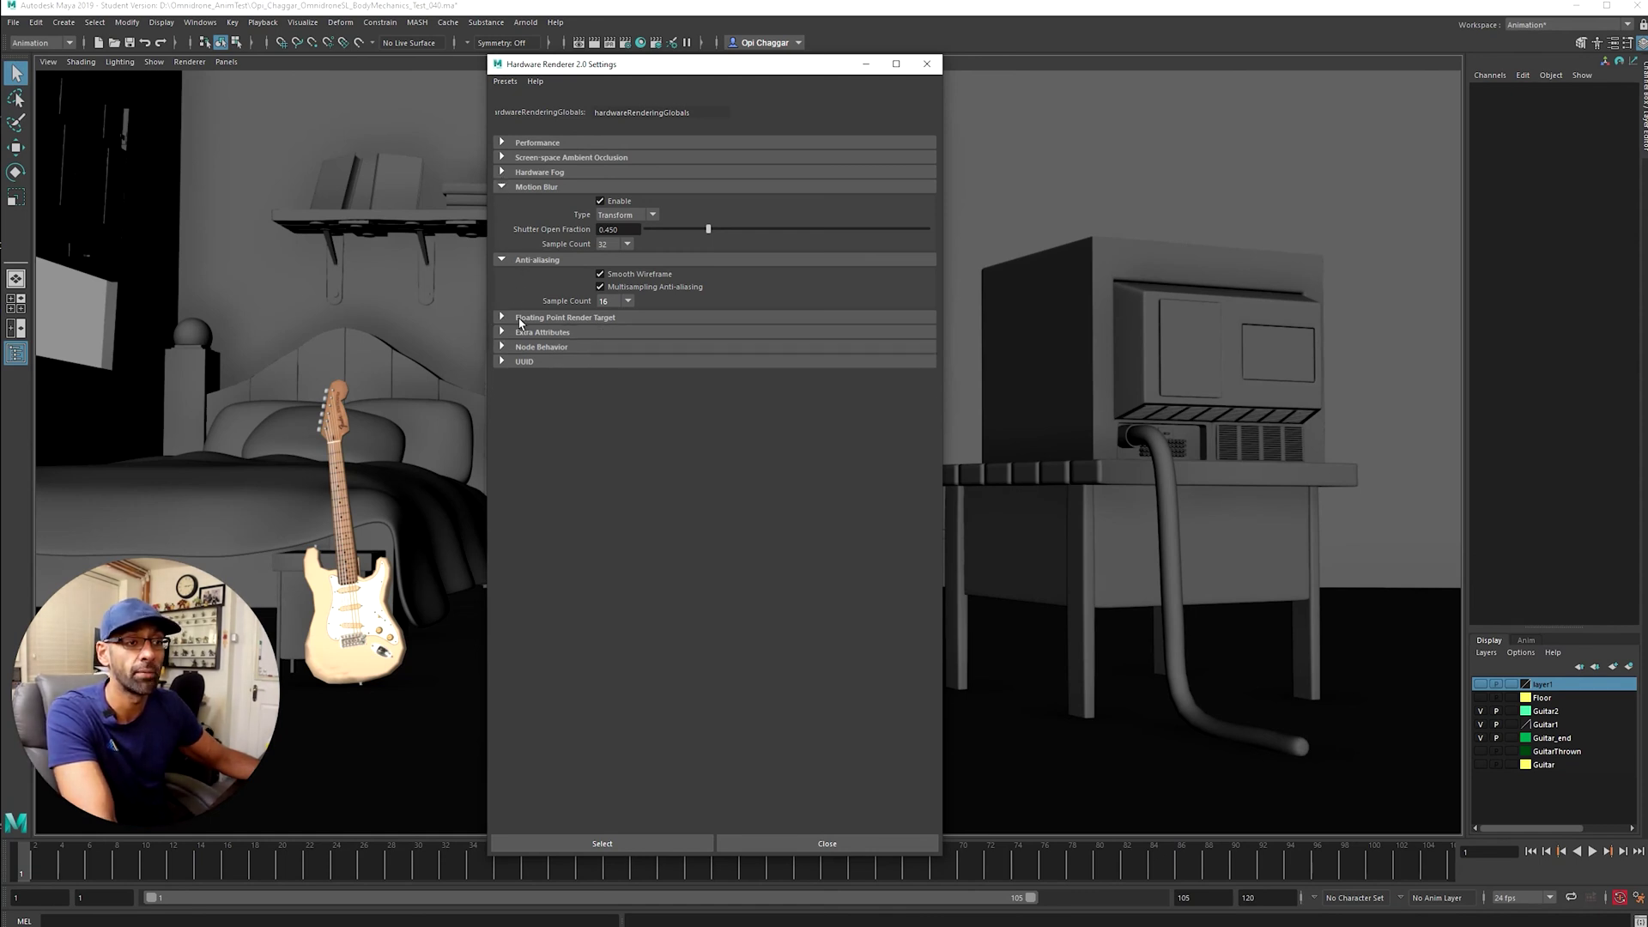
pyautogui.click(502, 172)
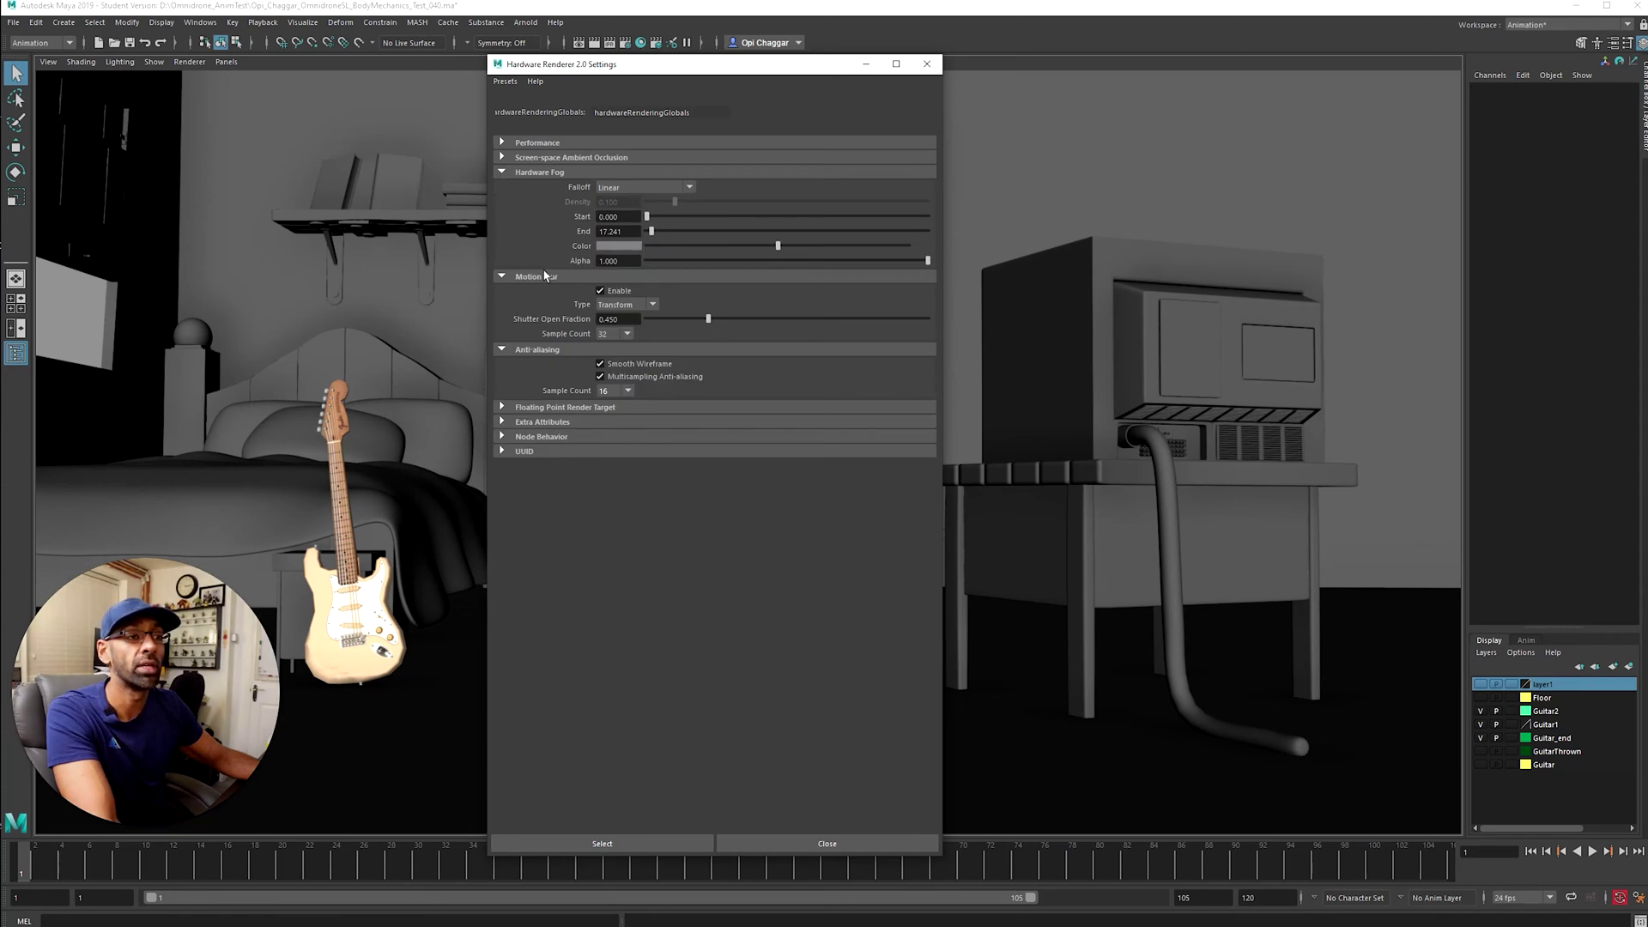
pyautogui.click(503, 158)
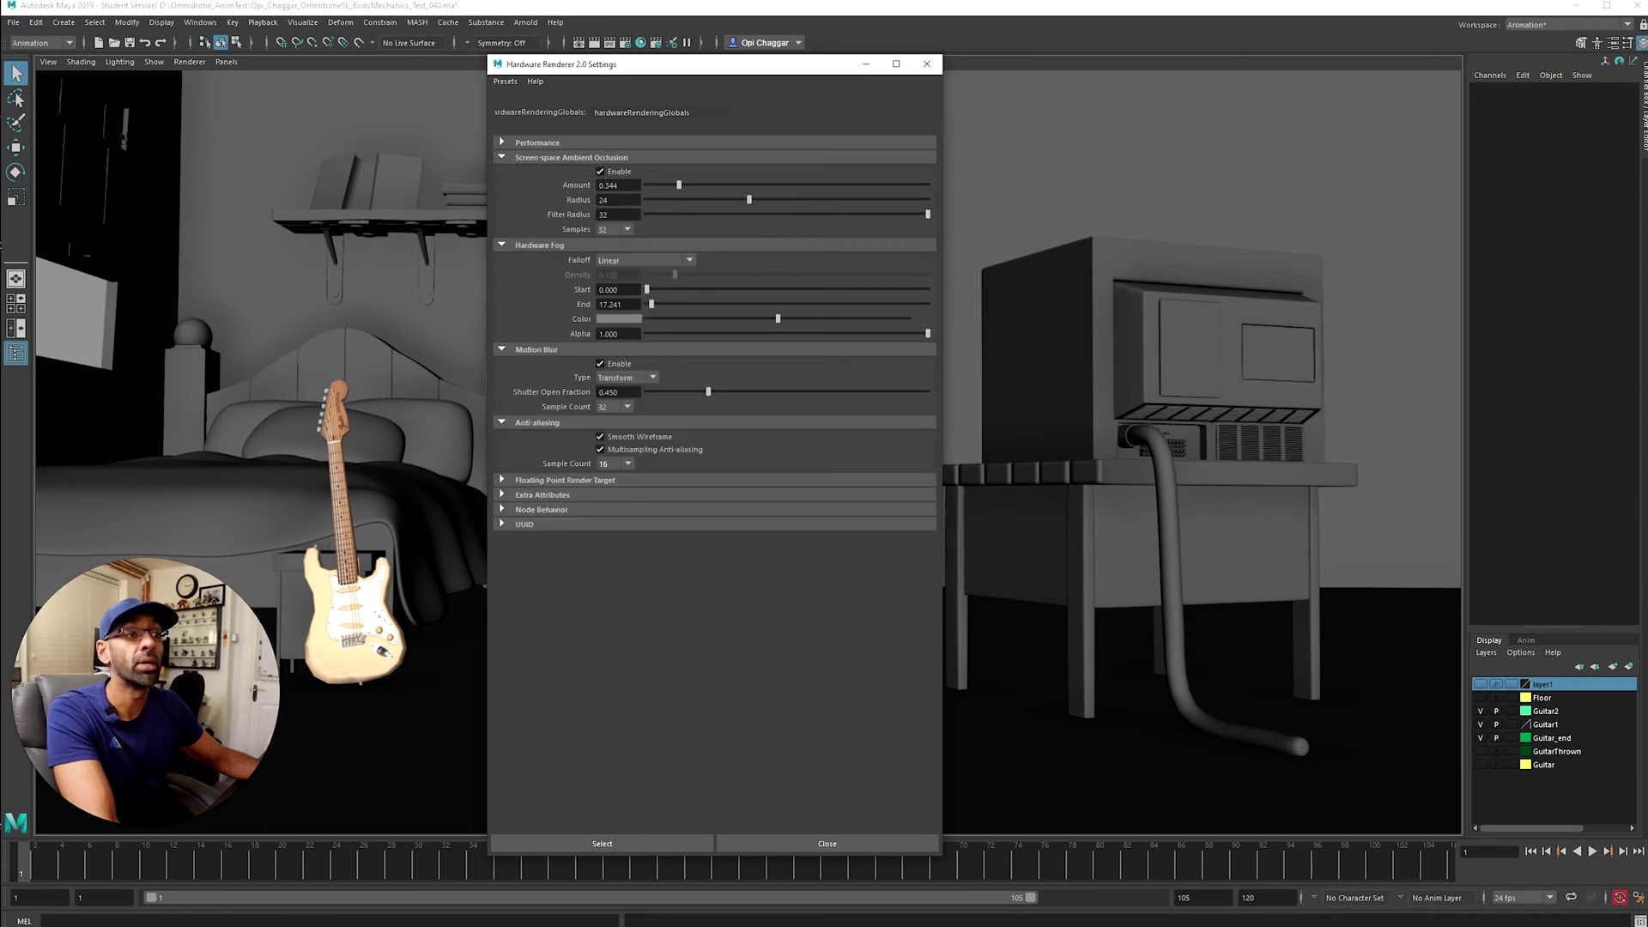
pyautogui.moveTo(650, 69); pyautogui.dragTo(1099, 58)
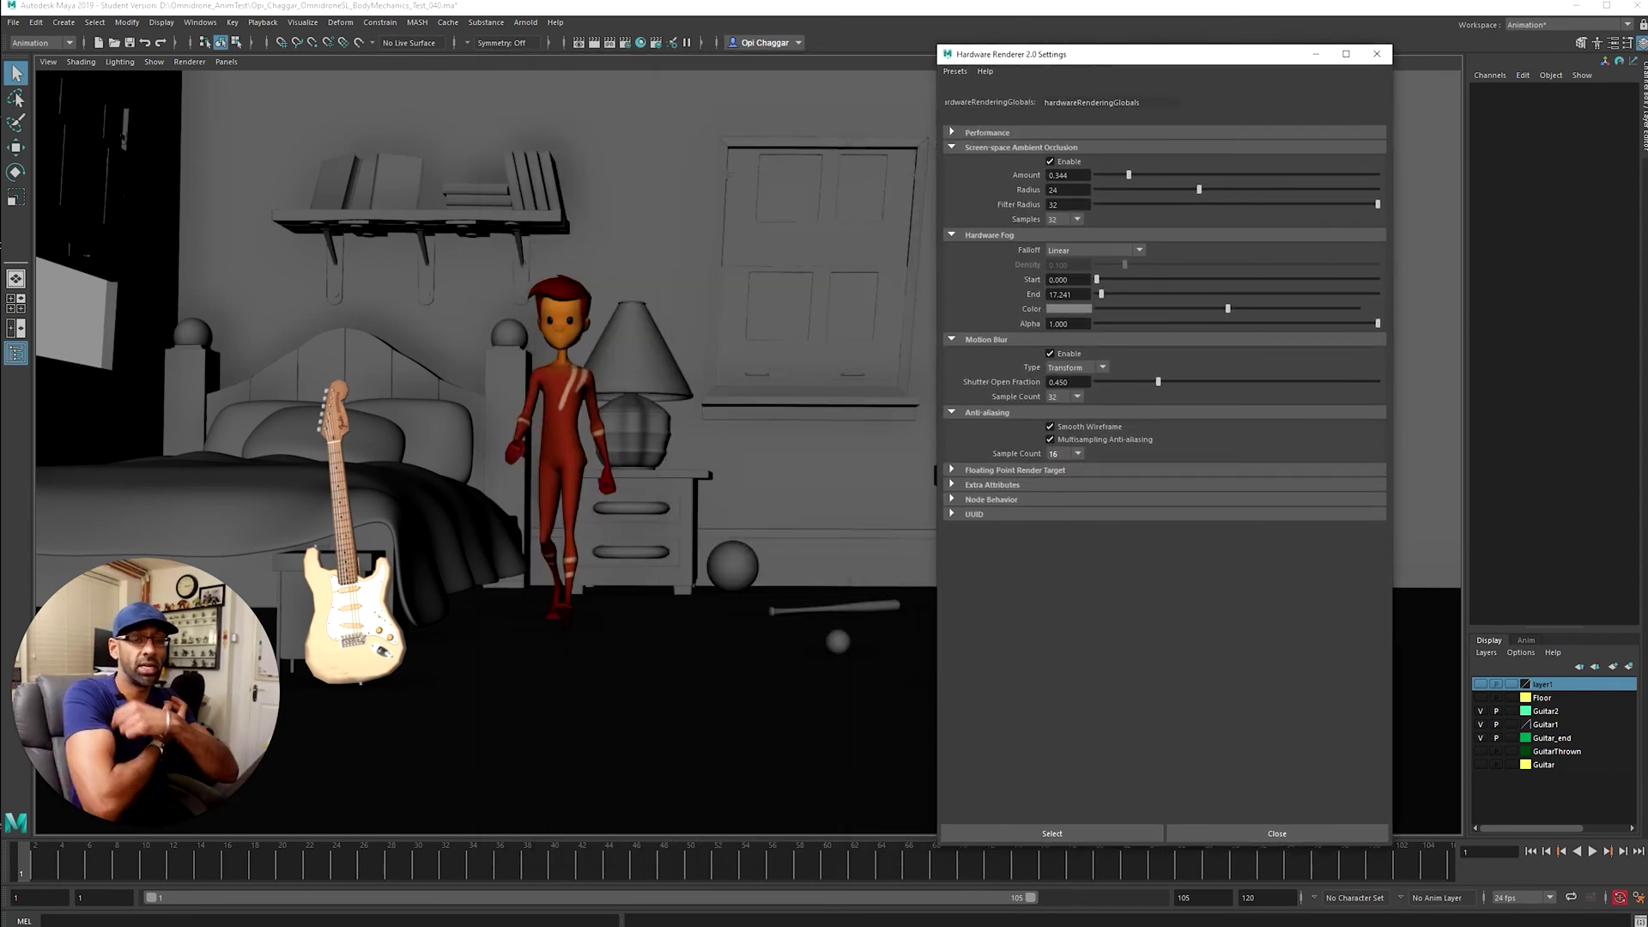
# Compare the bedroom scene with screen-space ambient occlusion disabled and enabled, leaving it enabled
pyautogui.click(1050, 162)
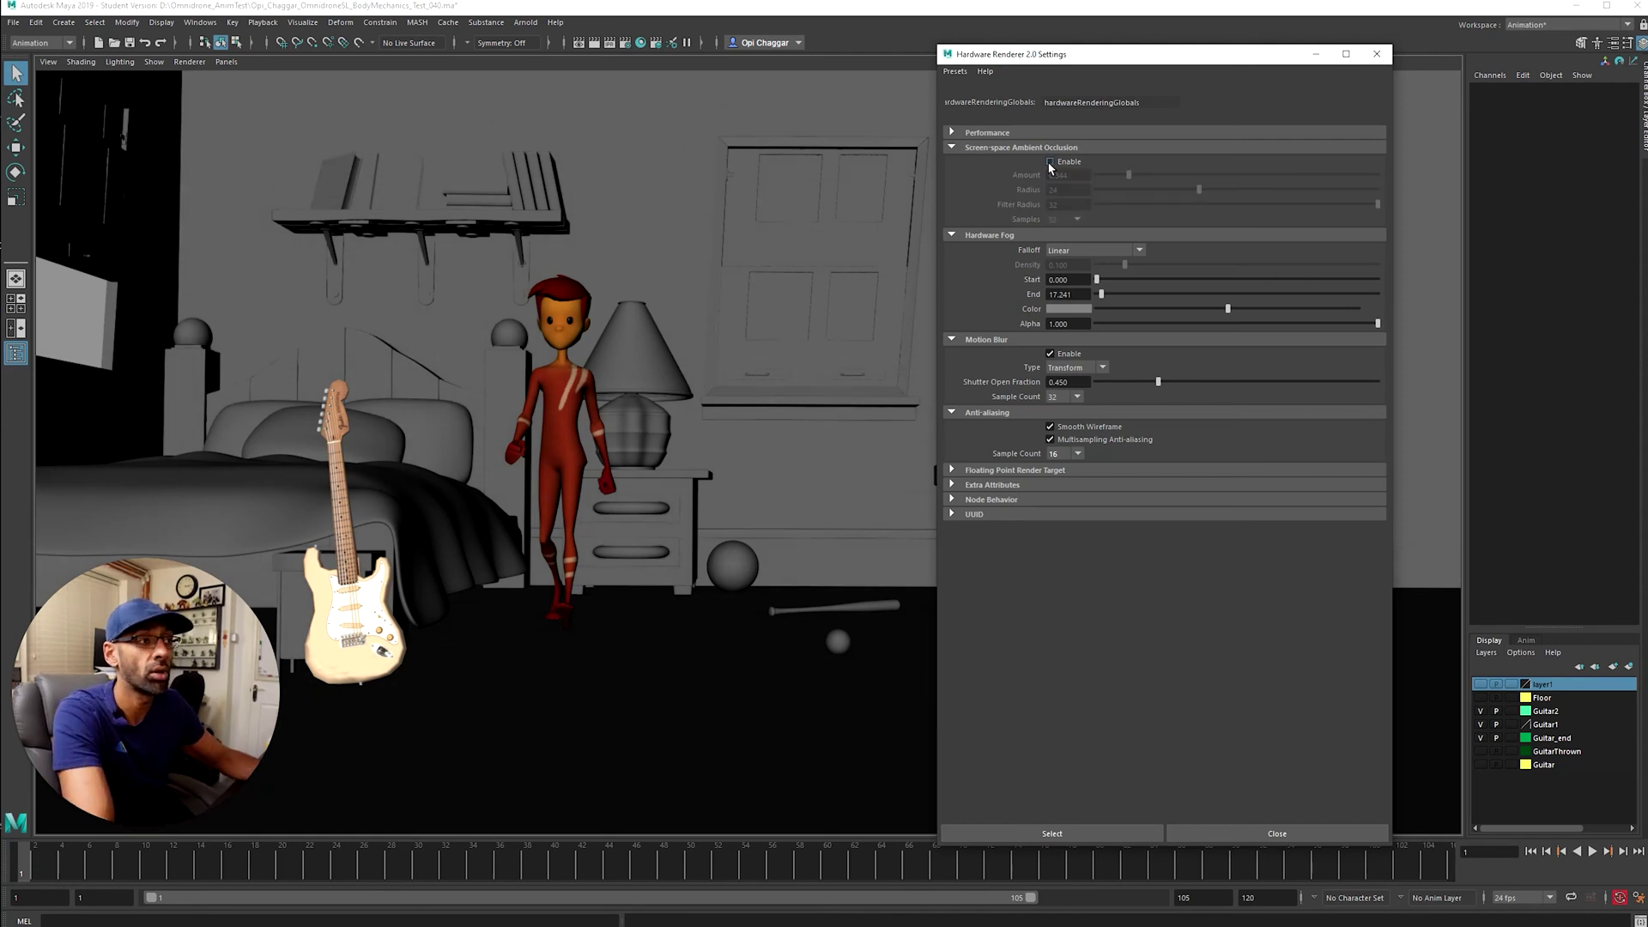
pyautogui.click(1050, 163)
pyautogui.click(1049, 162)
pyautogui.click(1050, 162)
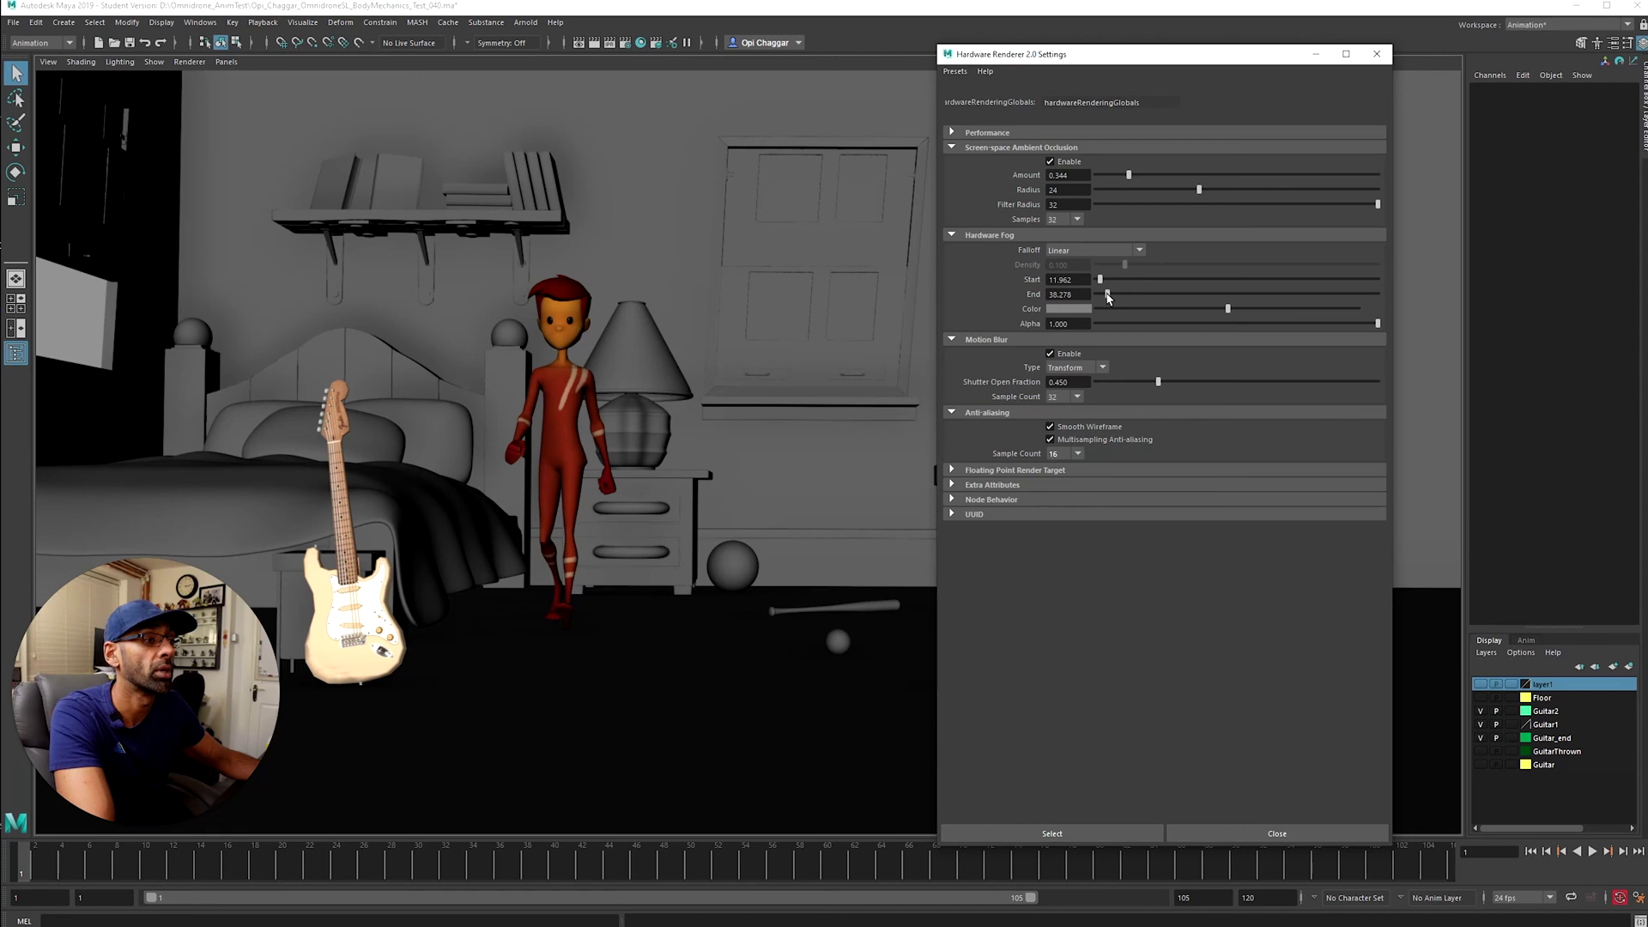
# Set the ambient occlusion radius to 20 and the hardware fog start to 11.962 and end to 35.885, then close the settings
pyautogui.moveTo(1180, 181)
pyautogui.mouseDown()
pyautogui.moveTo(1332, 200)
pyautogui.moveTo(1073, 186)
pyautogui.moveTo(1187, 204)
pyautogui.moveTo(1173, 191)
pyautogui.mouseUp()
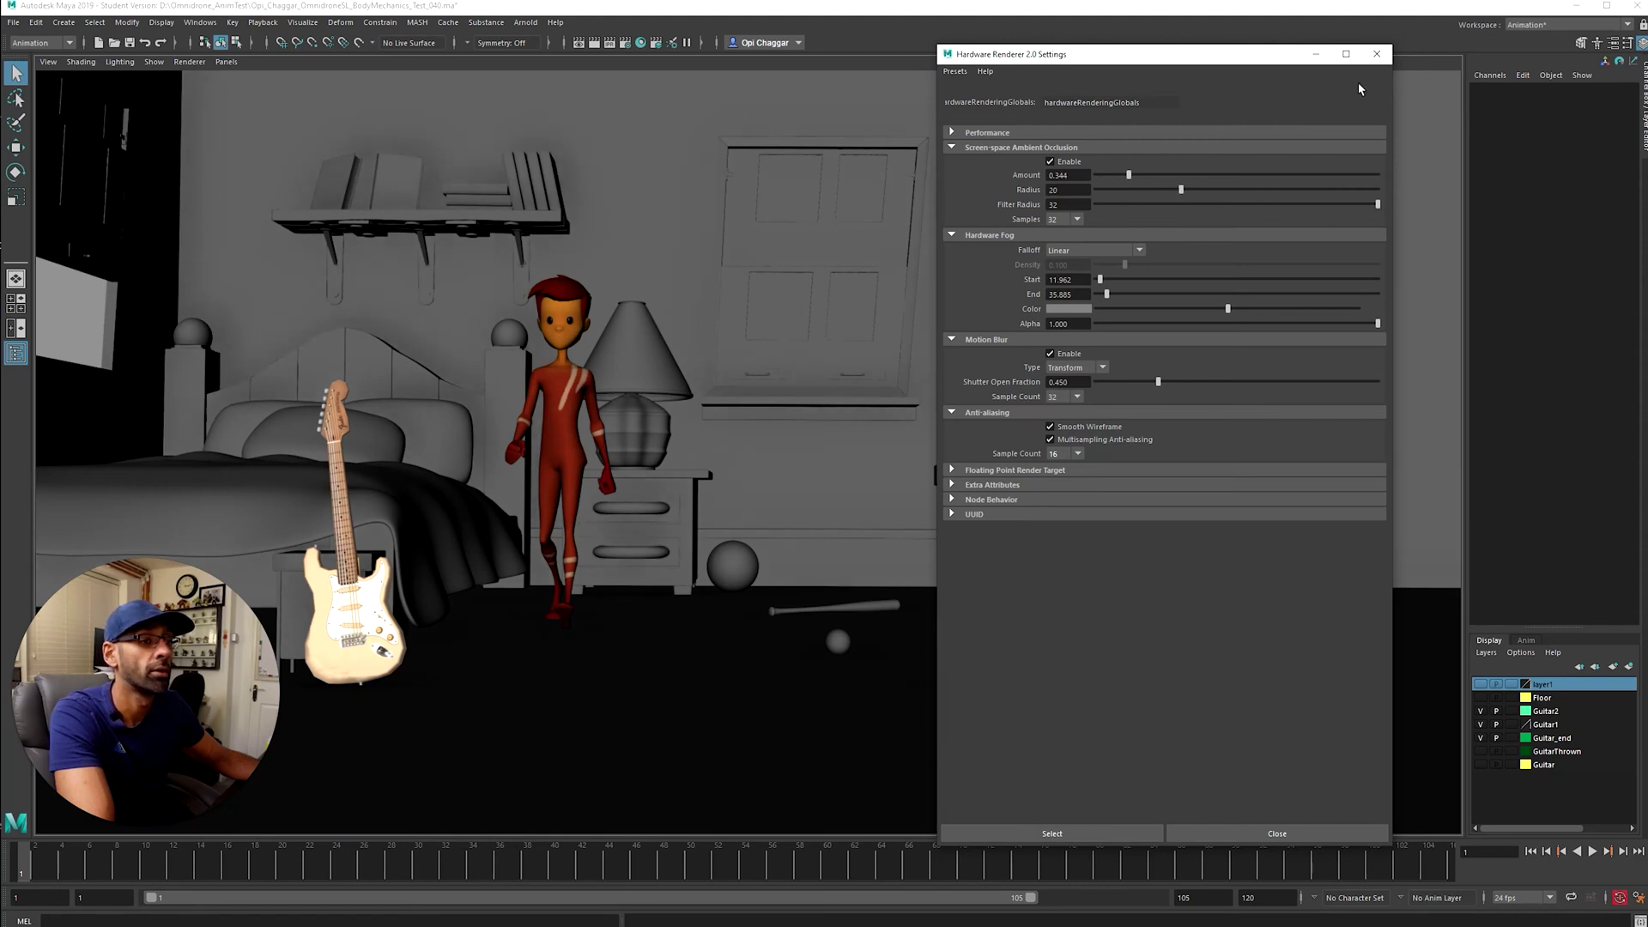
pyautogui.click(1377, 53)
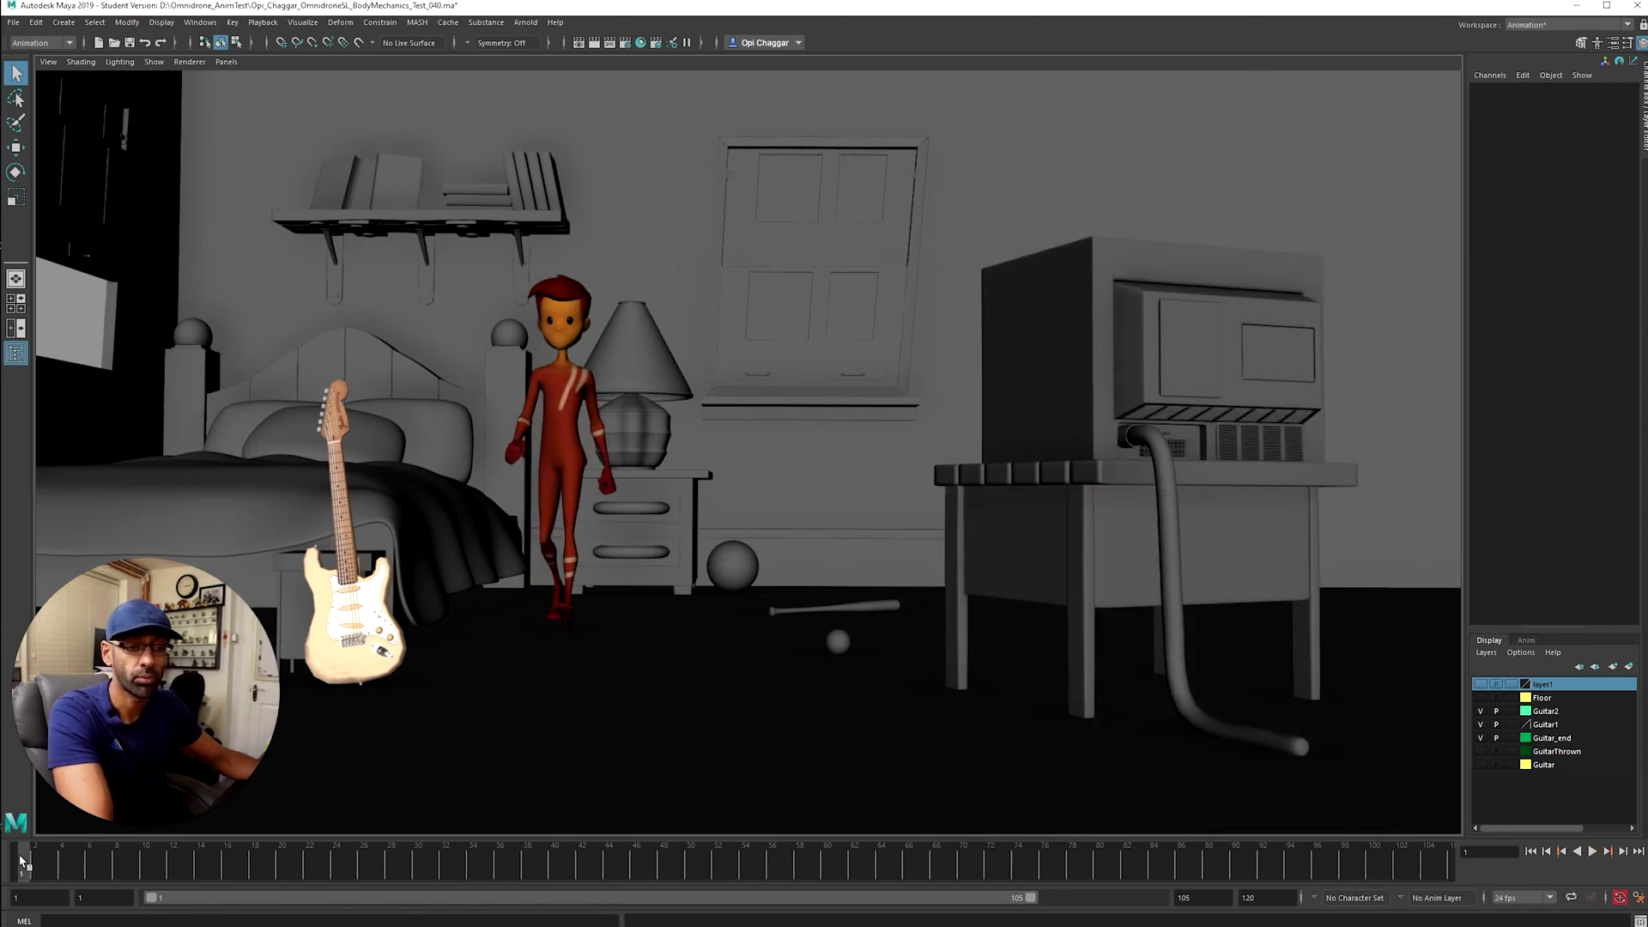
# Play the bedroom shot from the start several times to review the motion blur, and scrub to frame 69
pyautogui.hotkey('alt', 'v')
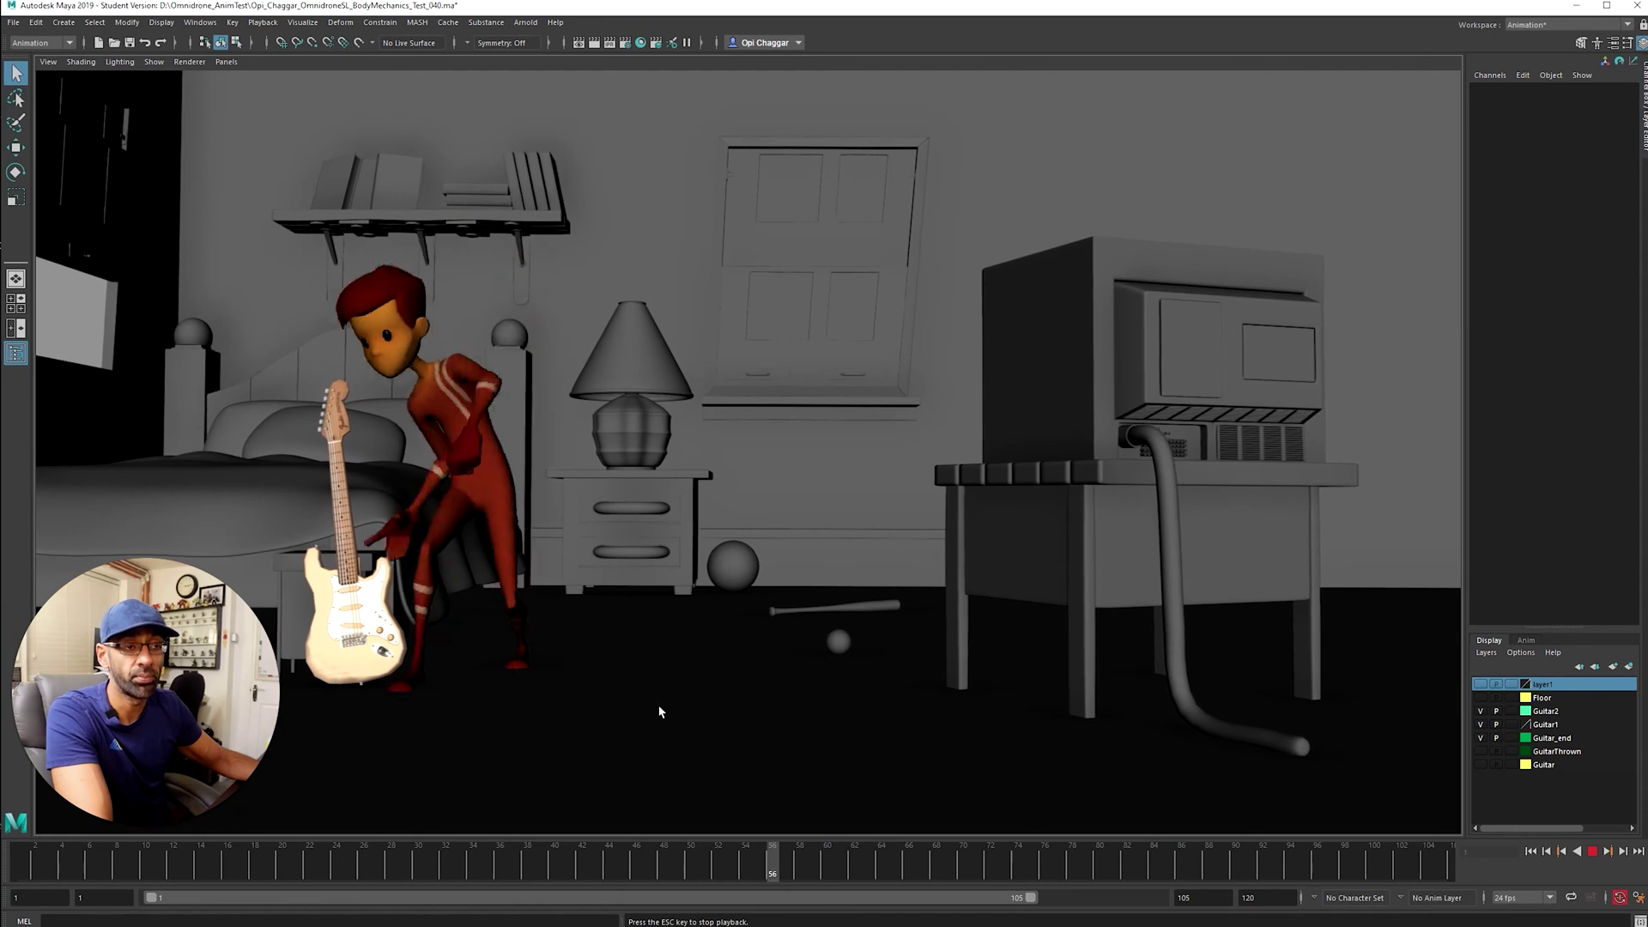
pyautogui.press('Escape')
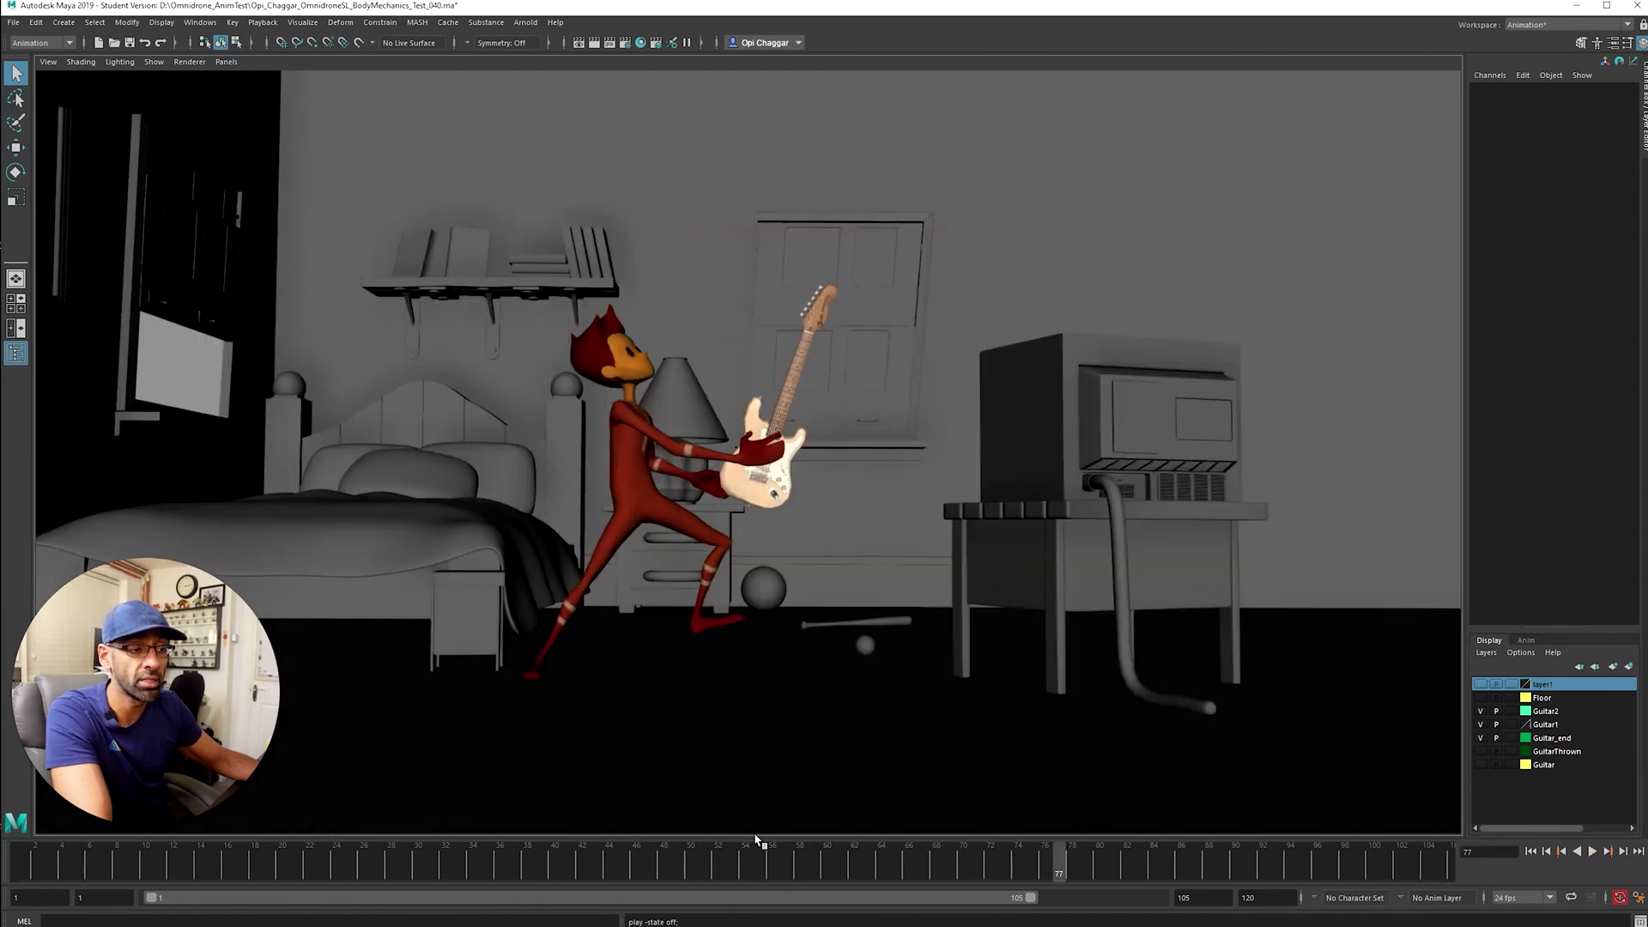
pyautogui.hotkey('alt', 'v')
pyautogui.press('Escape')
pyautogui.moveTo(428, 861); pyautogui.dragTo(20, 858)
pyautogui.hotkey('alt', 'v')
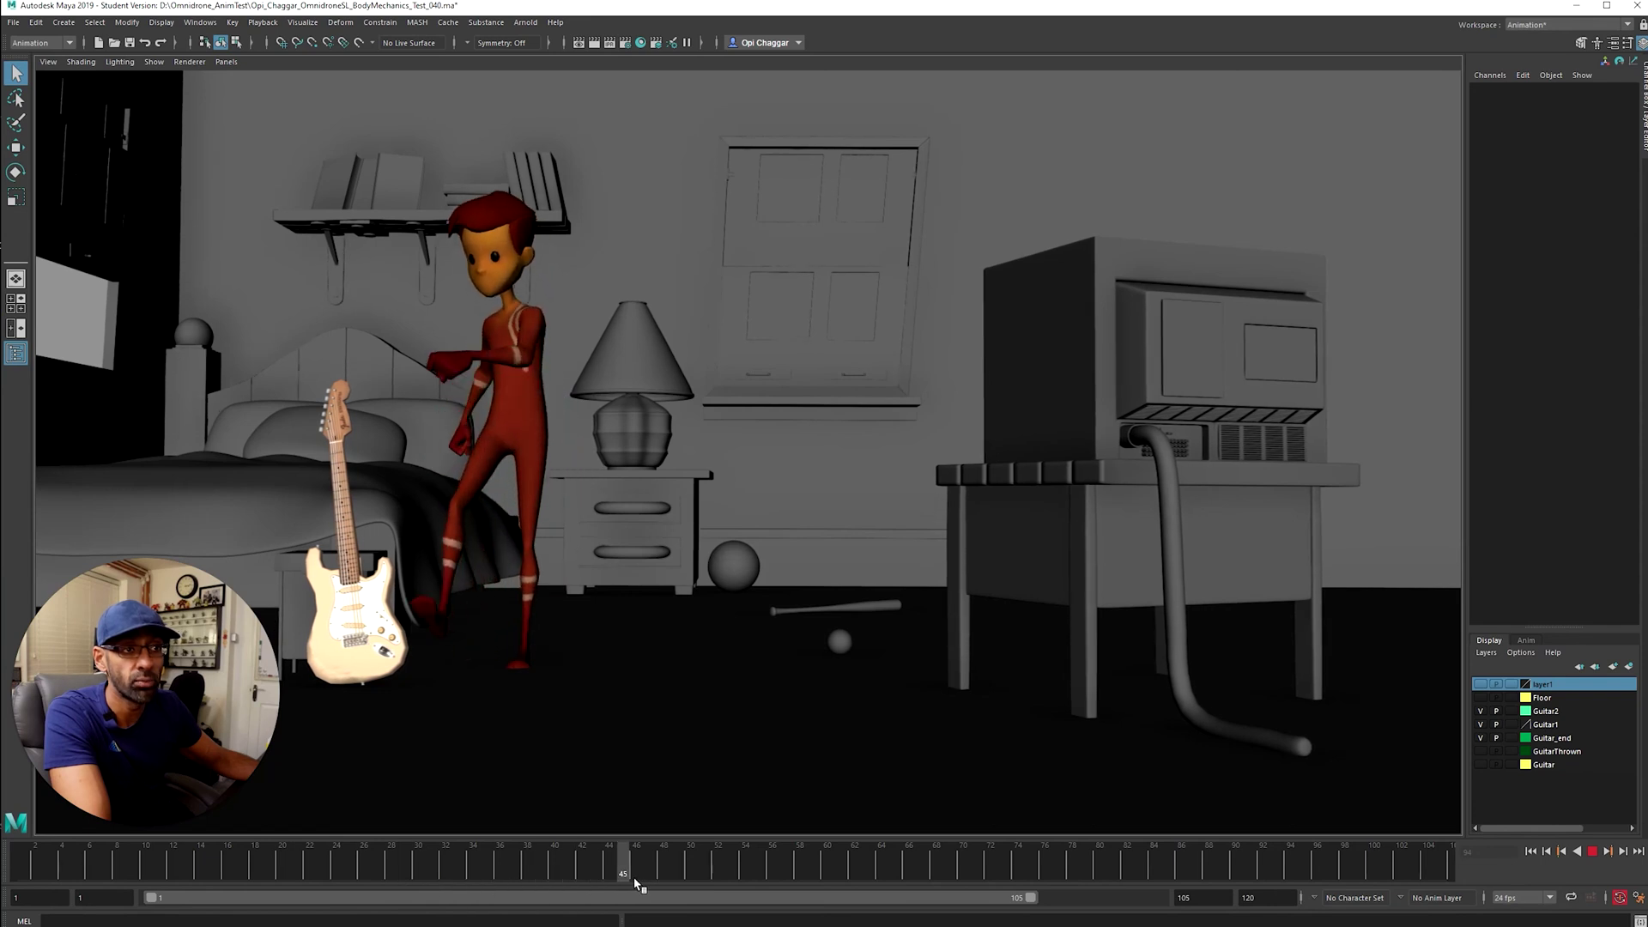
pyautogui.moveTo(767, 889); pyautogui.dragTo(950, 871)
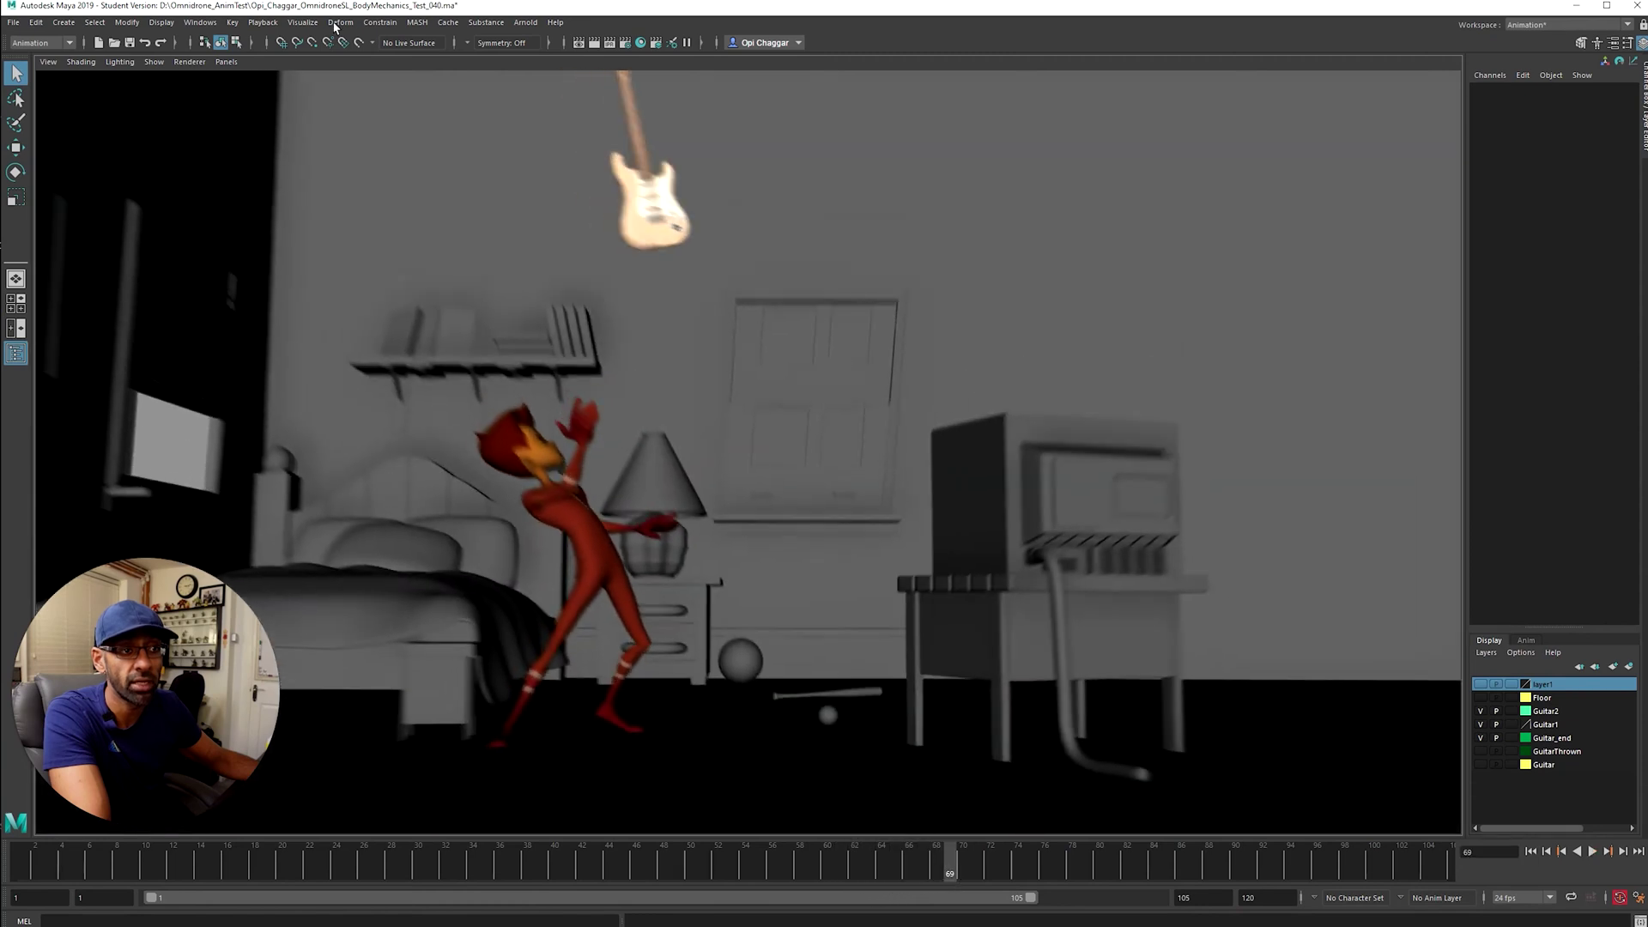
# Disable motion blur in the Viewport 2.0 renderer settings while viewing the guitar throw at frame 69
pyautogui.click(178, 61)
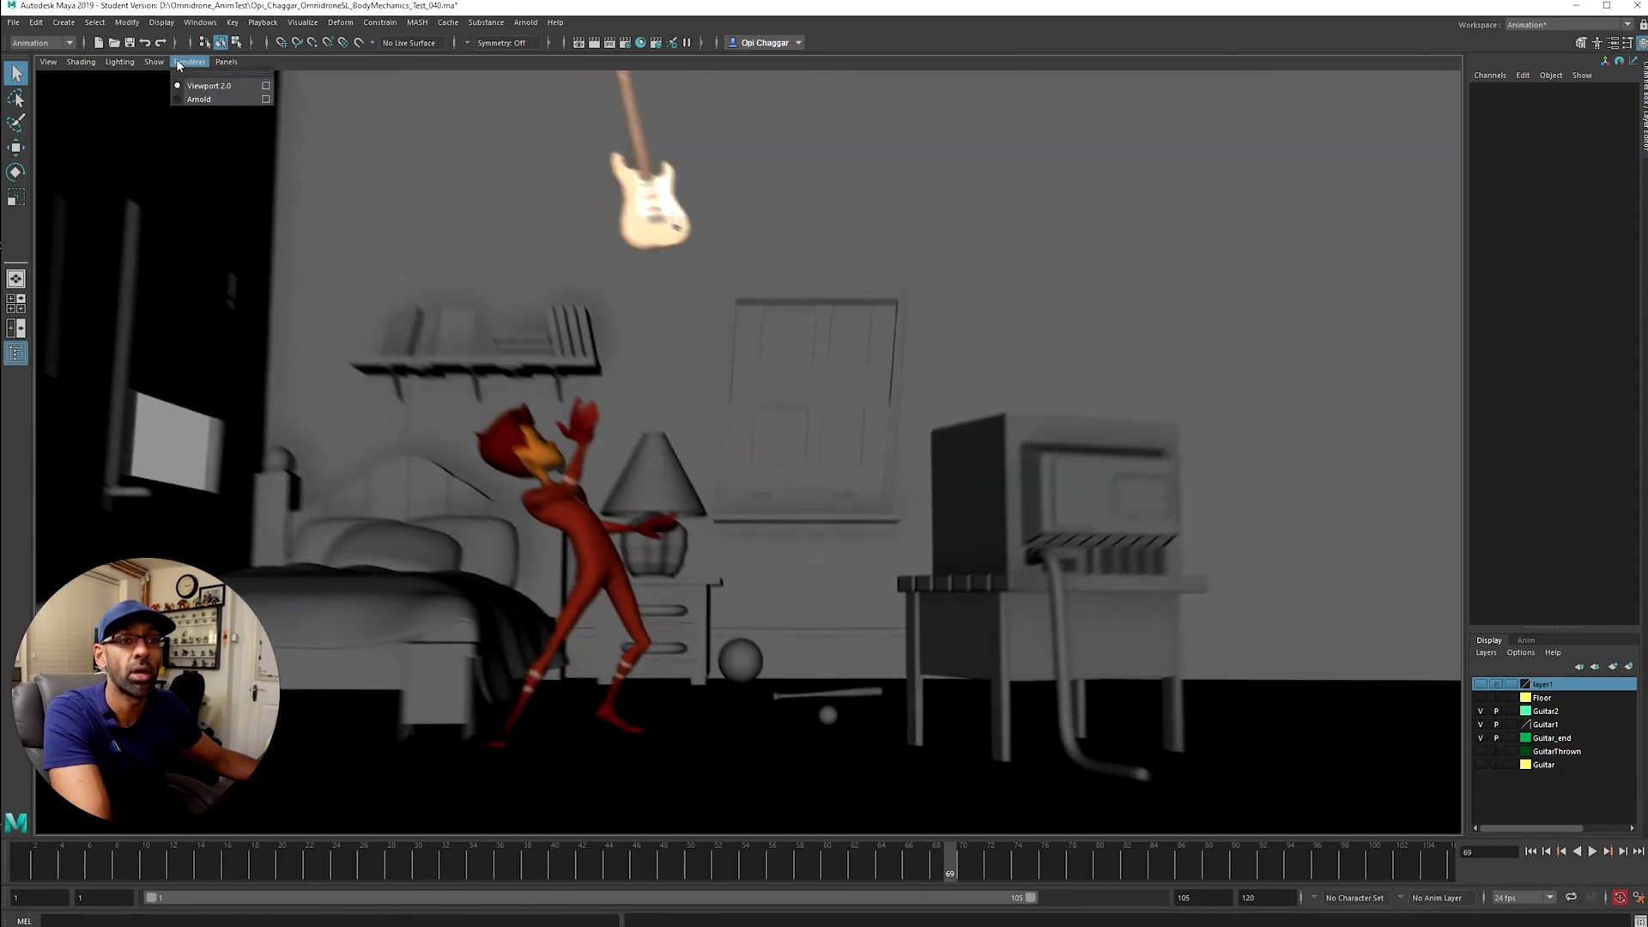
pyautogui.click(267, 86)
pyautogui.click(1049, 354)
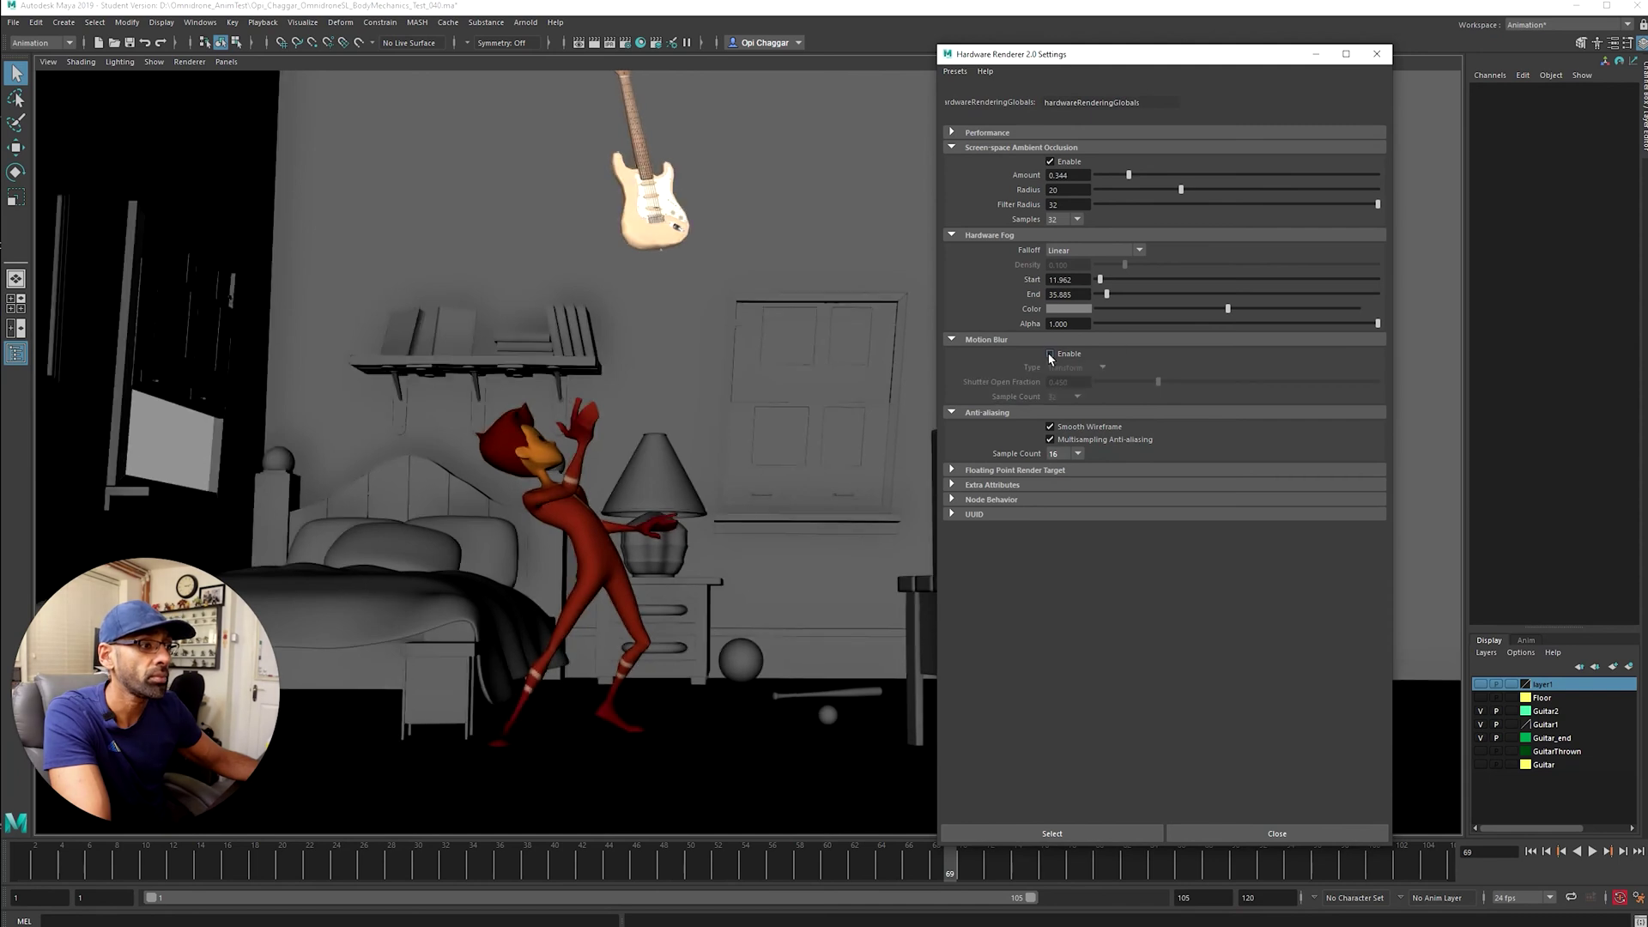
# Close the renderer settings, play the shot from around frame 40 without motion blur, and scrub to the catch pose at frame 78
pyautogui.click(1373, 55)
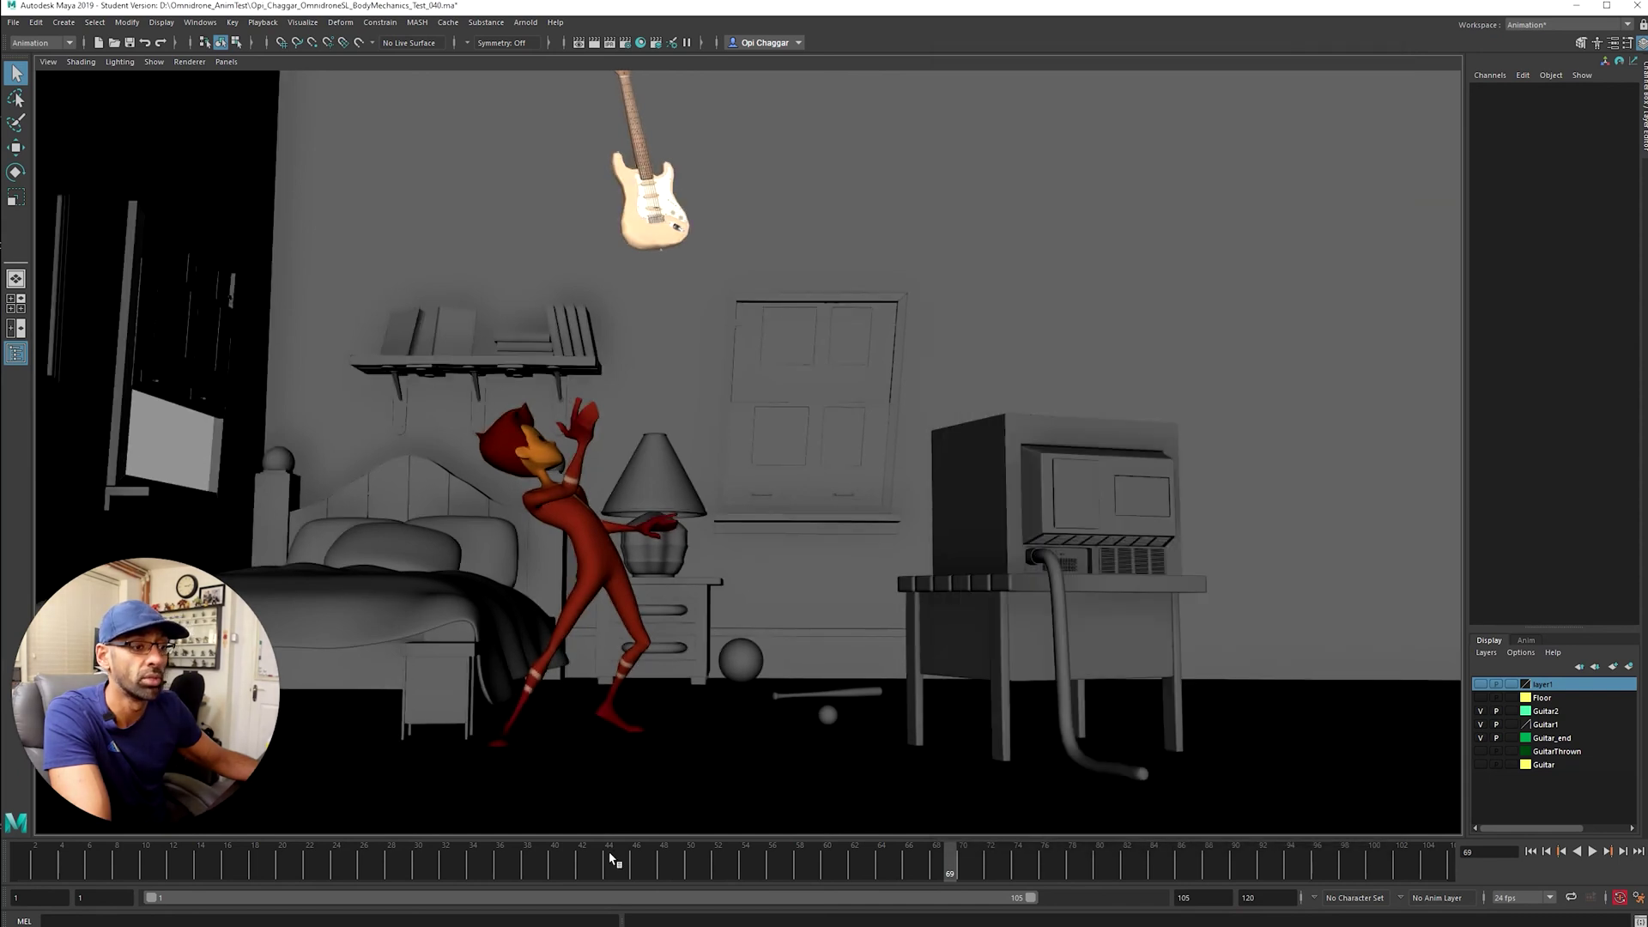
pyautogui.click(558, 862)
pyautogui.hotkey('alt', 'v')
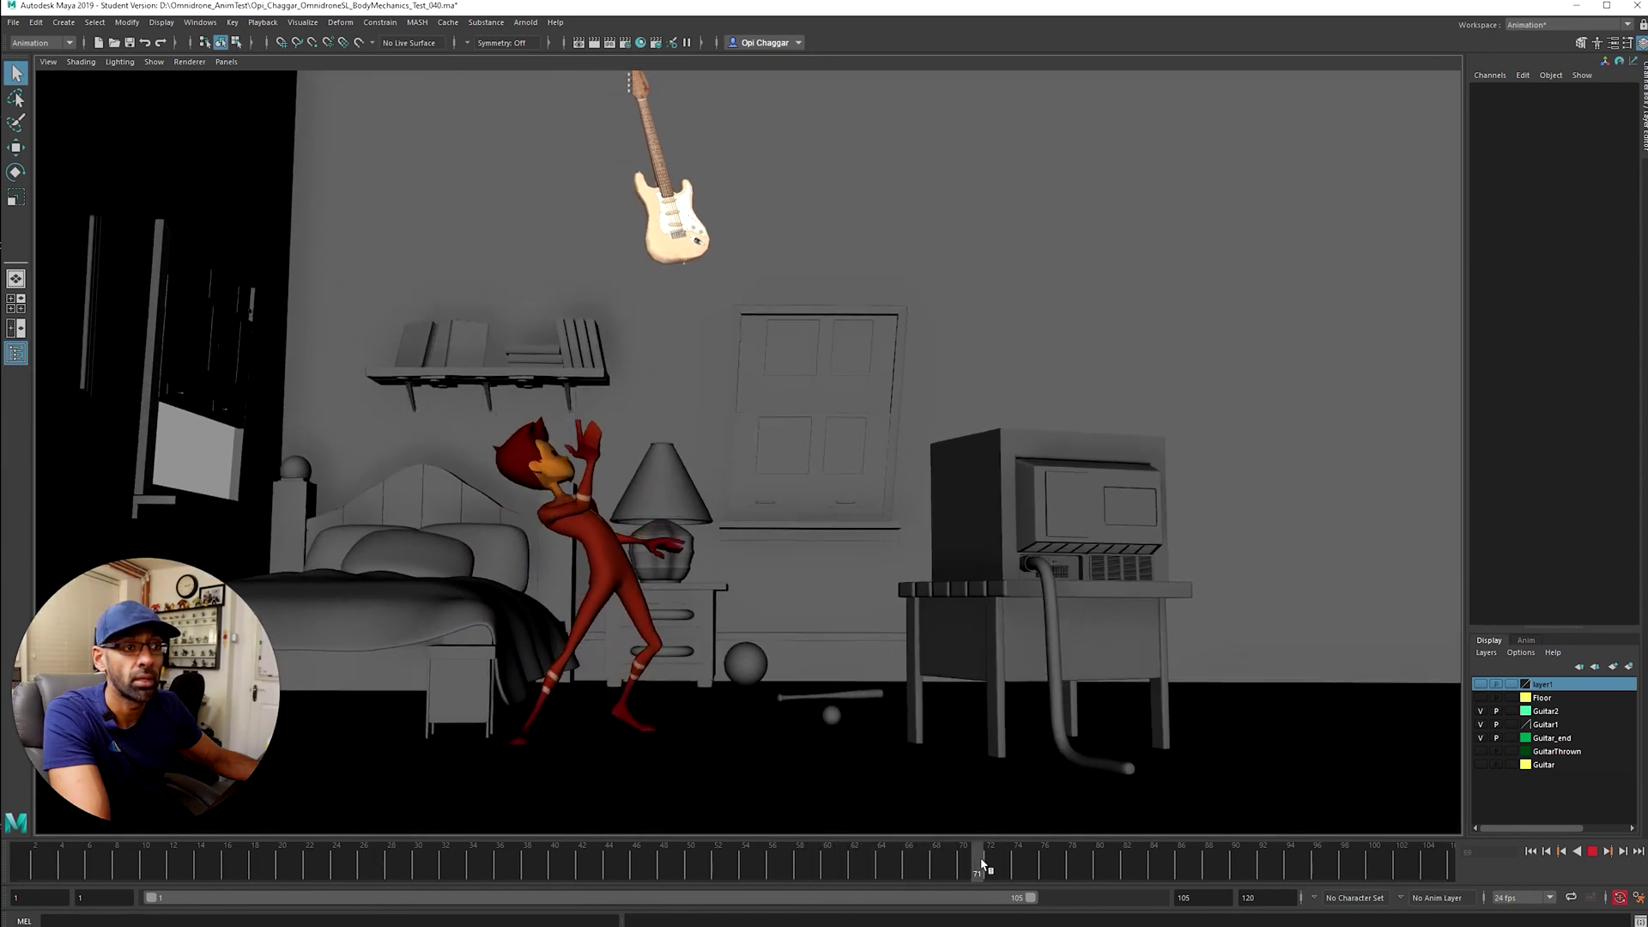
pyautogui.moveTo(1002, 861); pyautogui.dragTo(1073, 861)
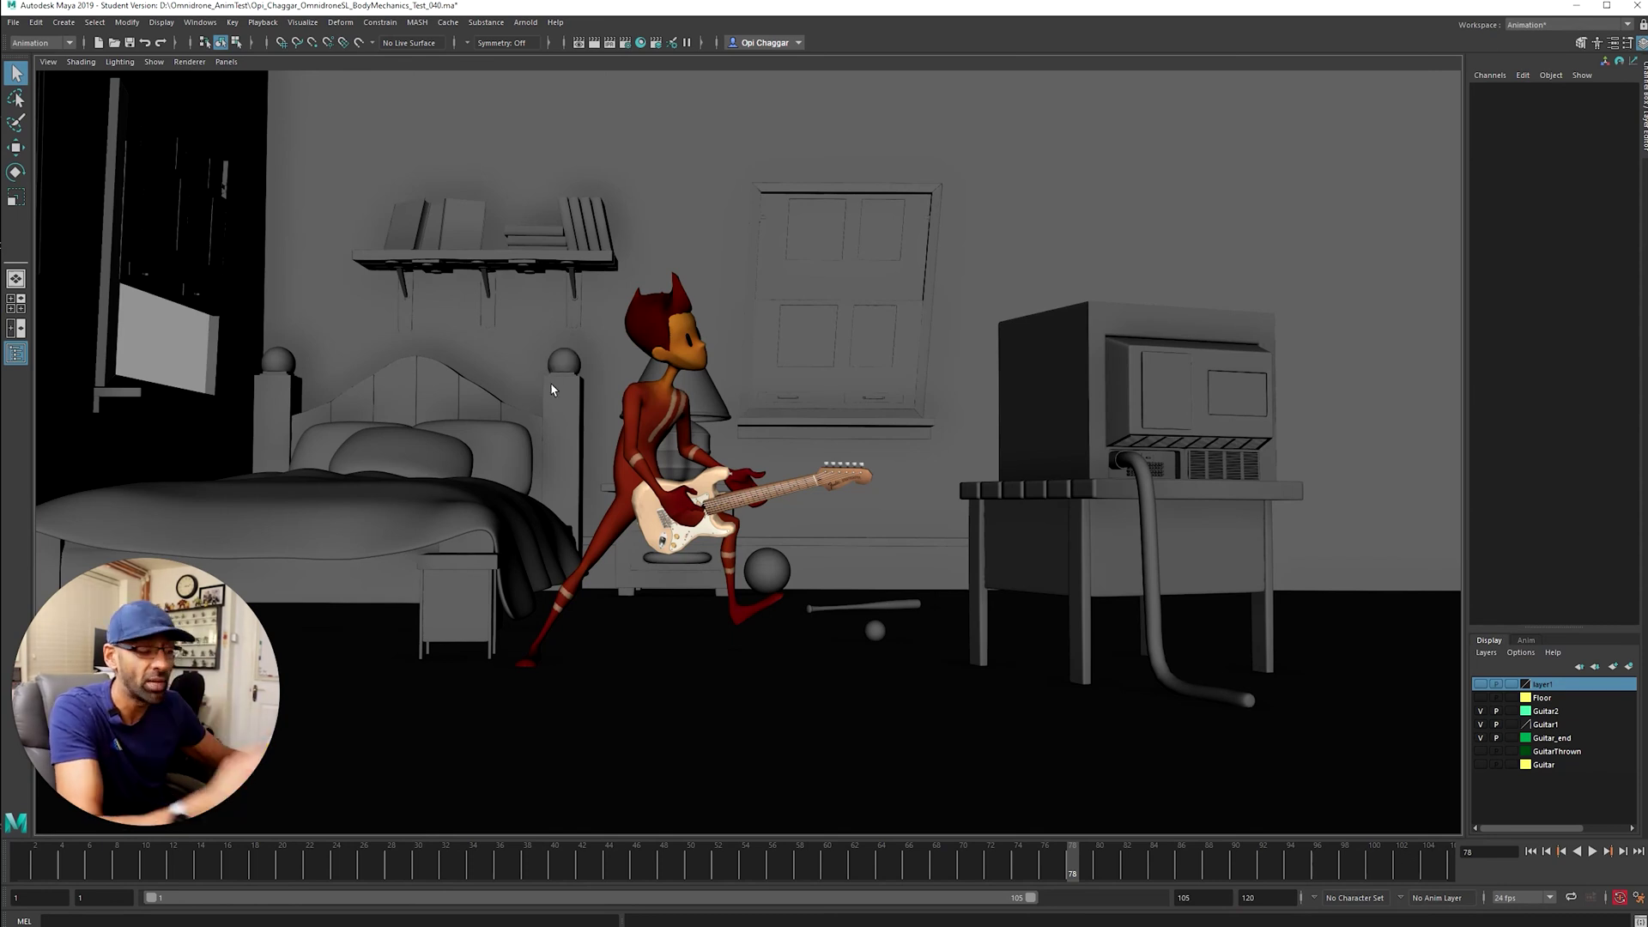
# Scrub back and forth through the frames following the catch and stop on the guitar-playing pose at frame 99
pyautogui.moveTo(1084, 863); pyautogui.dragTo(1203, 874)
pyautogui.moveTo(1261, 865); pyautogui.dragTo(1141, 846)
pyautogui.moveTo(1073, 892); pyautogui.dragTo(1361, 897)
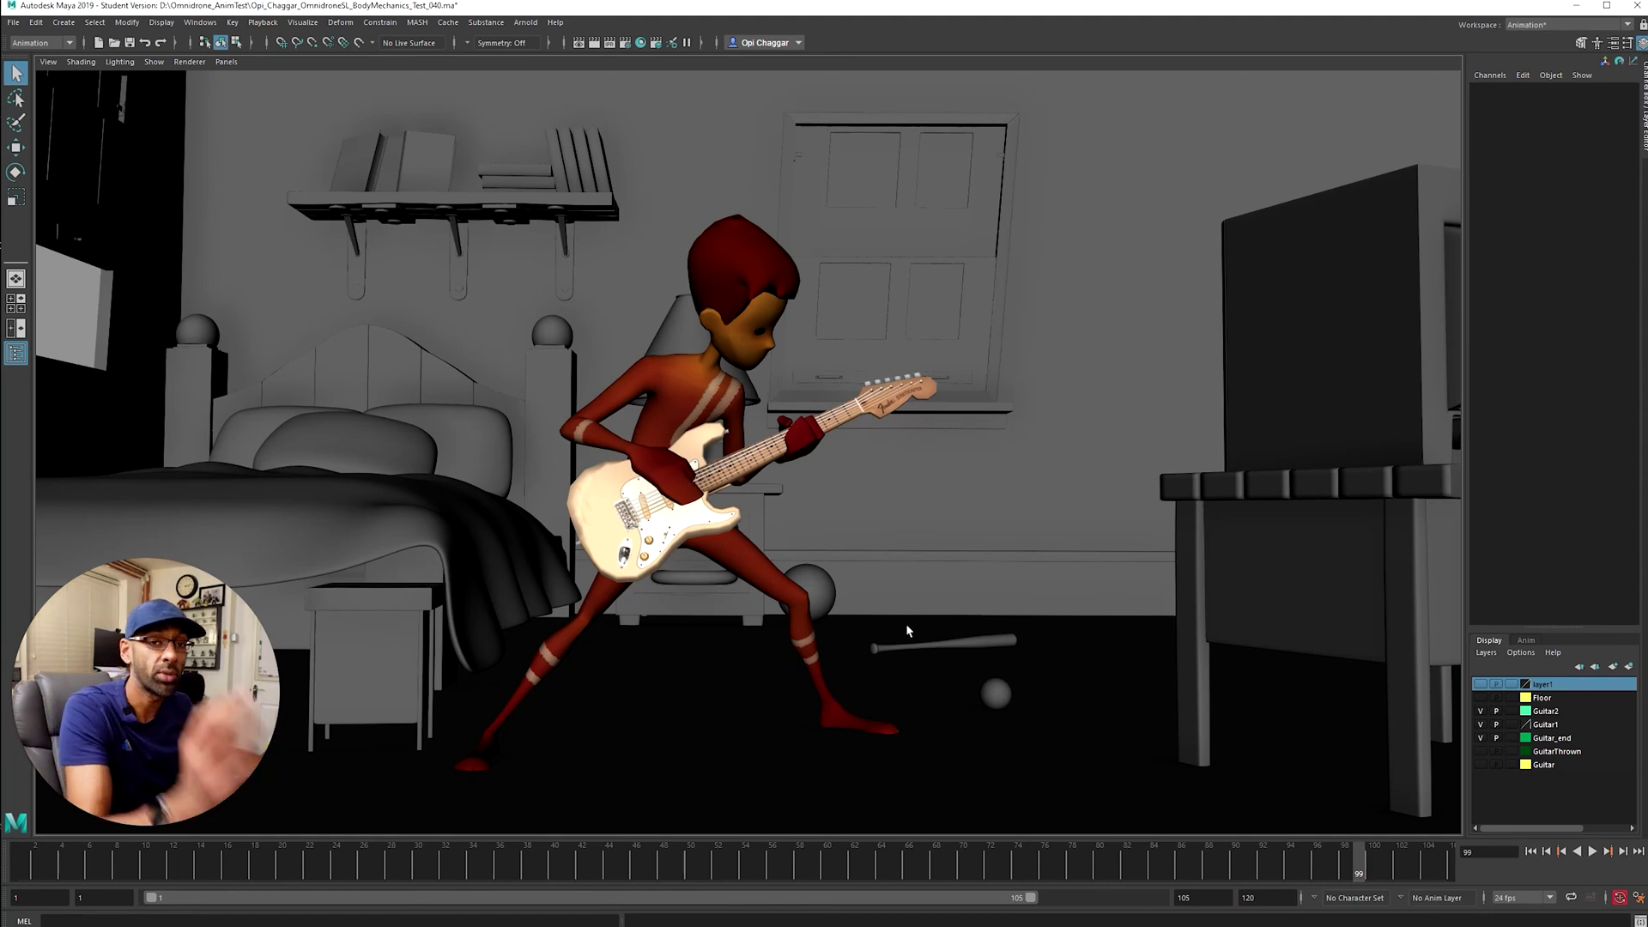
# Go to frame 56, trace the character's forearm line toward the guitar with a screen annotation, and clear it
pyautogui.moveTo(971, 873); pyautogui.dragTo(772, 875)
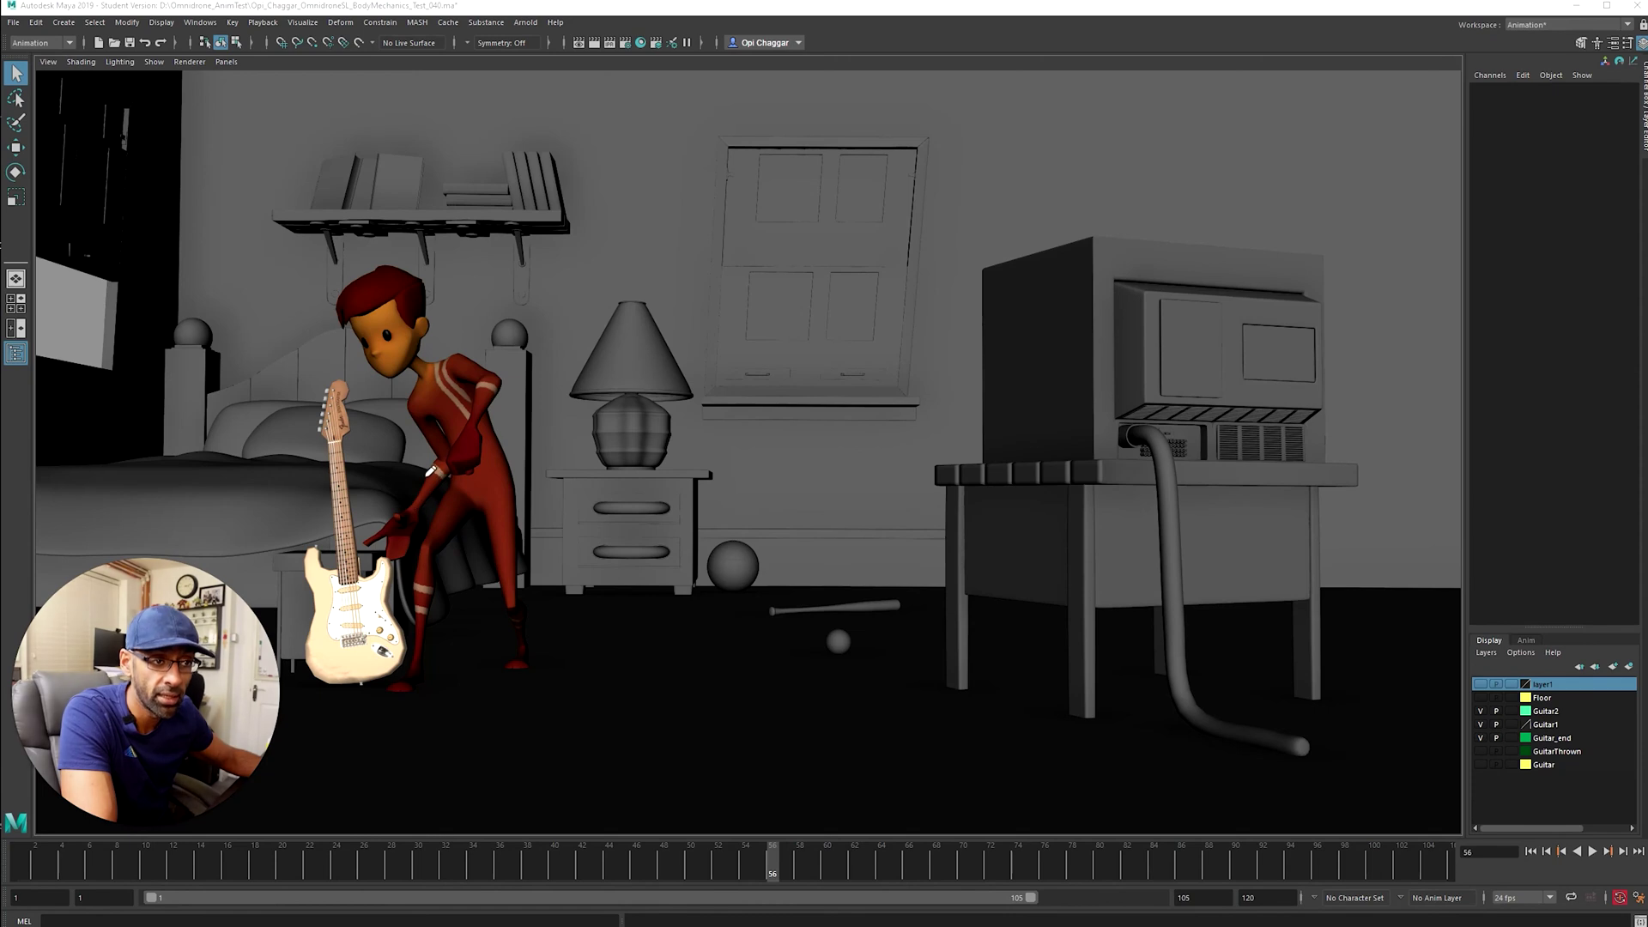
pyautogui.moveTo(429, 471); pyautogui.dragTo(363, 543)
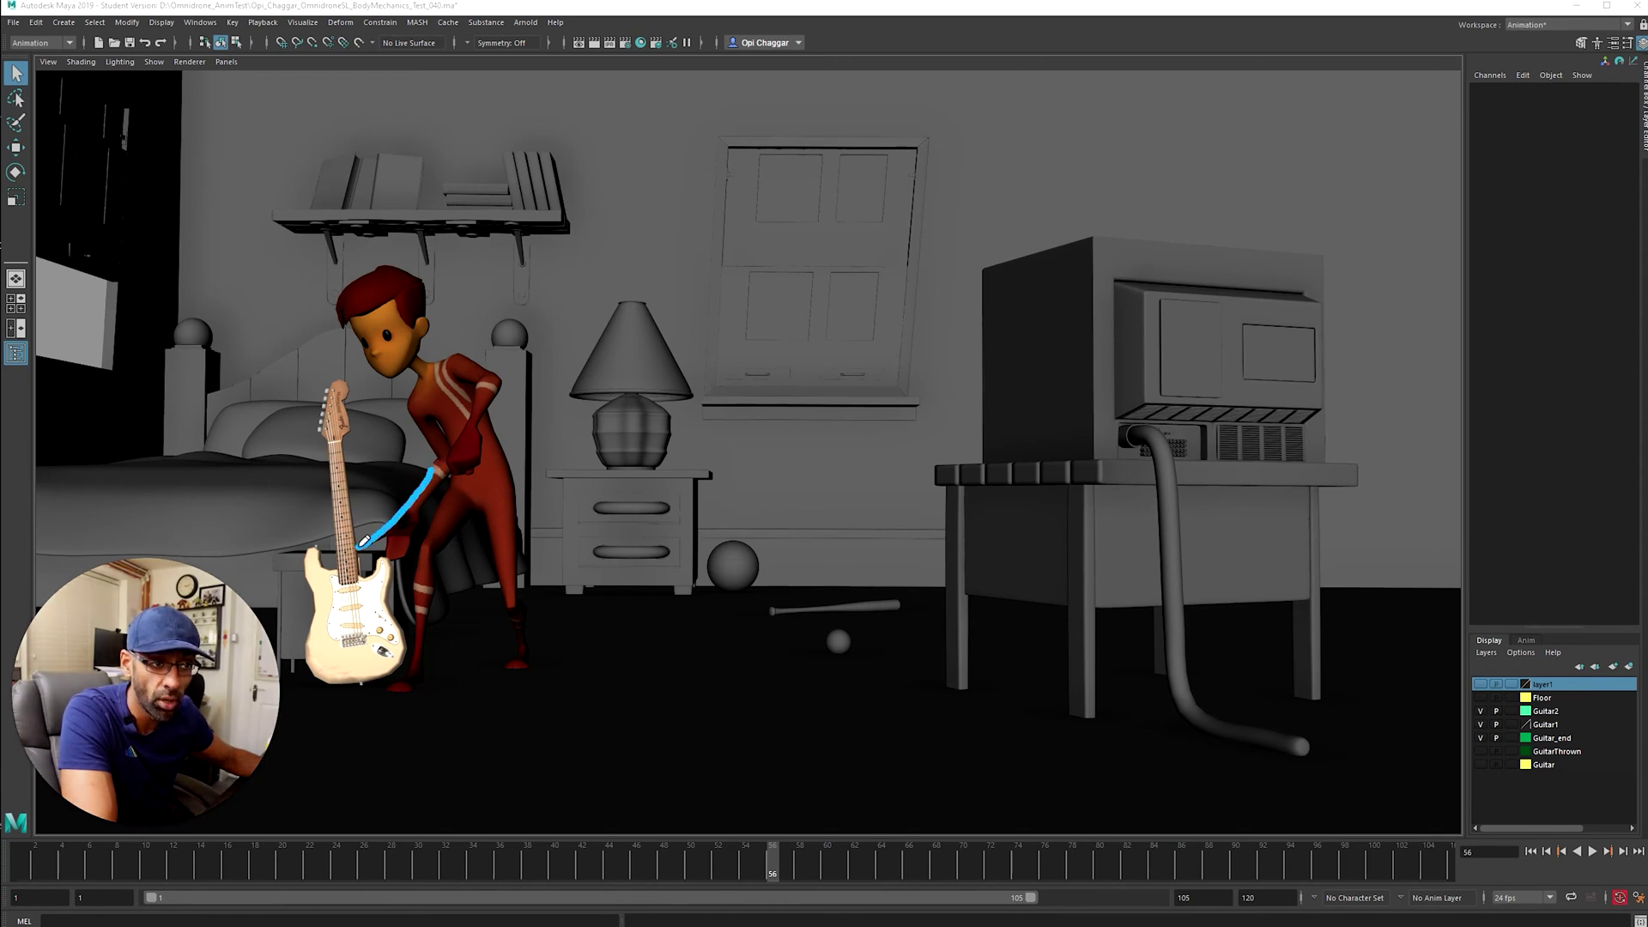
pyautogui.press('Escape')
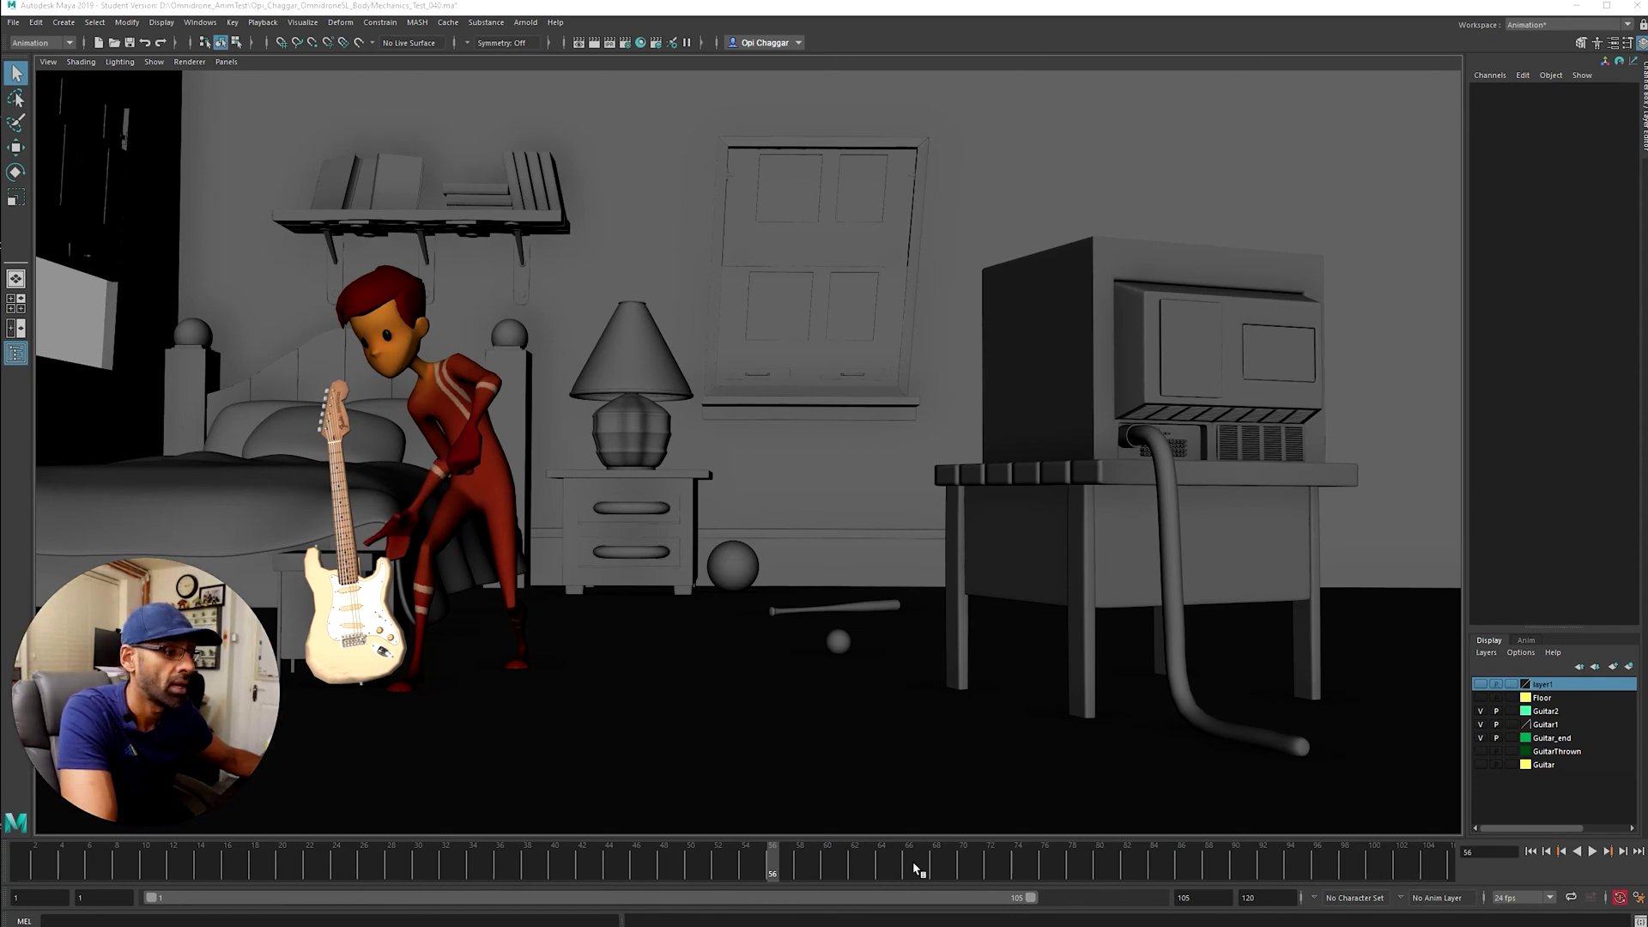
# Scrub through the guitar throw at frames 63 and 64 to frame 66, trace the raised arm's curve, and clear the annotation
pyautogui.moveTo(792, 865); pyautogui.dragTo(868, 862)
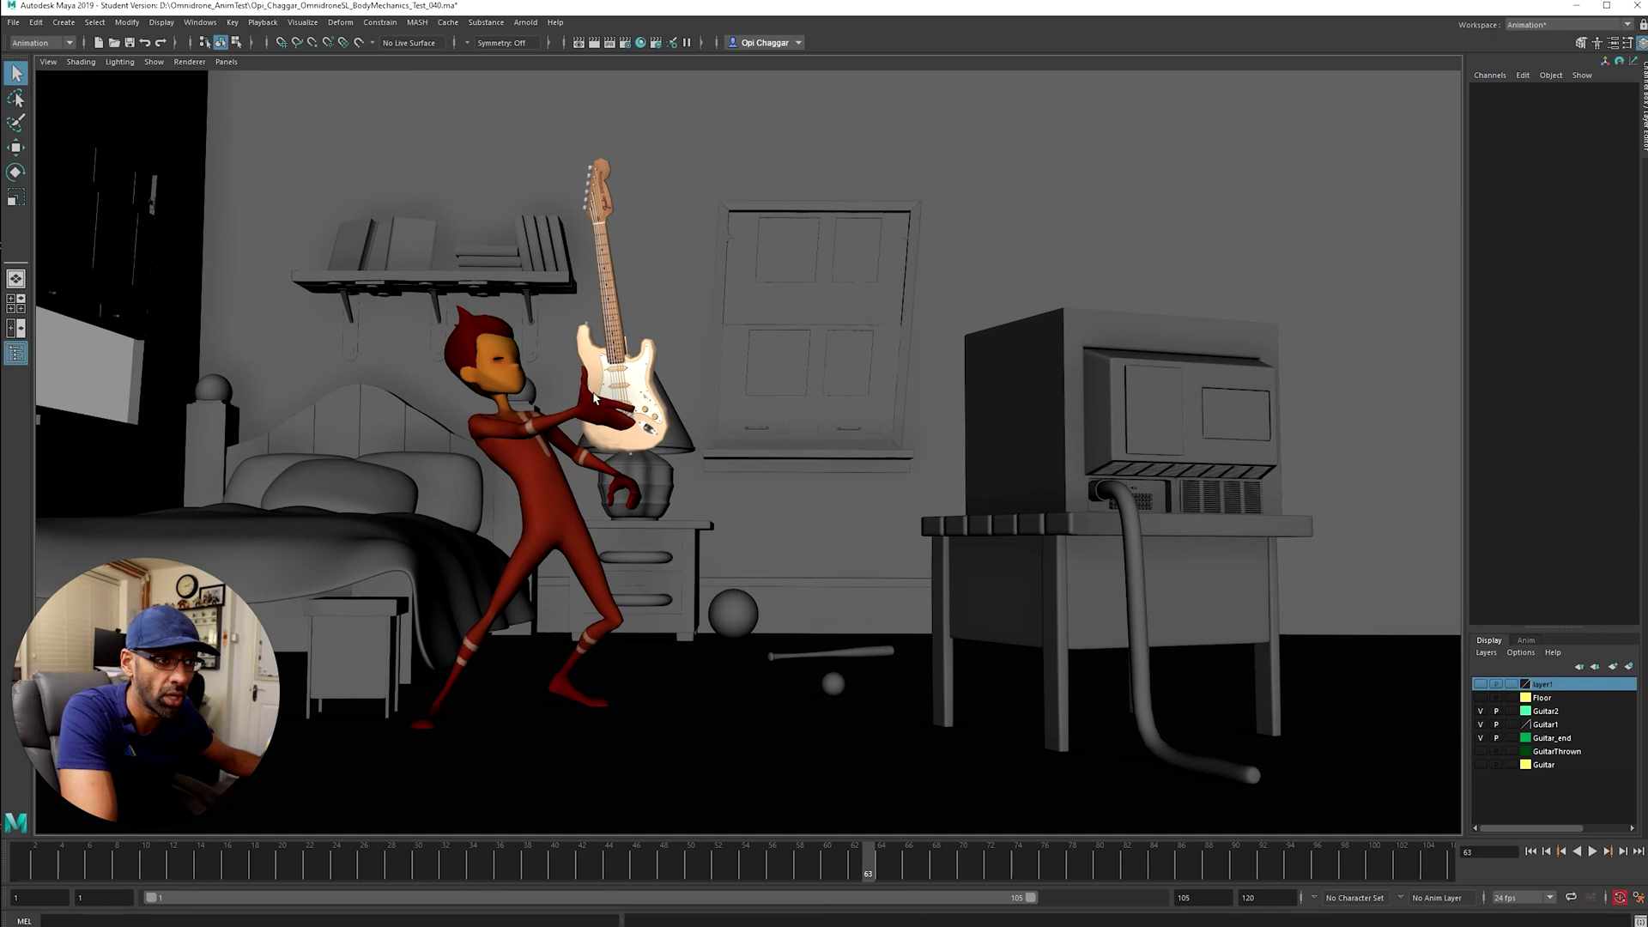
pyautogui.moveTo(875, 868); pyautogui.dragTo(889, 871)
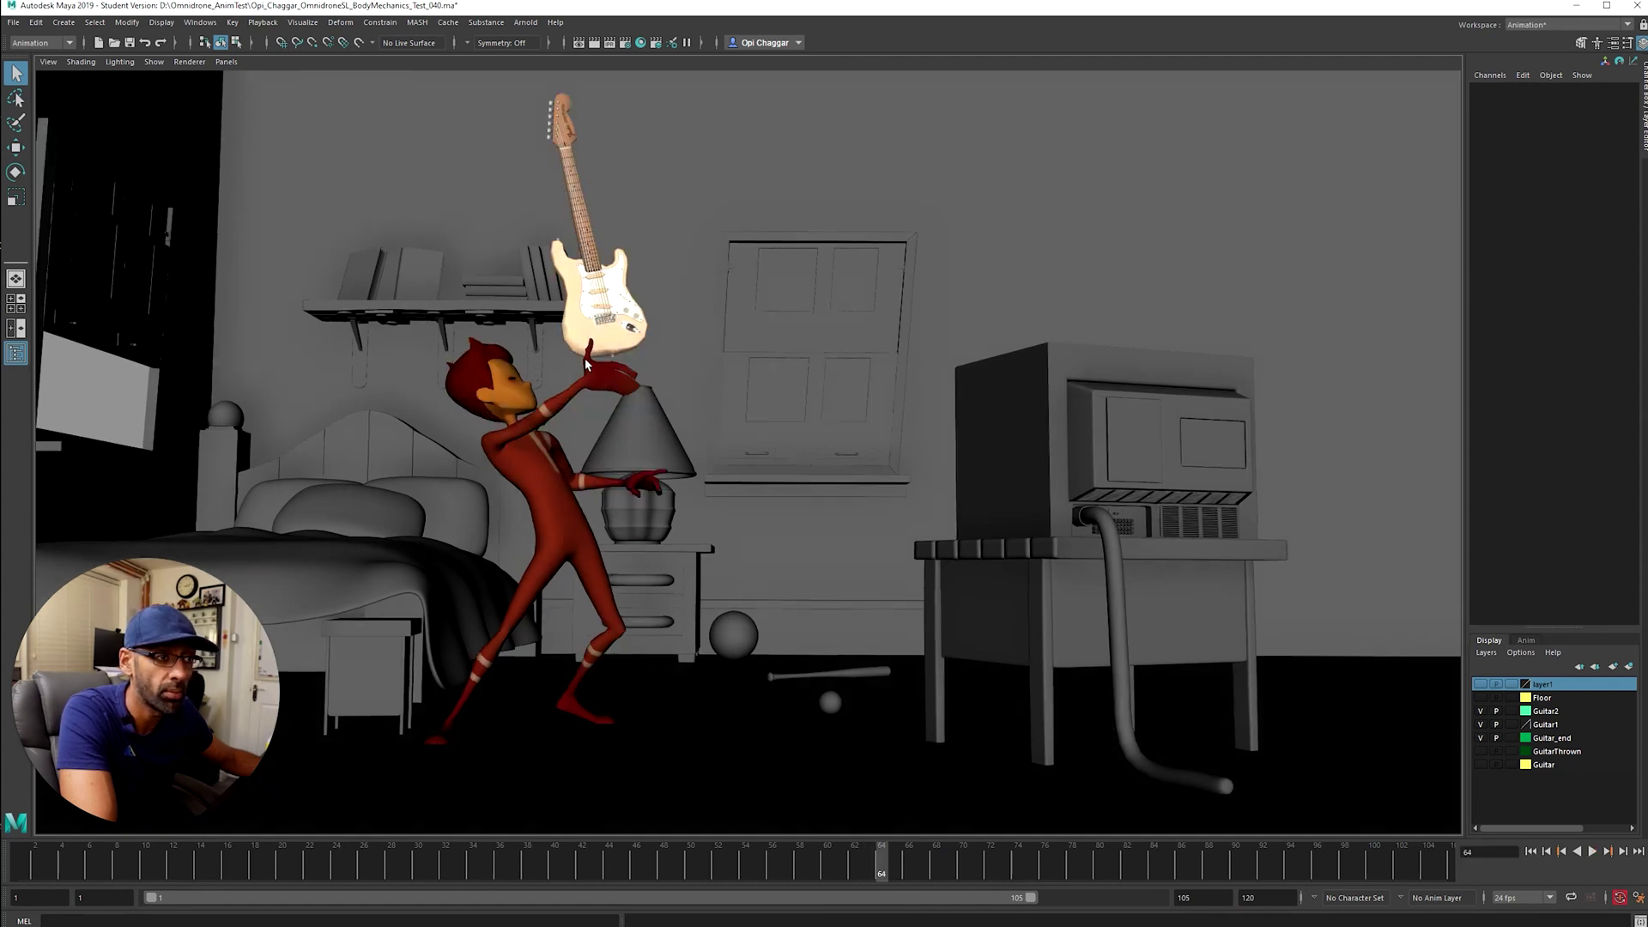
pyautogui.moveTo(886, 865); pyautogui.dragTo(912, 865)
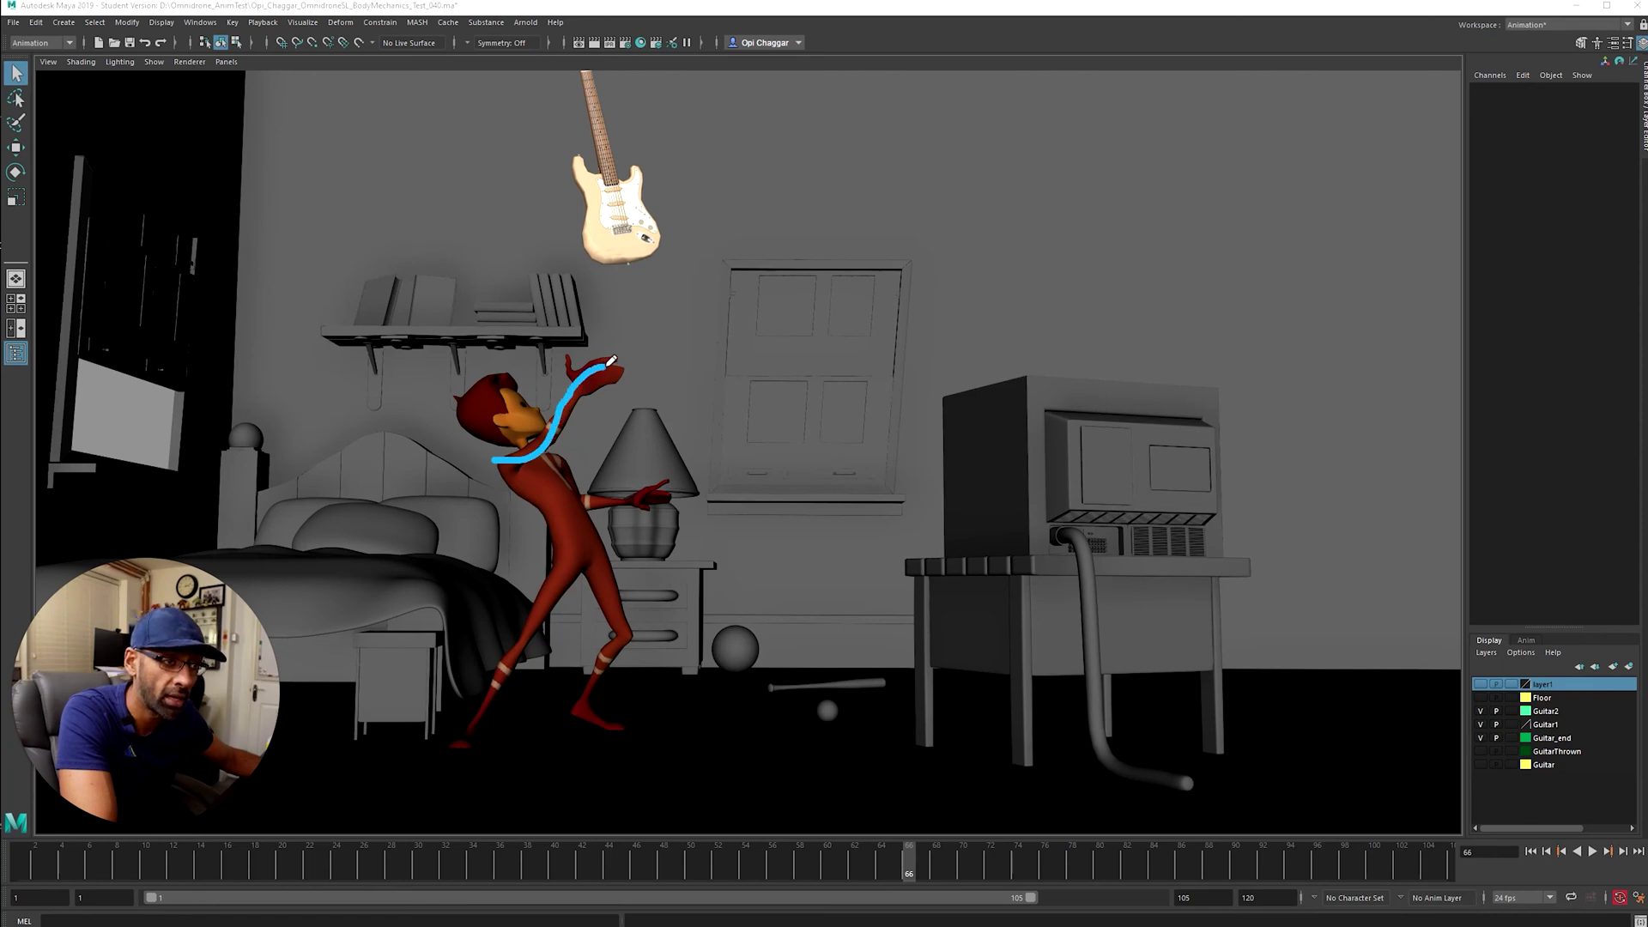
pyautogui.press('Escape')
# Examine the falling guitar at frame 74 and the stretched arm reaching for it at frame 76, tracing the guitar and arm
pyautogui.moveTo(923, 869); pyautogui.dragTo(1017, 869)
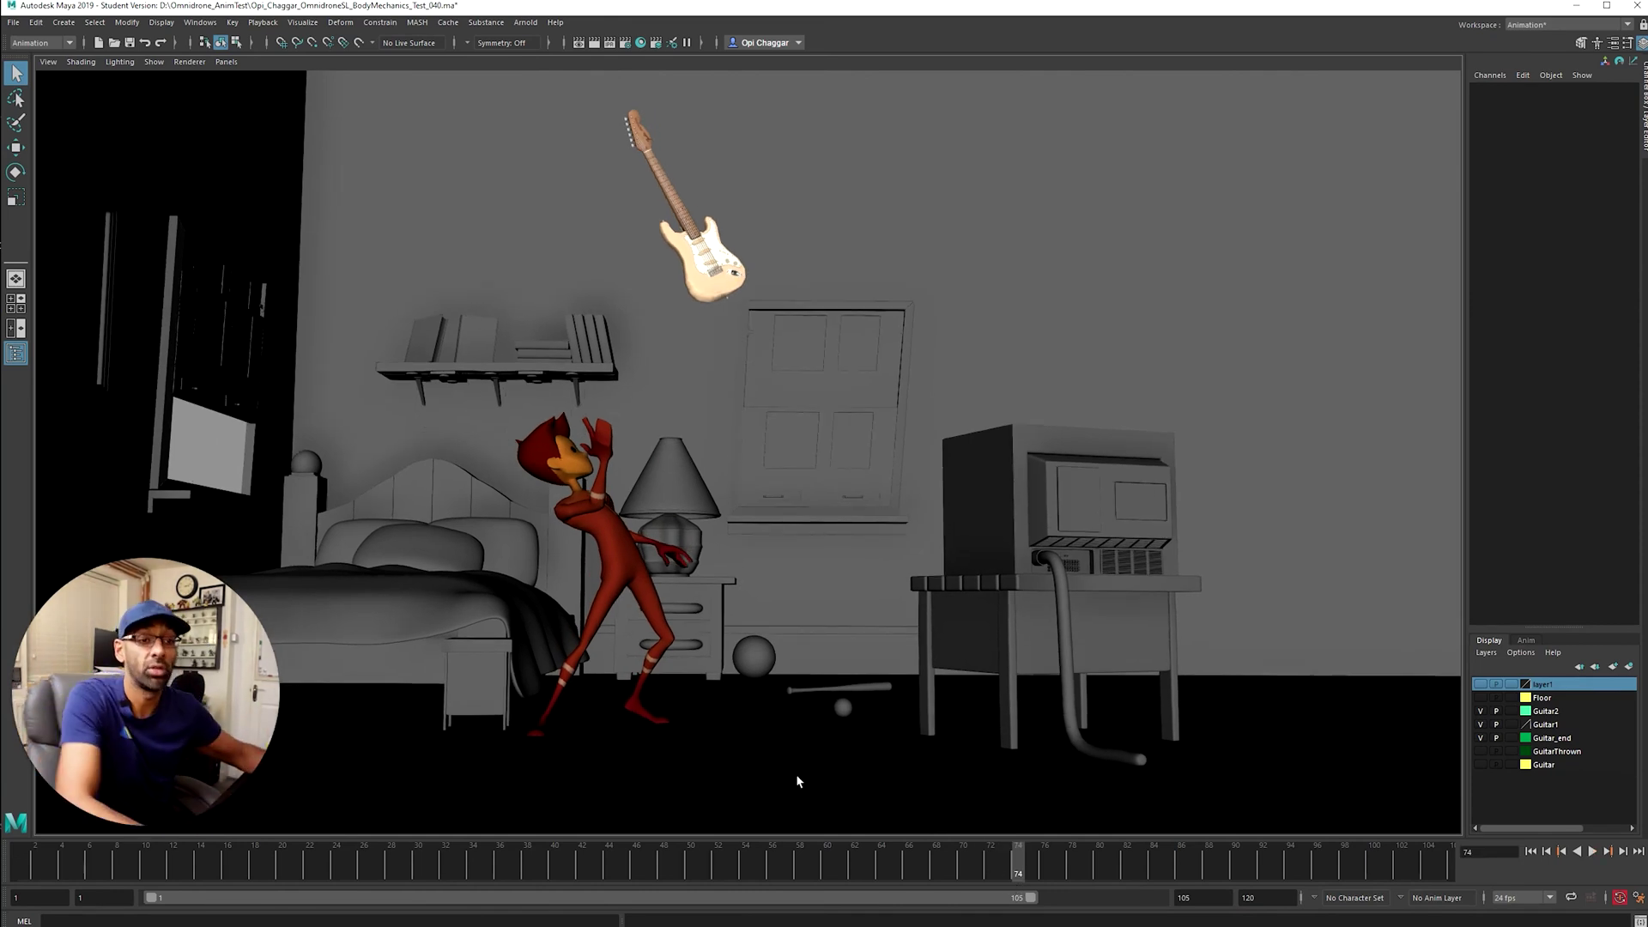
pyautogui.hotkey('alt', 'v')
pyautogui.moveTo(1072, 882)
pyautogui.mouseDown()
pyautogui.moveTo(1114, 881)
pyautogui.moveTo(1027, 889)
pyautogui.moveTo(1046, 895)
pyautogui.mouseUp()
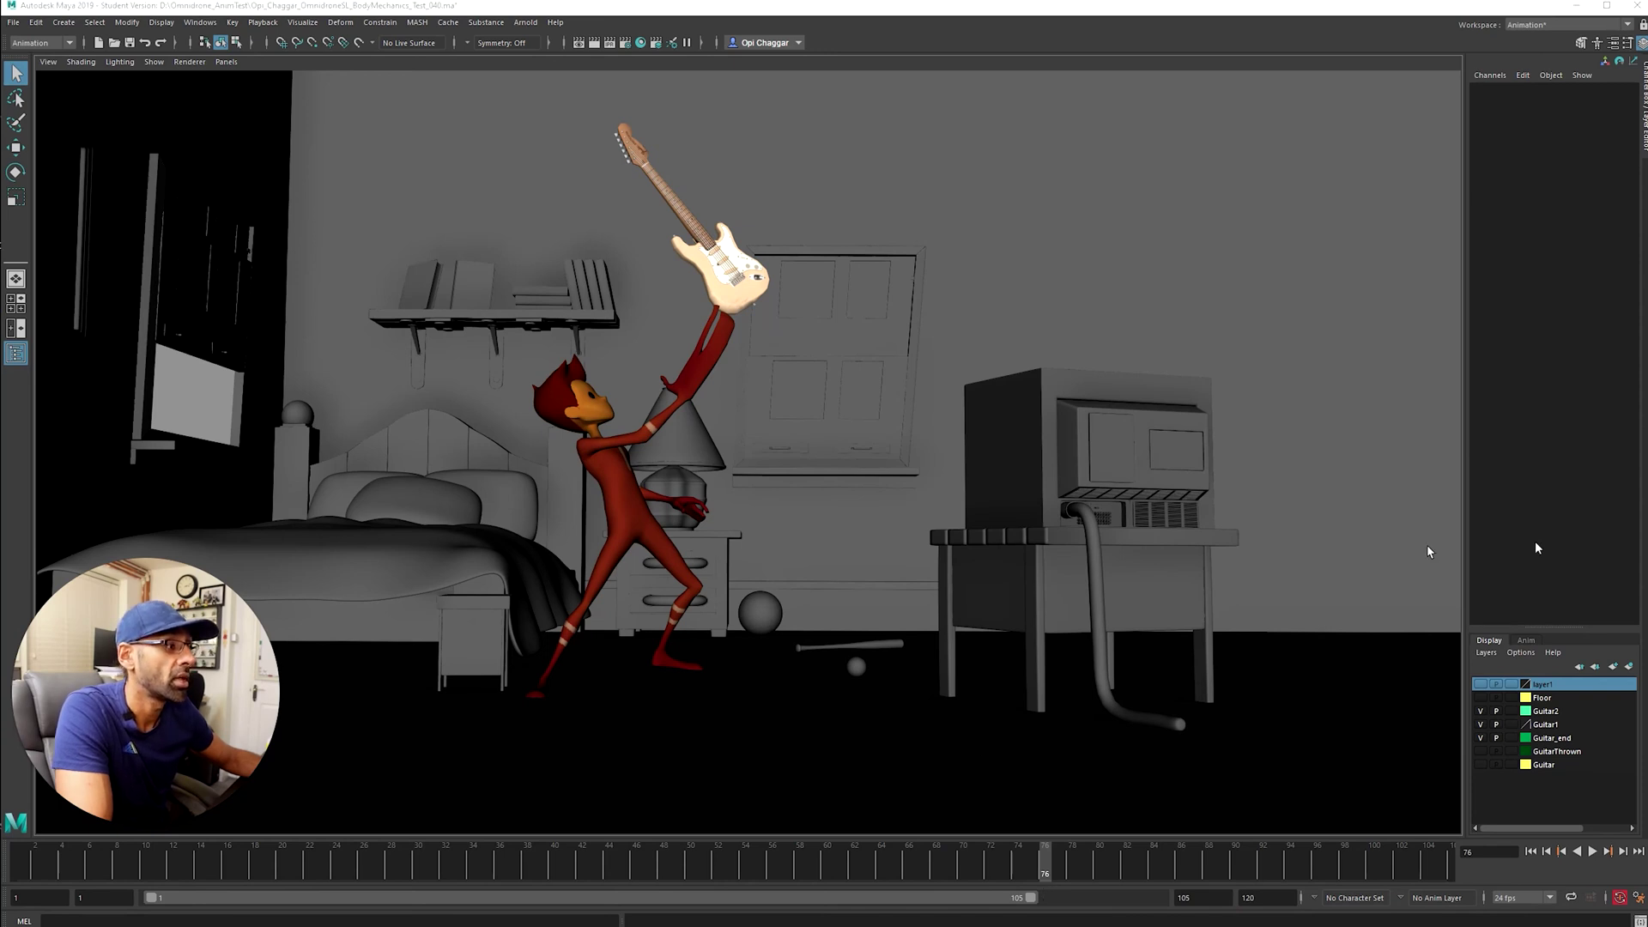
pyautogui.moveTo(625, 123)
pyautogui.mouseDown()
pyautogui.moveTo(699, 176)
pyautogui.moveTo(725, 266)
pyautogui.moveTo(705, 350)
pyautogui.mouseUp()
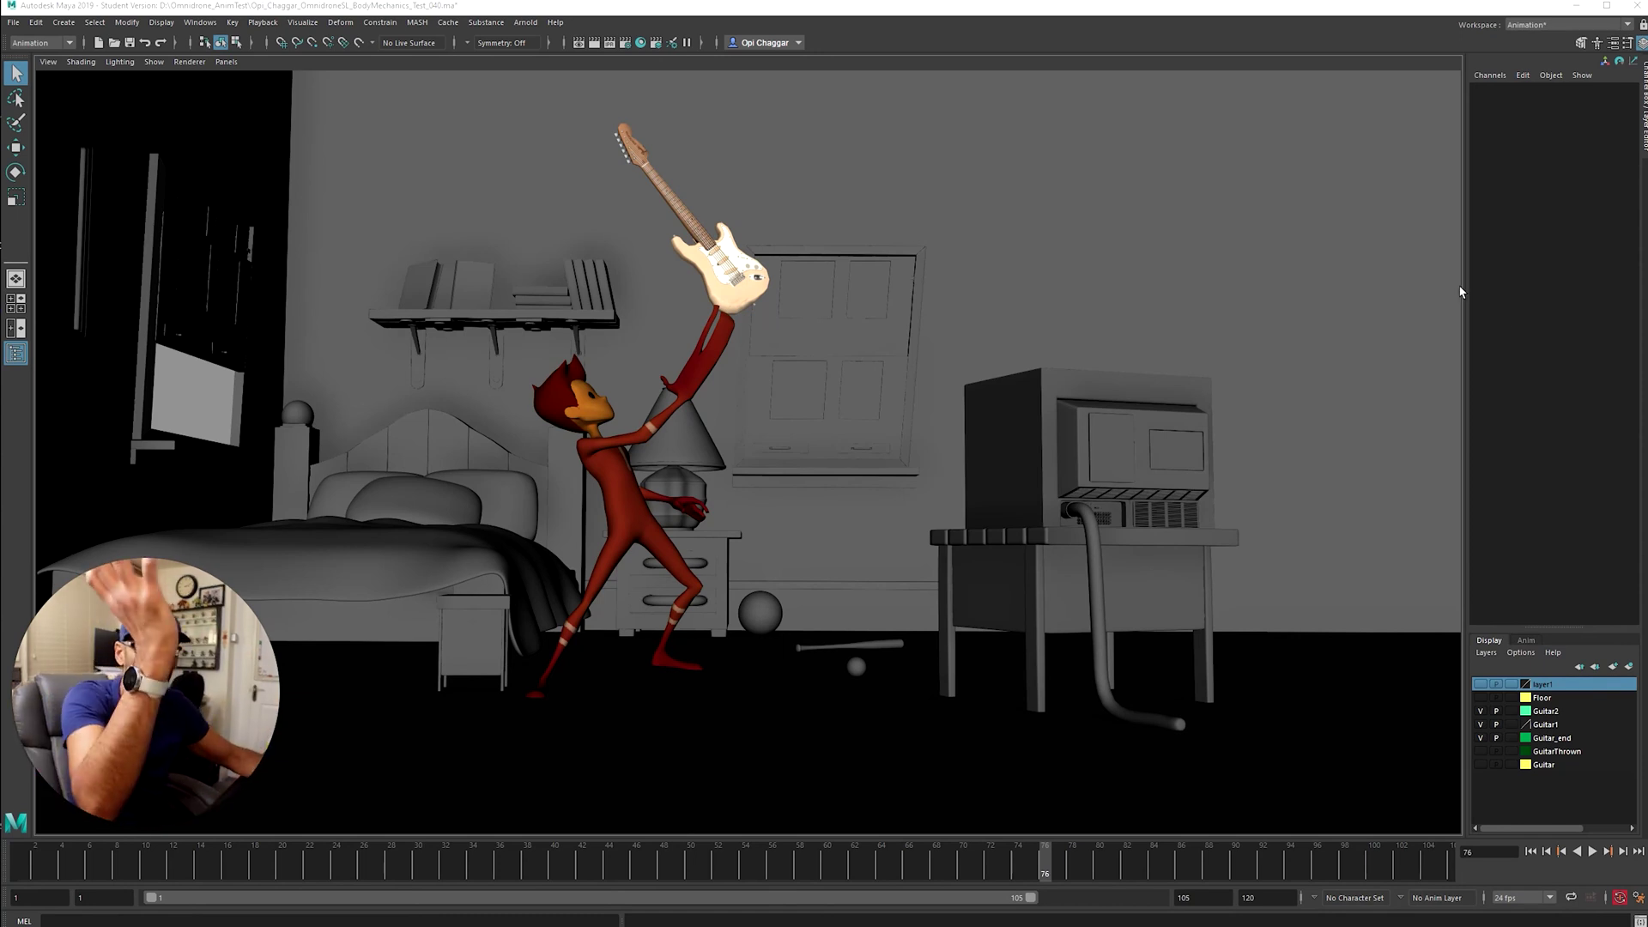
# Check the catch at frame 78, scrub back to frame 68, circle the character's lower hand, and clear the annotation
pyautogui.click(1078, 873)
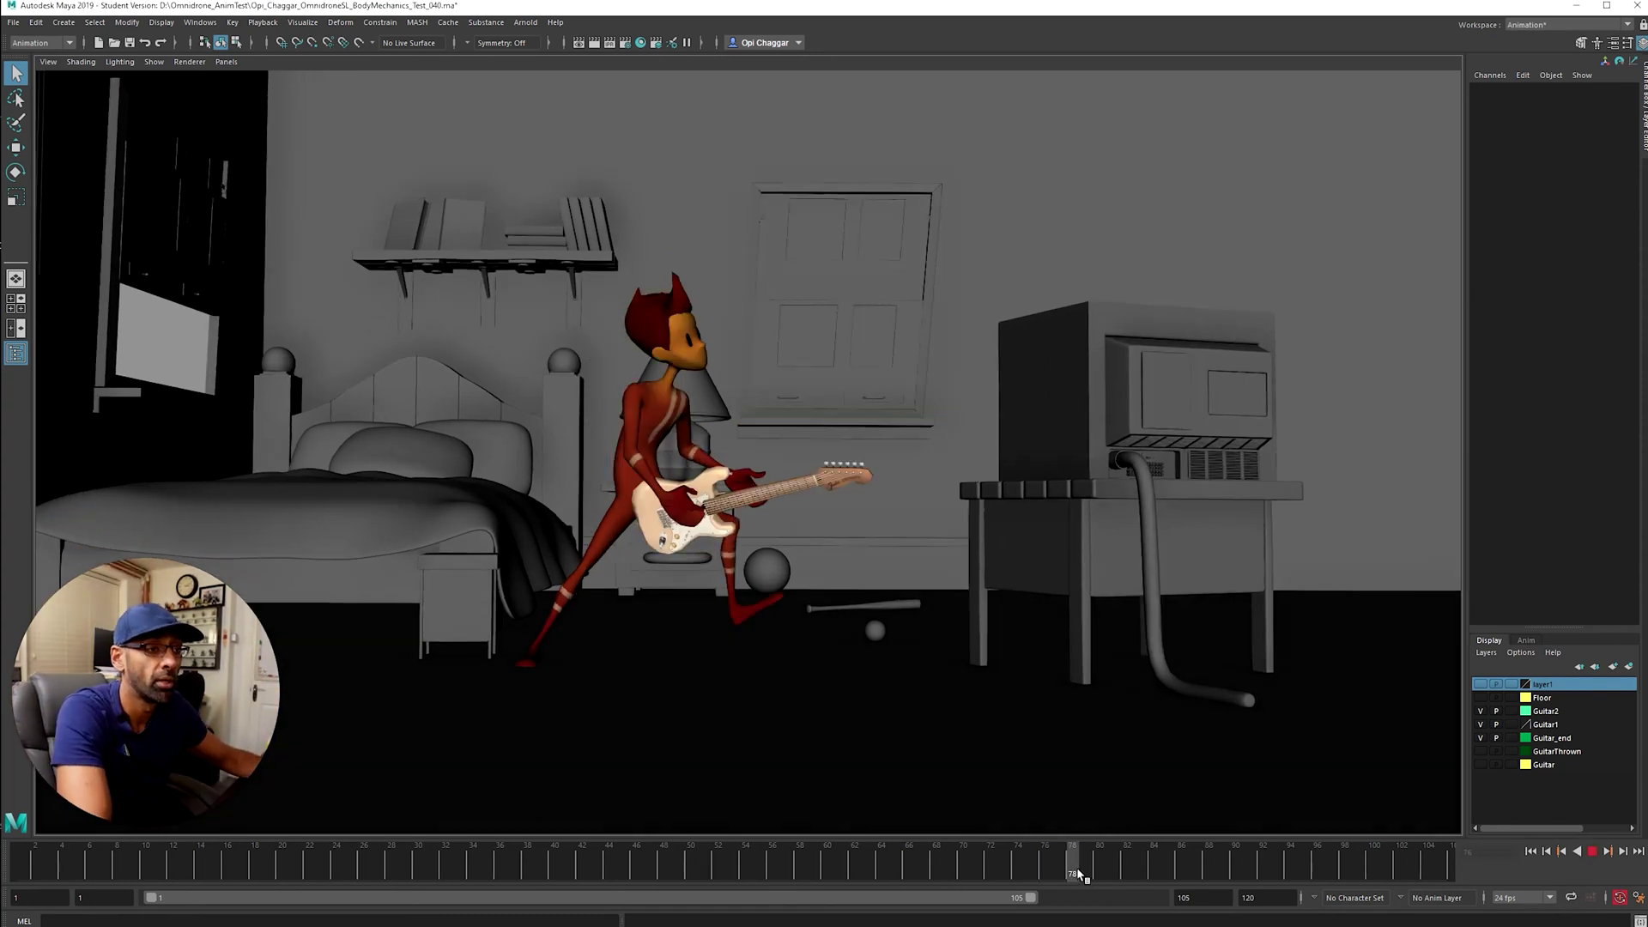
pyautogui.moveTo(1027, 879); pyautogui.dragTo(931, 912)
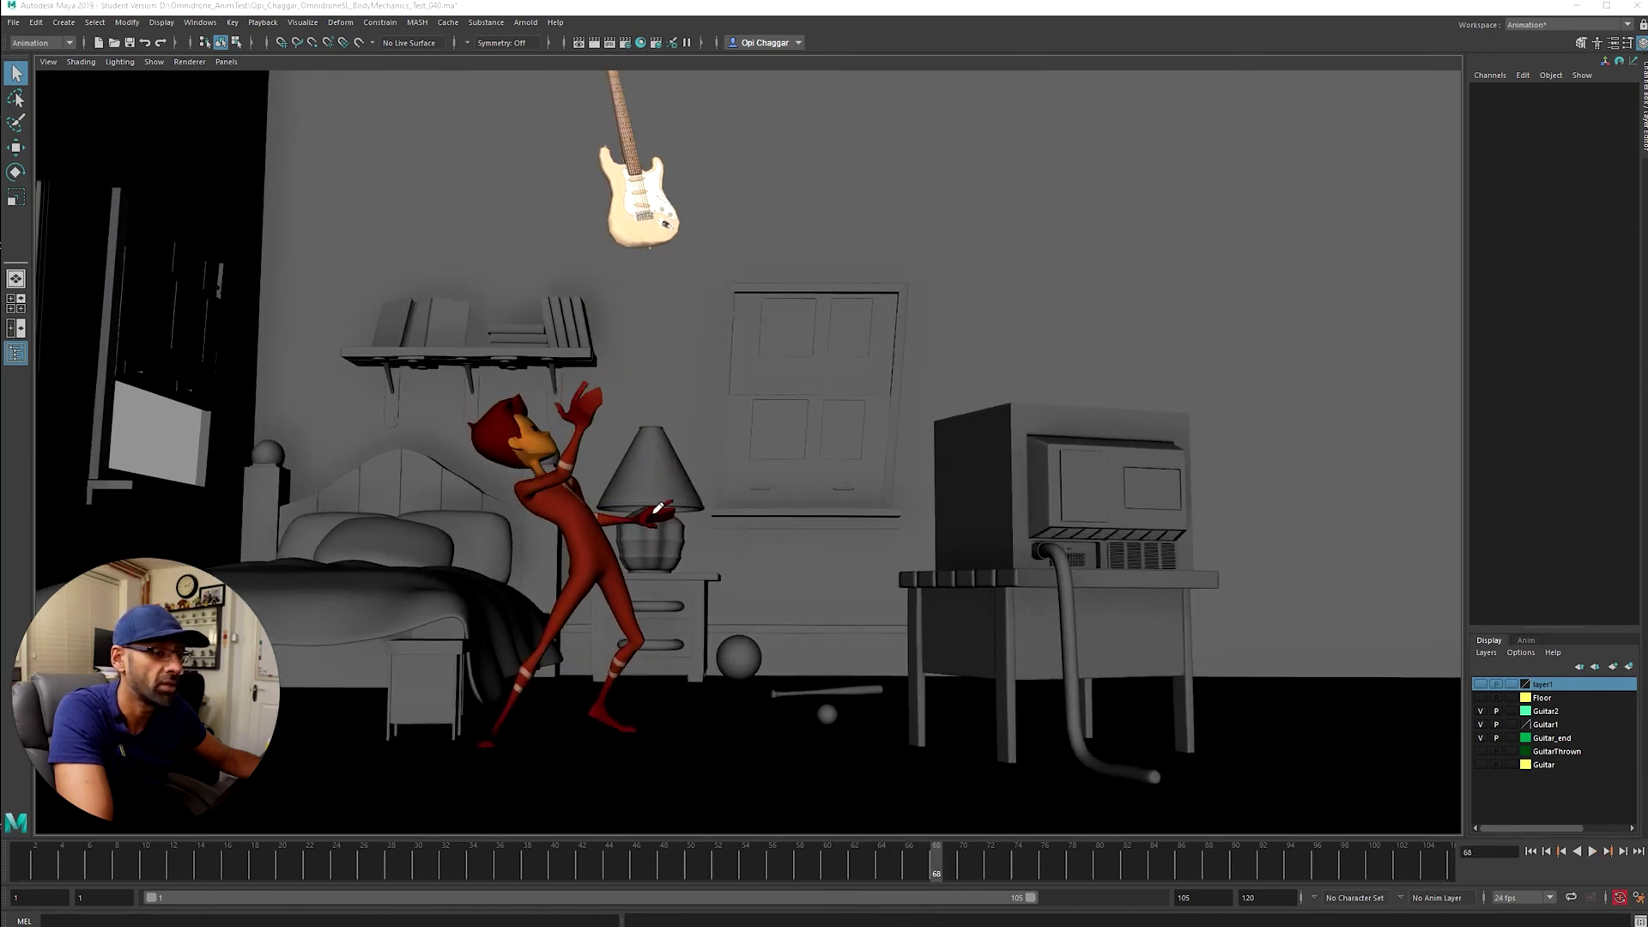
pyautogui.moveTo(625, 521)
pyautogui.mouseDown()
pyautogui.moveTo(687, 464)
pyautogui.moveTo(642, 471)
pyautogui.mouseUp()
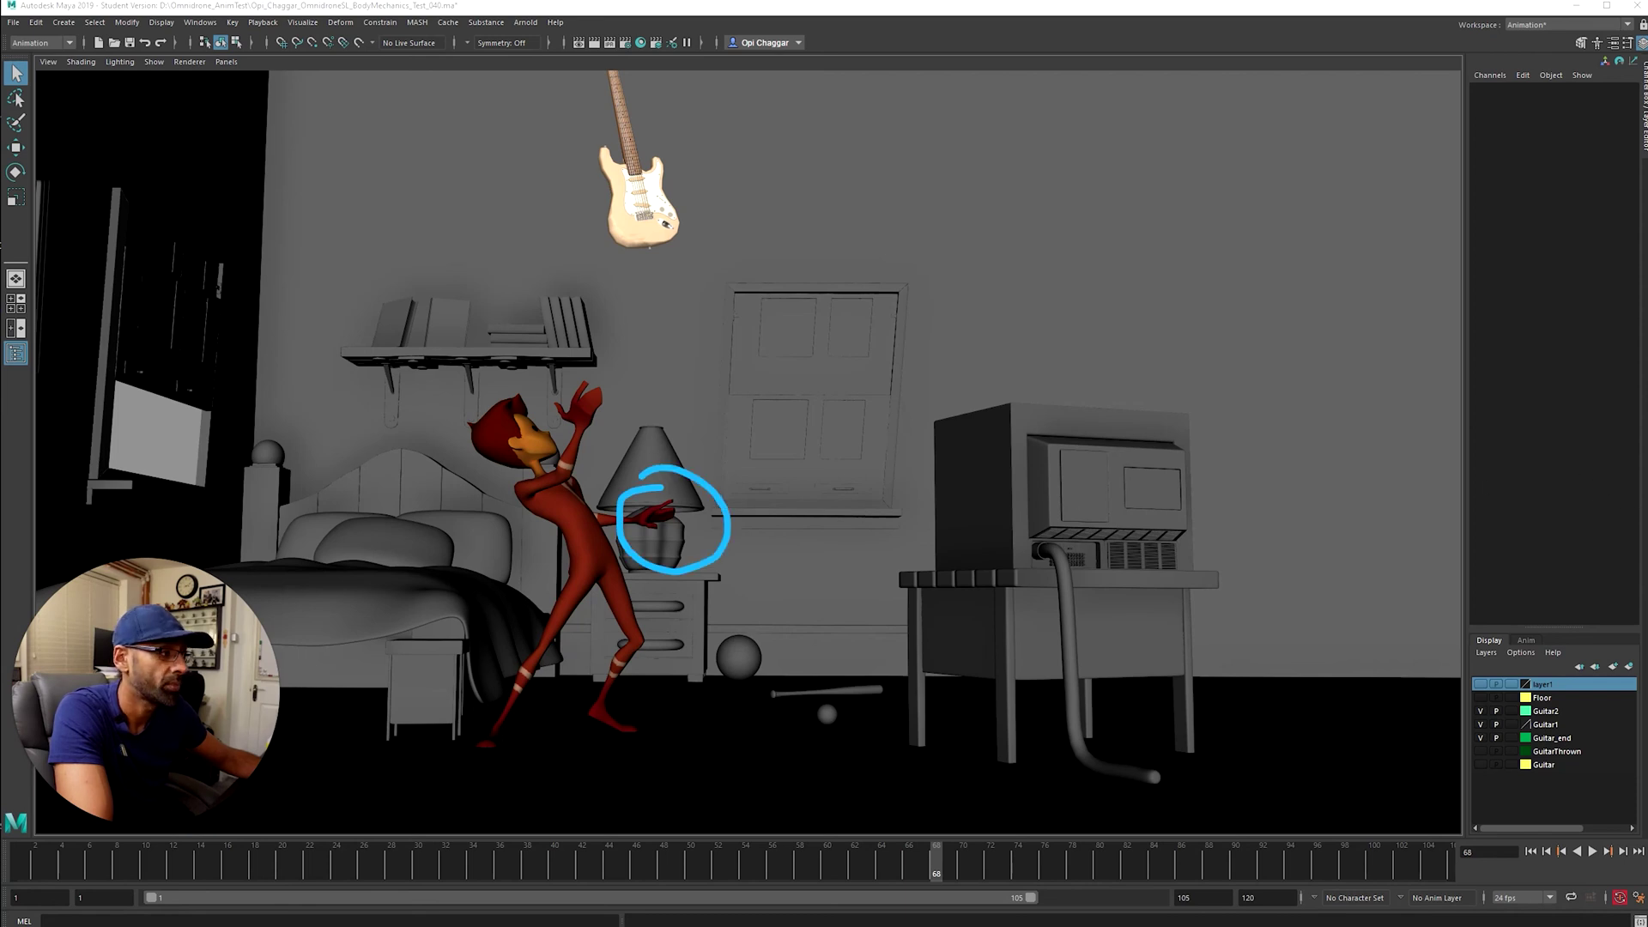
pyautogui.press('Escape')
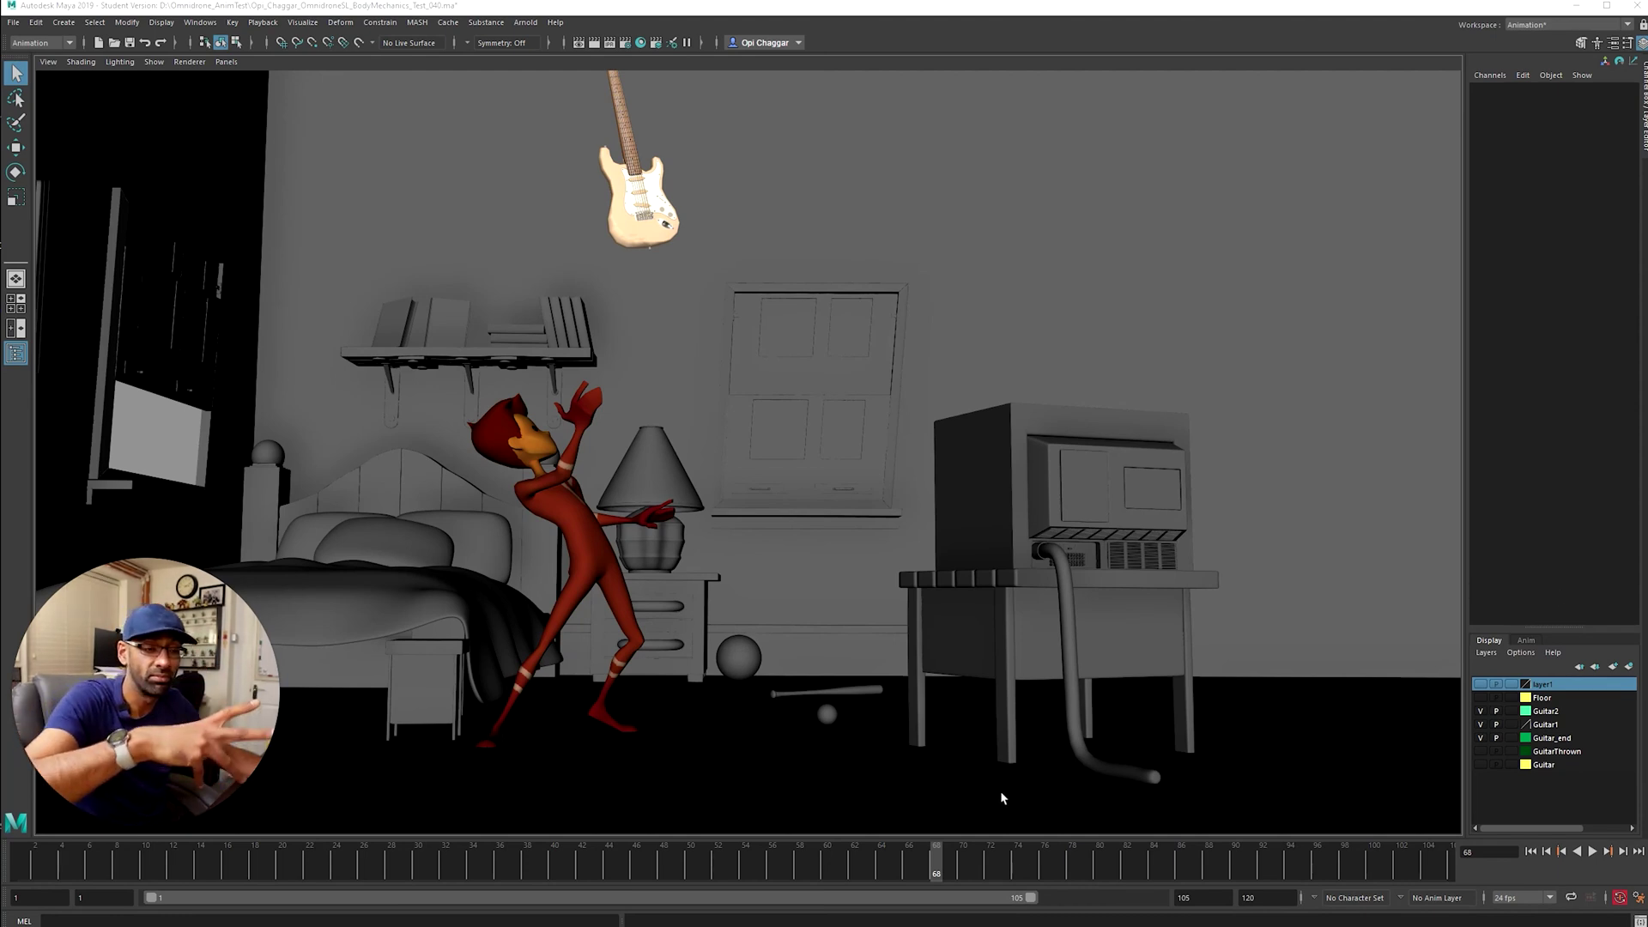
# Play the shot from frame 68 through the catch, replay it from around that frame, and scrub to frame 78
pyautogui.hotkey('alt', 'v')
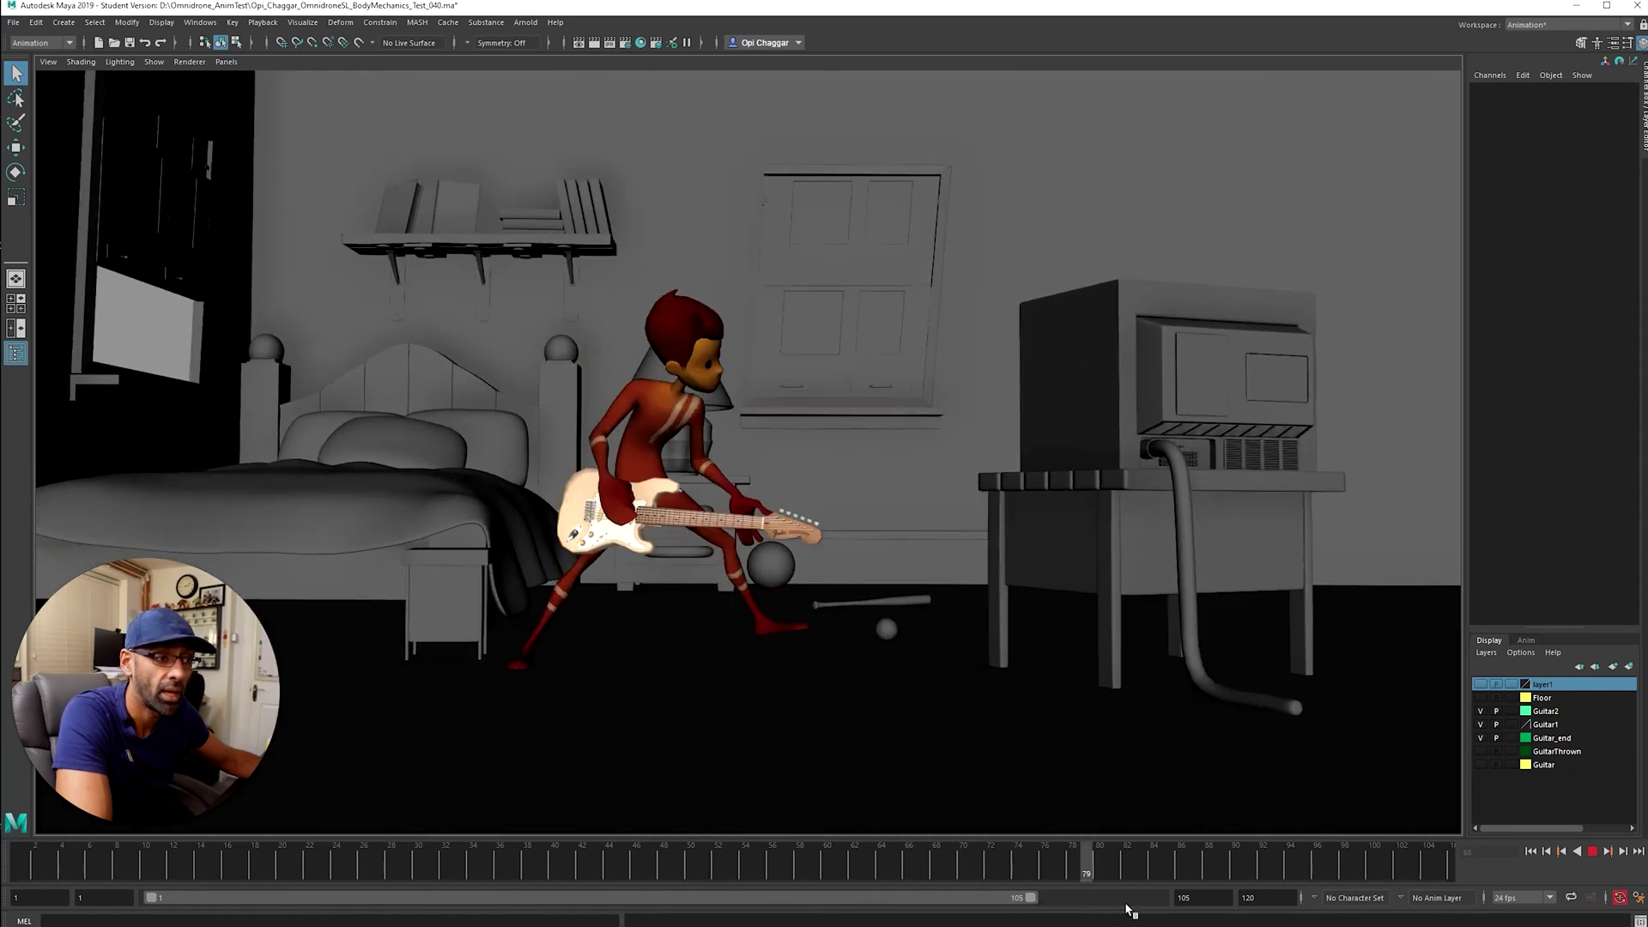
pyautogui.moveTo(1147, 900)
pyautogui.mouseDown()
pyautogui.moveTo(970, 895)
pyautogui.moveTo(939, 860)
pyautogui.moveTo(1440, 869)
pyautogui.moveTo(1142, 864)
pyautogui.mouseUp()
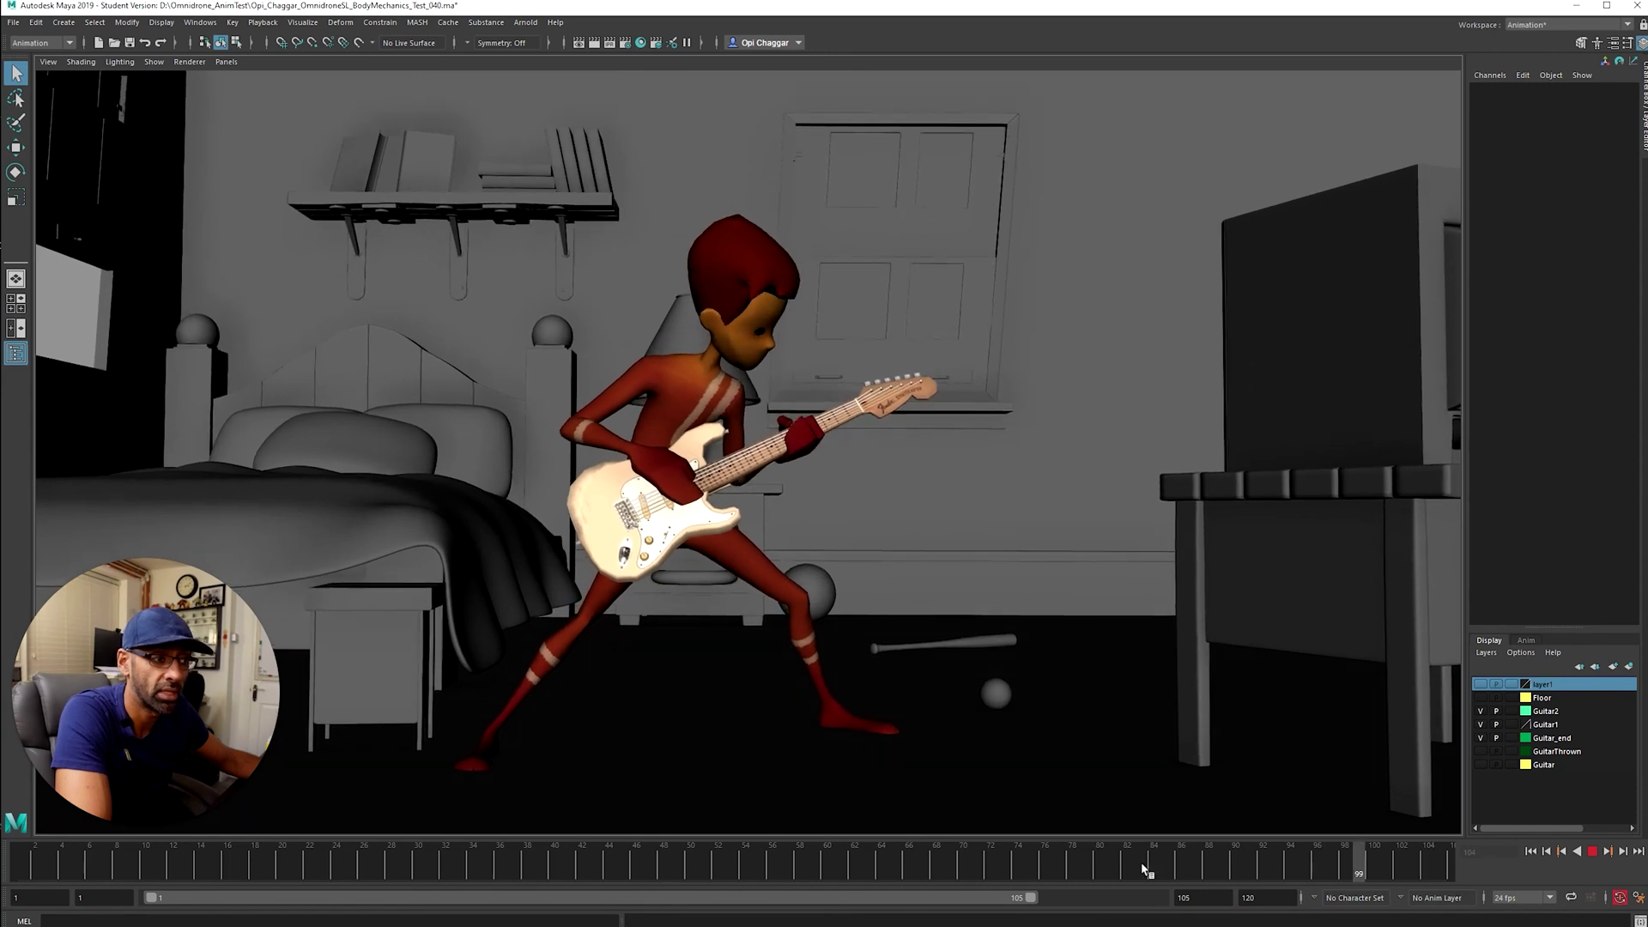
pyautogui.click(927, 862)
pyautogui.hotkey('alt', 'v')
pyautogui.moveTo(920, 863)
pyautogui.mouseDown()
pyautogui.moveTo(884, 865)
pyautogui.moveTo(1074, 878)
pyautogui.mouseUp()
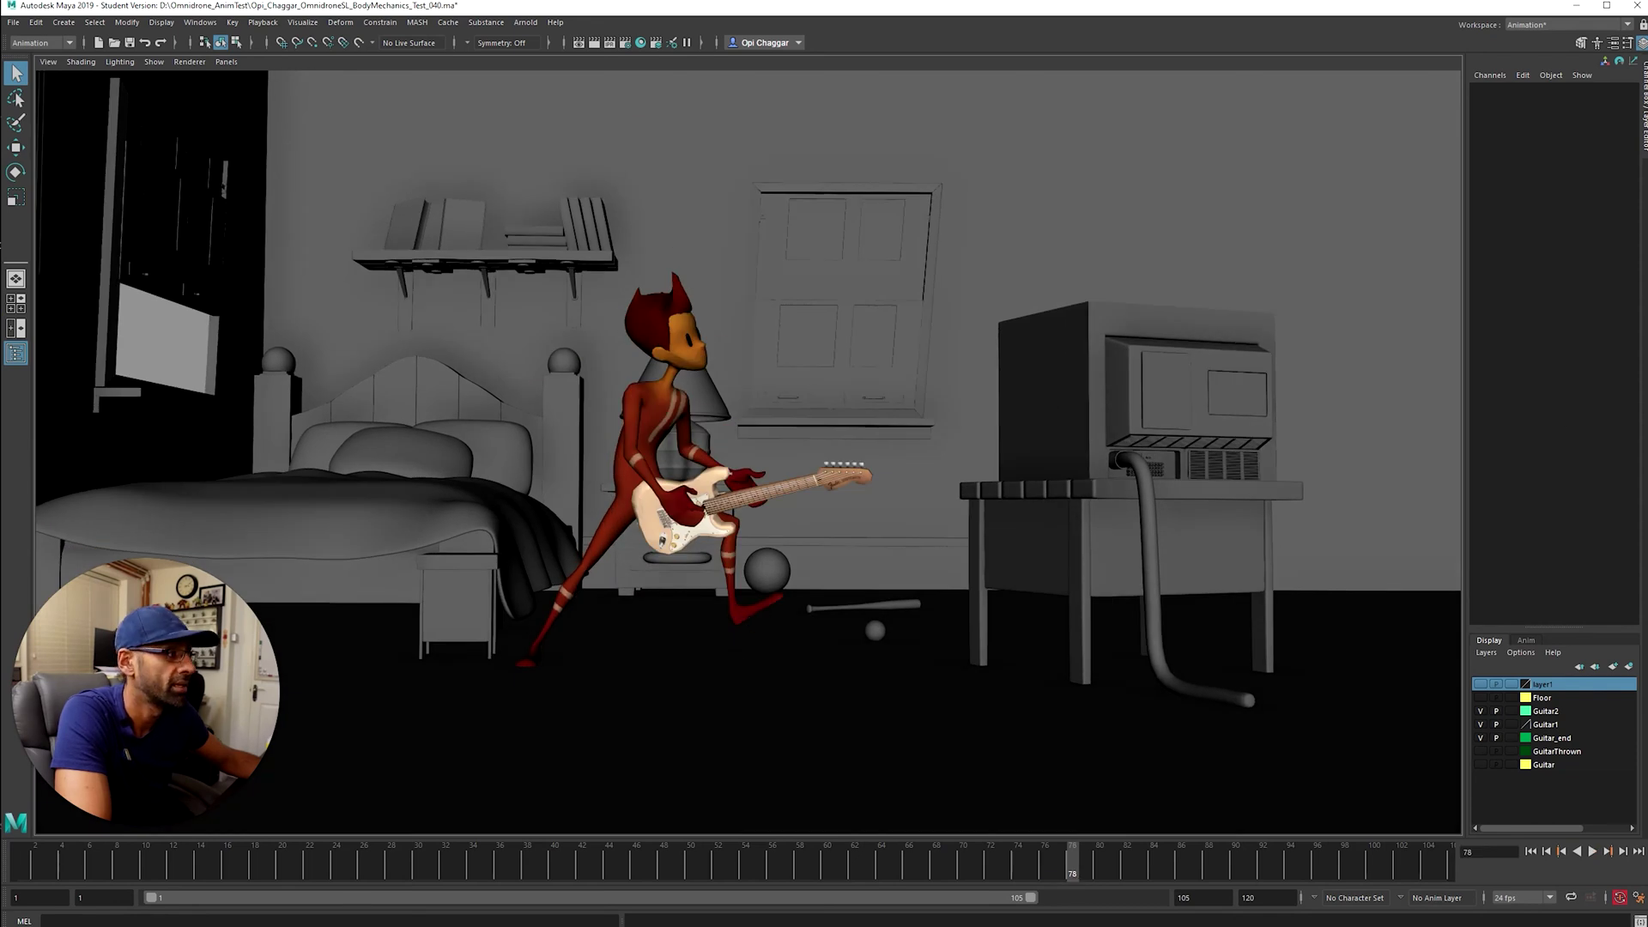
# Trace the front ankle and foot at frame 78 with a screen annotation, and clear it
pyautogui.hotkey('ctrl', 'shift', '3')
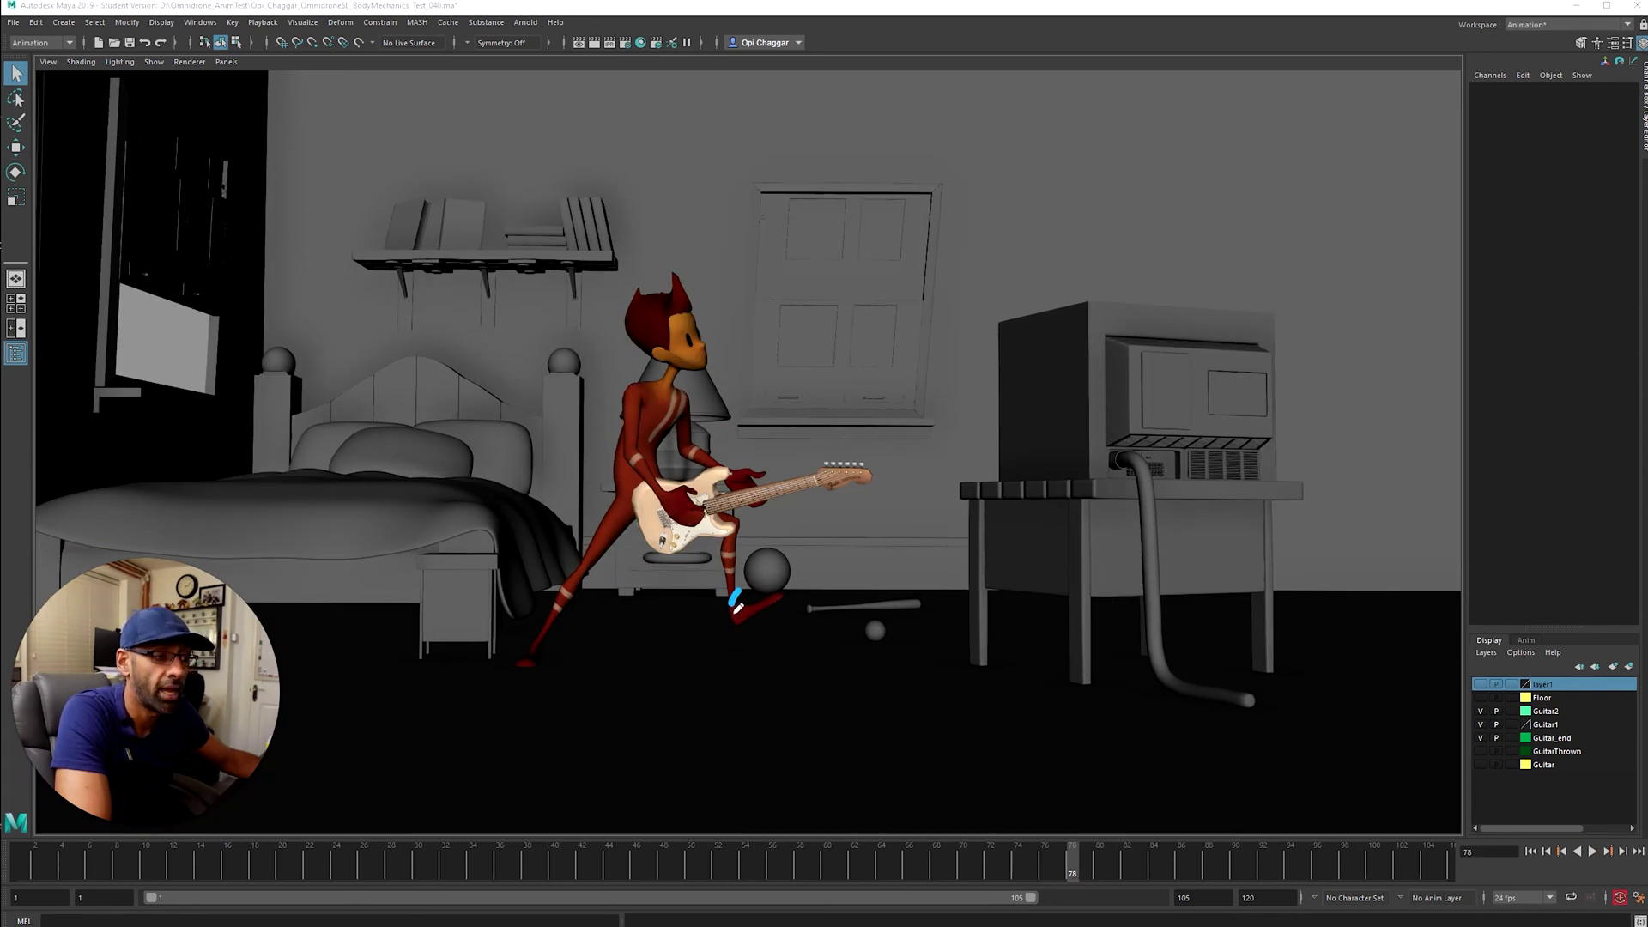
pyautogui.moveTo(738, 608); pyautogui.dragTo(758, 603)
pyautogui.press('Escape')
# Scrub back through the throw, replay the catch, and play the whole shot from the start, stopping at frame 104
pyautogui.moveTo(1085, 869); pyautogui.dragTo(950, 872)
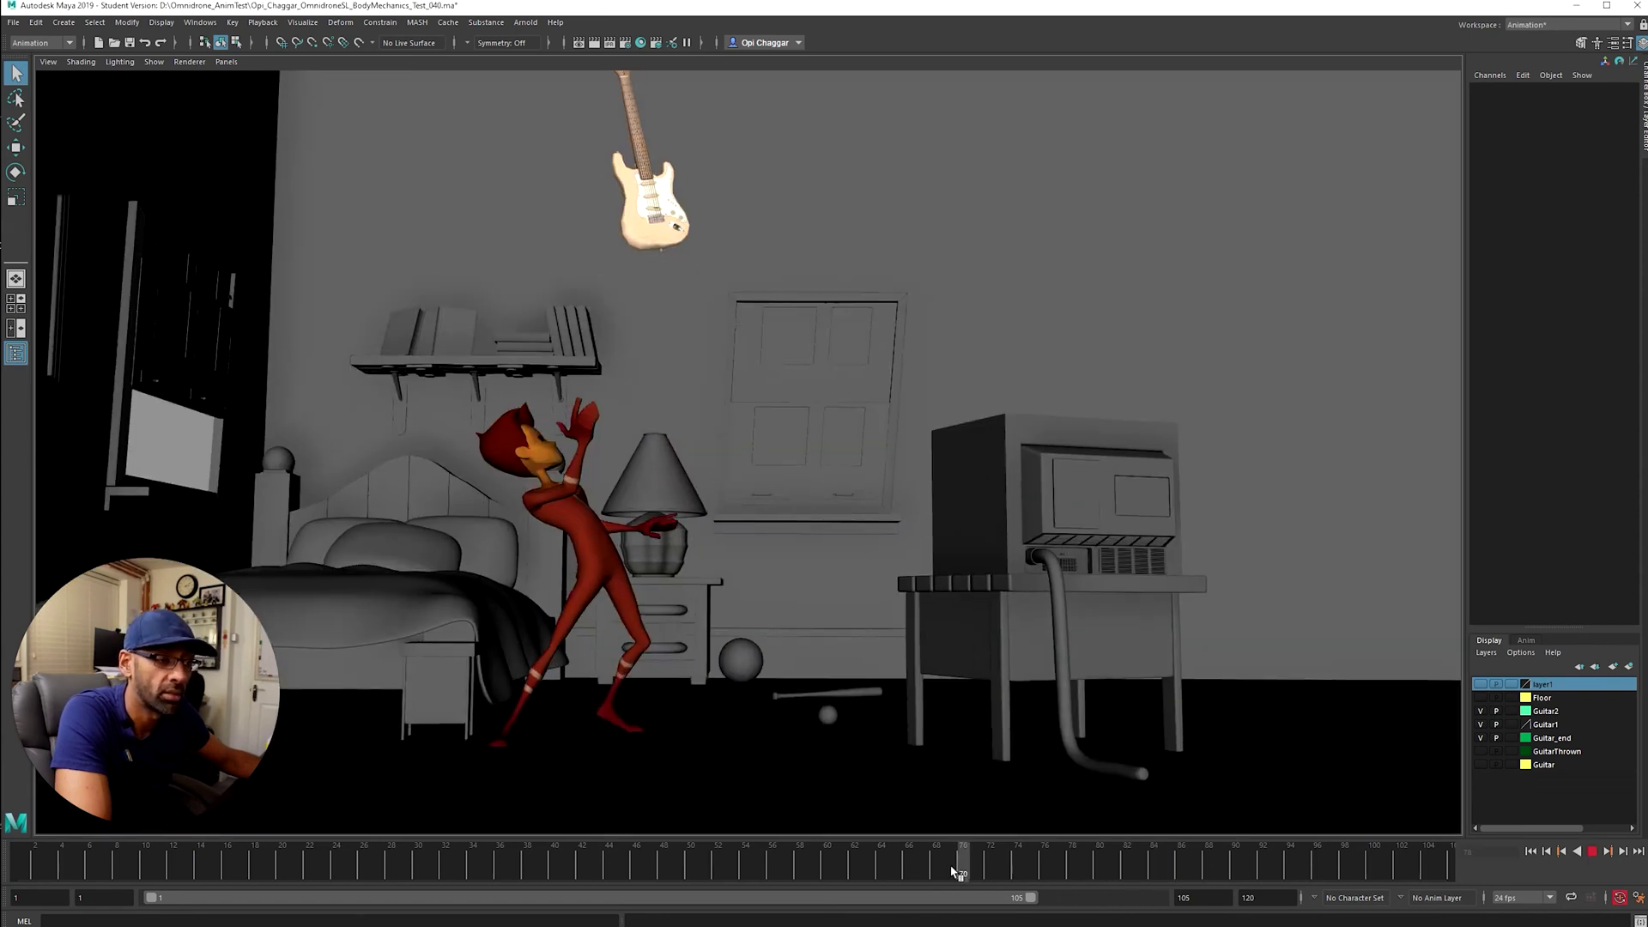
pyautogui.click(873, 857)
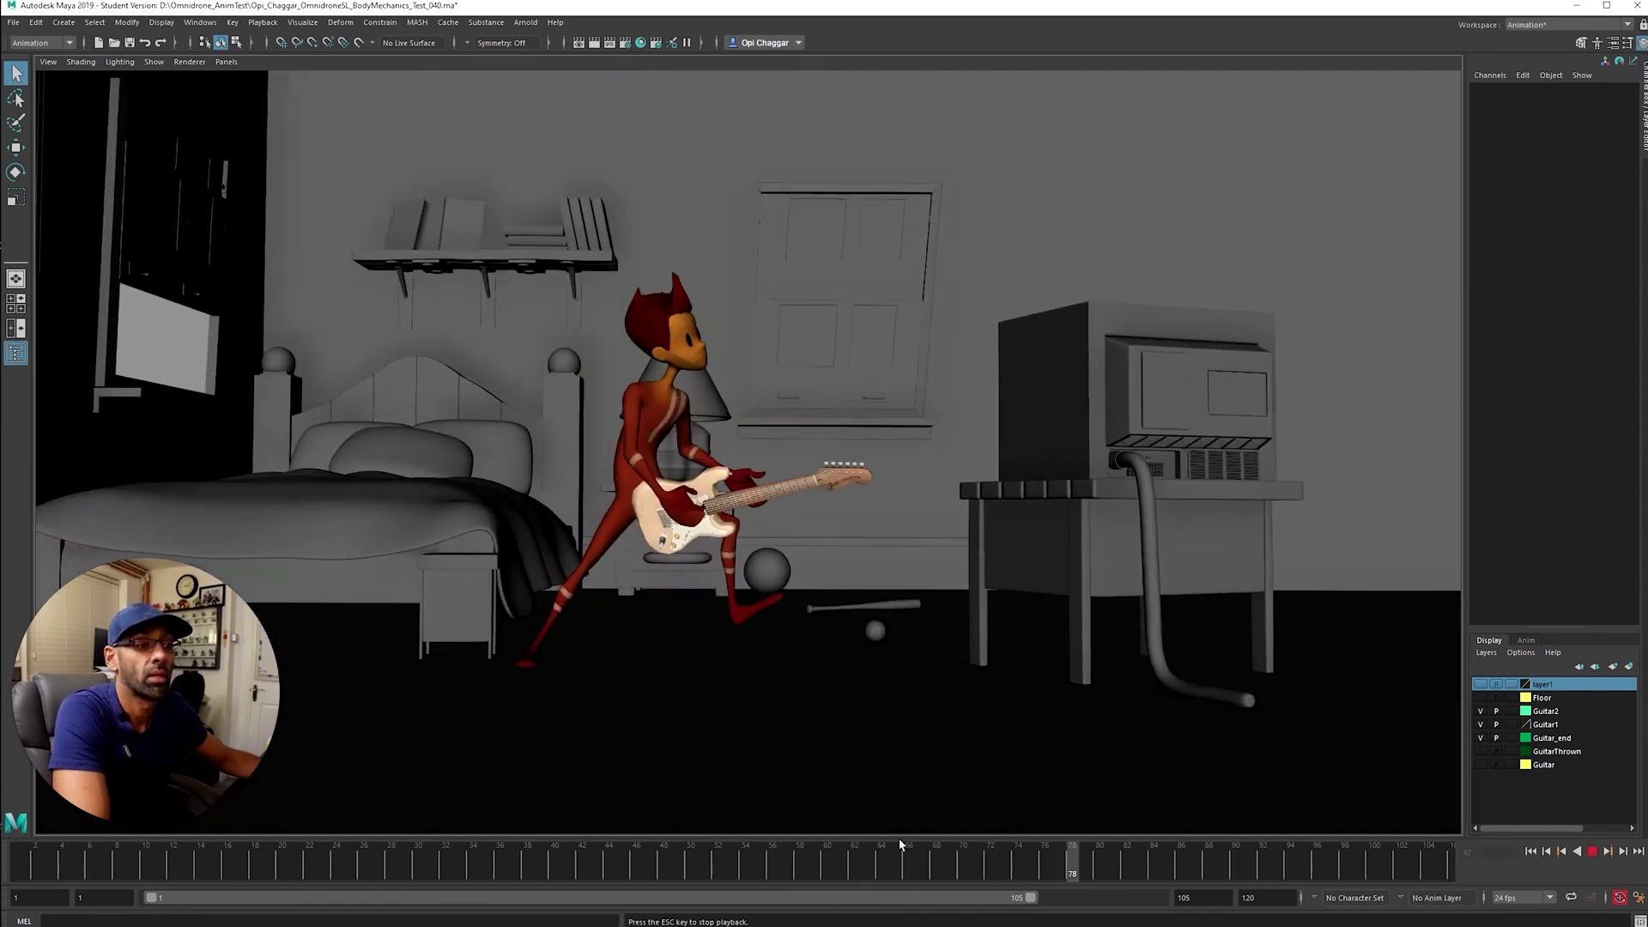
pyautogui.click(23, 843)
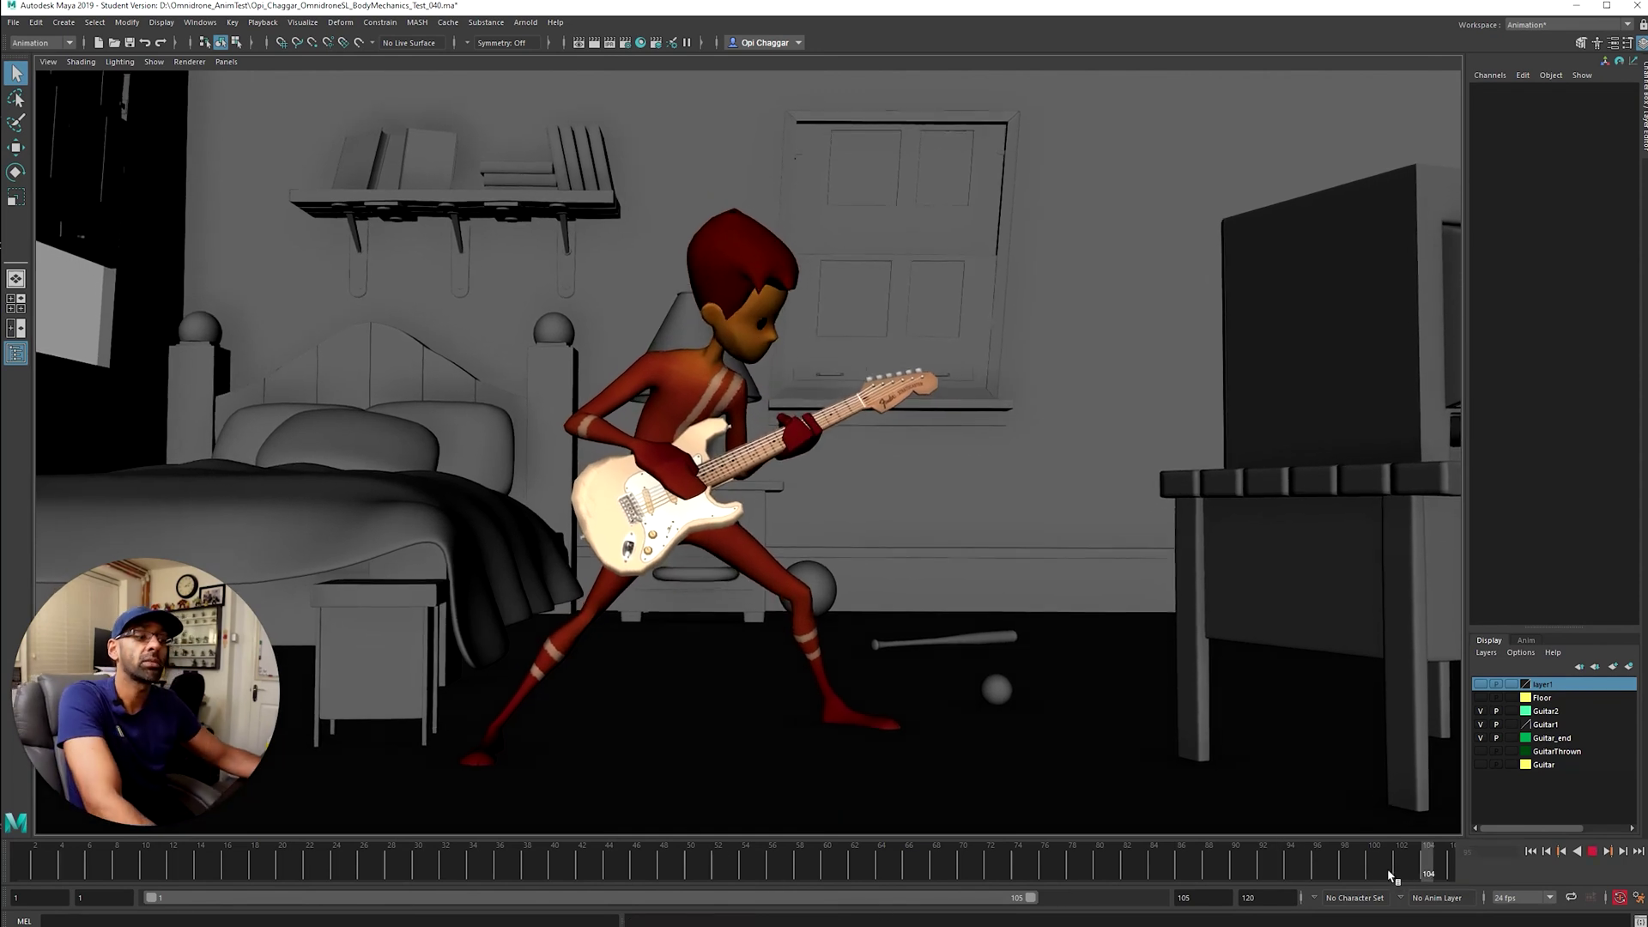
pyautogui.click(1430, 872)
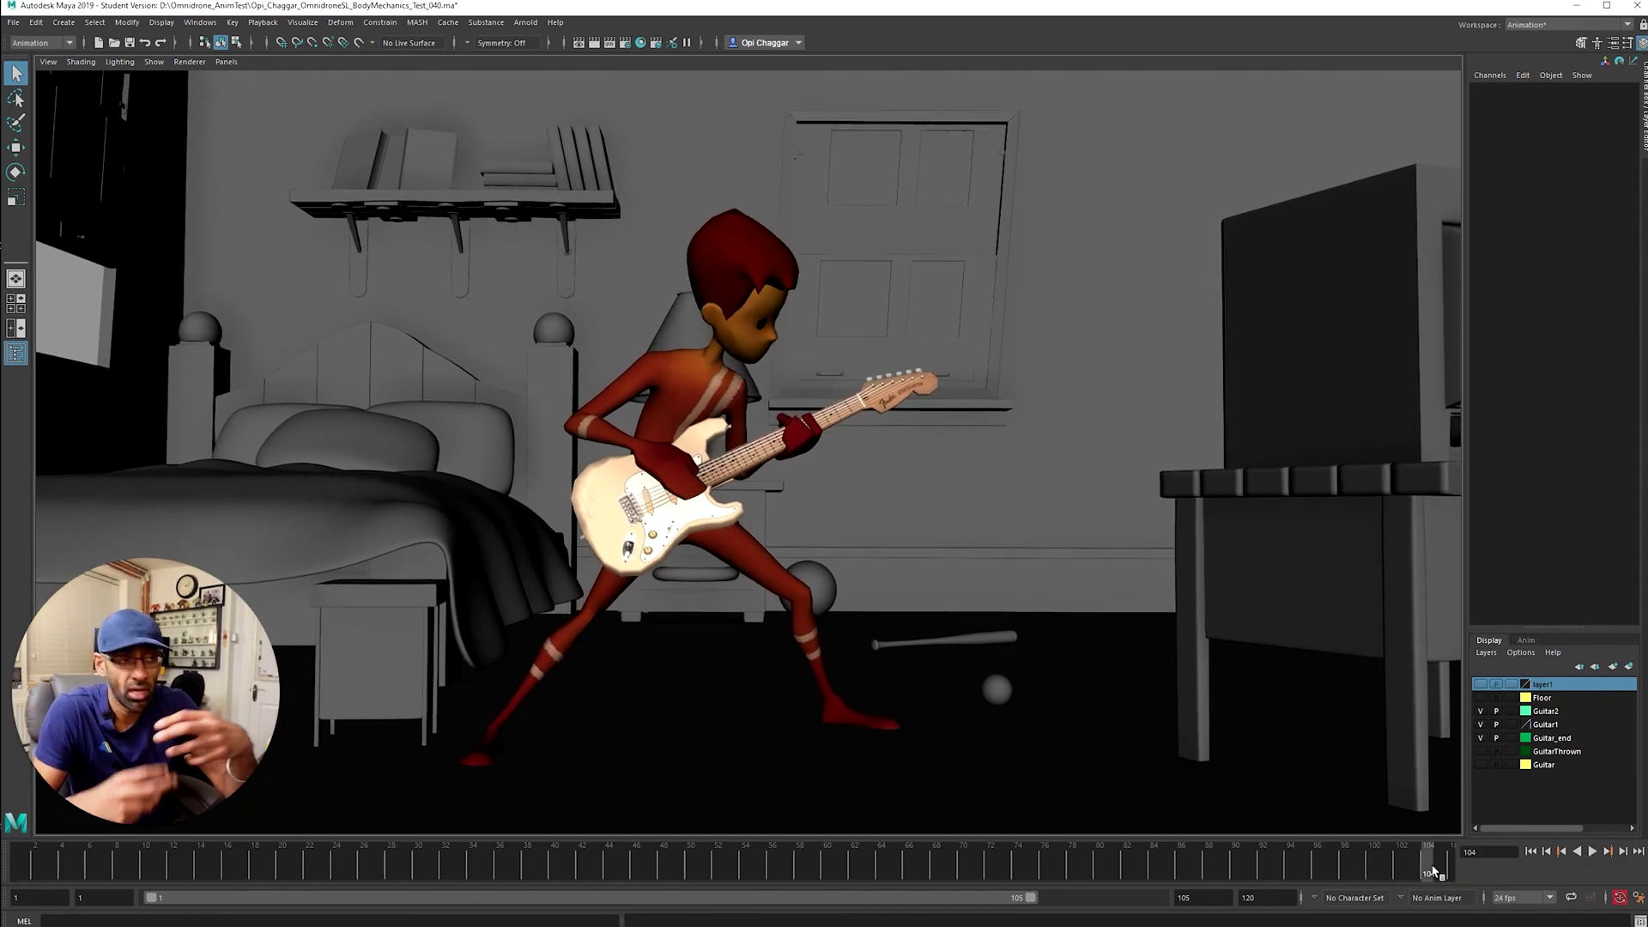